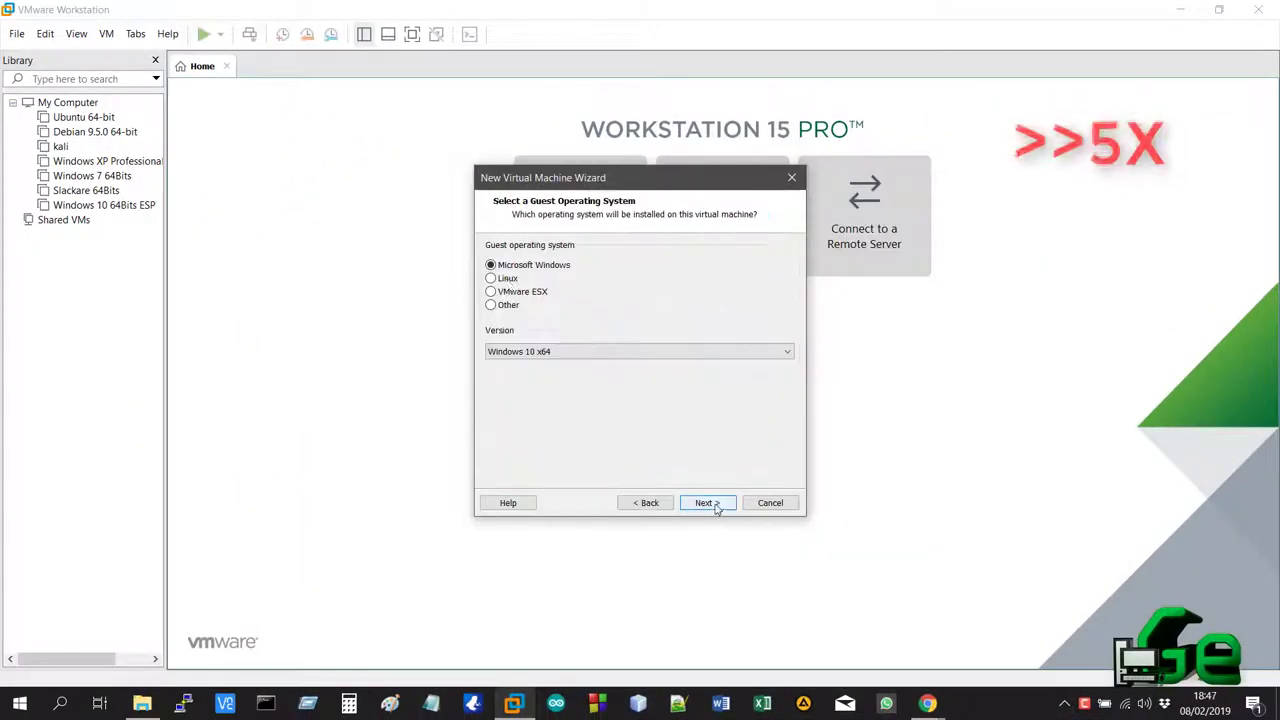
Choose Linux with Other Linux 4.x or later kernel 64-bit as the guest OS
left_click(490, 278)
left_click(640, 351)
scroll(652, 451, "up", 5)
scroll(792, 550, "down", 5)
scroll(700, 430, "up", 8)
scroll(763, 597, "down", 8)
left_click(682, 607)
Name the VM 'Mint Linux 64-bit' and store it in a new D:\VM\mint folder
left_click(708, 502)
key("shift+ctrl+Left")
key("shift+ctrl+Left")
key("shift+ctrl+Left")
type("Mint Linux 64-bit")
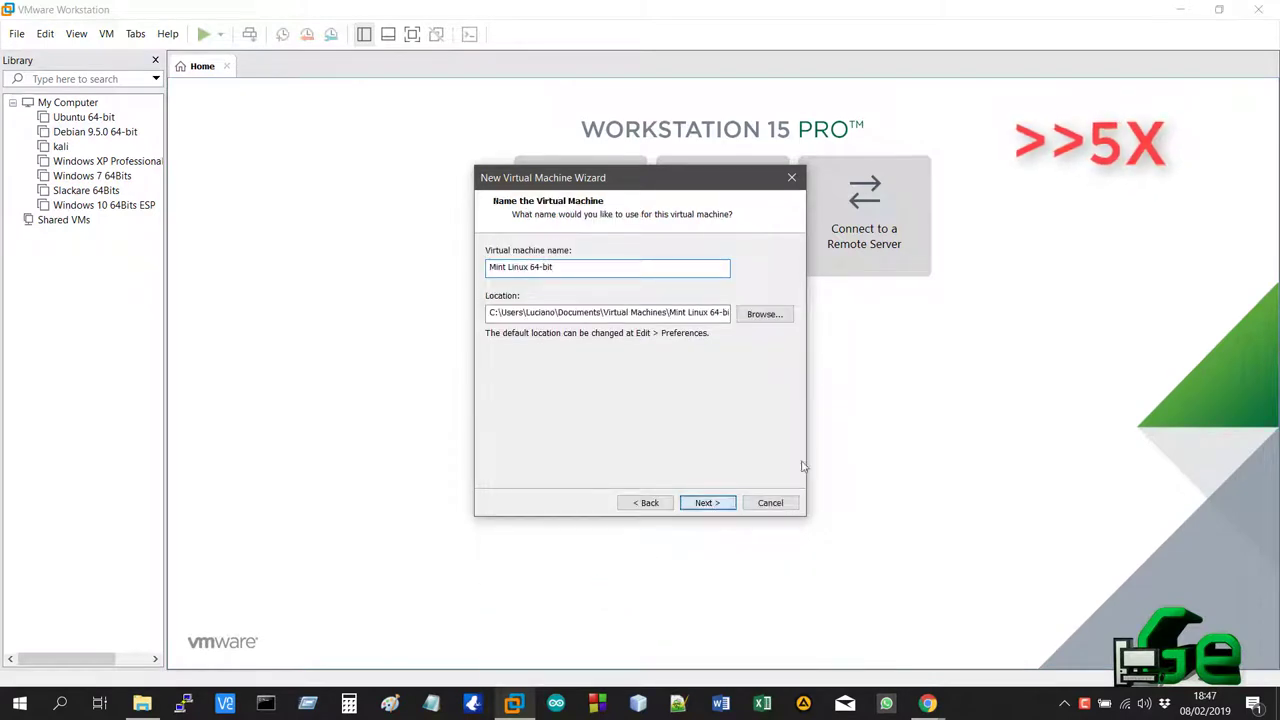
left_click(764, 313)
scroll(640, 350, "down", 5)
left_click(570, 450)
type("mint")
left_click(658, 450)
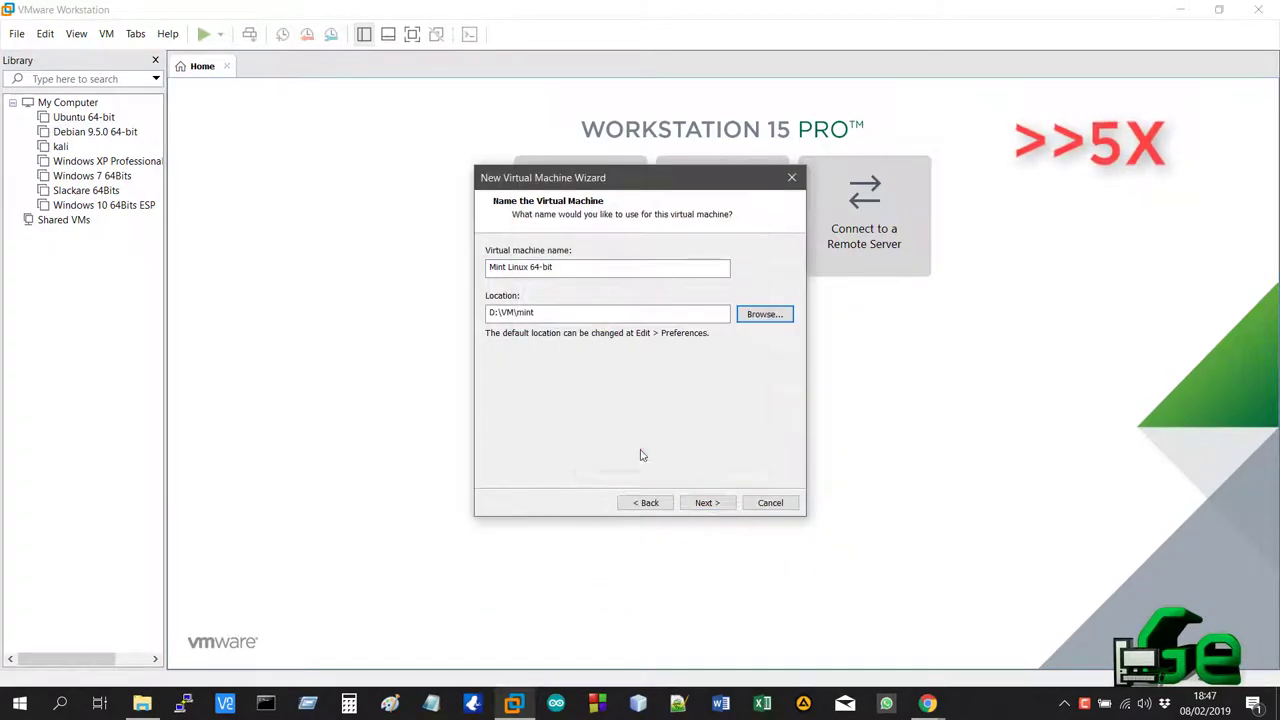
Store the virtual disk as a single file
left_click(707, 502)
left_click(486, 423)
left_click(707, 502)
Customize hardware: 4 GB memory, 2 processors with 2 cores each, VT-x and performance counters enabled
left_click(540, 440)
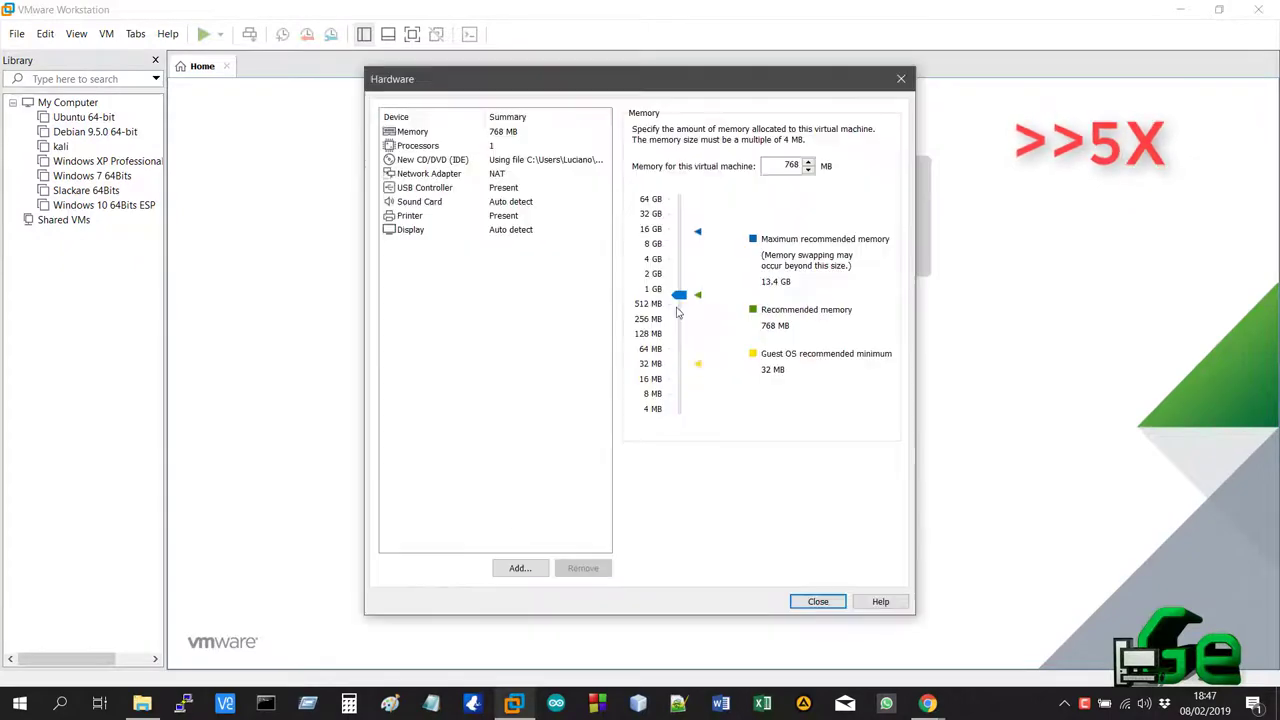
left_click_drag(679, 295, 679, 258)
left_click(417, 145)
left_click(793, 131)
left_click(780, 158)
left_click(793, 152)
left_click(780, 180)
left_click(637, 214)
left_click(637, 229)
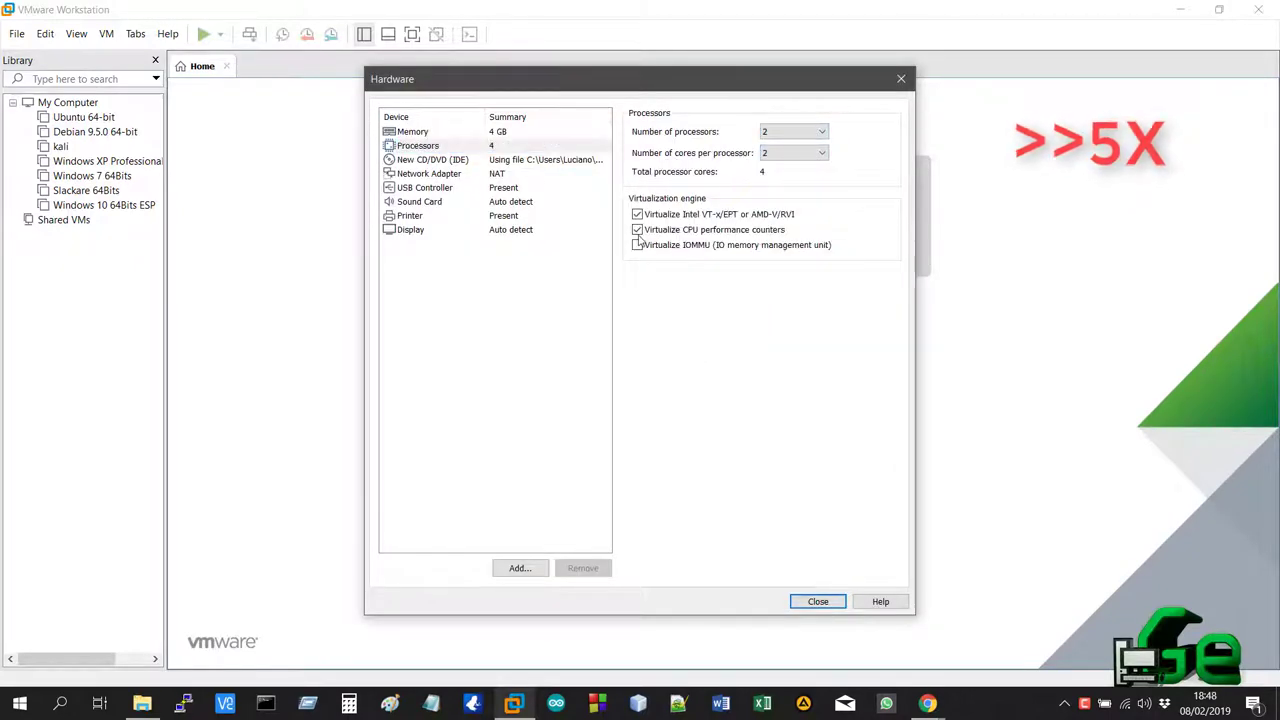
left_click(412, 131)
left_click(818, 601)
Finish creating the VM, power it on, and boot 'Start Linux Mint' from the boot menu
left_click(709, 503)
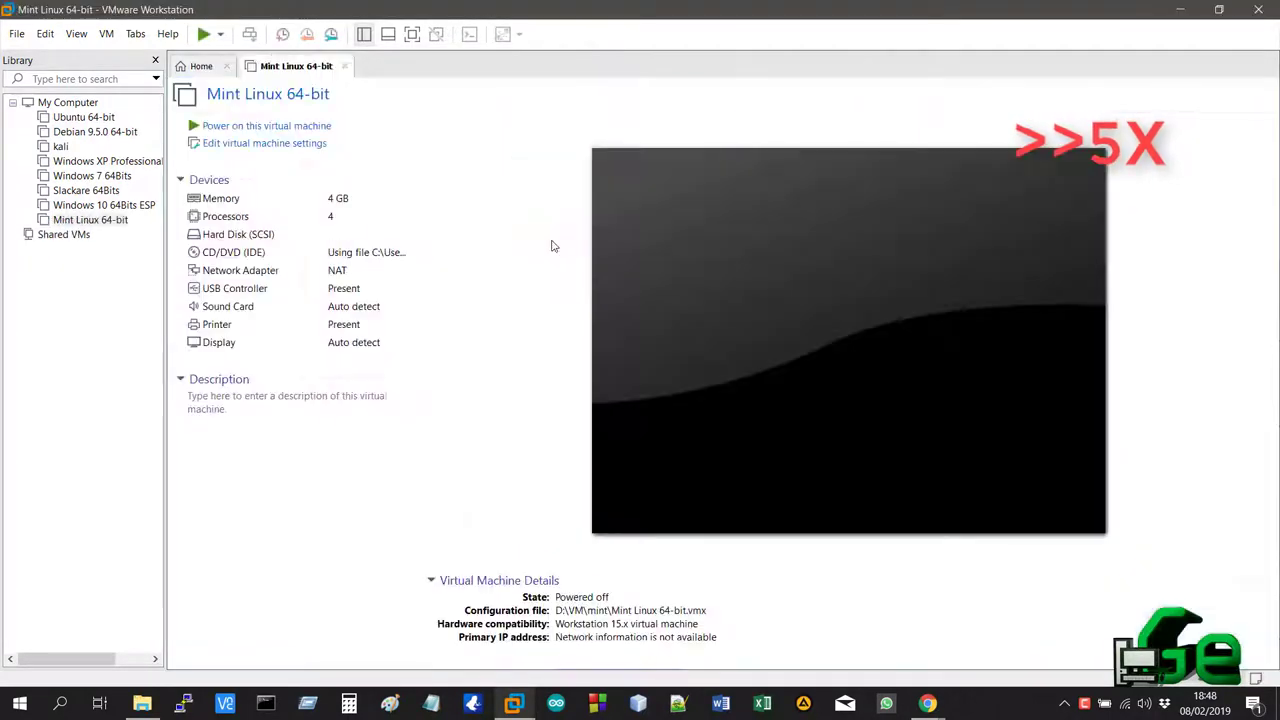
left_click(1115, 459)
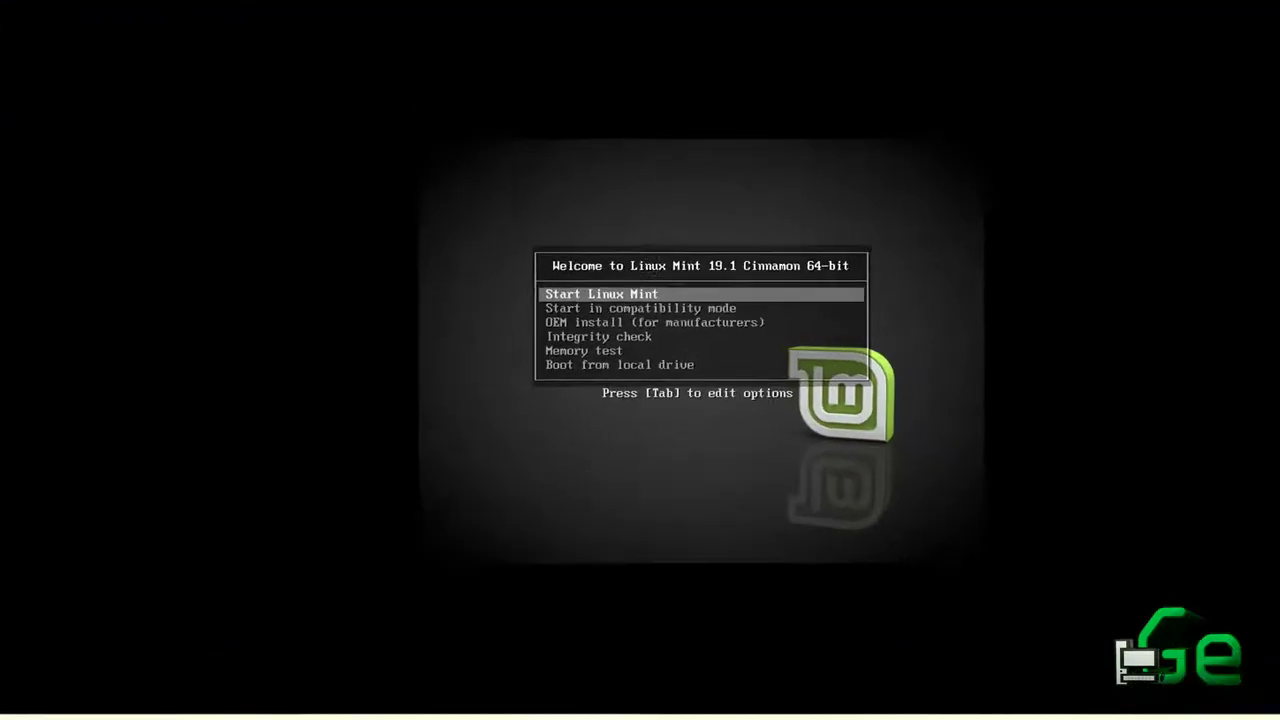
key("Down")
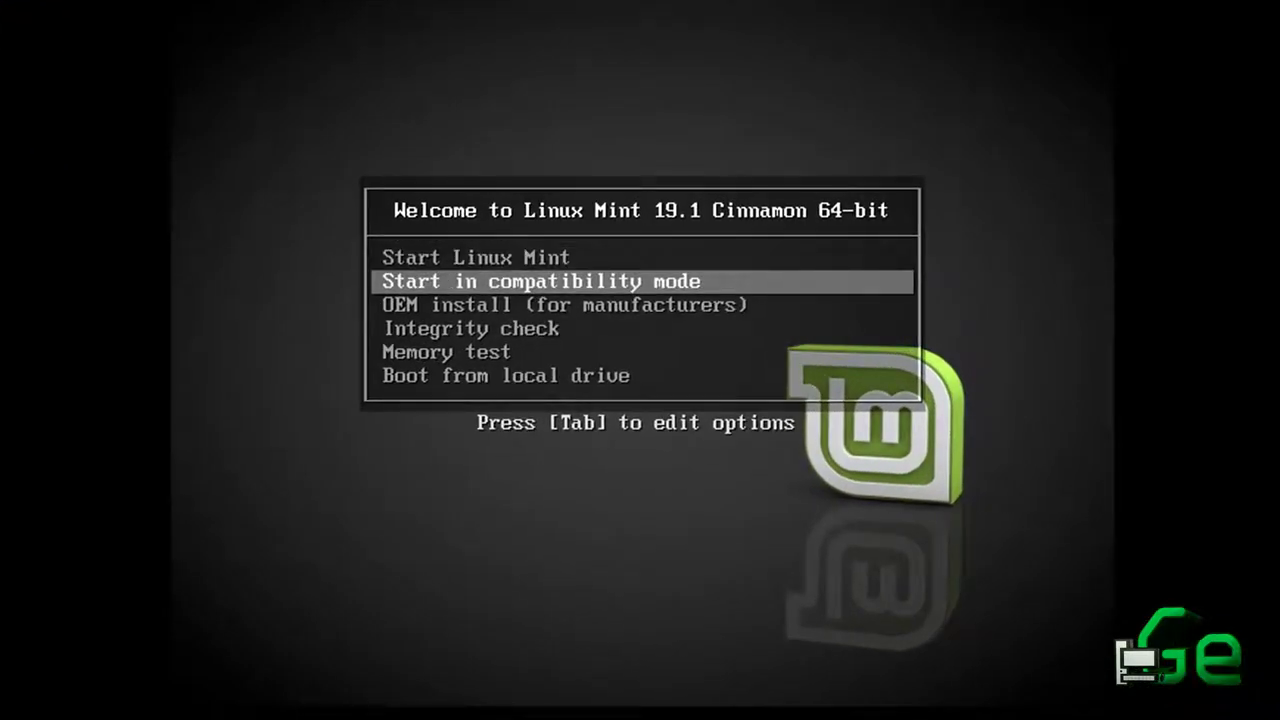
key("Down")
key("Down")
key("Down")
key("Down")
key("Up")
key("Up")
key("Up")
key("Up")
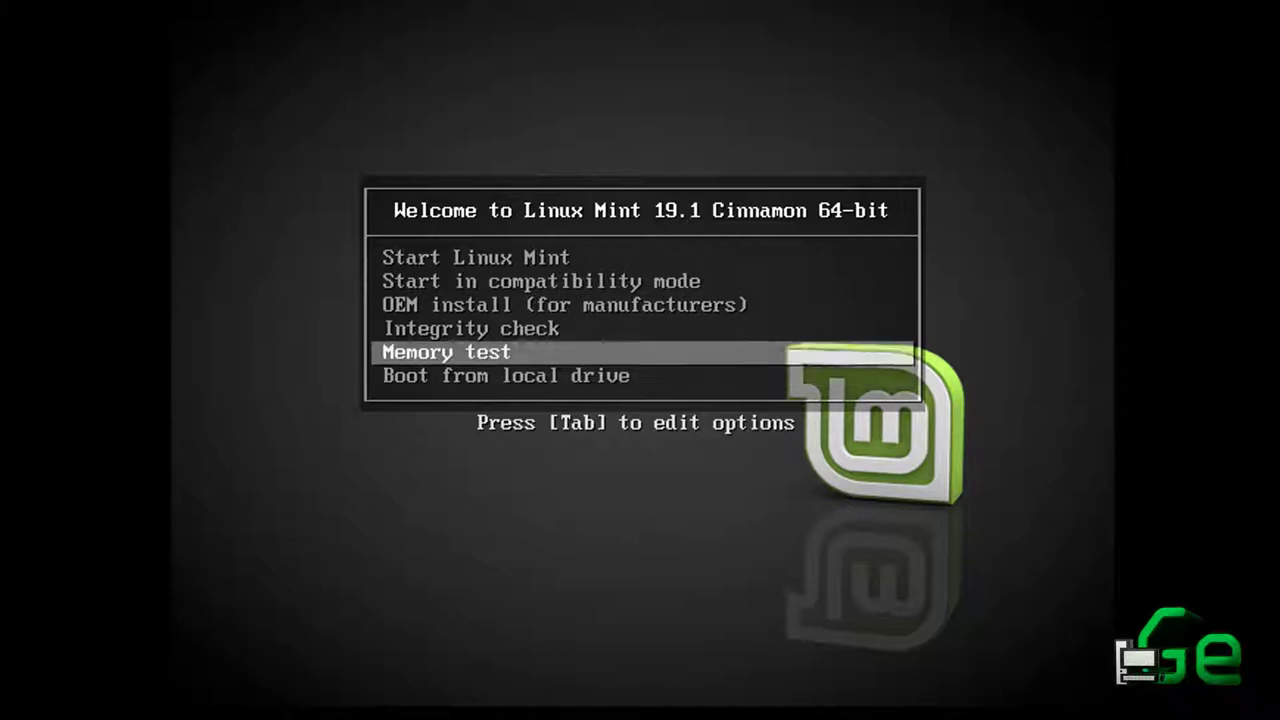
key("Up")
key("Down")
key("Down")
key("Down")
key("Down")
key("Down")
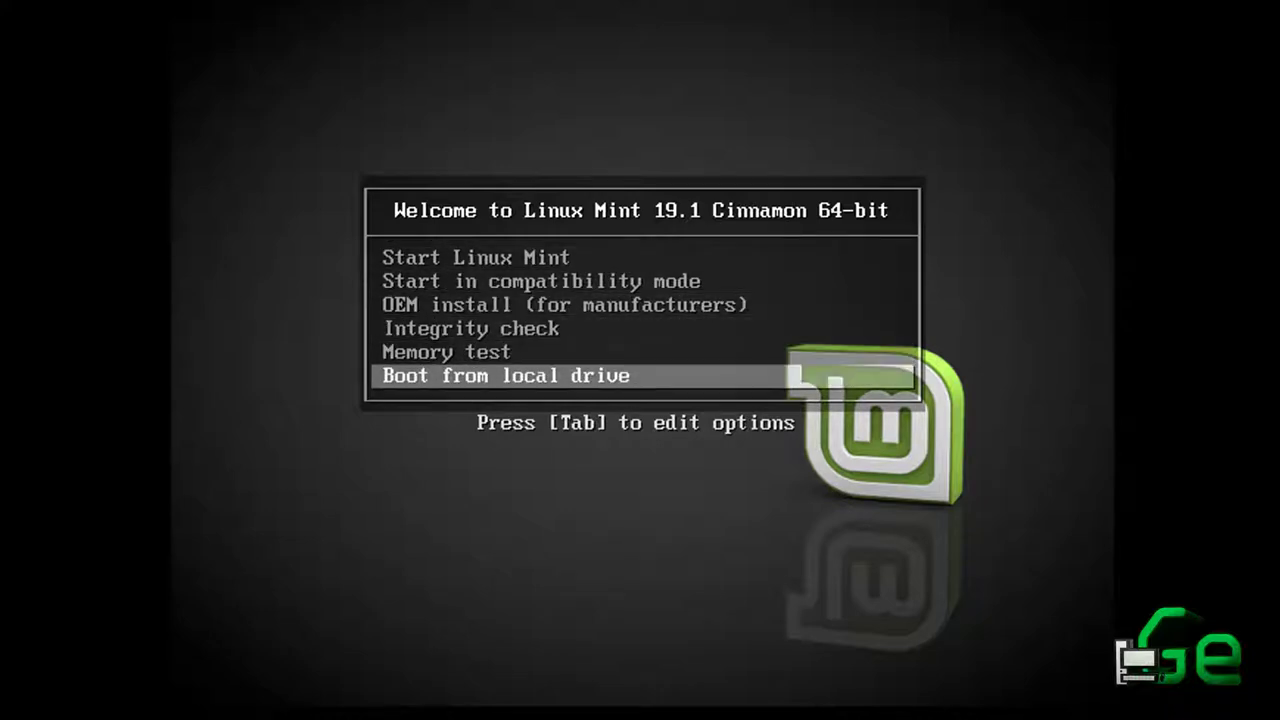
key("Up")
key("Up")
key("Up")
key("Up")
key("Up")
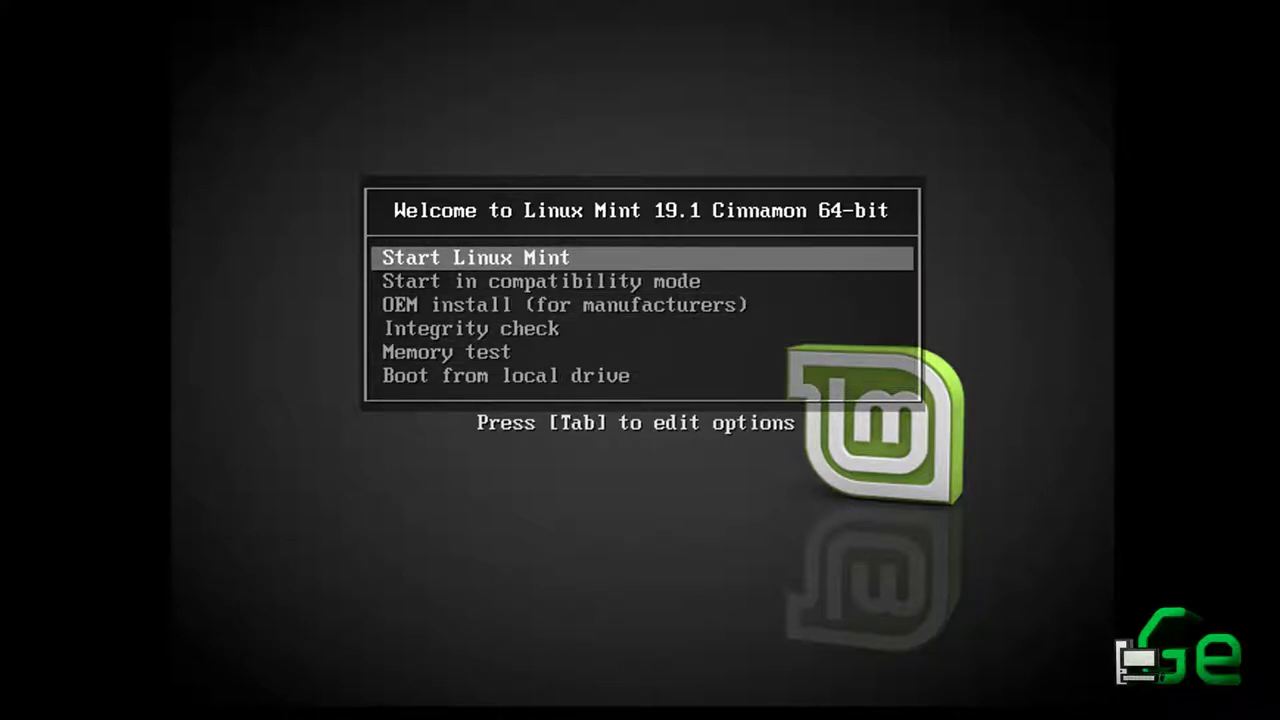
key("Return")
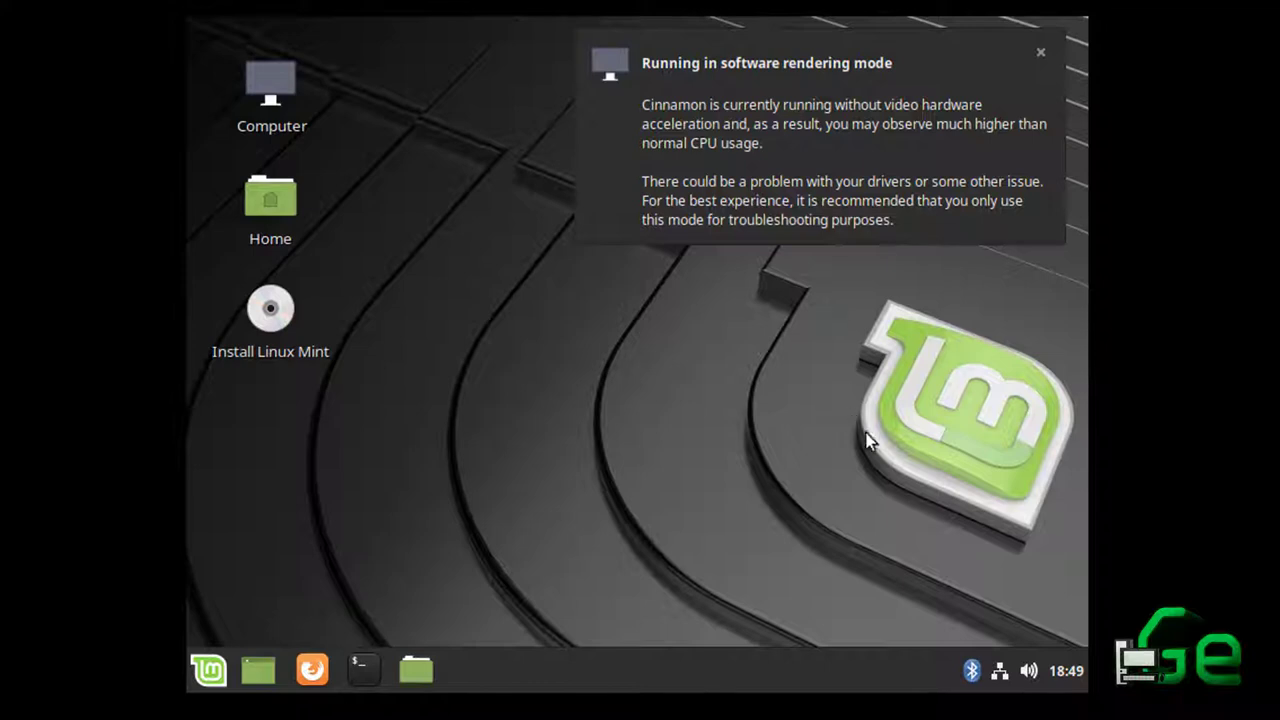
Close the network menu, software rendering notice and Bluetooth window, then launch Firefox
left_click(999, 673)
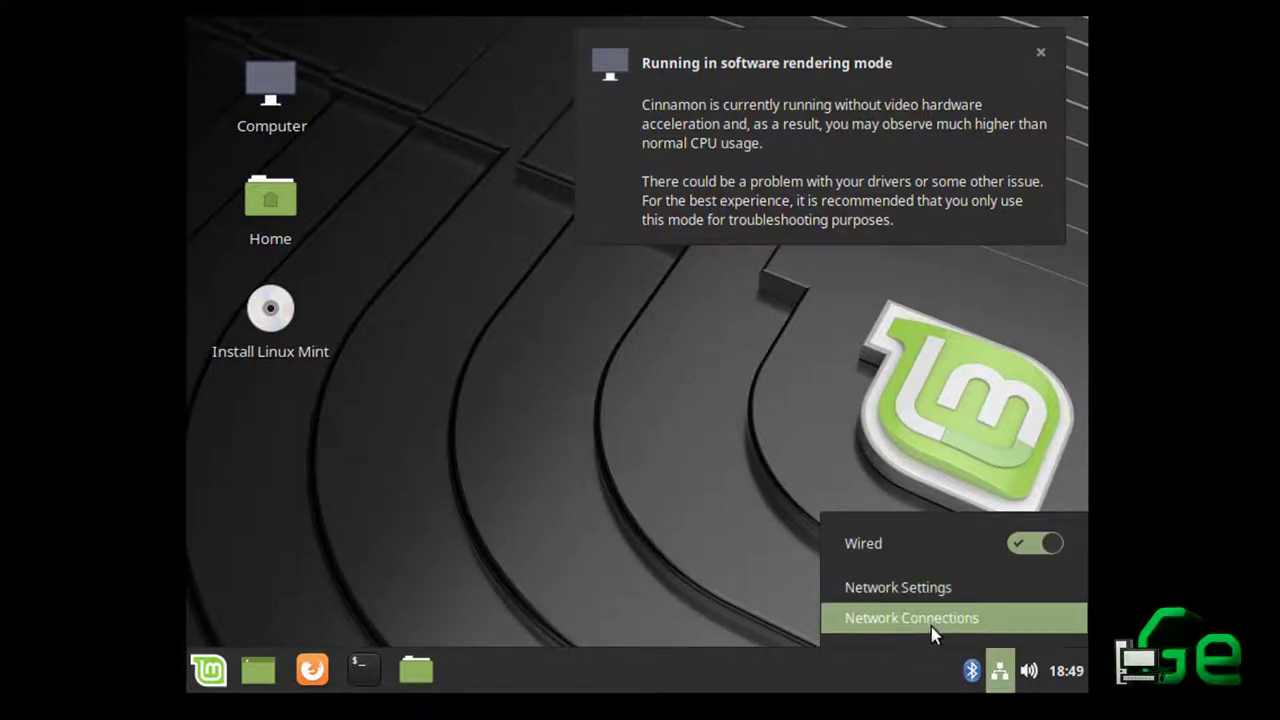
left_click(925, 618)
left_click(971, 671)
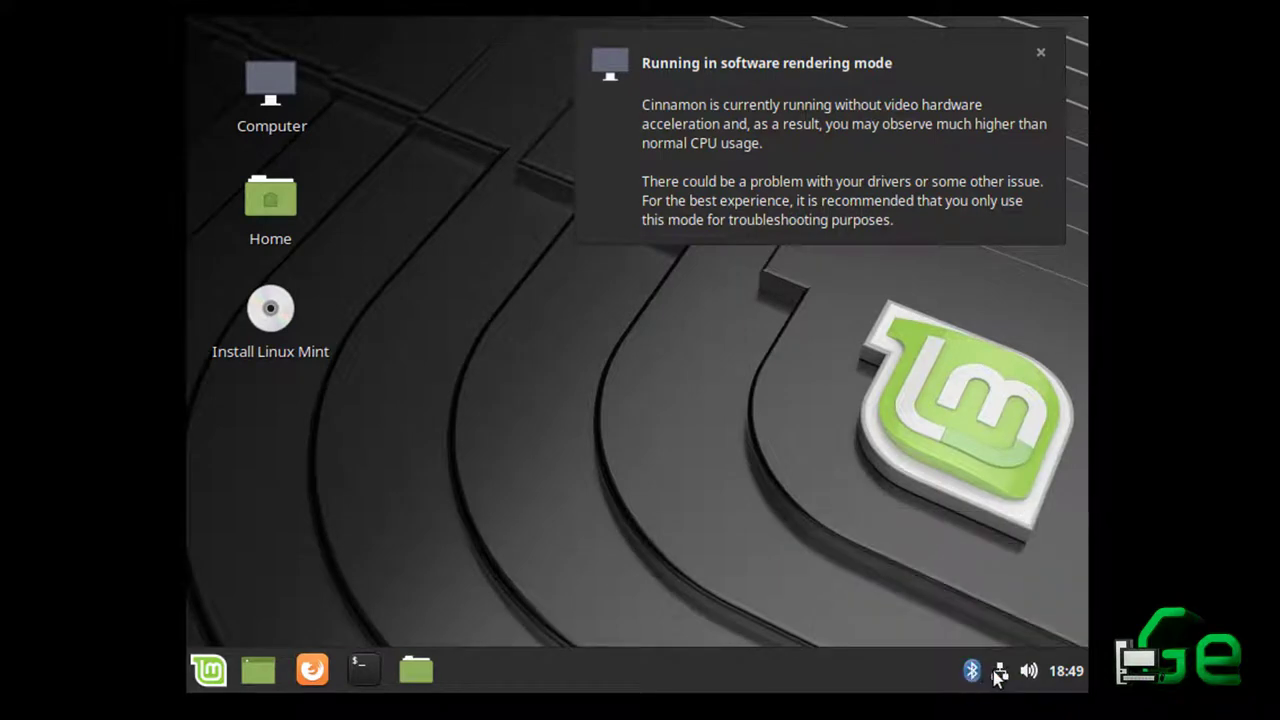
left_click(1000, 673)
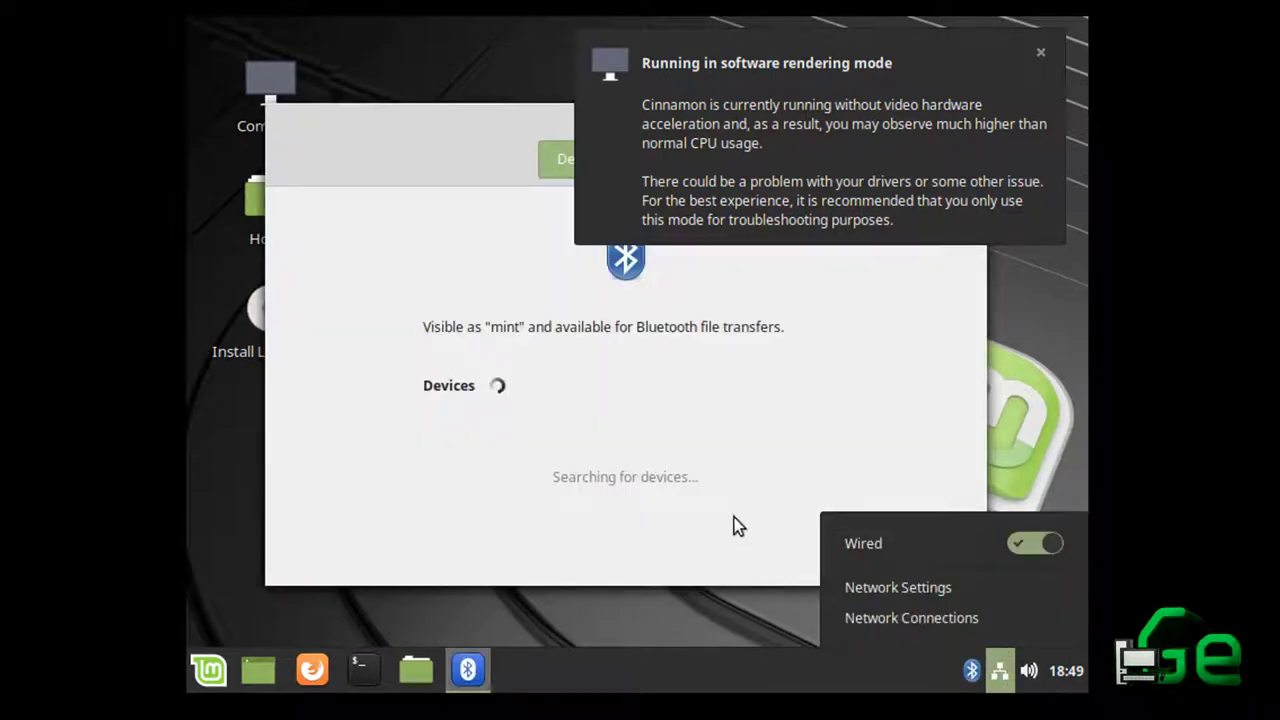
left_click(674, 402)
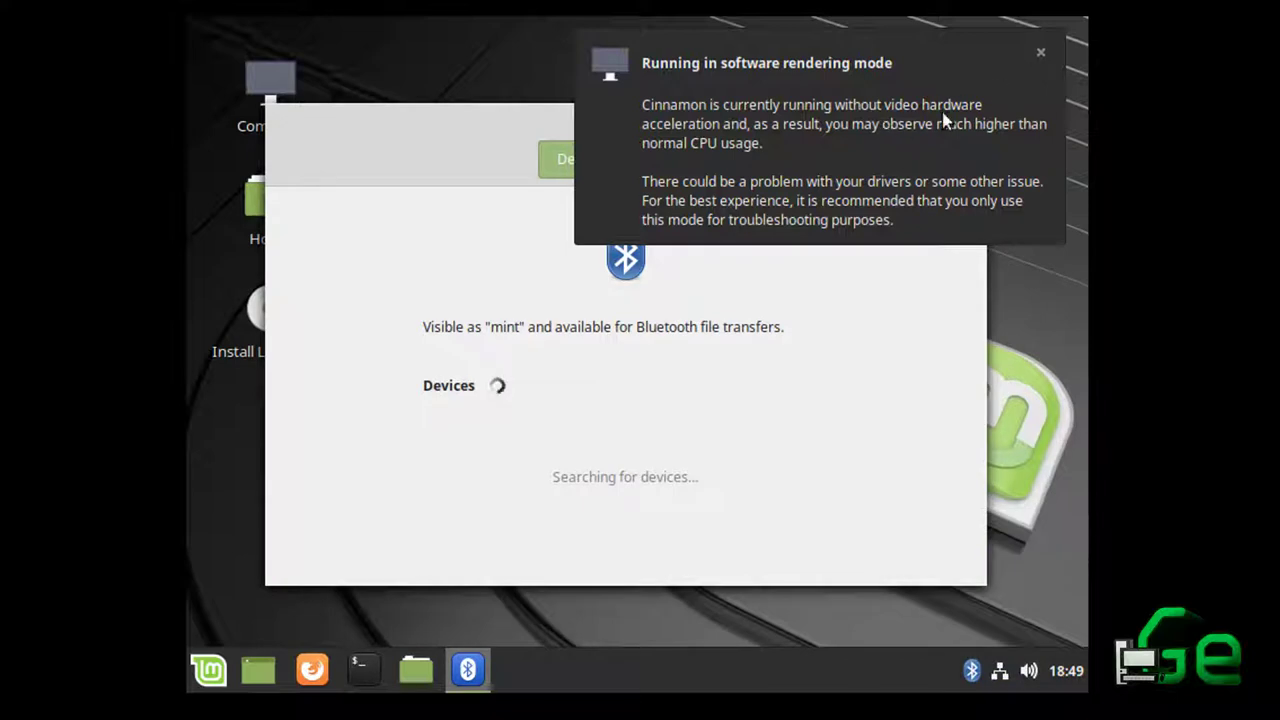
left_click(1039, 53)
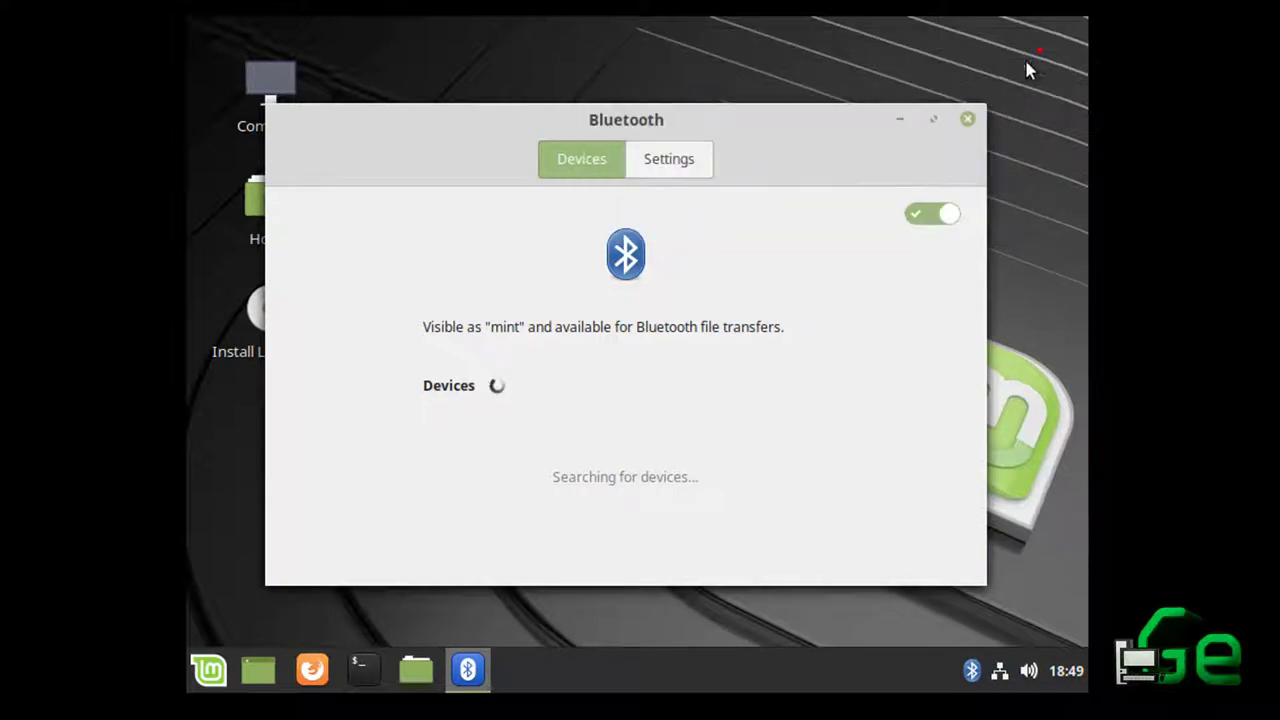
left_click(966, 122)
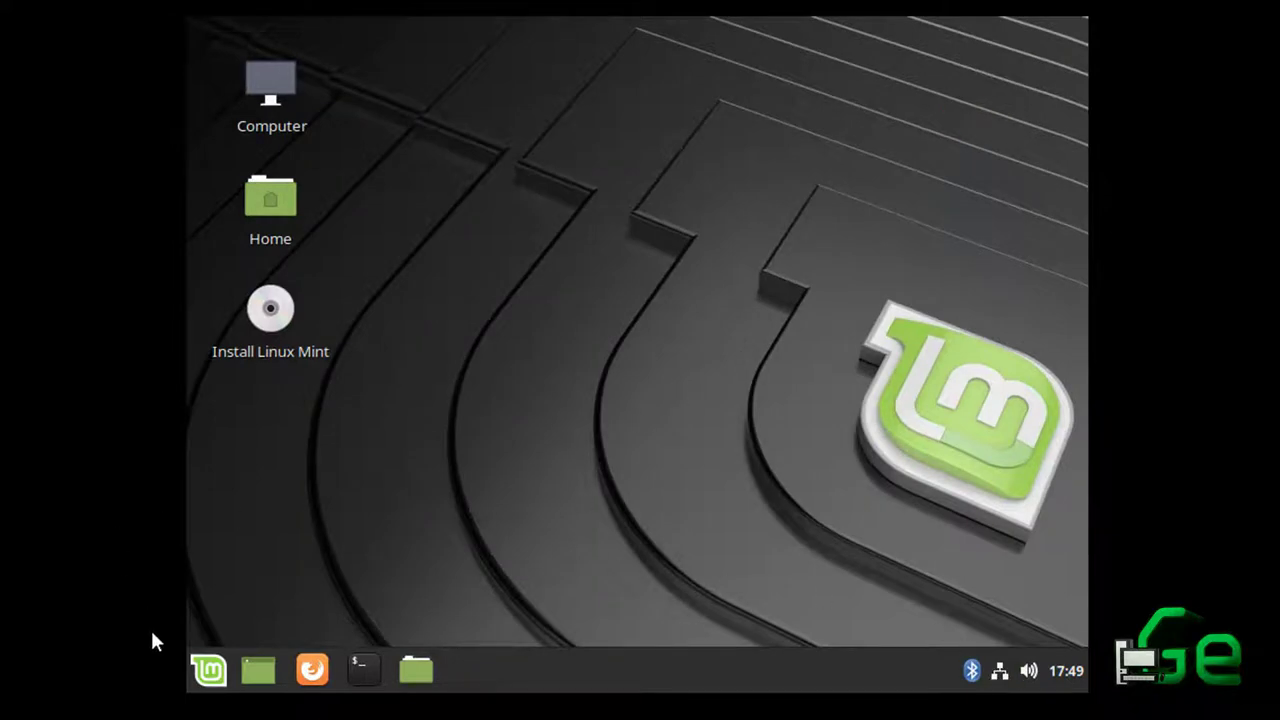
left_click(333, 686)
right_click(331, 533)
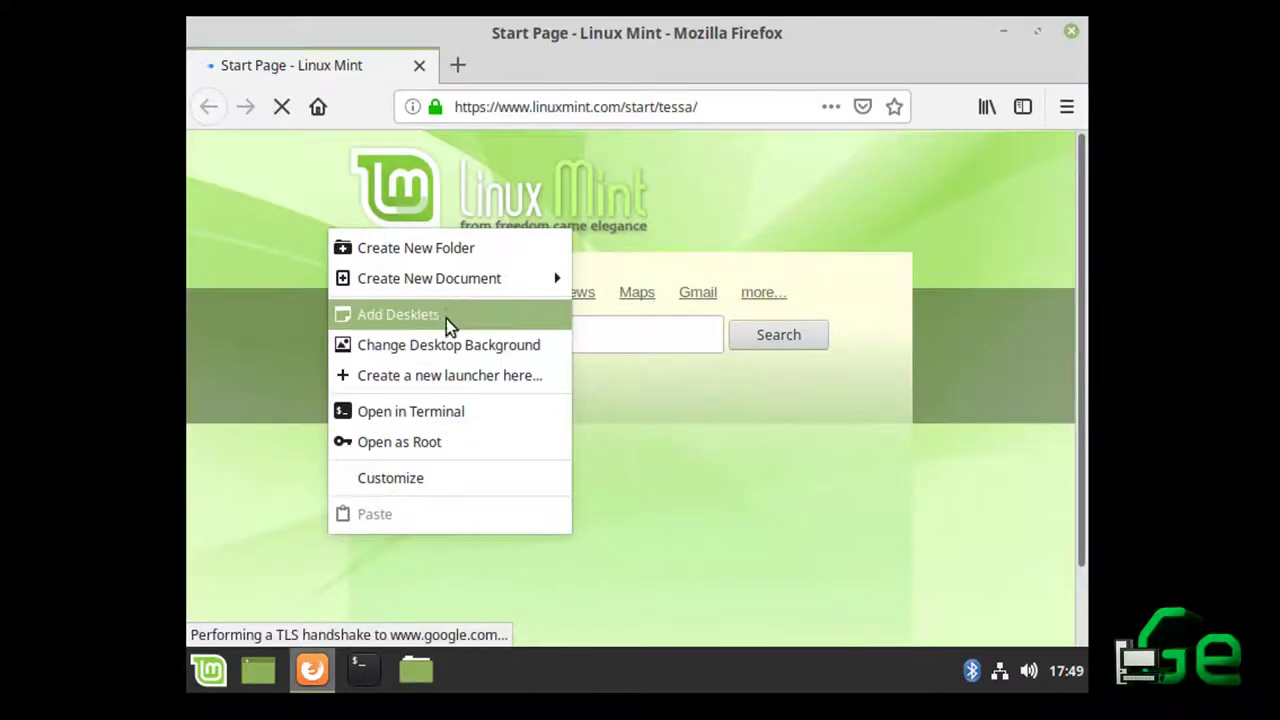
left_click(586, 100)
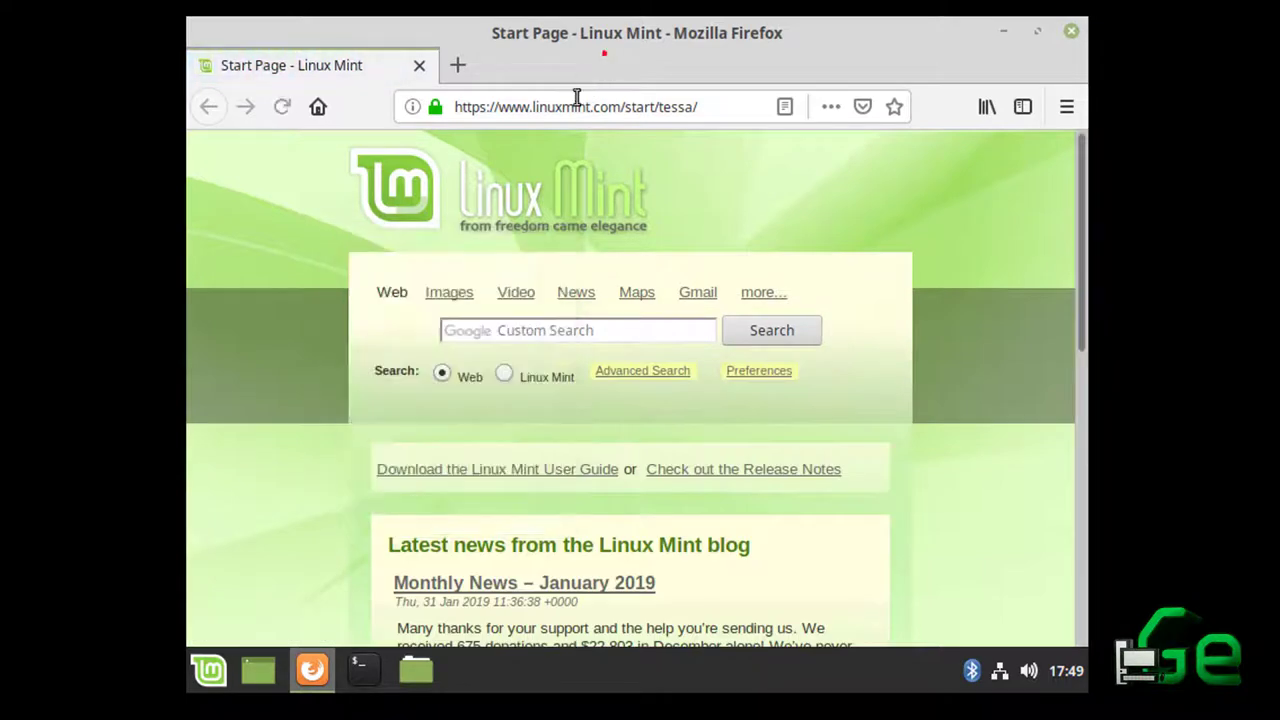
left_click(601, 105)
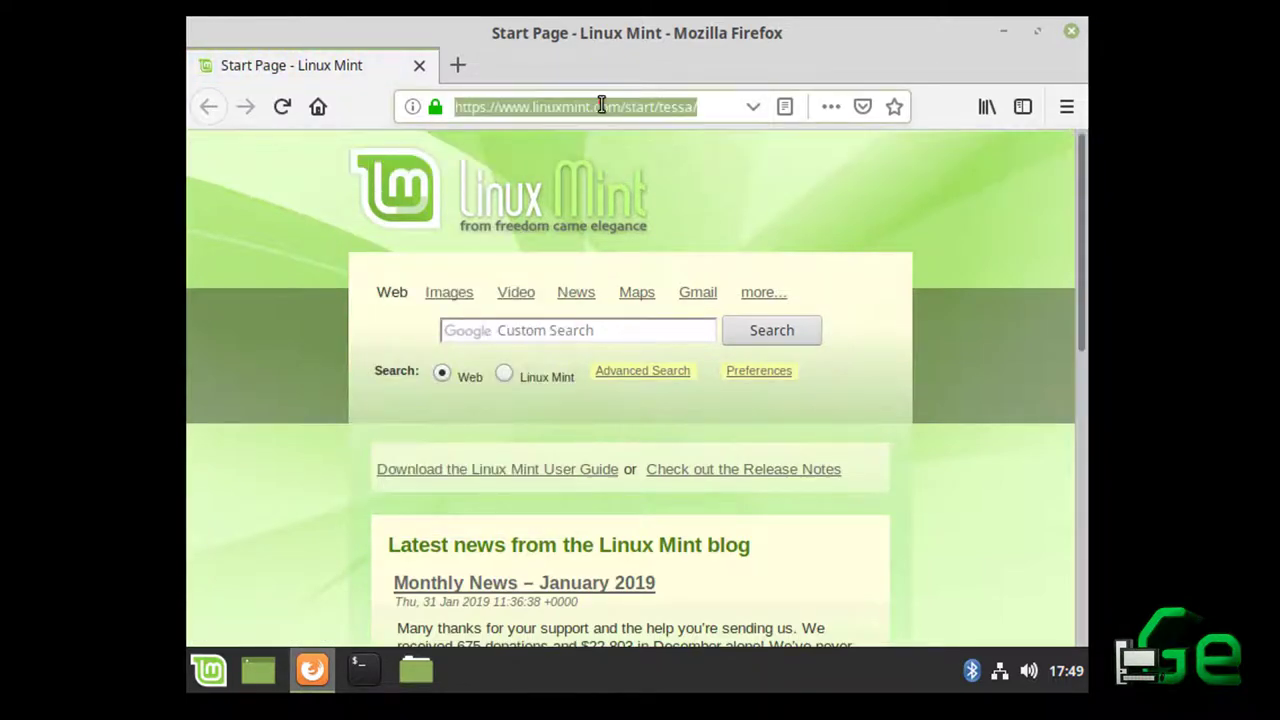
type("ga")
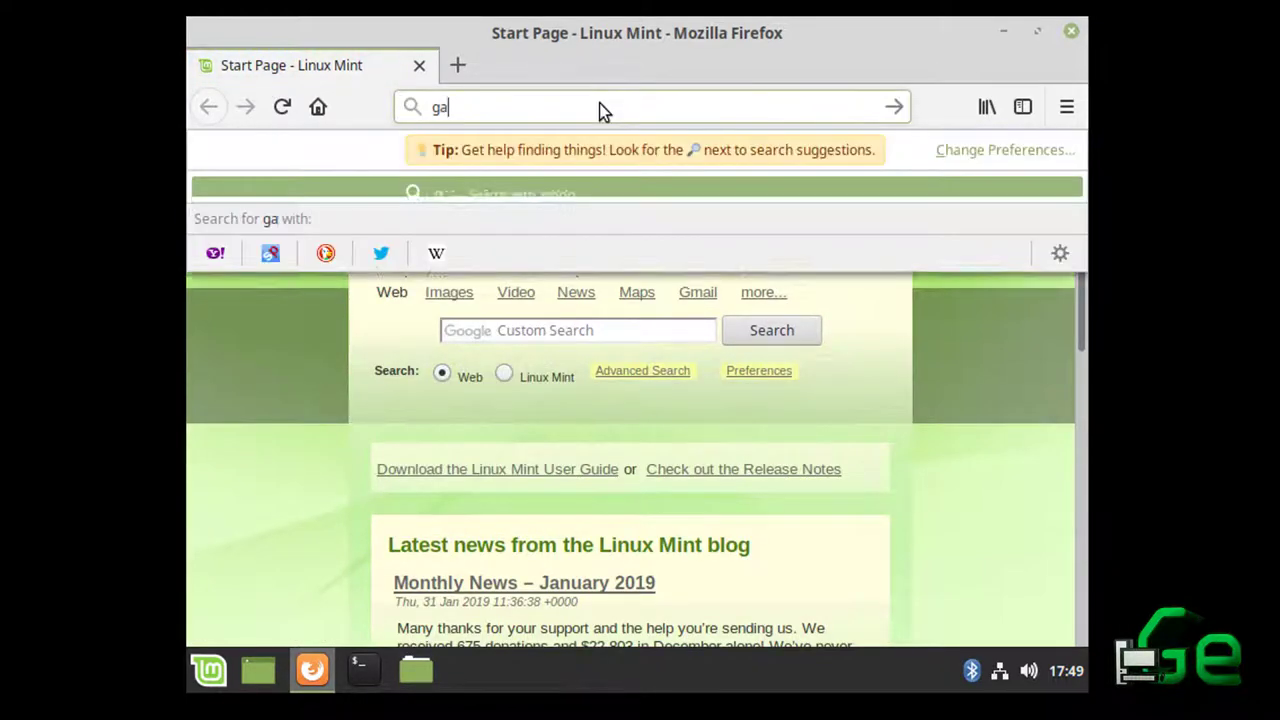
type("rcia explica to")
key("BackSpace")
key("BackSpace")
type("youtube")
key("Return")
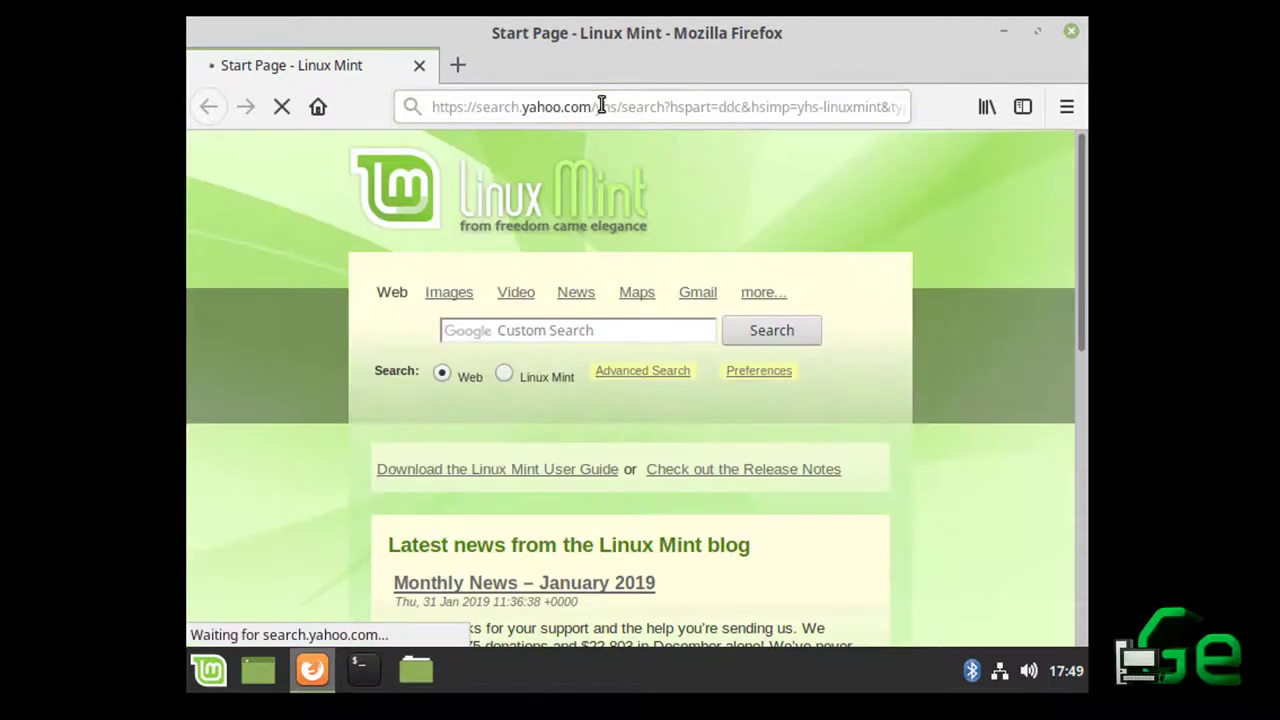
left_click(535, 288)
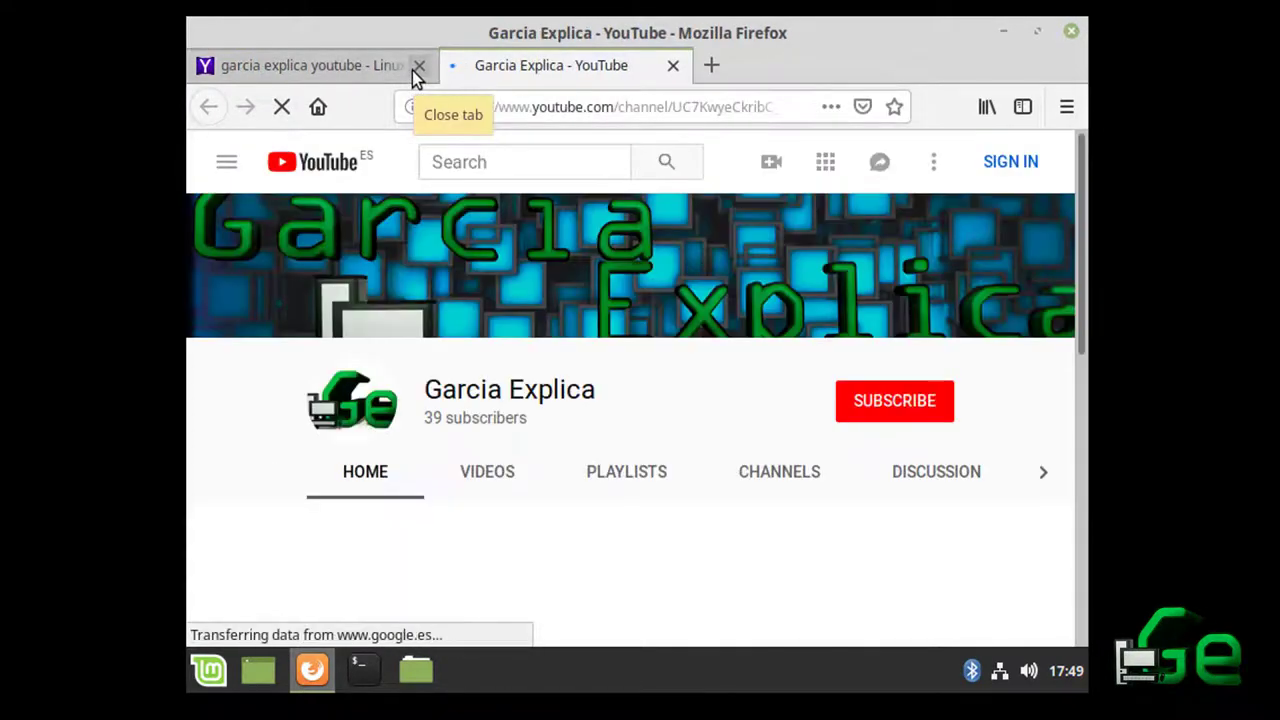
left_click(413, 70)
scroll(557, 390, "down", 3)
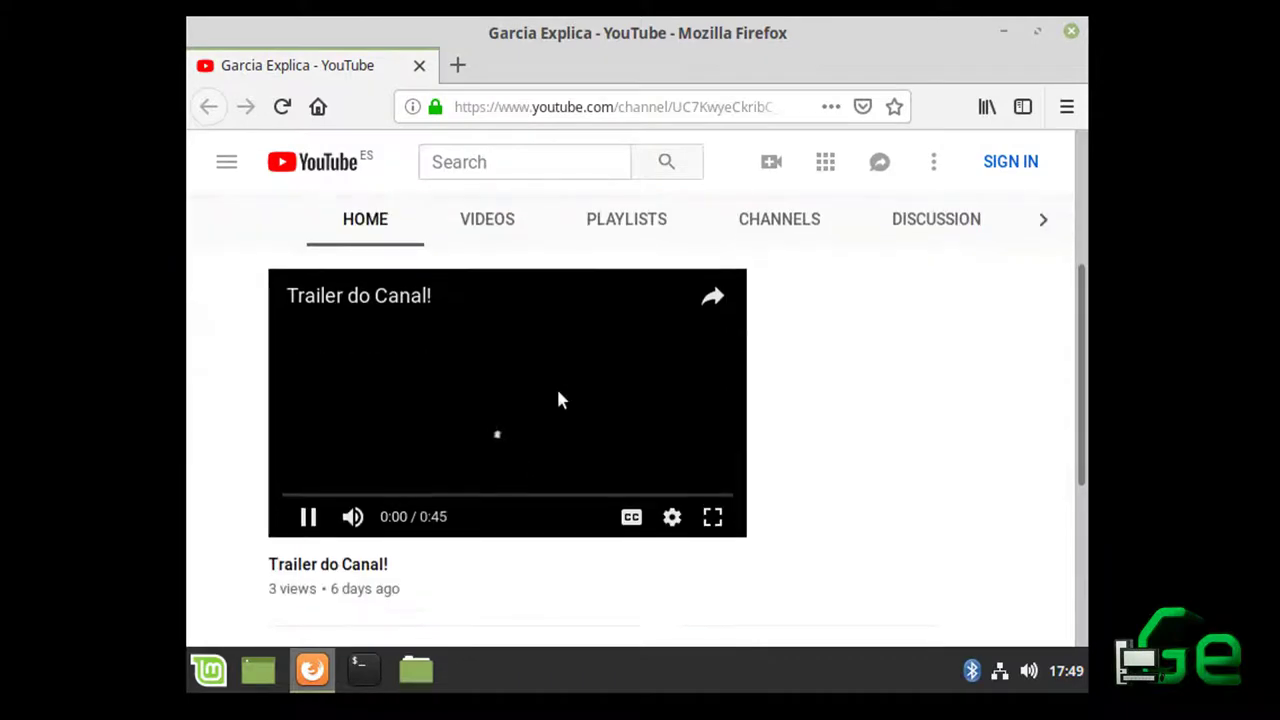
scroll(896, 195, "up", 3)
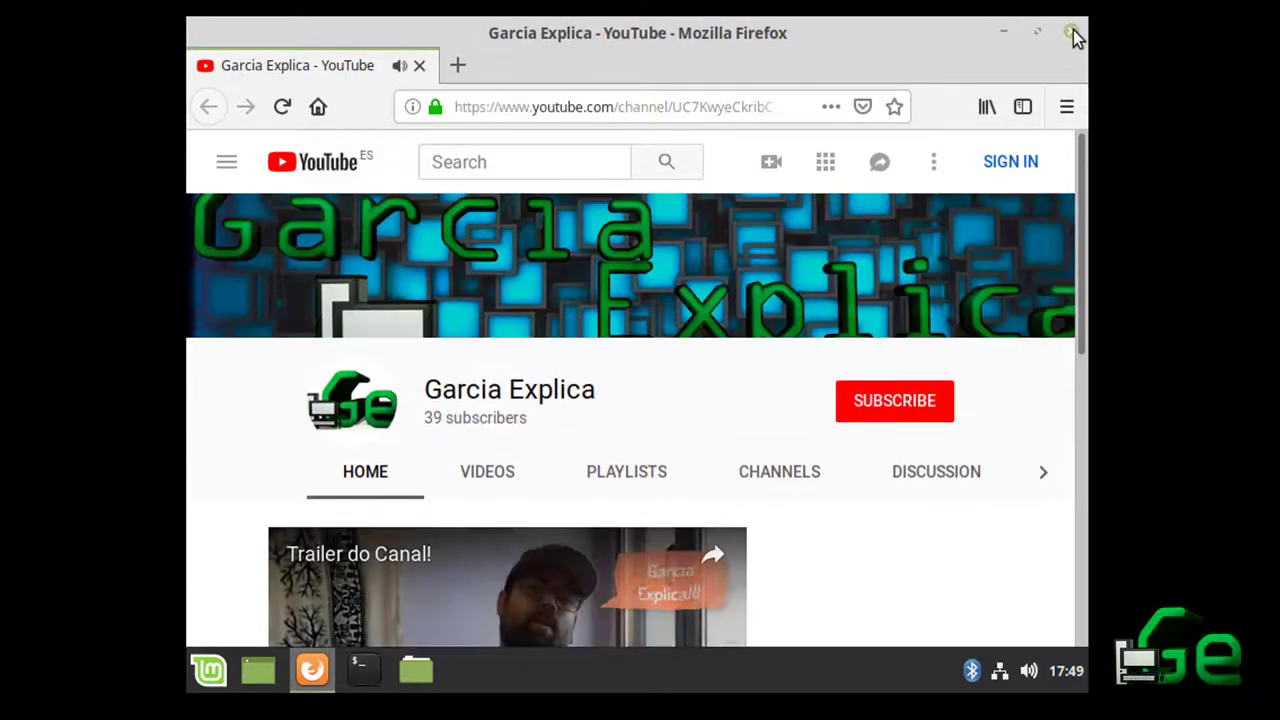
left_click(1072, 32)
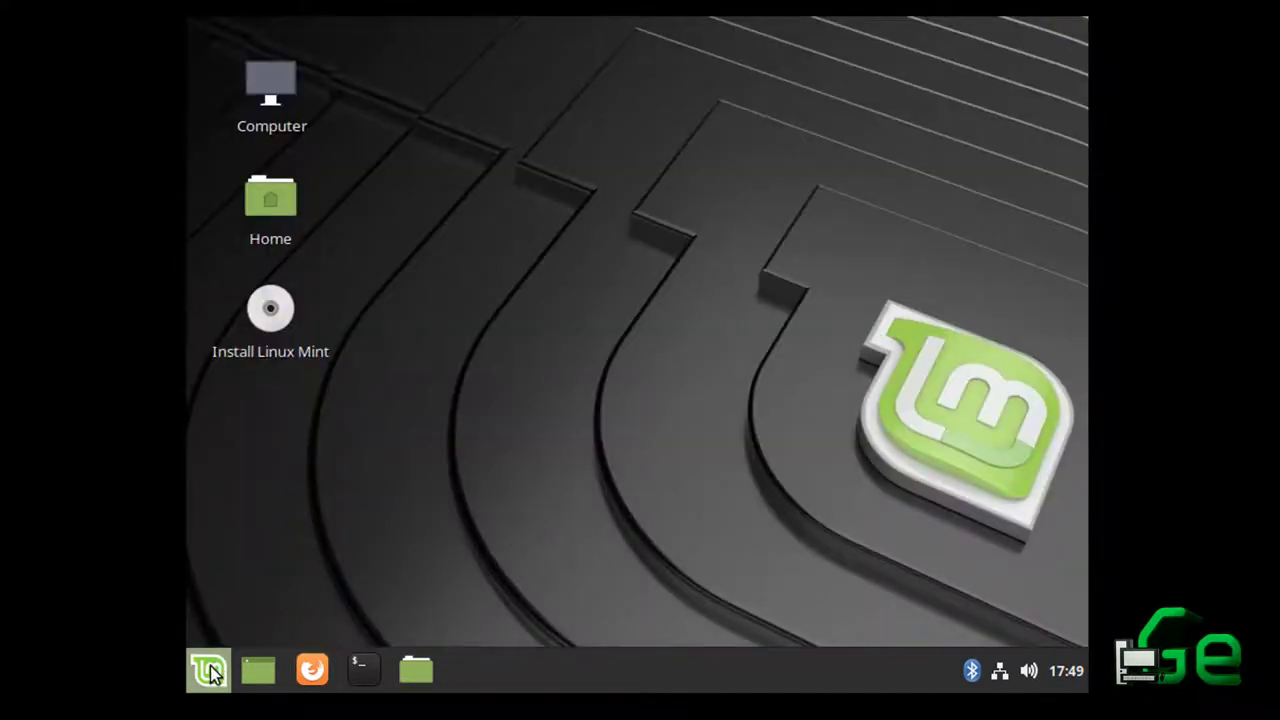
left_click(212, 670)
Start the Linux Mint installer with Português do Brasil as the installer language
left_click(854, 398)
double_click(268, 349)
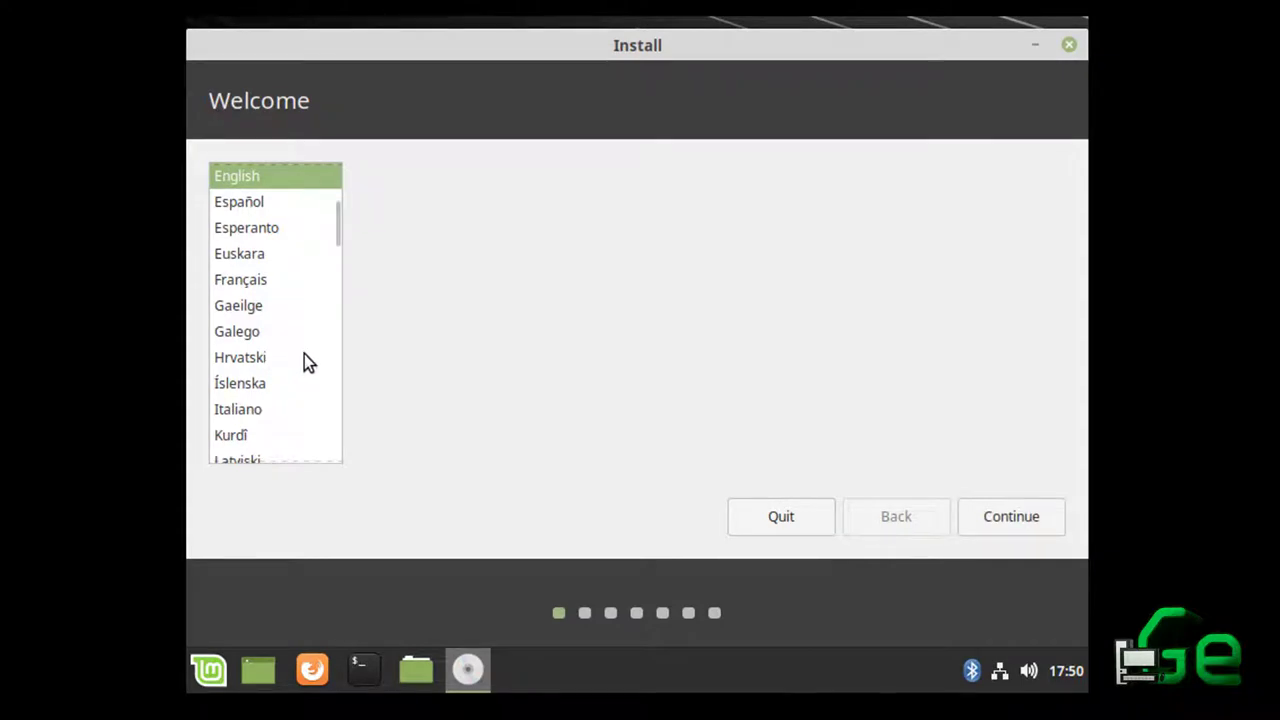
left_click(271, 270)
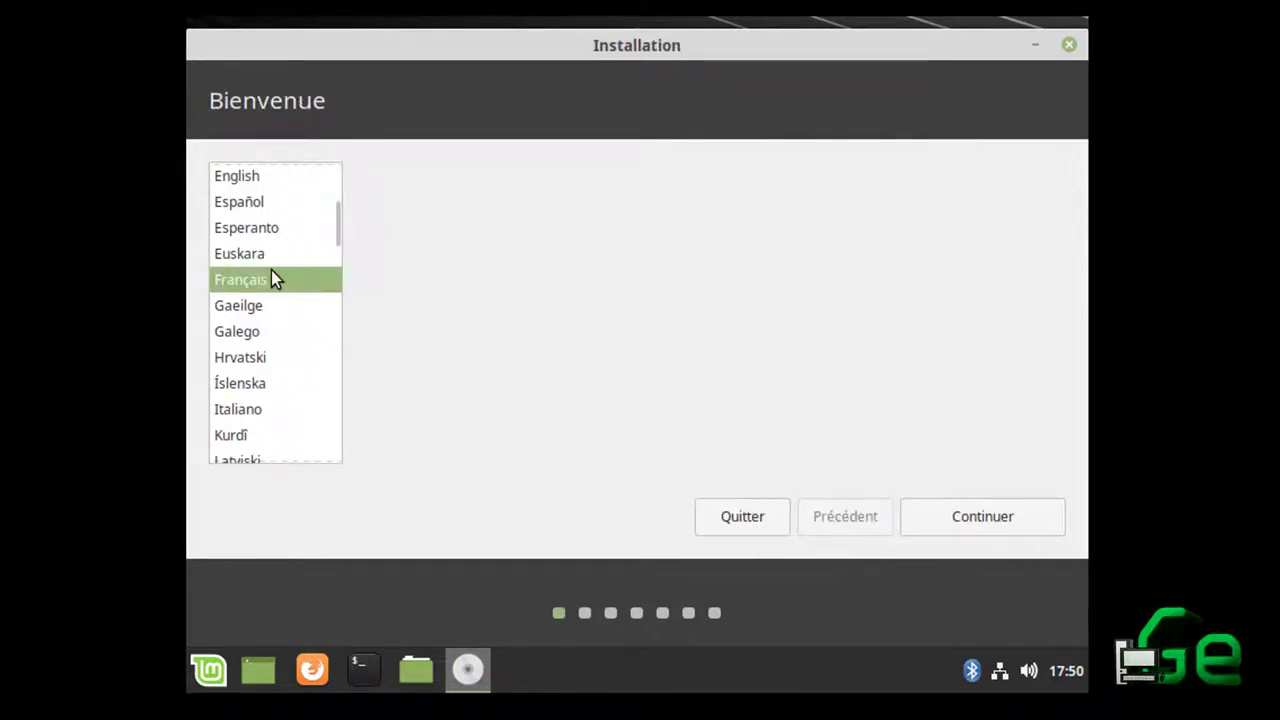
type("p")
key("Down")
key("Down")
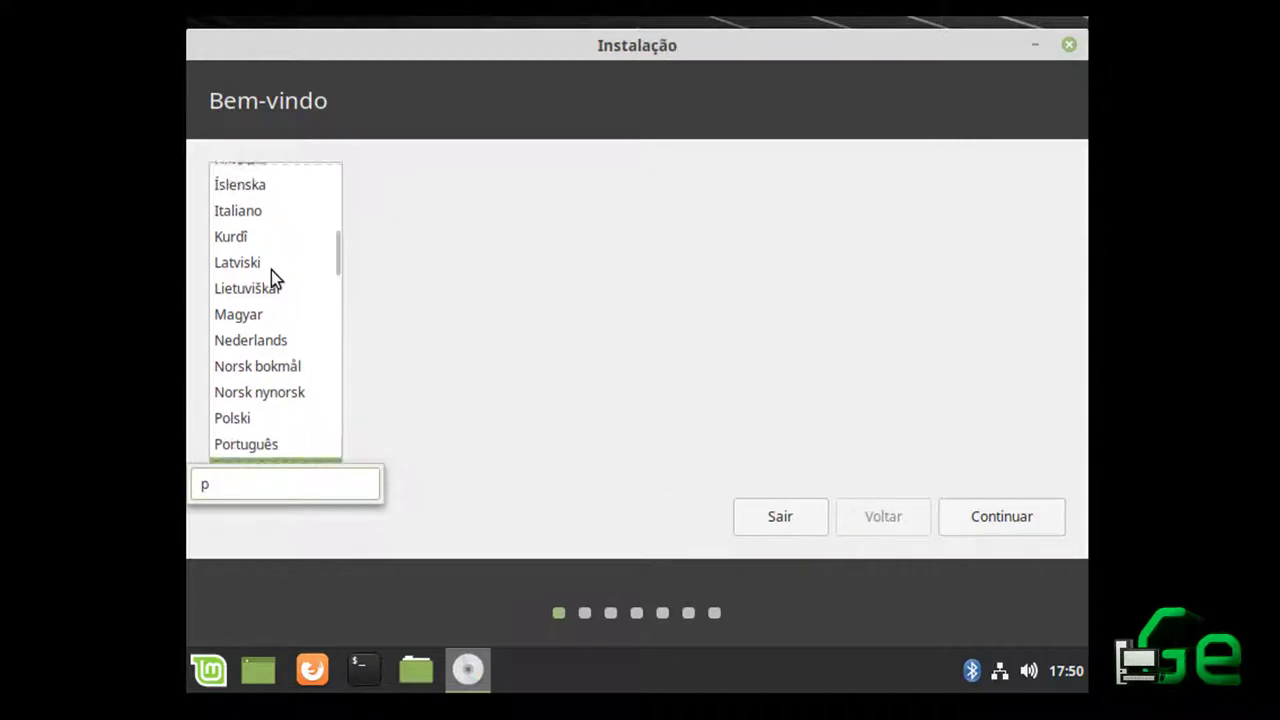
left_click(1003, 507)
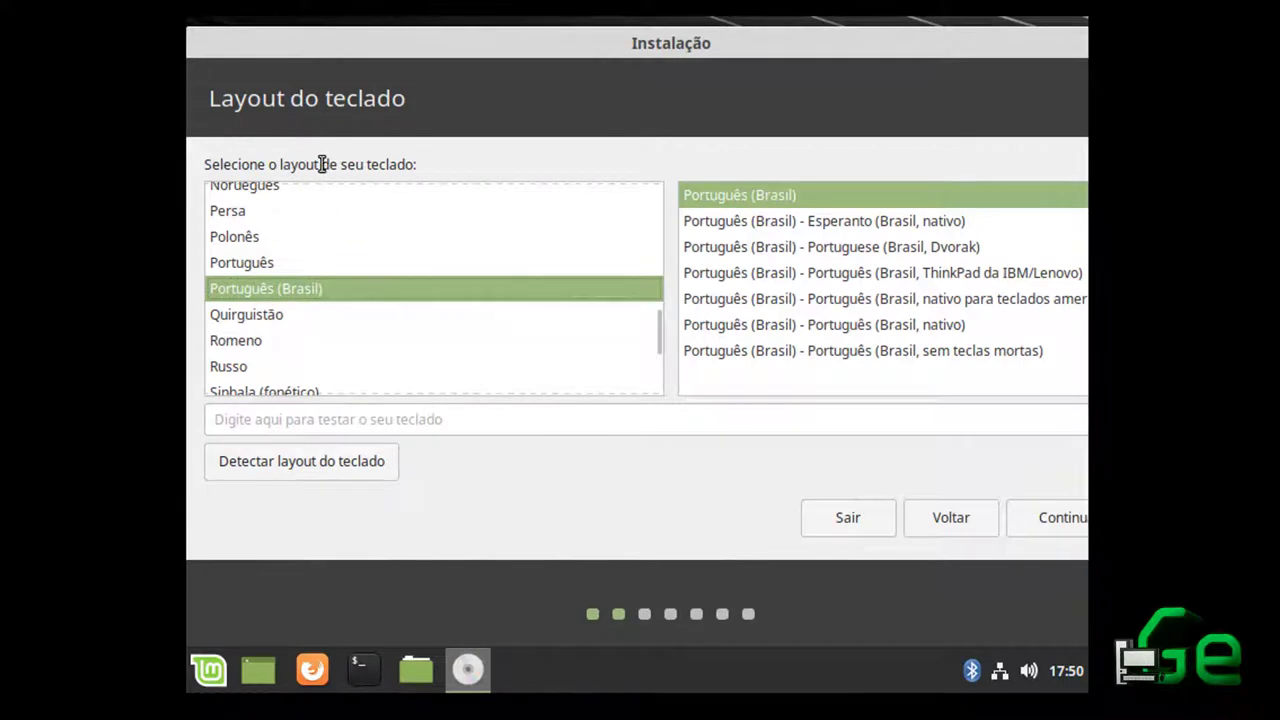
Select the Espanhol keyboard layout and test it by typing 'ñ-;z'
left_click(263, 311)
type("es")
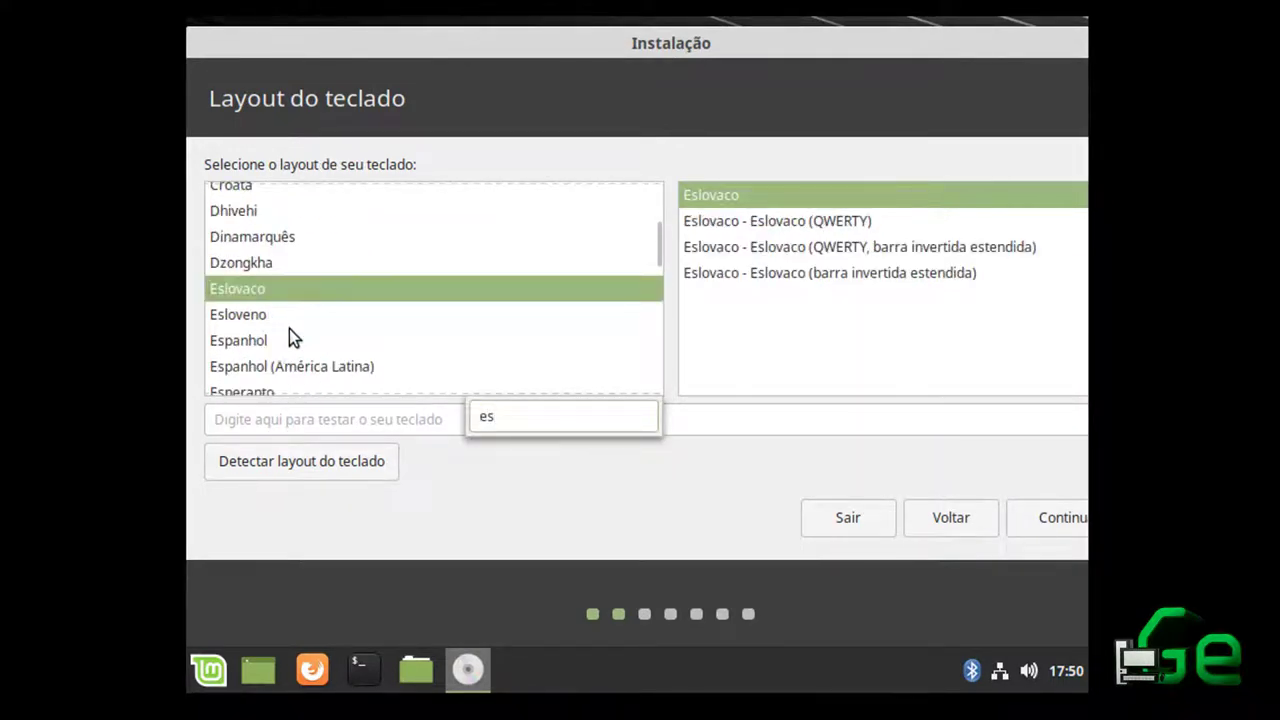
left_click(286, 340)
left_click(252, 350)
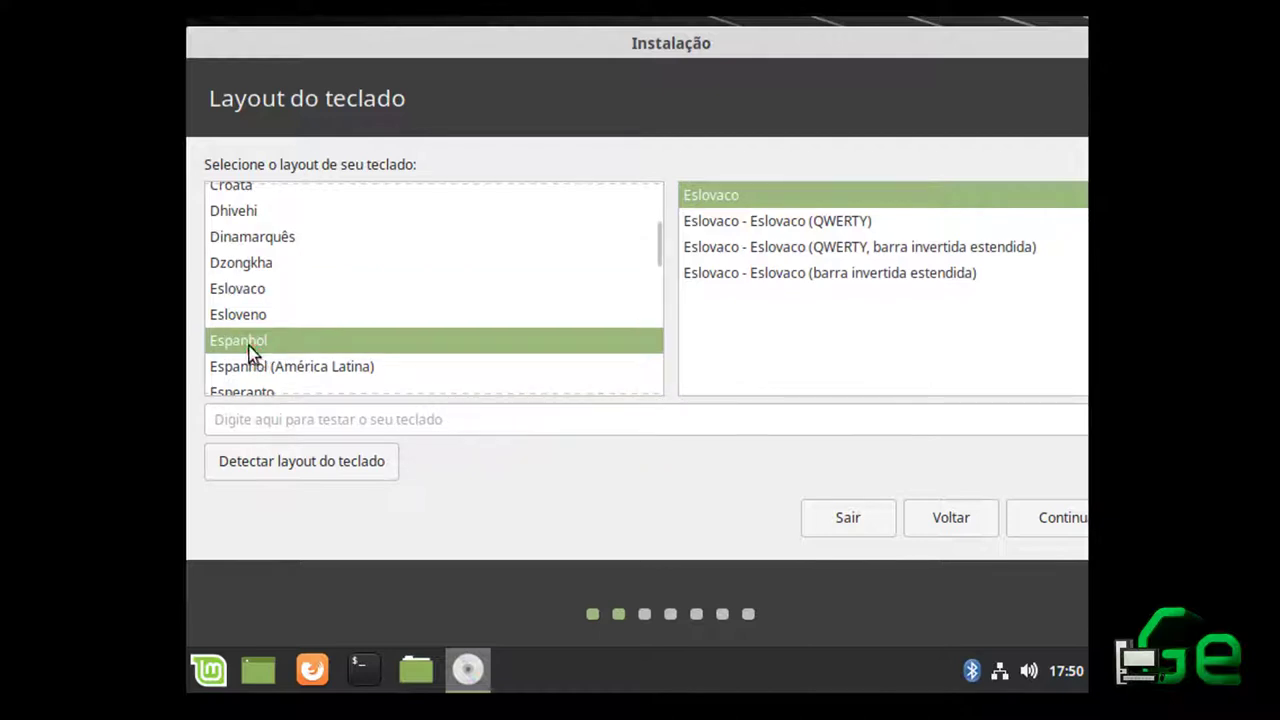
left_click(792, 190)
left_click(435, 420)
type("ñ")
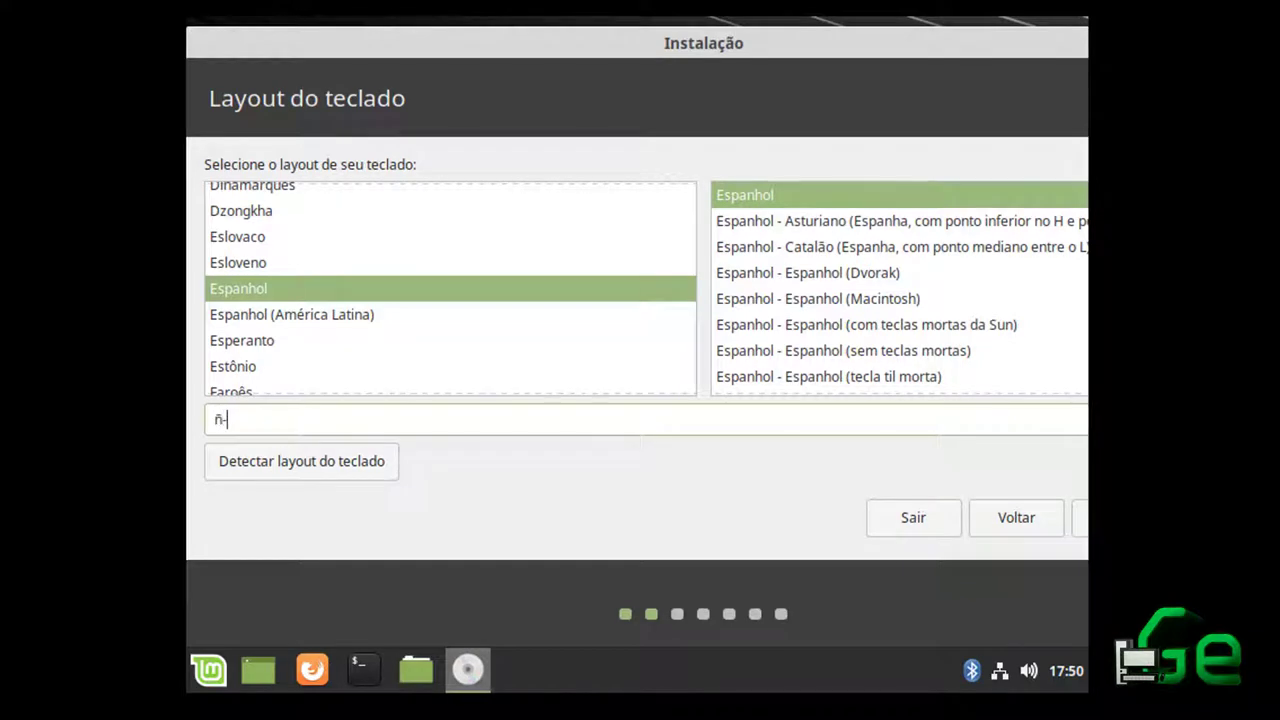
type("-;z")
left_click_drag(914, 47, 634, 92)
left_click_drag(580, 54, 583, 57)
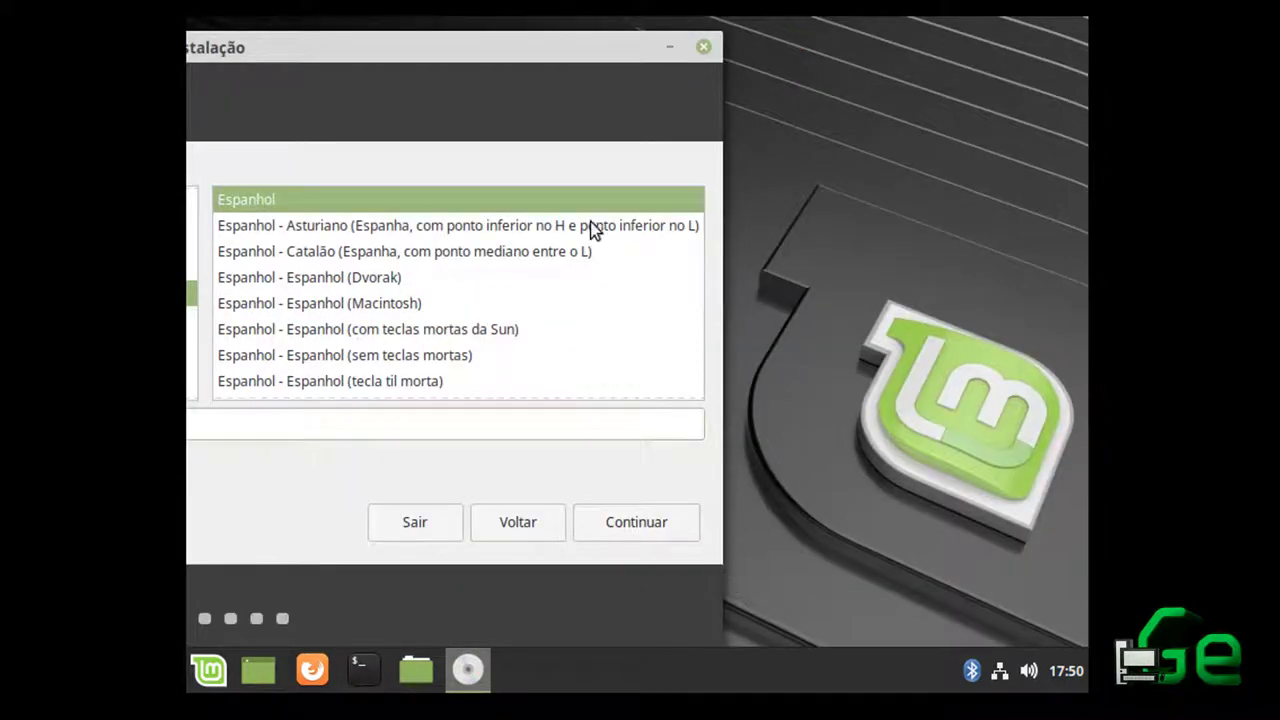
left_click_drag(445, 40, 843, 58)
Enable installing third-party software for graphics, Wi-Fi and media, then continue
left_click(1033, 536)
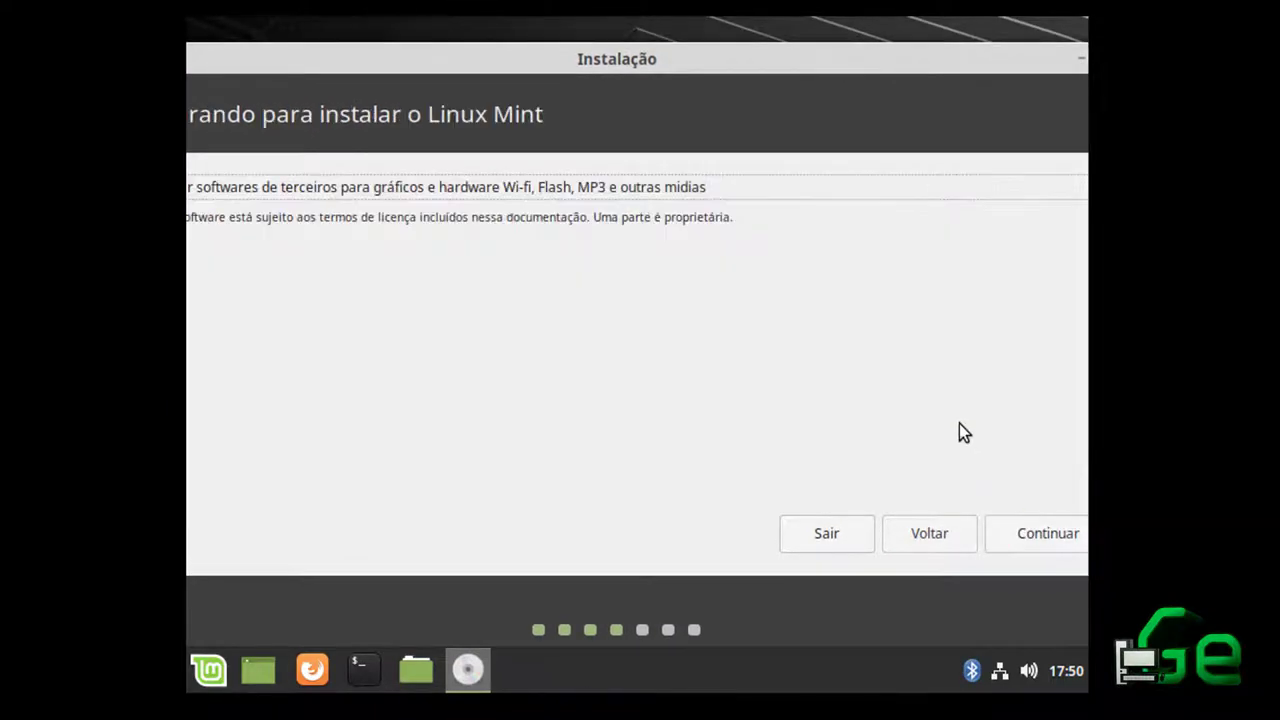
left_click_drag(535, 54, 743, 55)
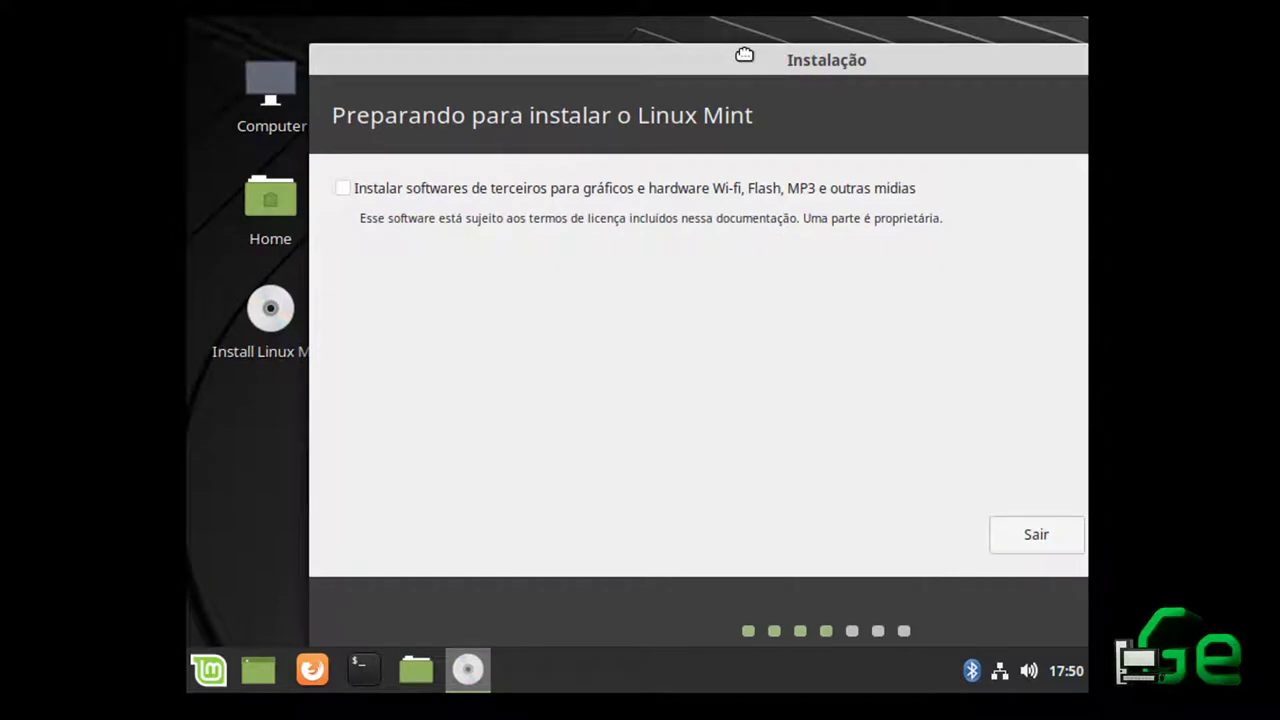
left_click_drag(744, 55, 696, 52)
left_click(680, 186)
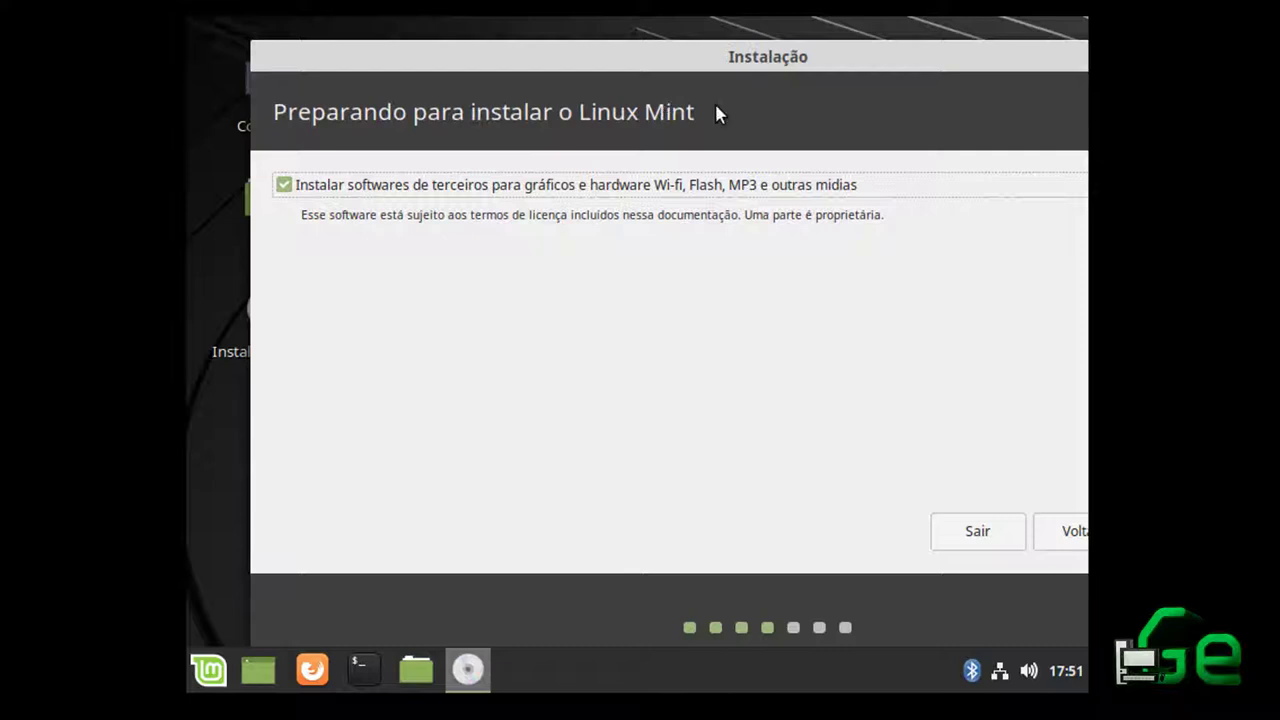
left_click_drag(915, 57, 860, 45)
left_click(489, 173)
left_click(600, 174)
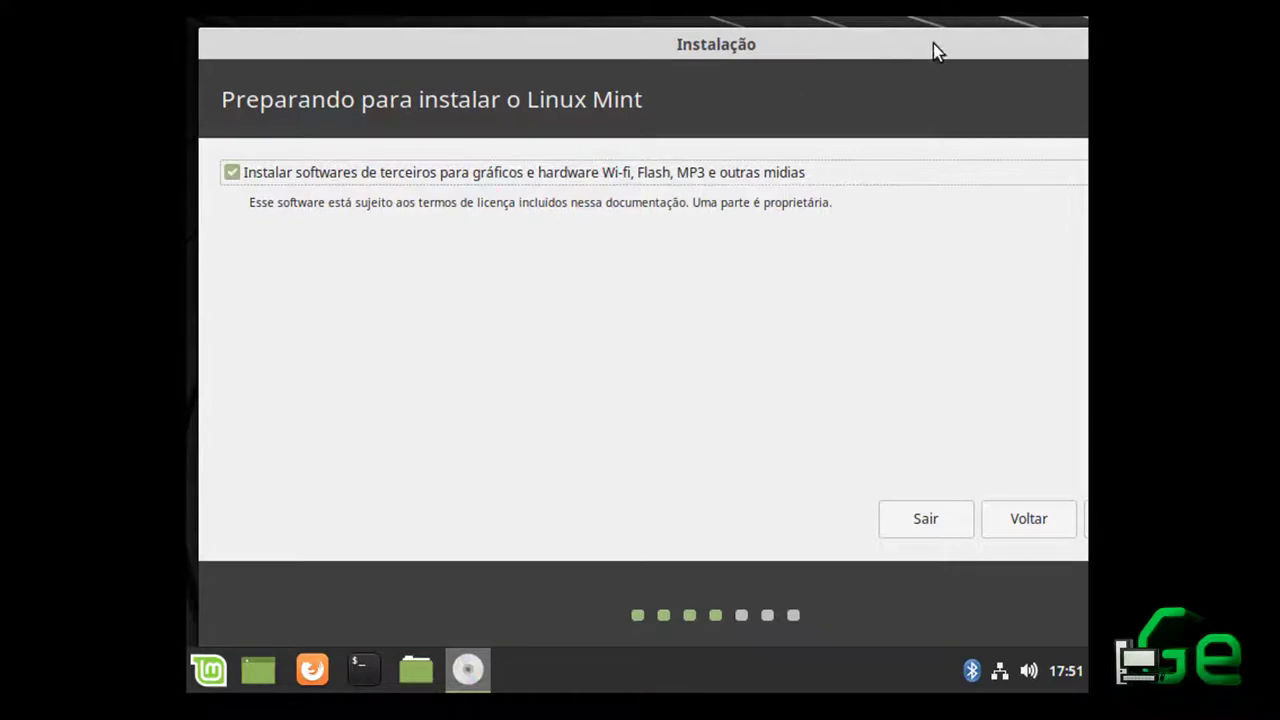
left_click_drag(933, 45, 793, 52)
left_click(1012, 527)
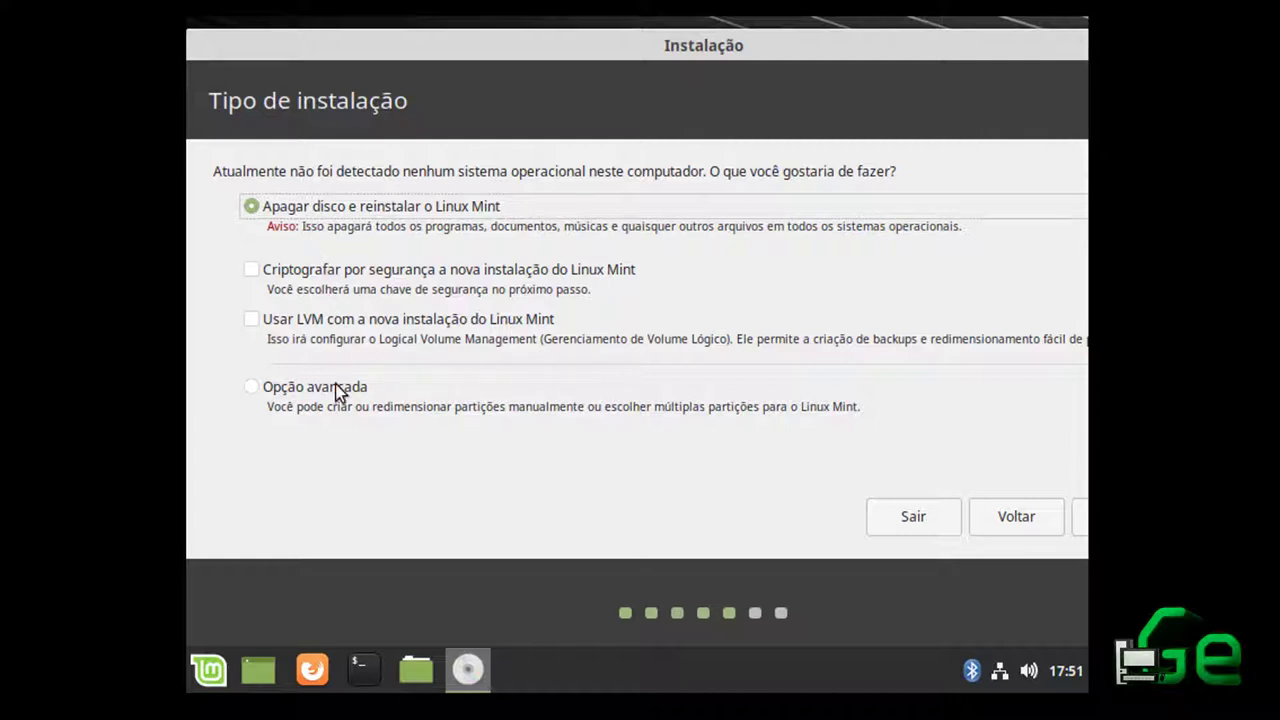
Leave encryption and LVM off, choose Opção avançada, and continue to manual partitioning
left_click(297, 269)
left_click(325, 280)
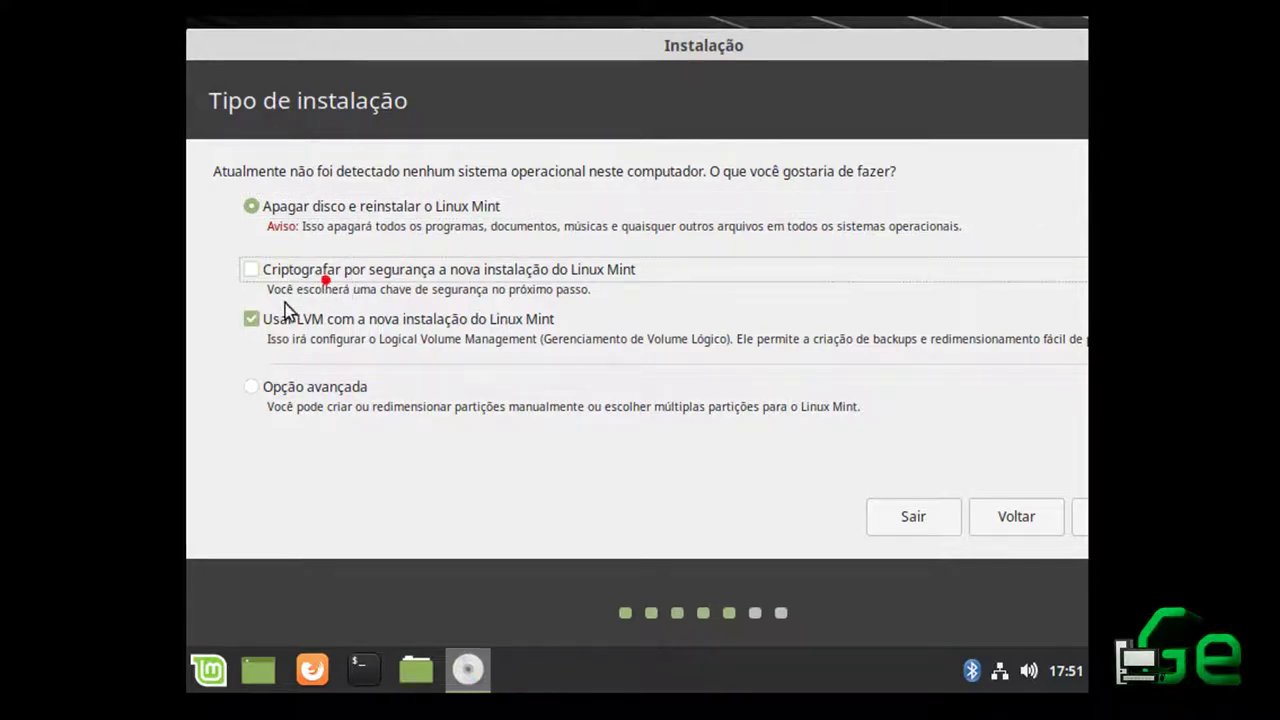
left_click(252, 321)
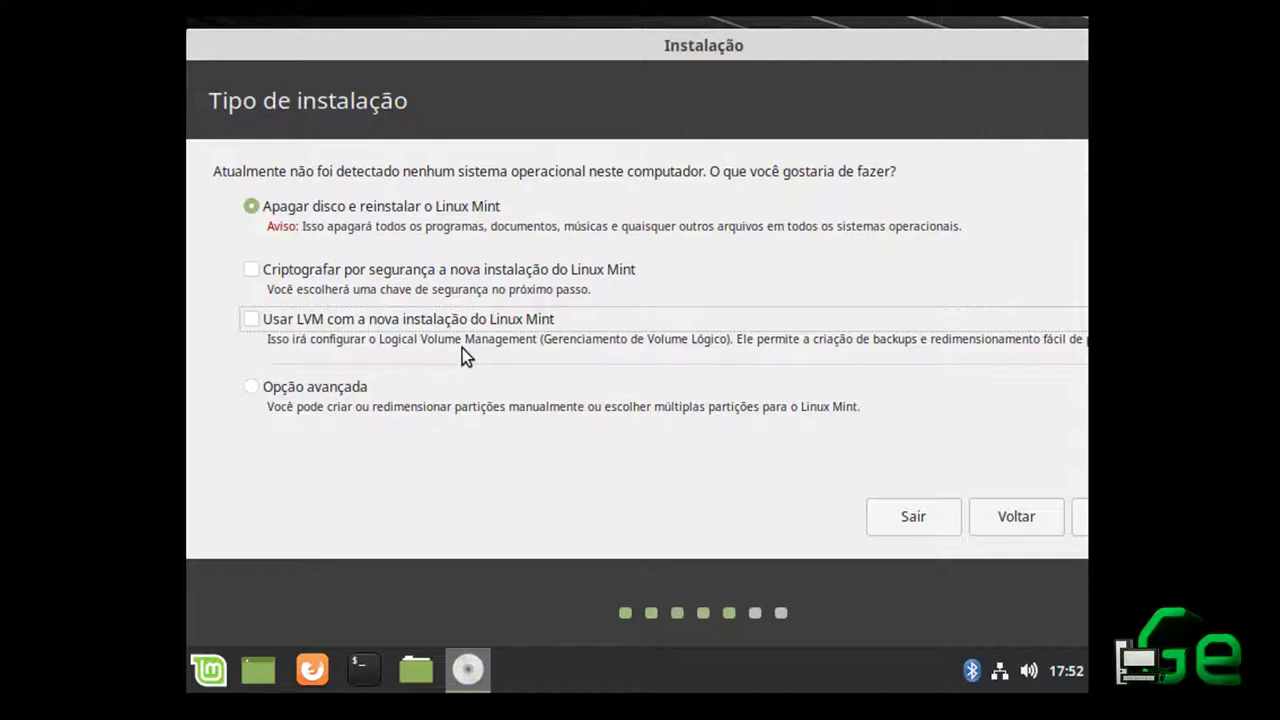
left_click(252, 388)
left_click_drag(941, 57, 838, 55)
left_click(1045, 508)
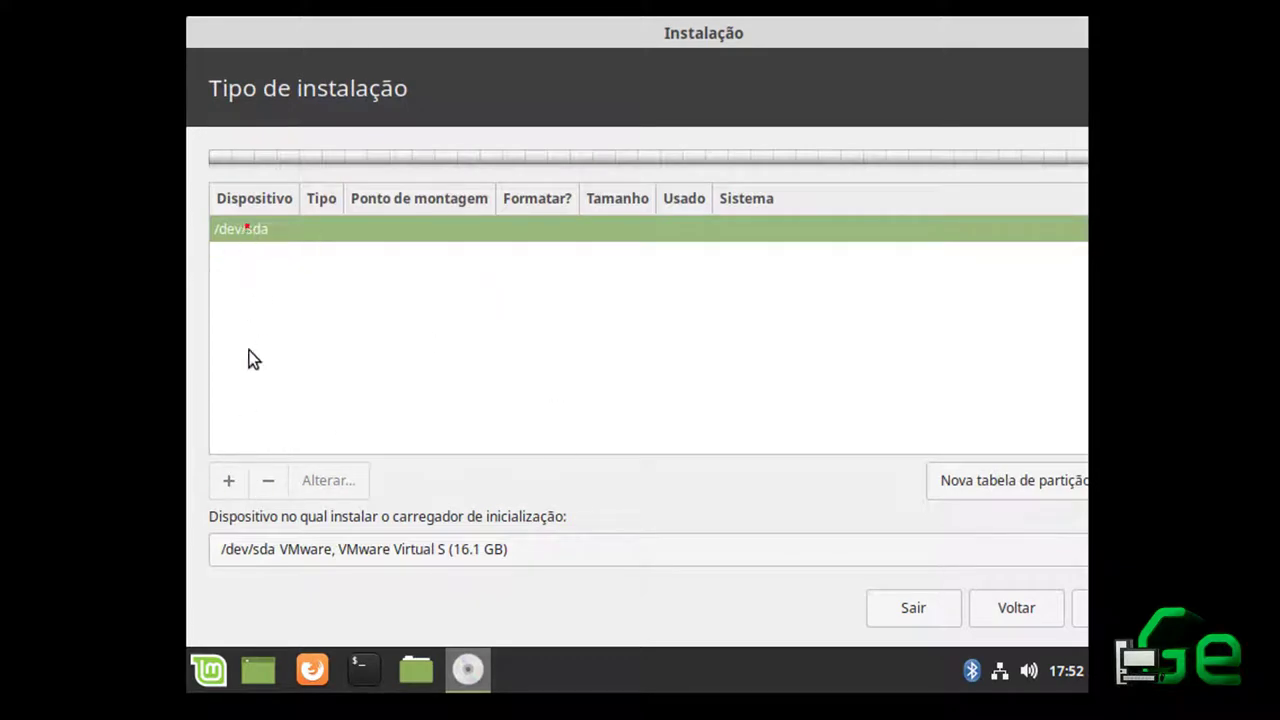
Create a new empty partition table on /dev/sda
left_click(233, 482)
left_click_drag(728, 37, 921, 33)
left_click(1035, 486)
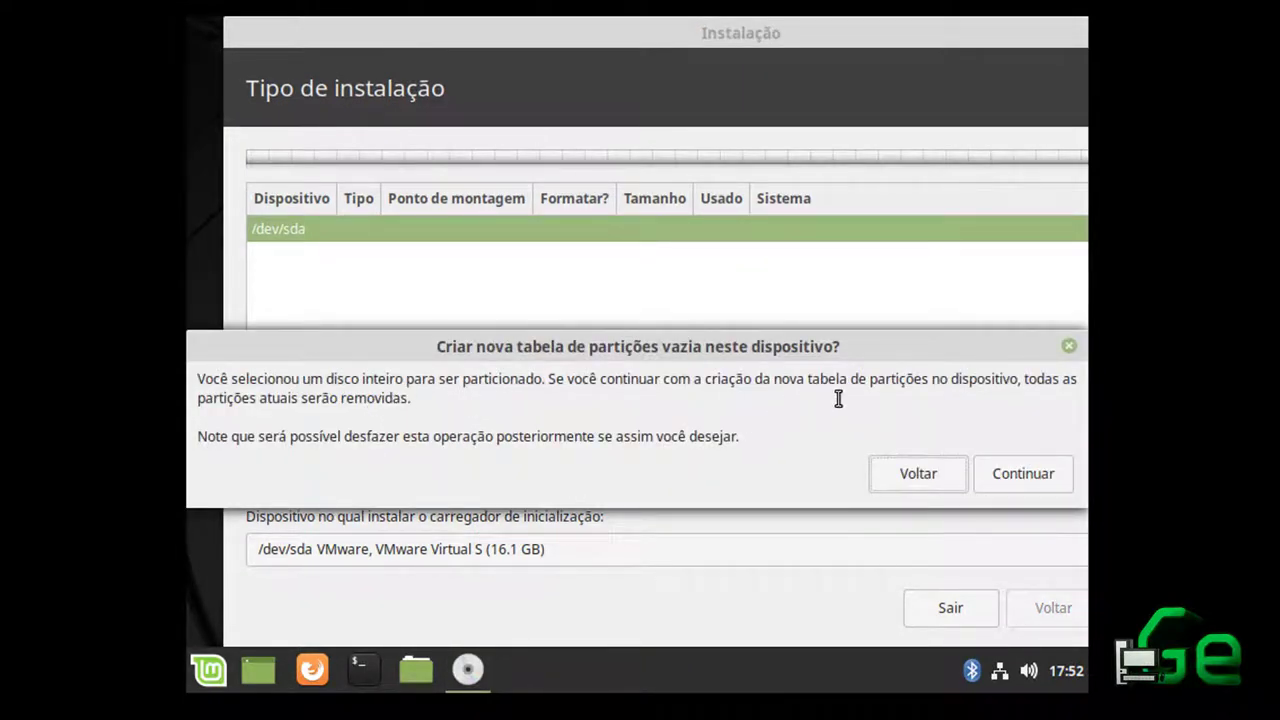
left_click(990, 473)
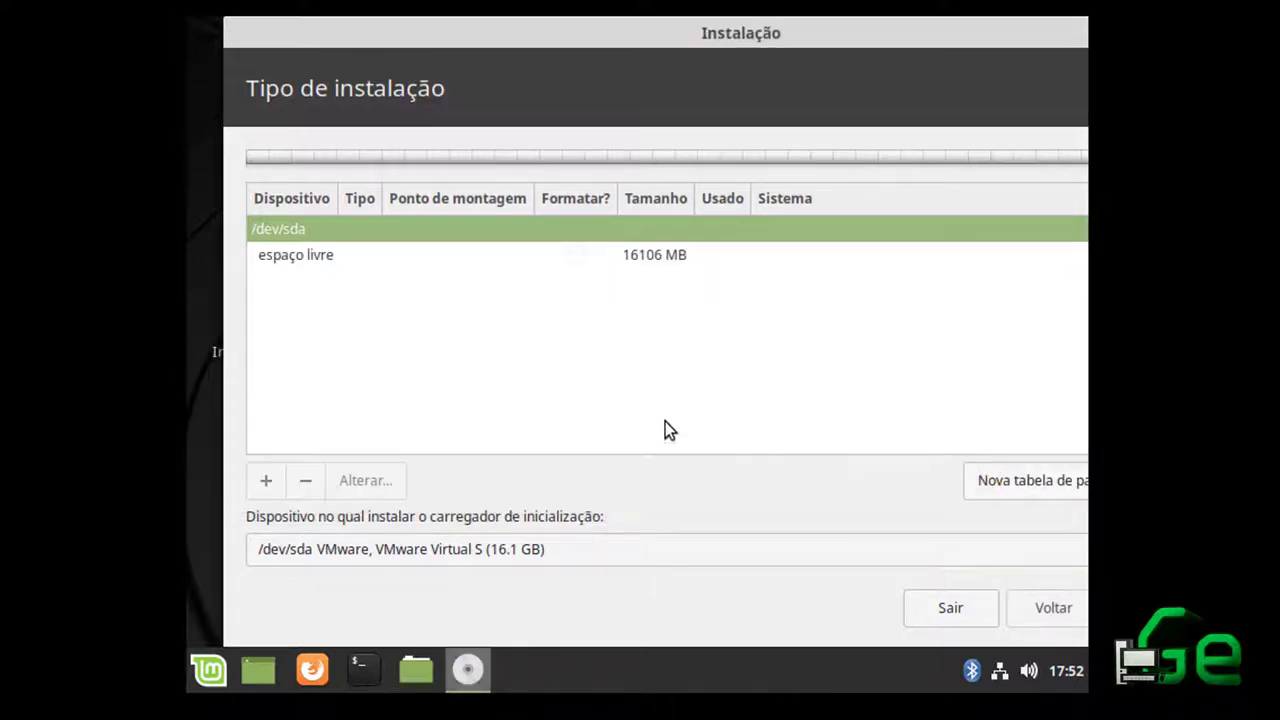
Create an 8108 MB primary ext4 partition in the free space
left_click(358, 255)
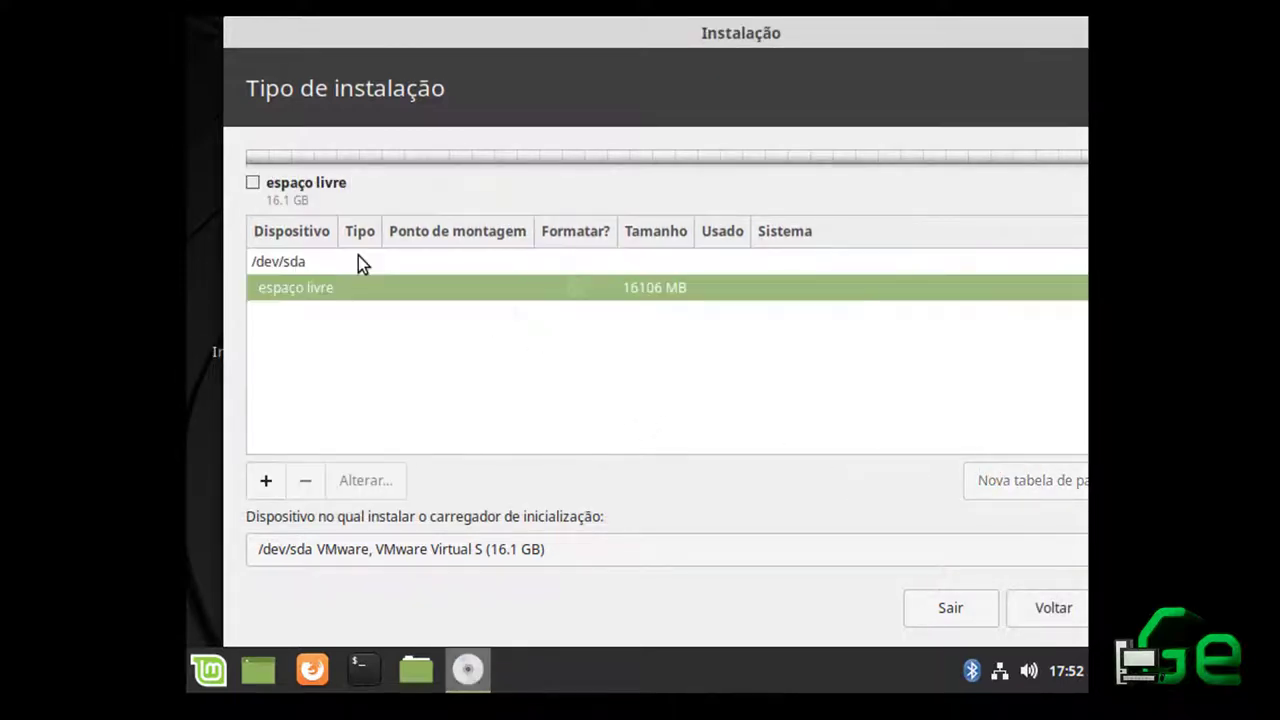
left_click(266, 480)
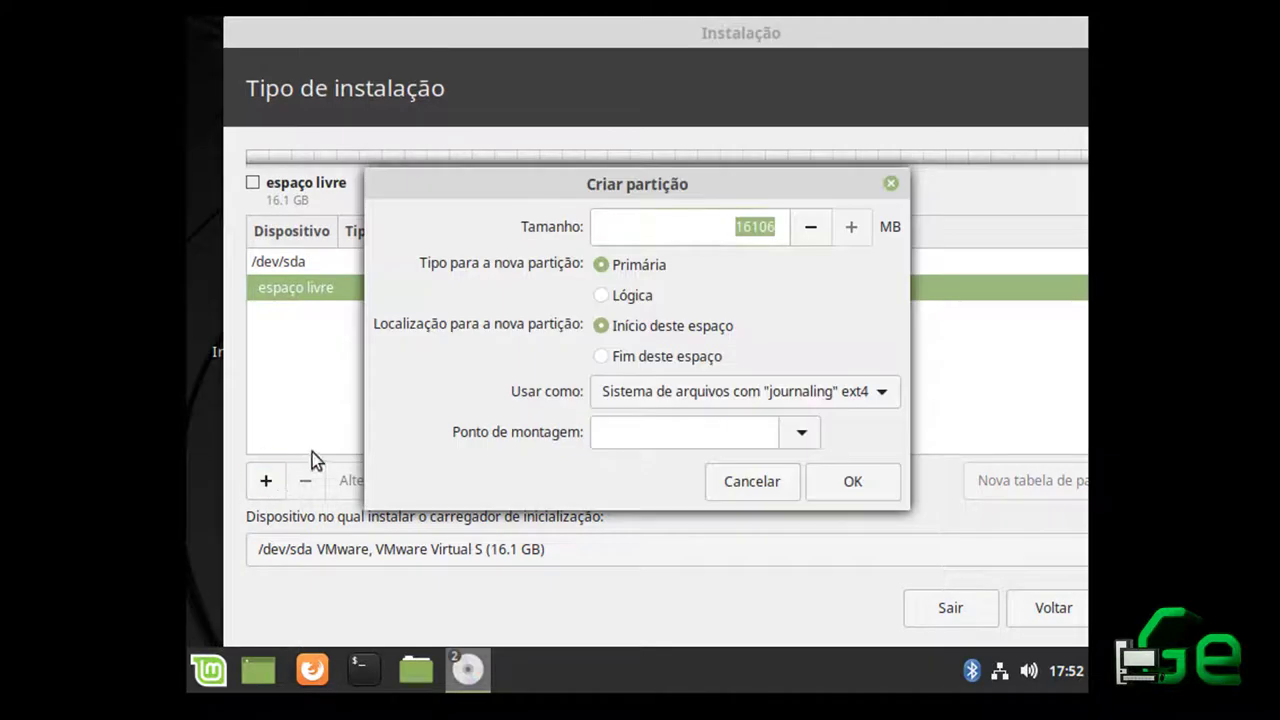
key("Right")
key("Left")
key("Left")
key("Left")
key("BackSpace")
key("BackSpace")
key("Up")
key("Up")
key("Up")
key("Up")
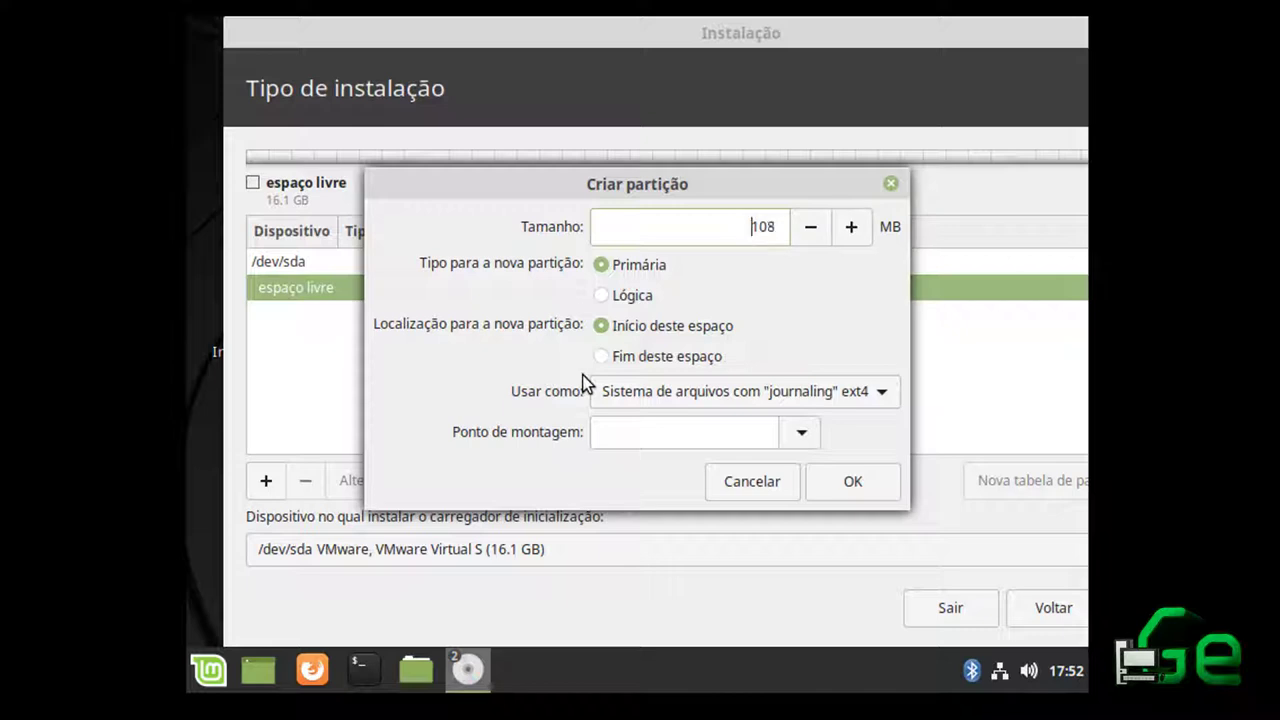
type("8")
left_click(866, 486)
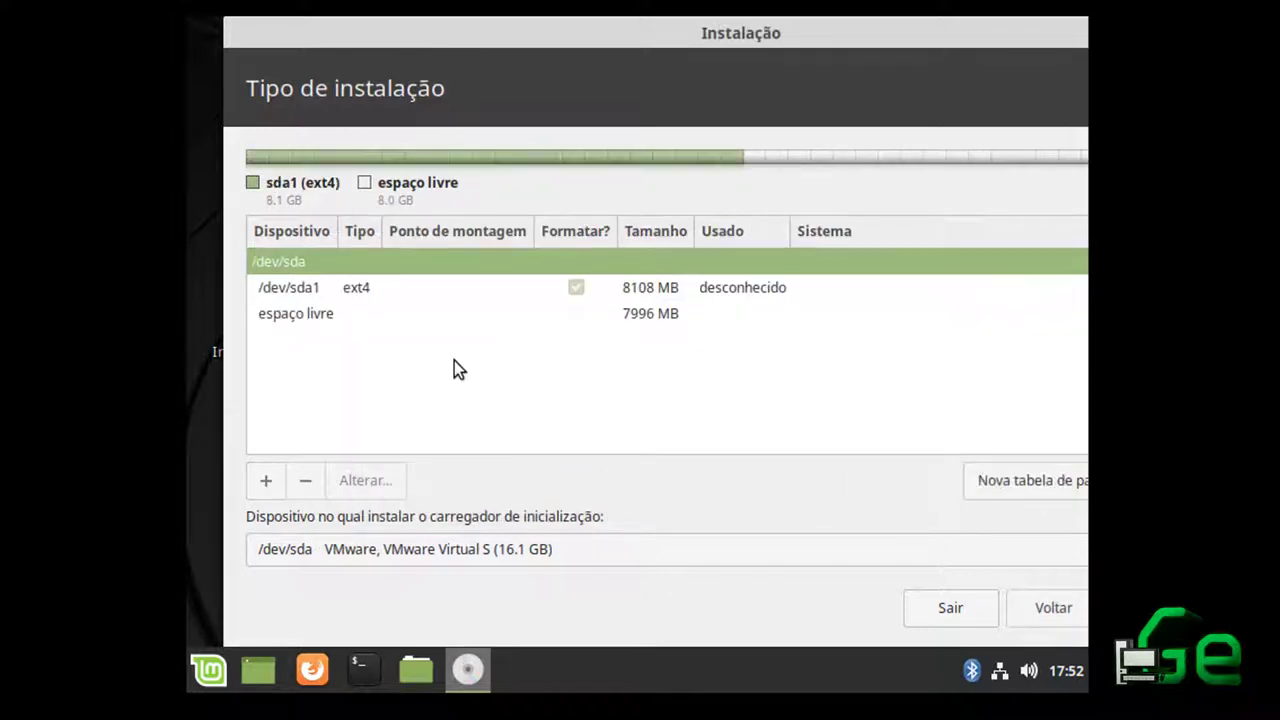
Create a small 6 MB logical ext4 partition from the remaining free space
left_click(334, 312)
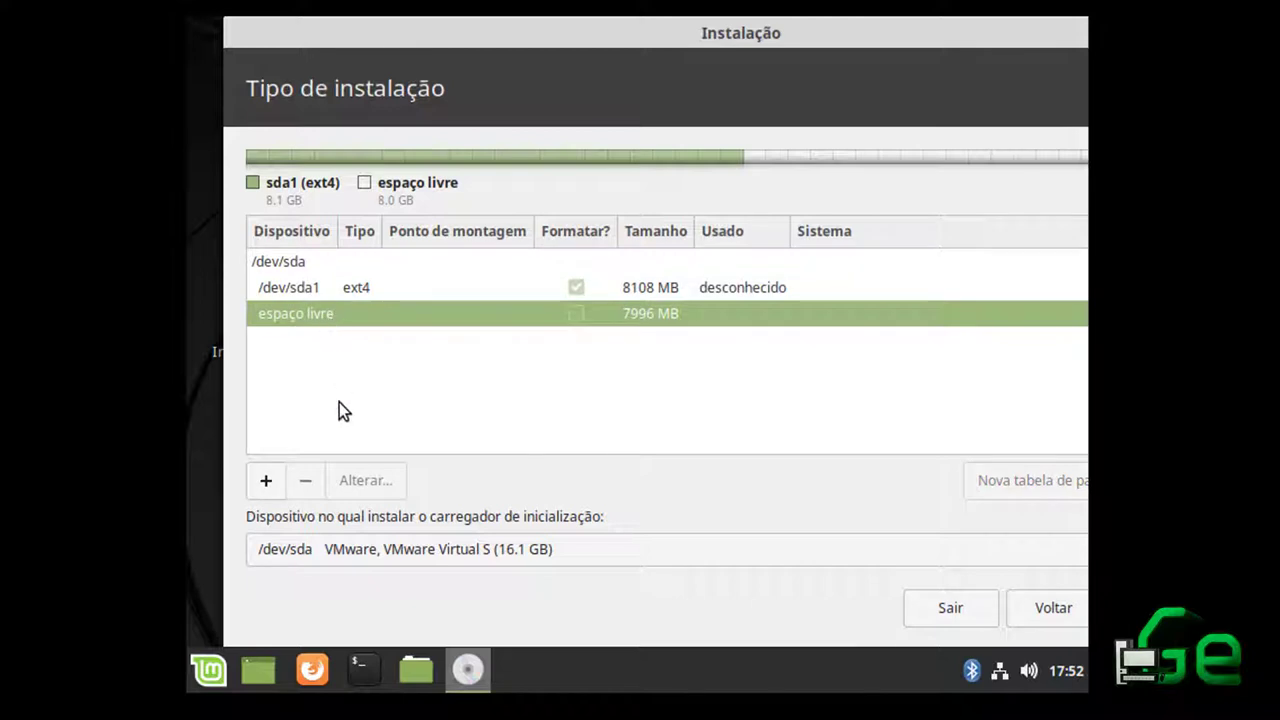
left_click(268, 481)
left_click_drag(748, 228, 790, 228)
type("7")
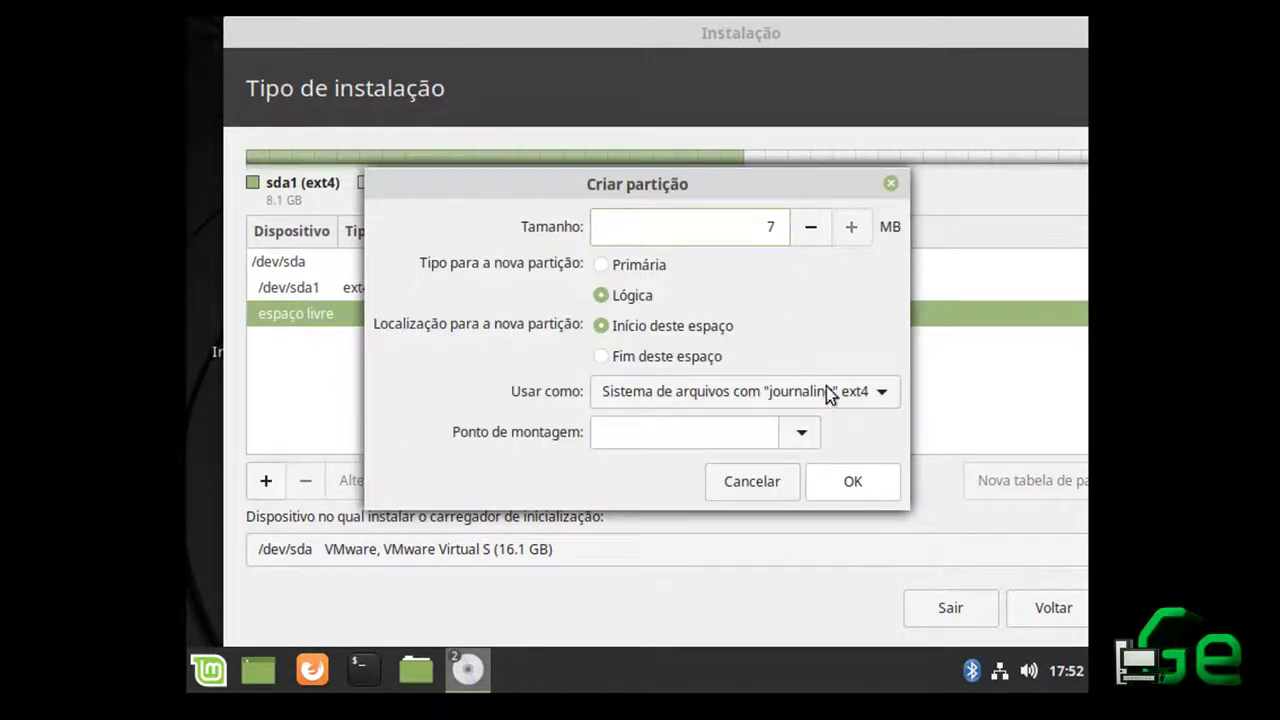
left_click(849, 477)
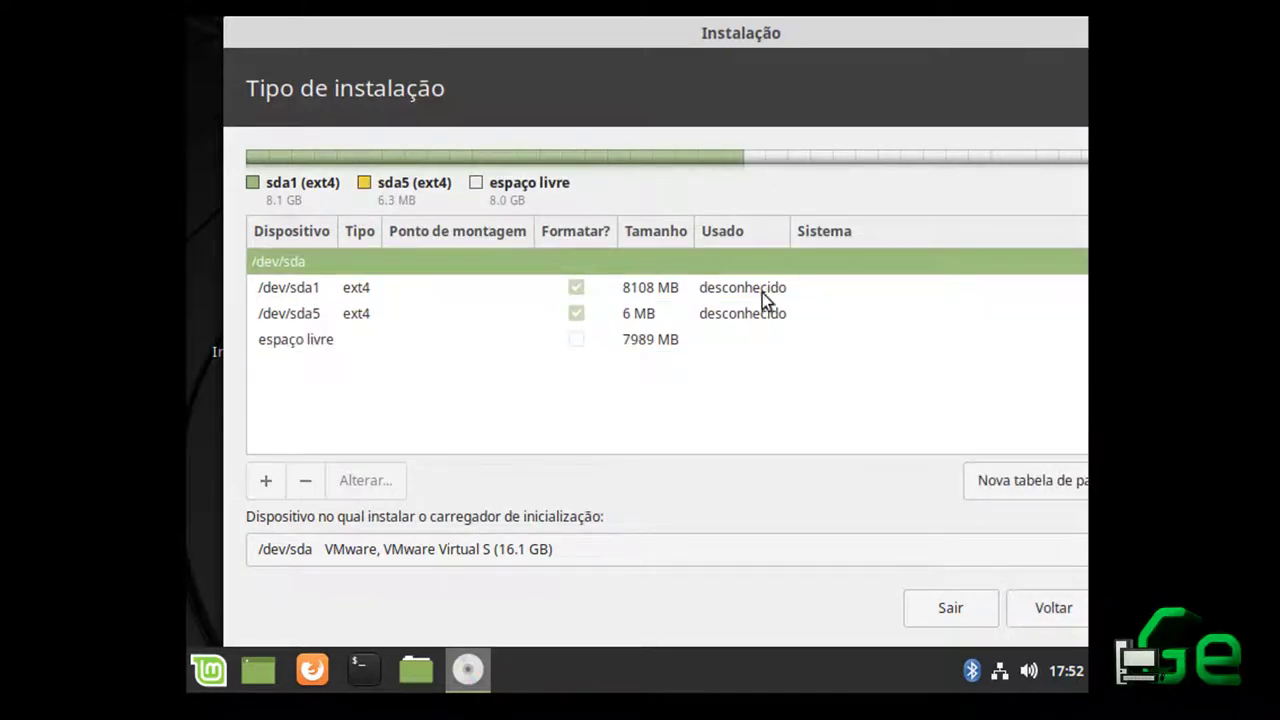
Inspect sda1, sda5 and the remaining 7989 MB free space in the partition list
left_click(662, 314)
left_click(381, 290)
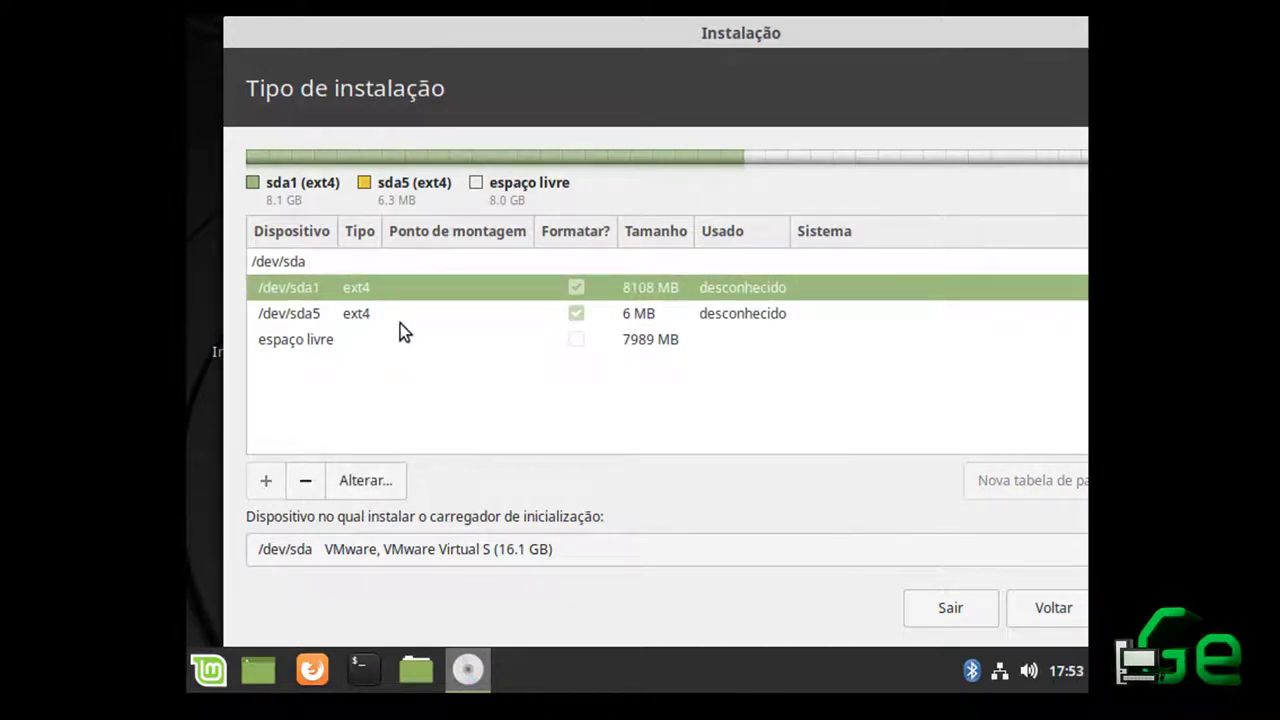
left_click(347, 314)
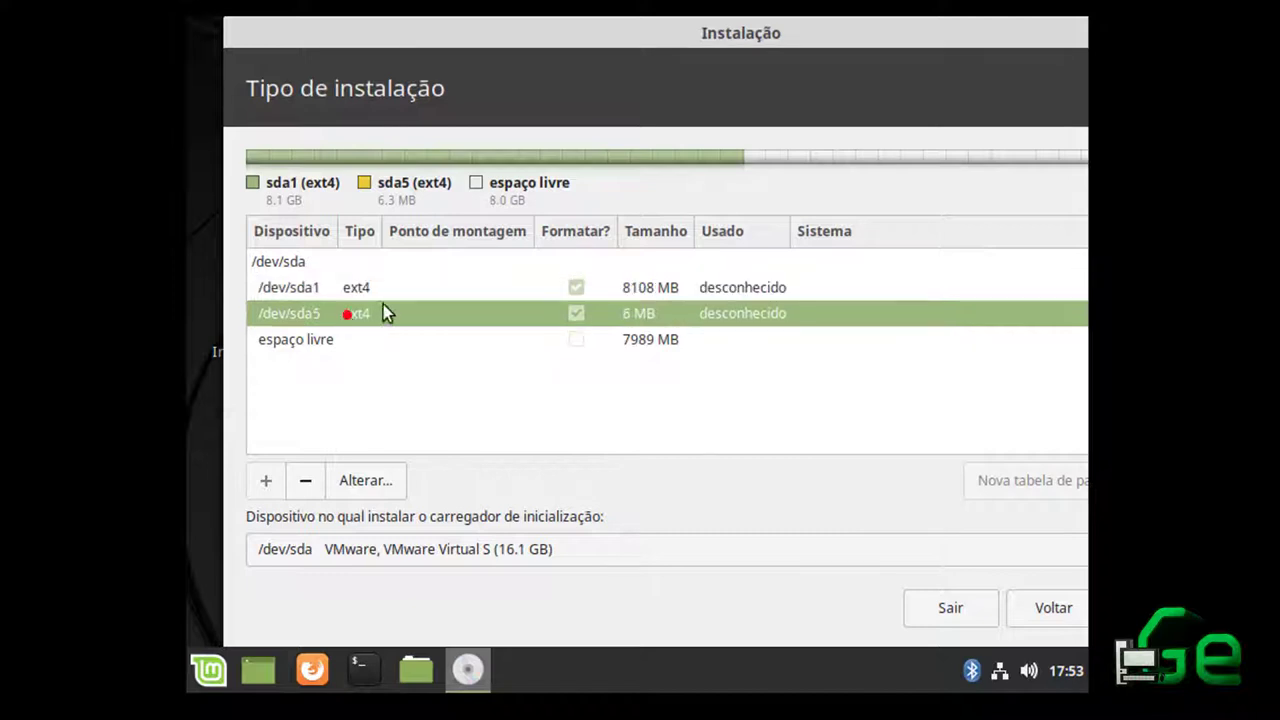
left_click(659, 294)
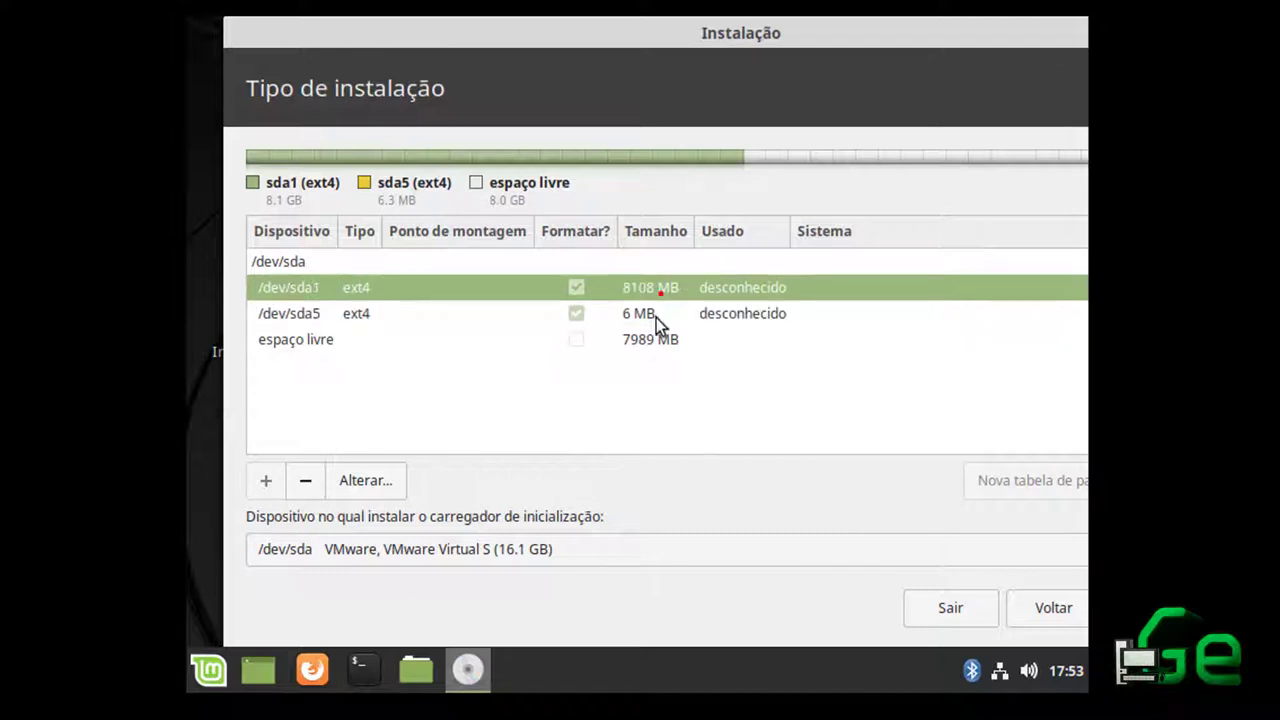
left_click(374, 312)
left_click(360, 290)
left_click(339, 314)
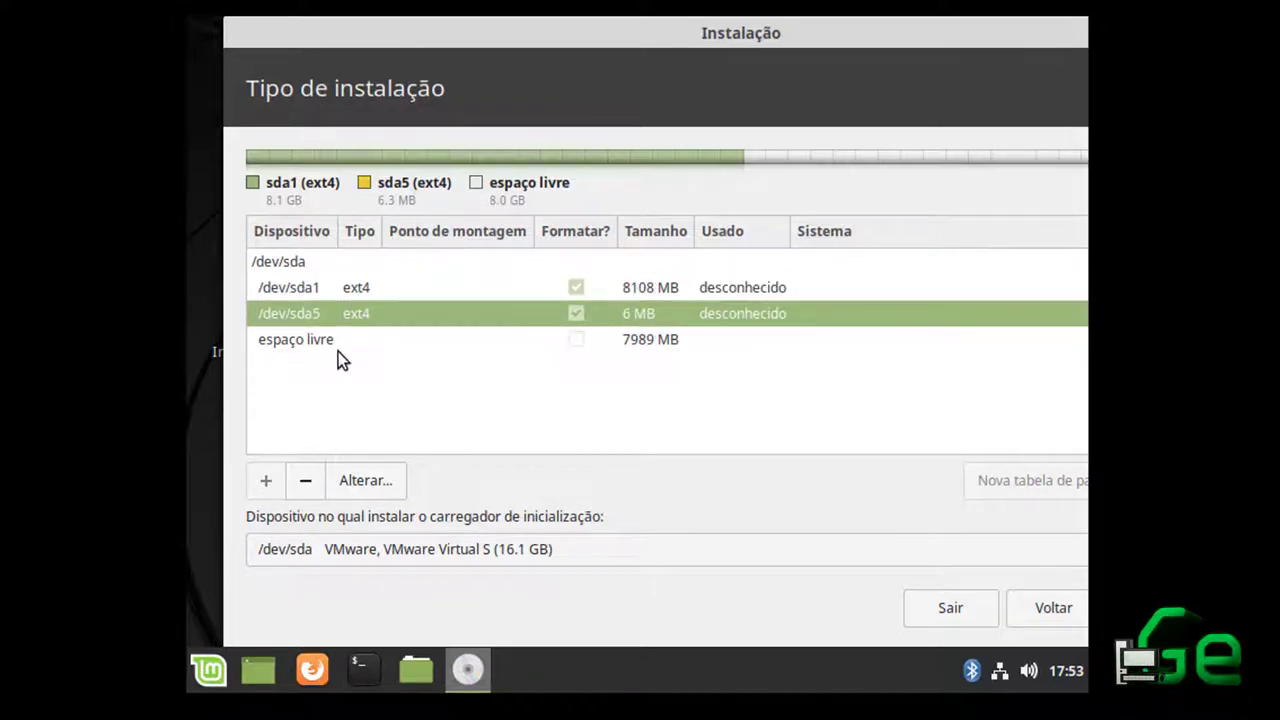
left_click(338, 342)
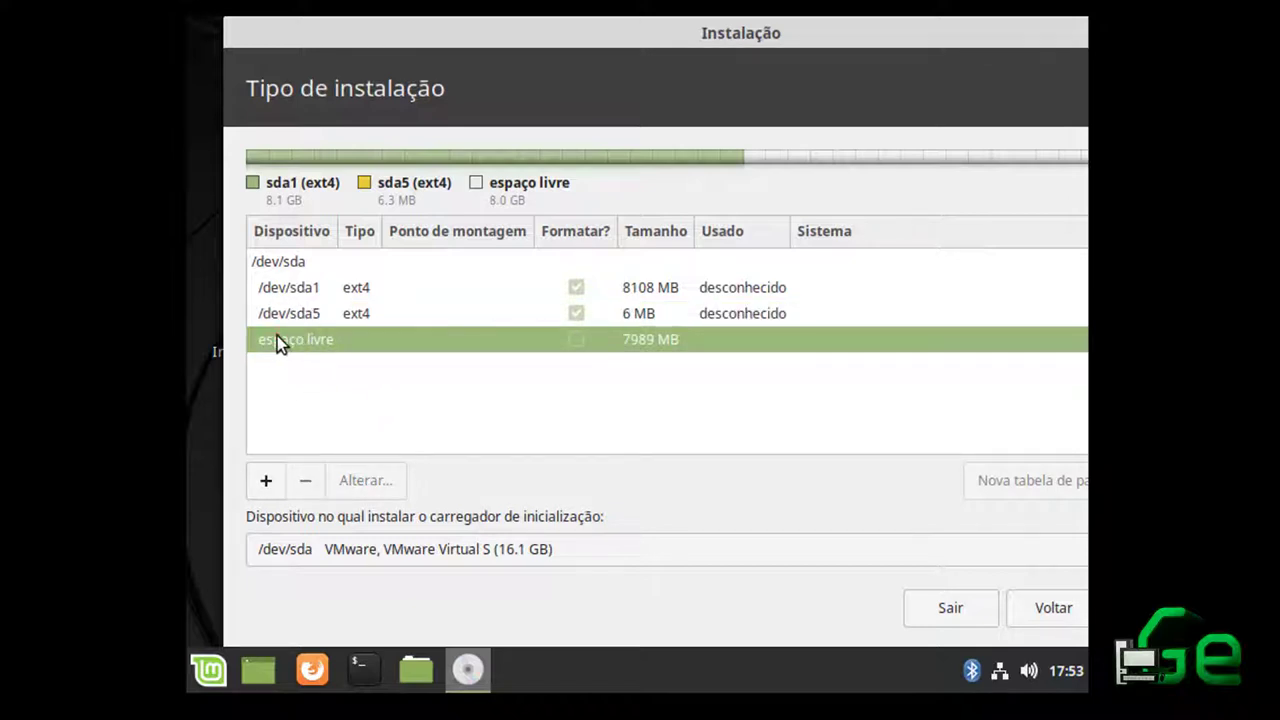
left_click(659, 343)
mouse_move(1017, 34)
left_mouse_down()
mouse_move(786, 57)
mouse_move(1035, 27)
left_mouse_up()
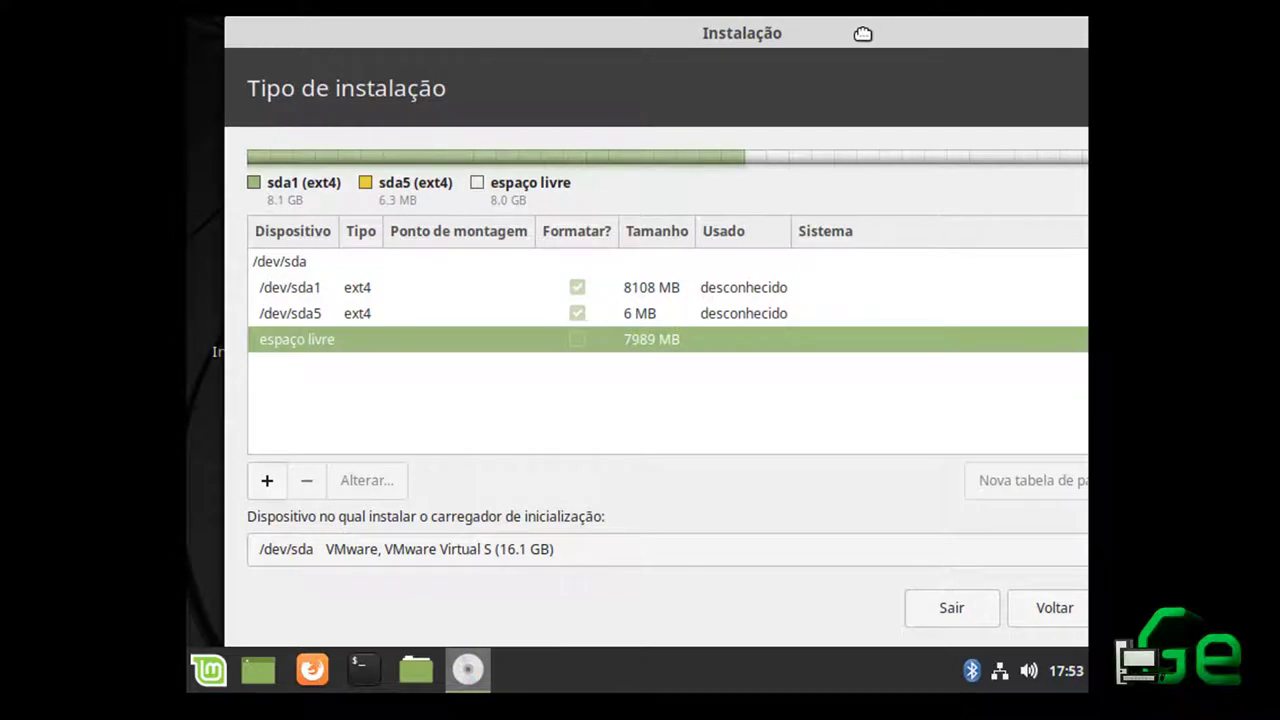
left_click_drag(862, 34, 834, 20)
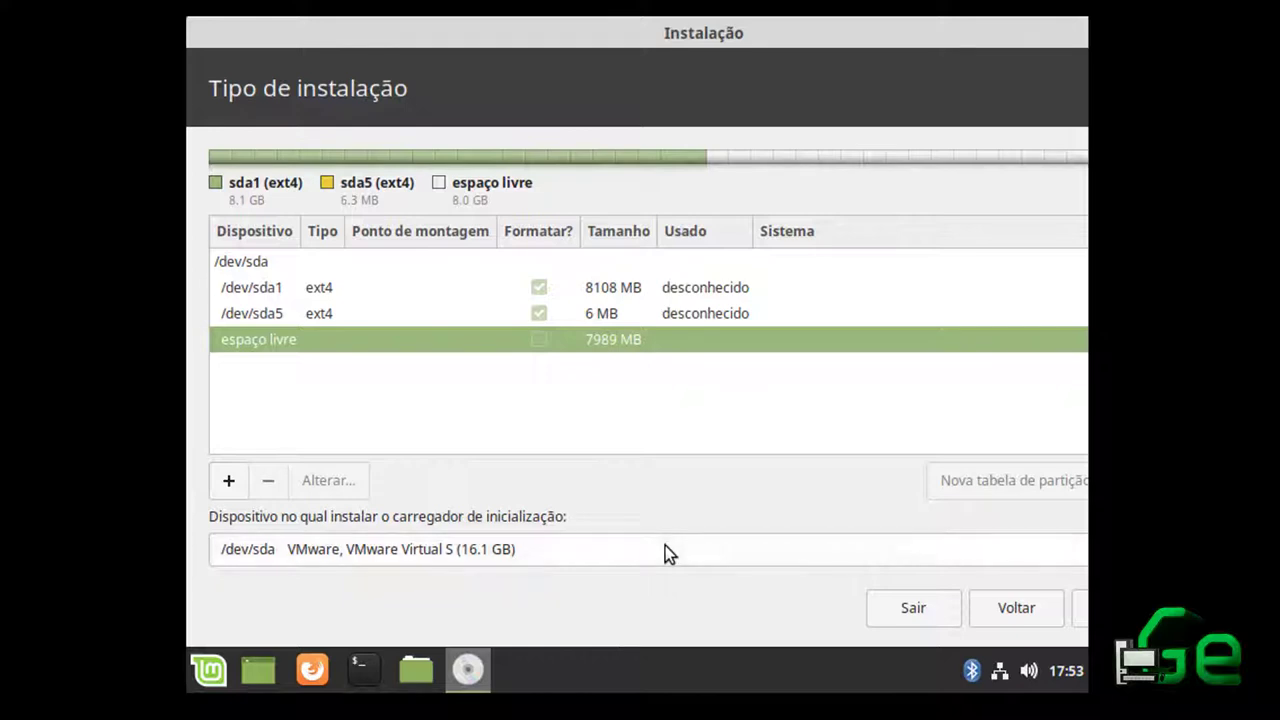
Start creating a partition in the 7989 MB free space twice, cancelling both times
left_click(224, 484)
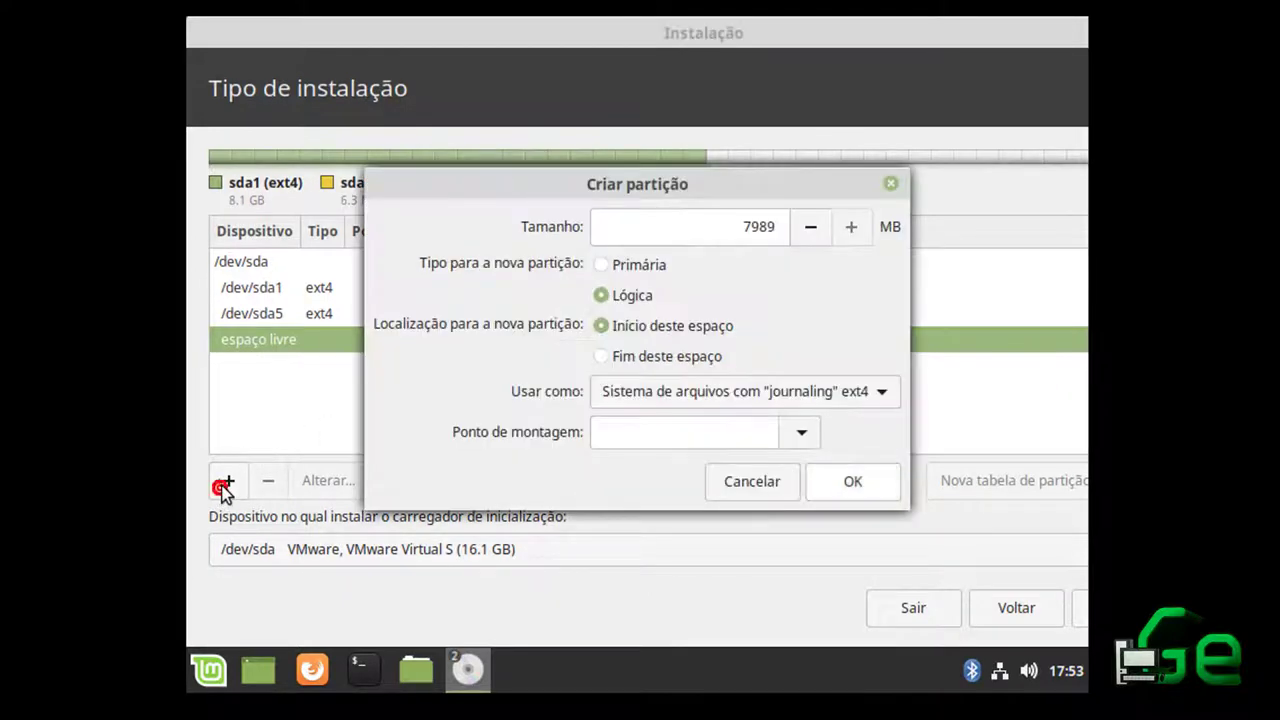
left_click(744, 484)
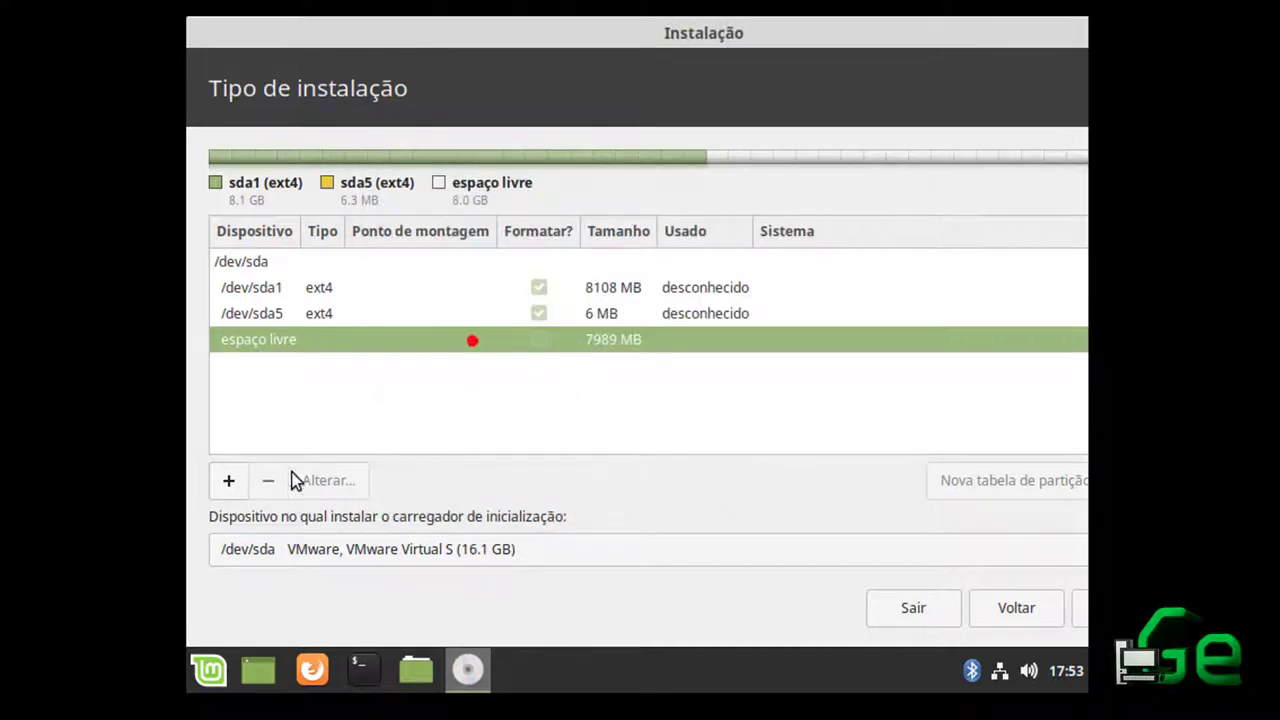
left_click(228, 482)
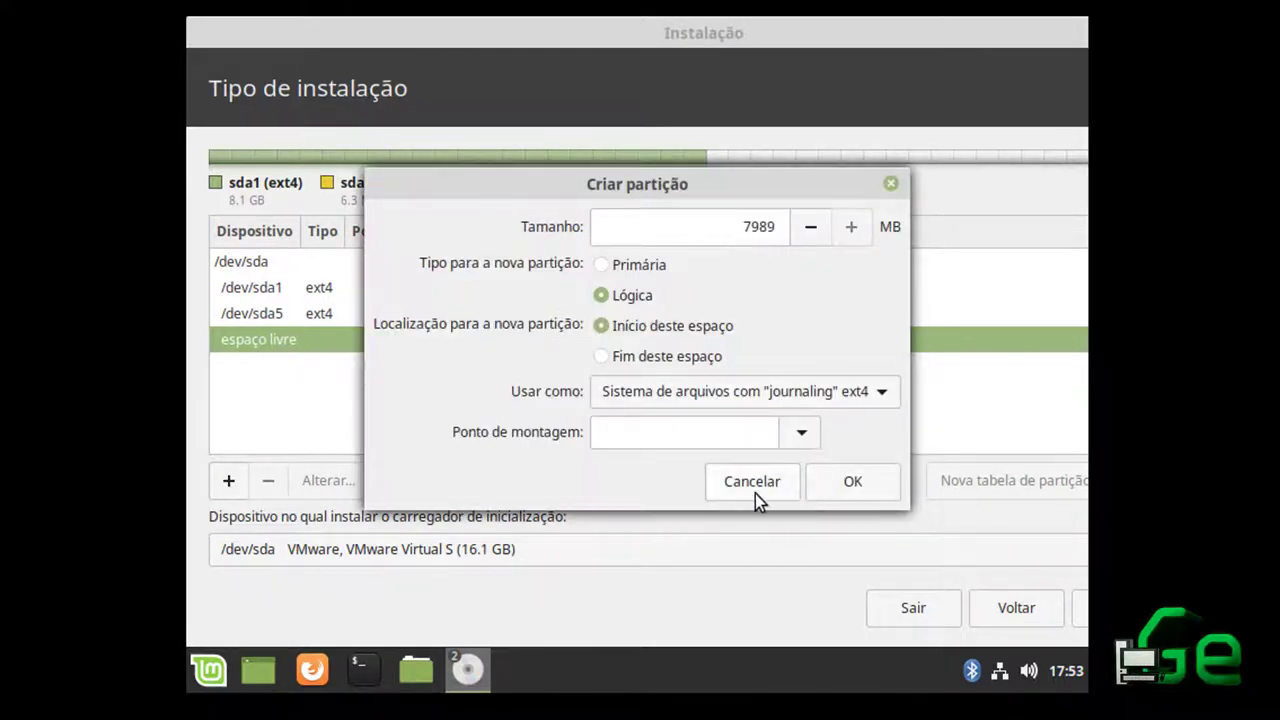
left_click(752, 488)
Edit /dev/sda1 and confirm it so it is marked for formatting
left_click(357, 313)
left_click(350, 290)
left_click(347, 312)
left_click(346, 288)
left_click(340, 310)
left_click(343, 289)
left_click(309, 292)
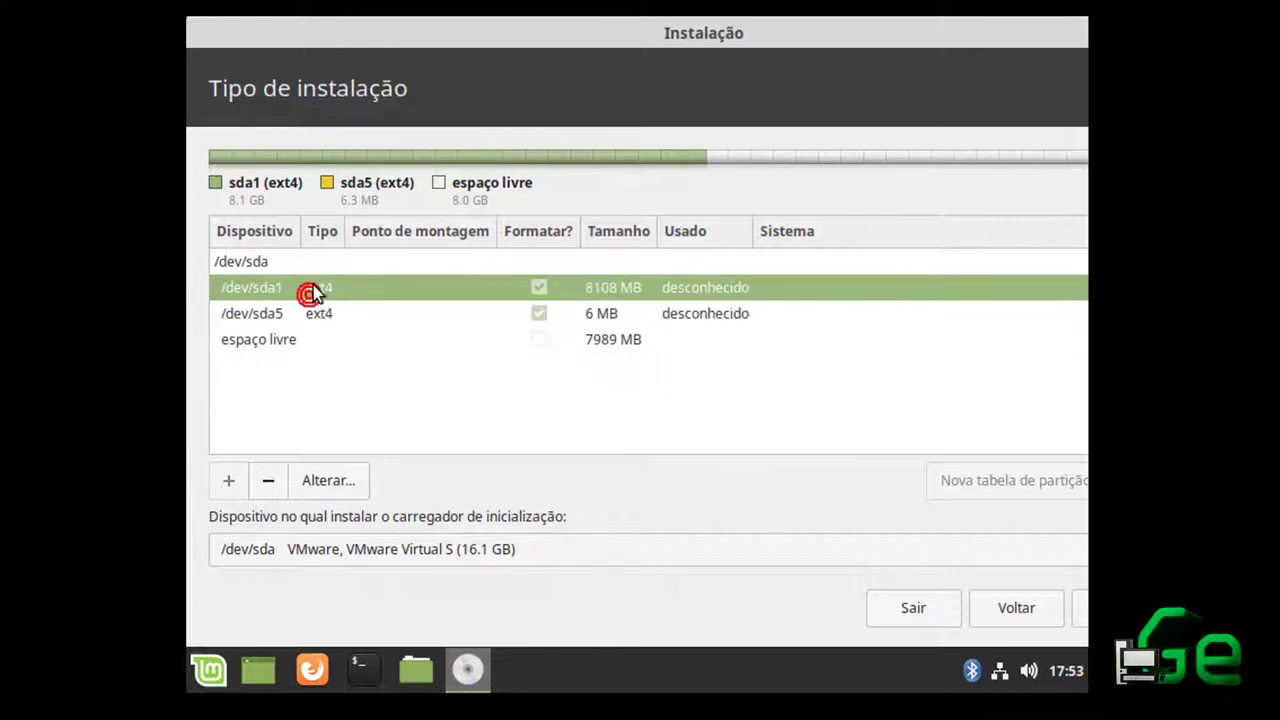
left_click(322, 313)
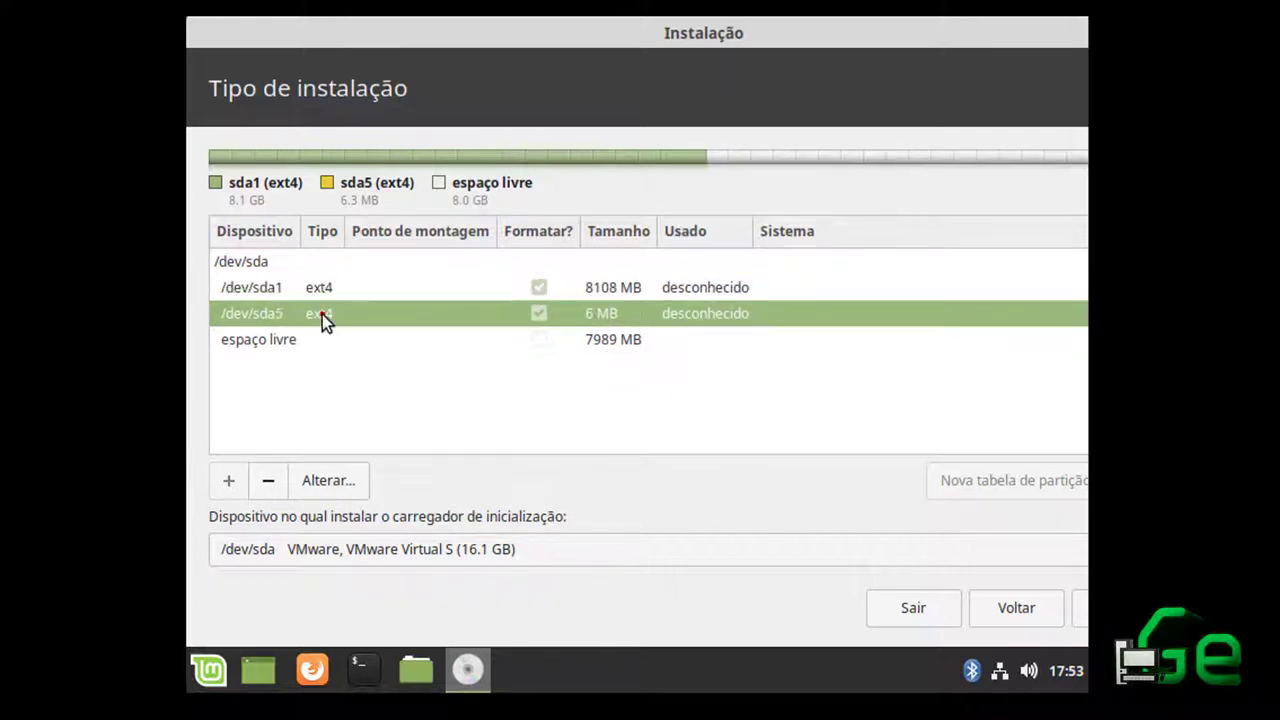
left_click(327, 289)
left_click(328, 310)
left_click(327, 292)
left_click(325, 314)
left_click(326, 292)
left_click(330, 315)
left_click(333, 293)
left_click(354, 318)
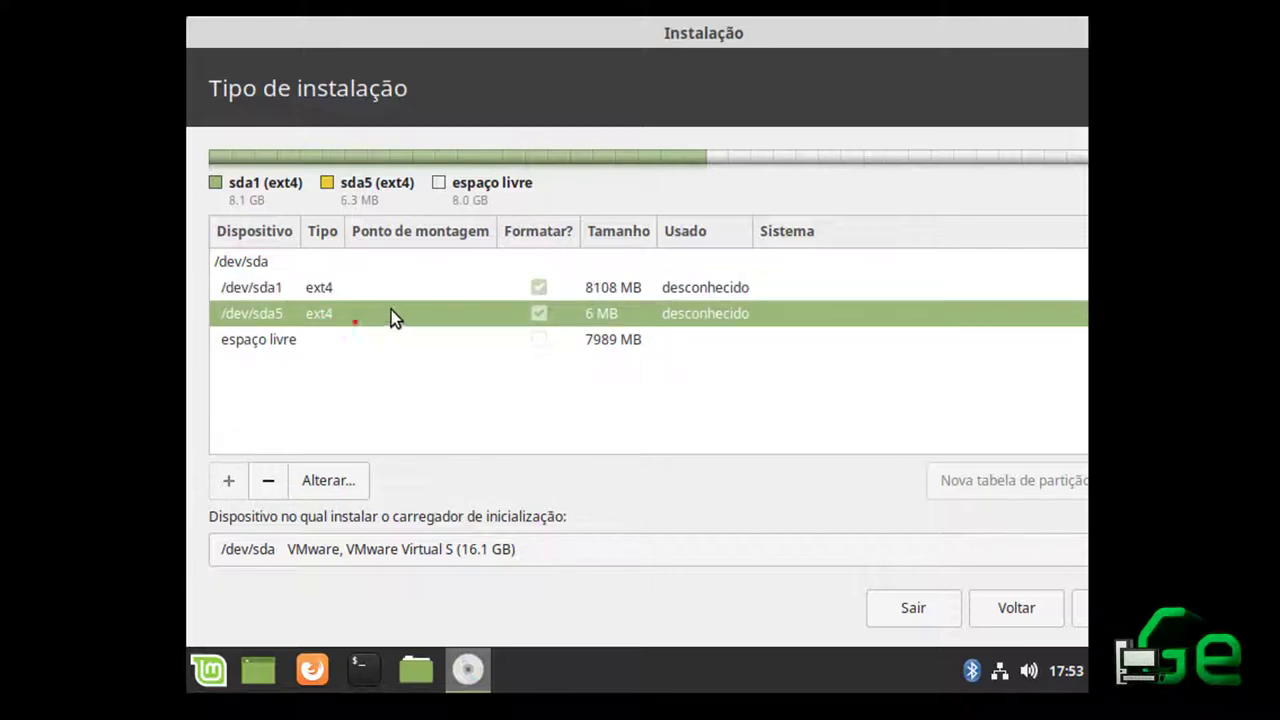
double_click(541, 293)
left_click(779, 419)
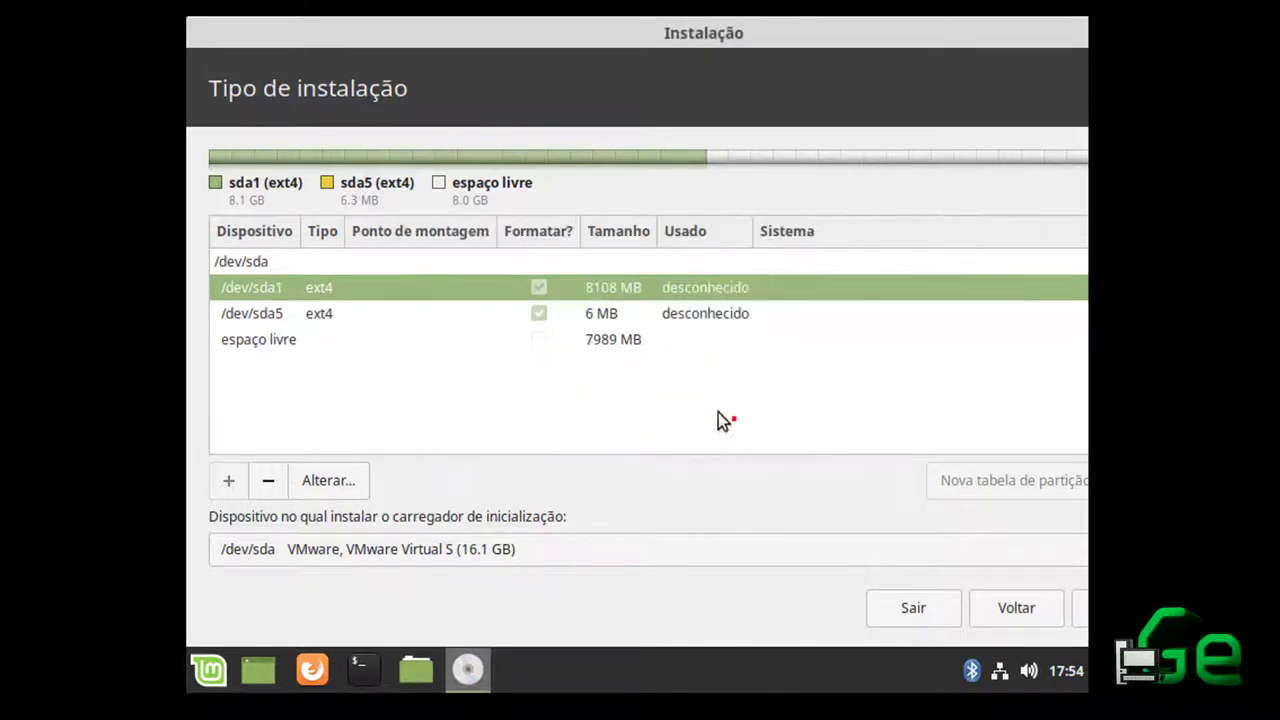
Tick Formatar for the /dev/sda5 partition
left_click(540, 317)
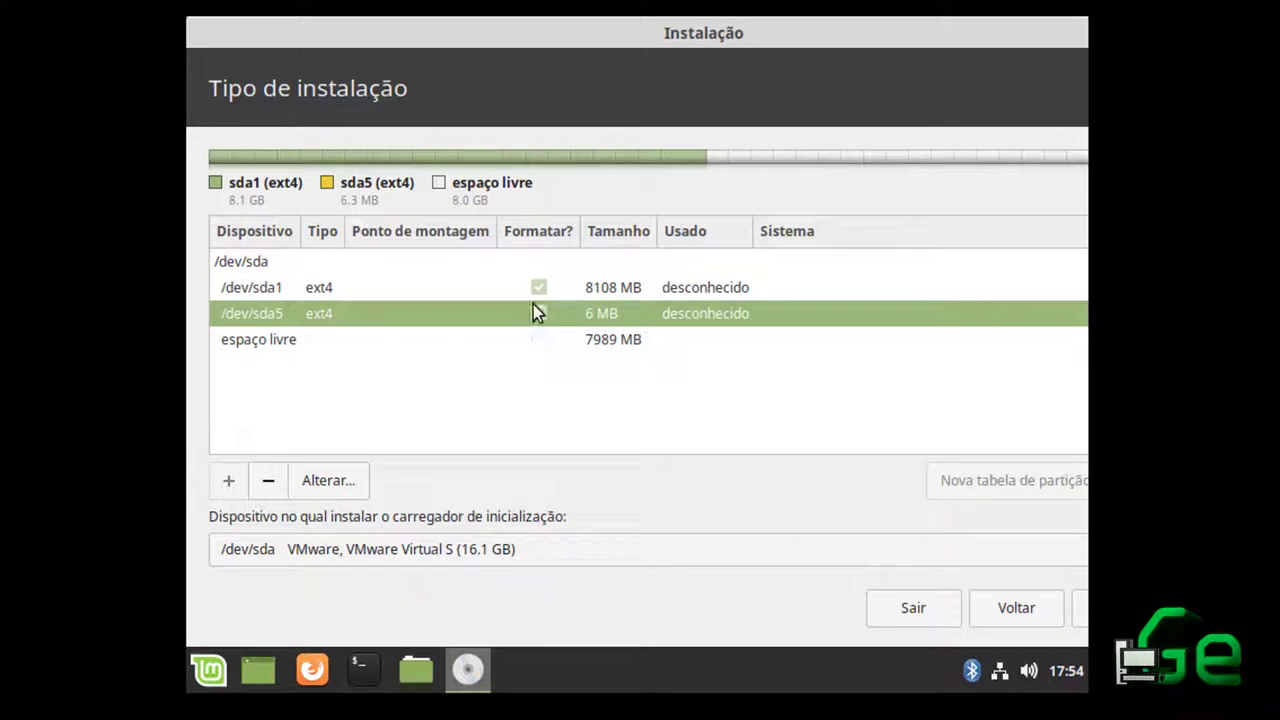
left_click(545, 291)
left_click(541, 307)
left_click(539, 312)
Delete the 6 MB /dev/sda5 partition, leaving sda1 and 7996 MB free space
left_click(410, 288)
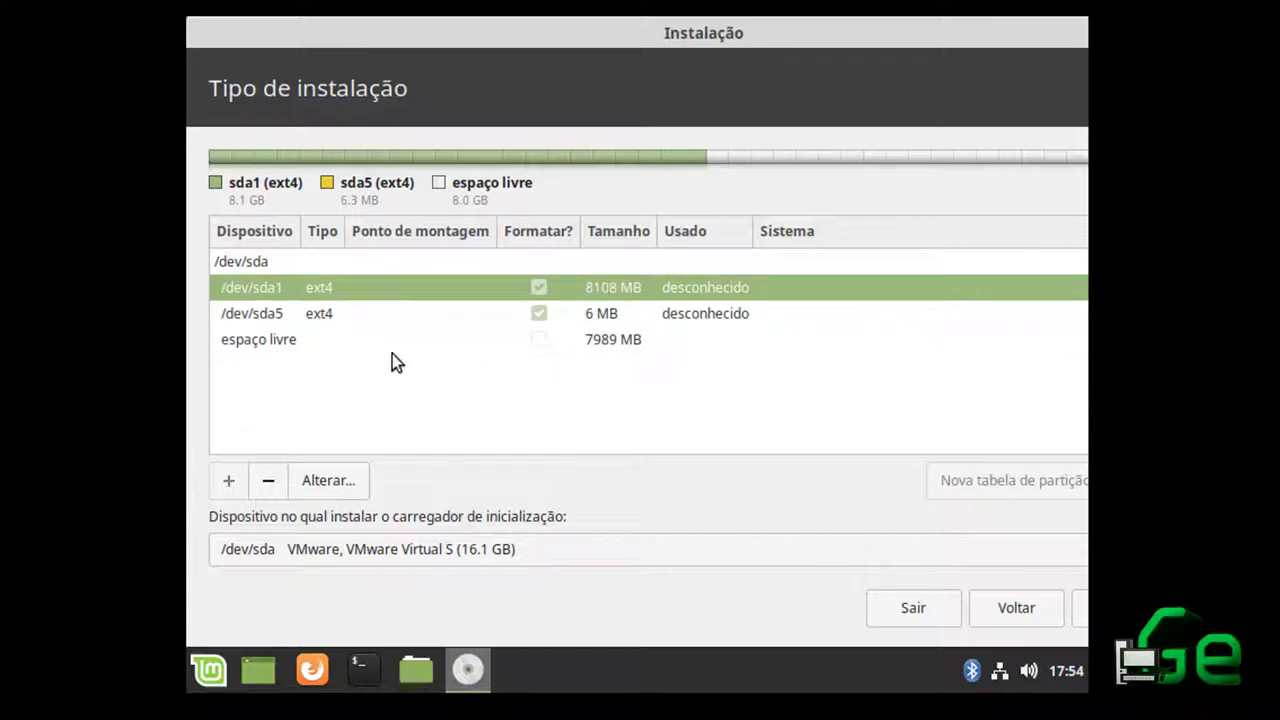
left_click(382, 340)
left_click(376, 306)
left_click(371, 289)
left_click(357, 330)
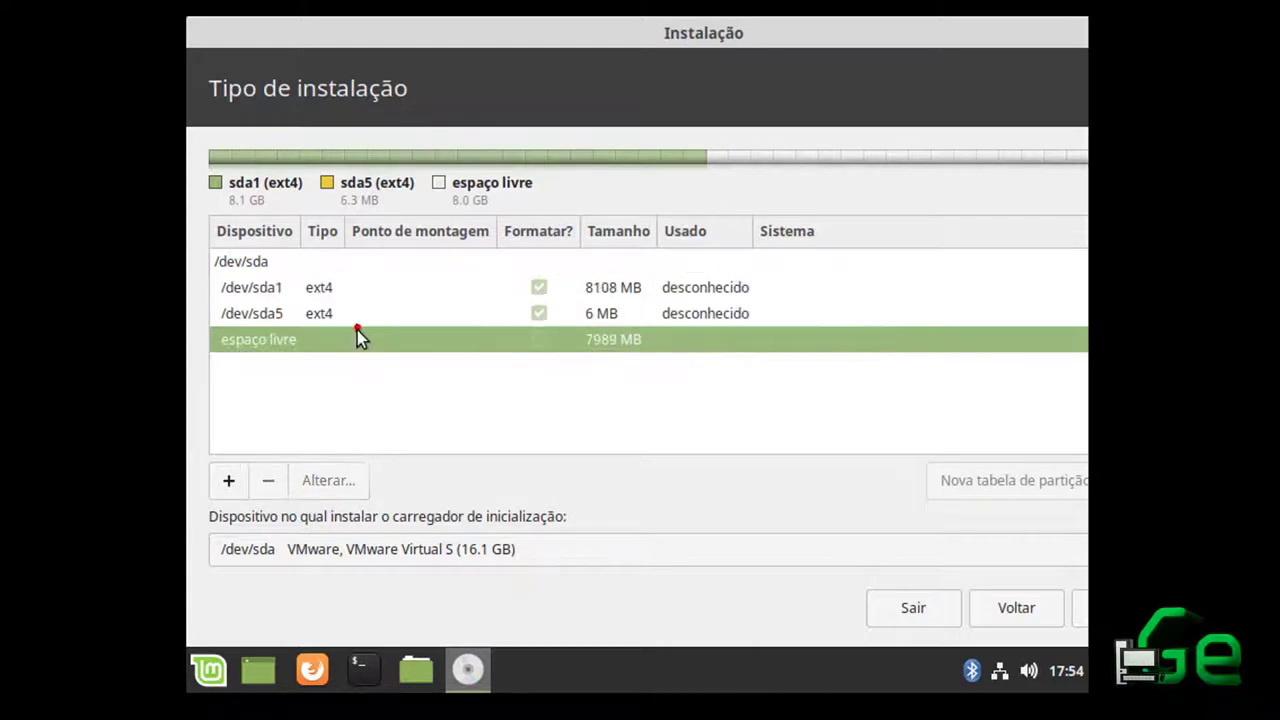
left_click(362, 313)
left_click(368, 292)
left_click(314, 341)
left_click(320, 316)
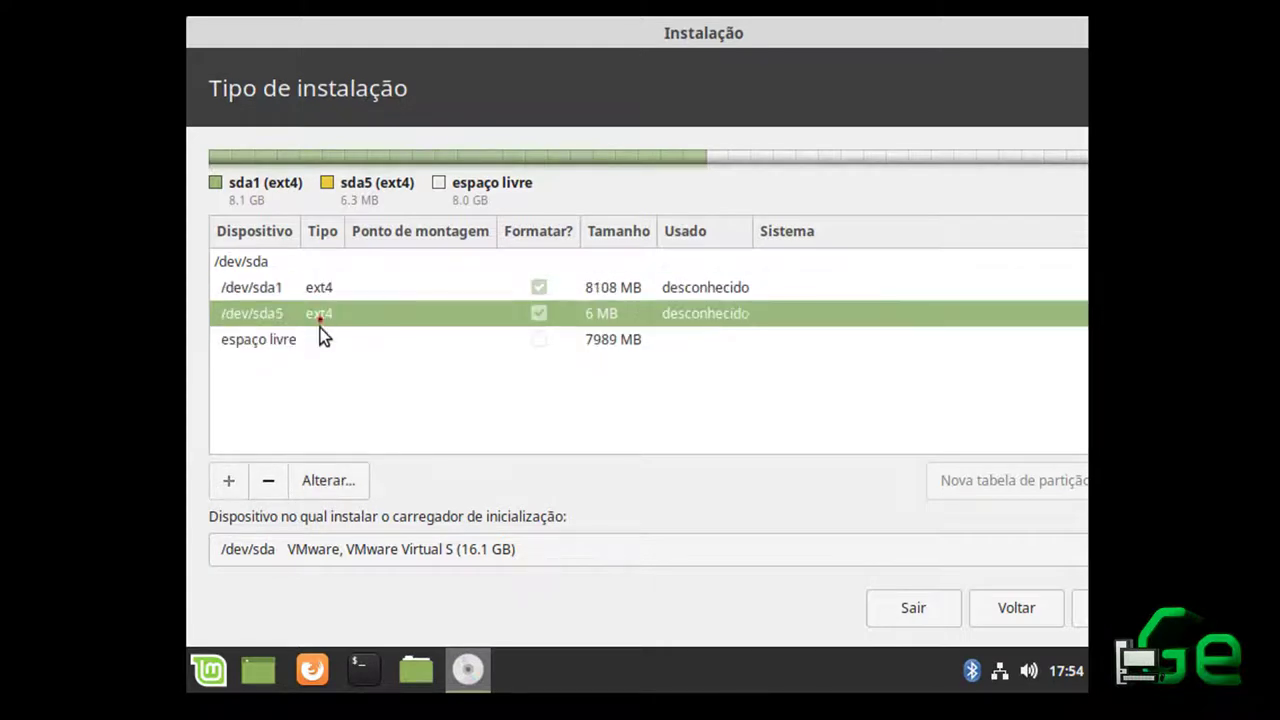
left_click(268, 479)
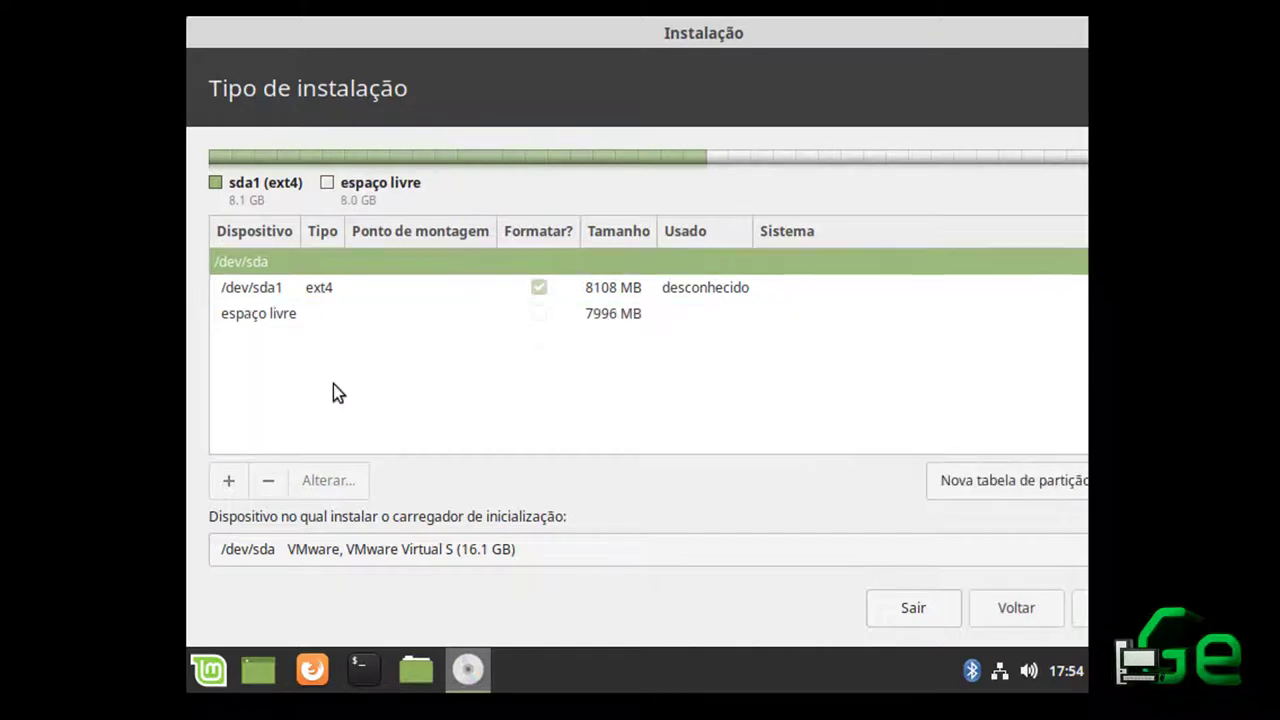
Delete /dev/sda1 so the whole 16106 MB disk is free space
left_click(322, 290)
left_click(270, 479)
left_click(300, 286)
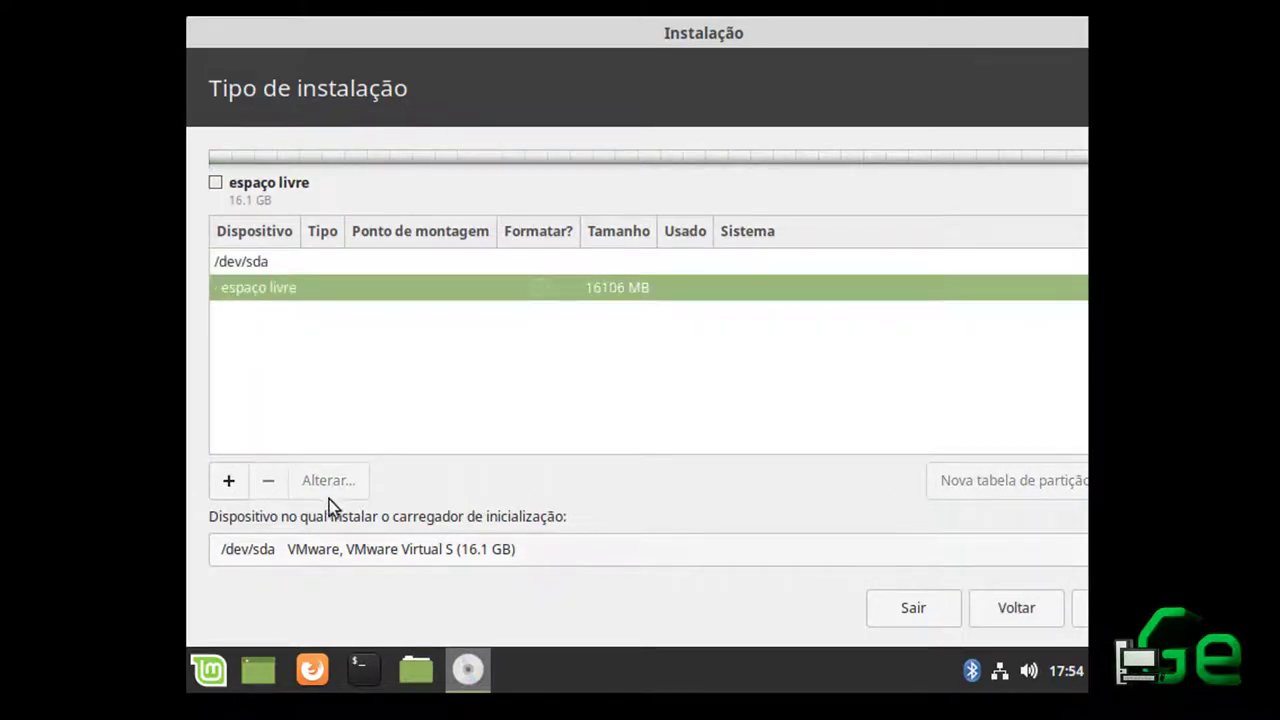
Create a 16104 MB primary ext4 partition mounted at /
left_click(243, 491)
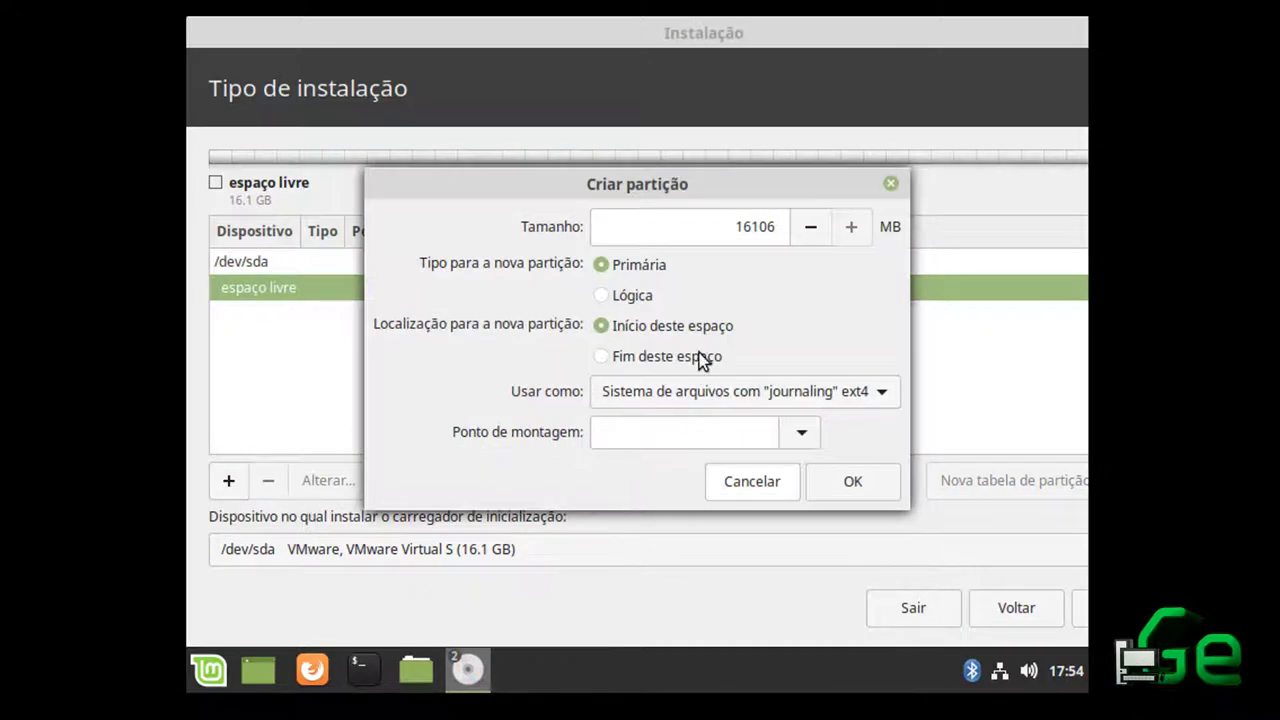
left_click(604, 264)
left_click(613, 337)
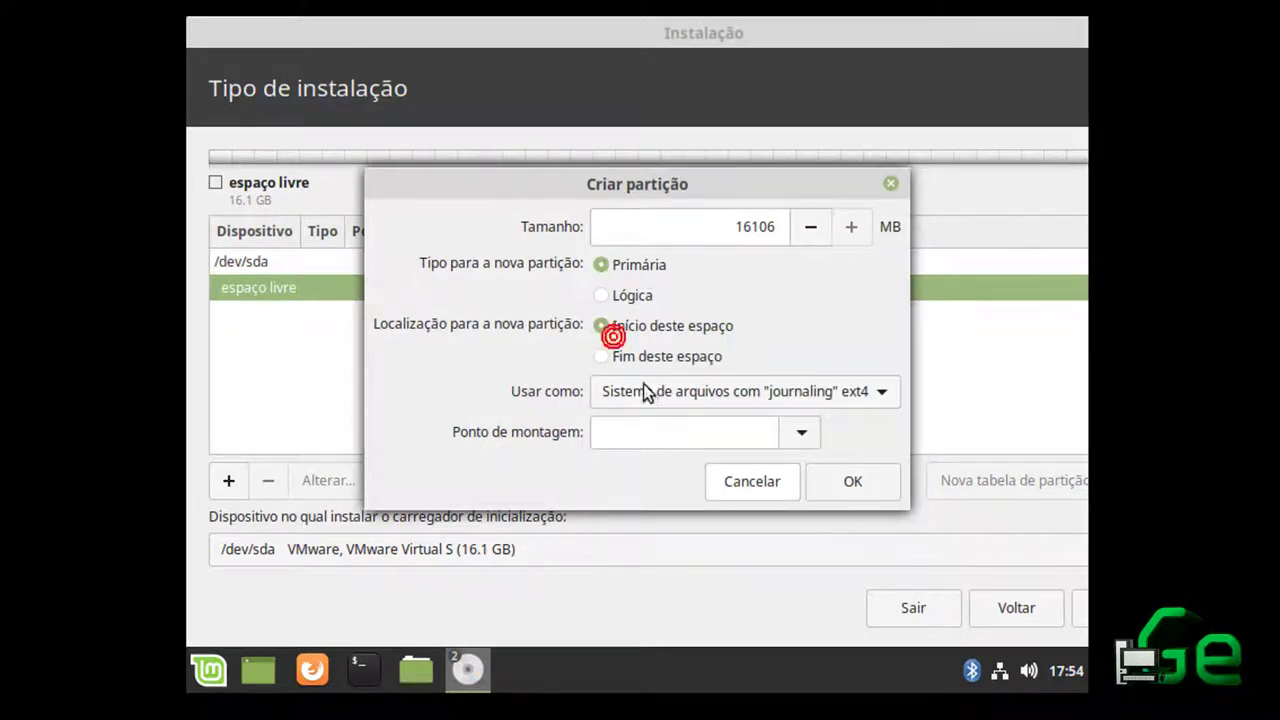
left_click(728, 396)
left_click(728, 396)
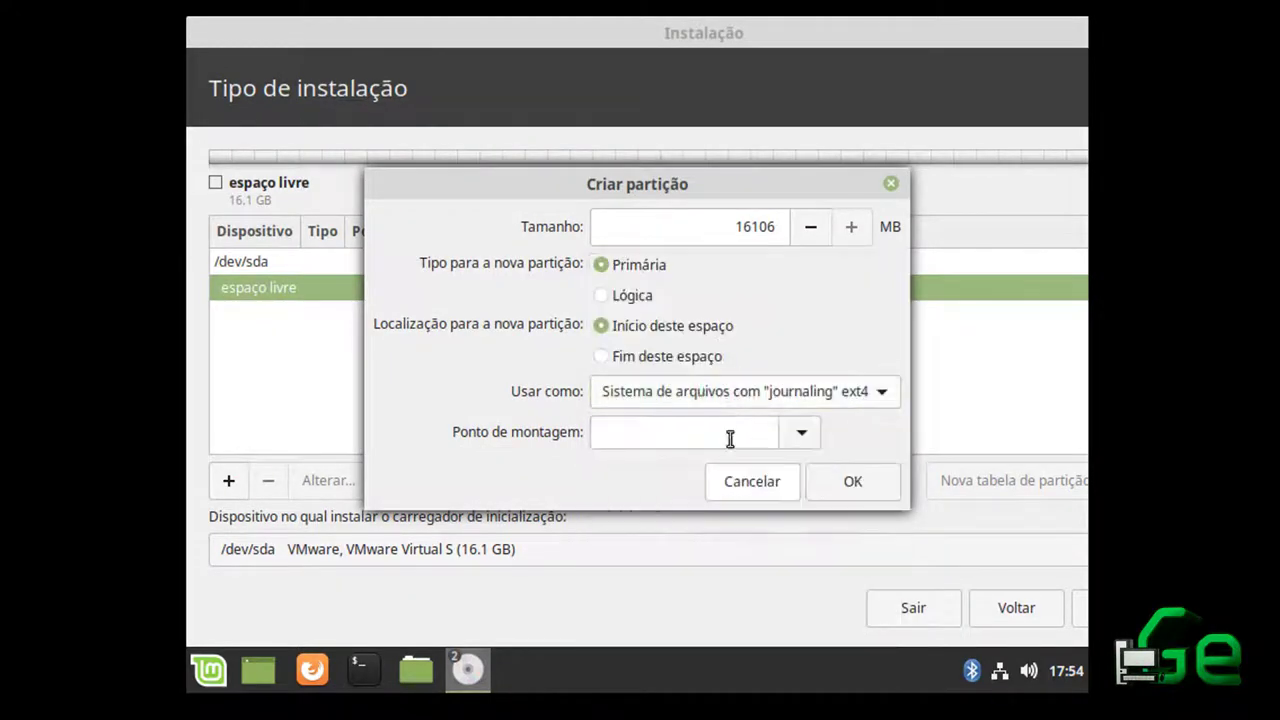
left_click(801, 432)
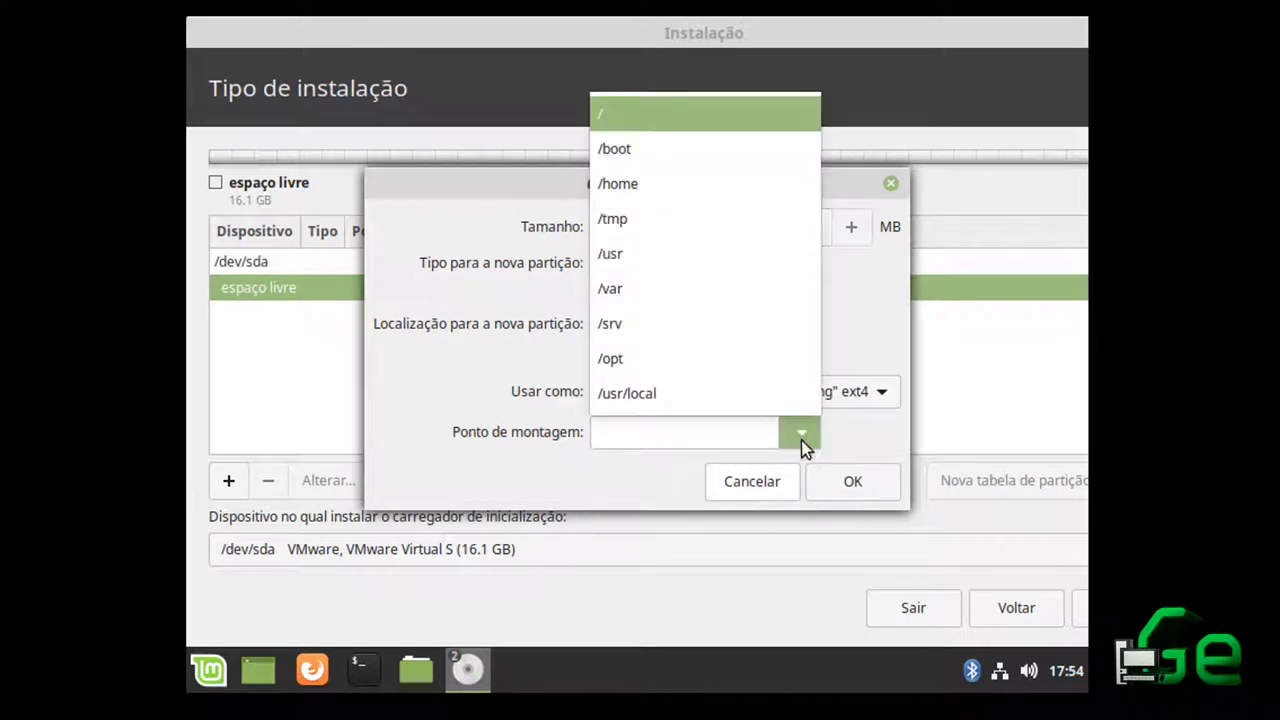
left_click(640, 116)
left_click(831, 482)
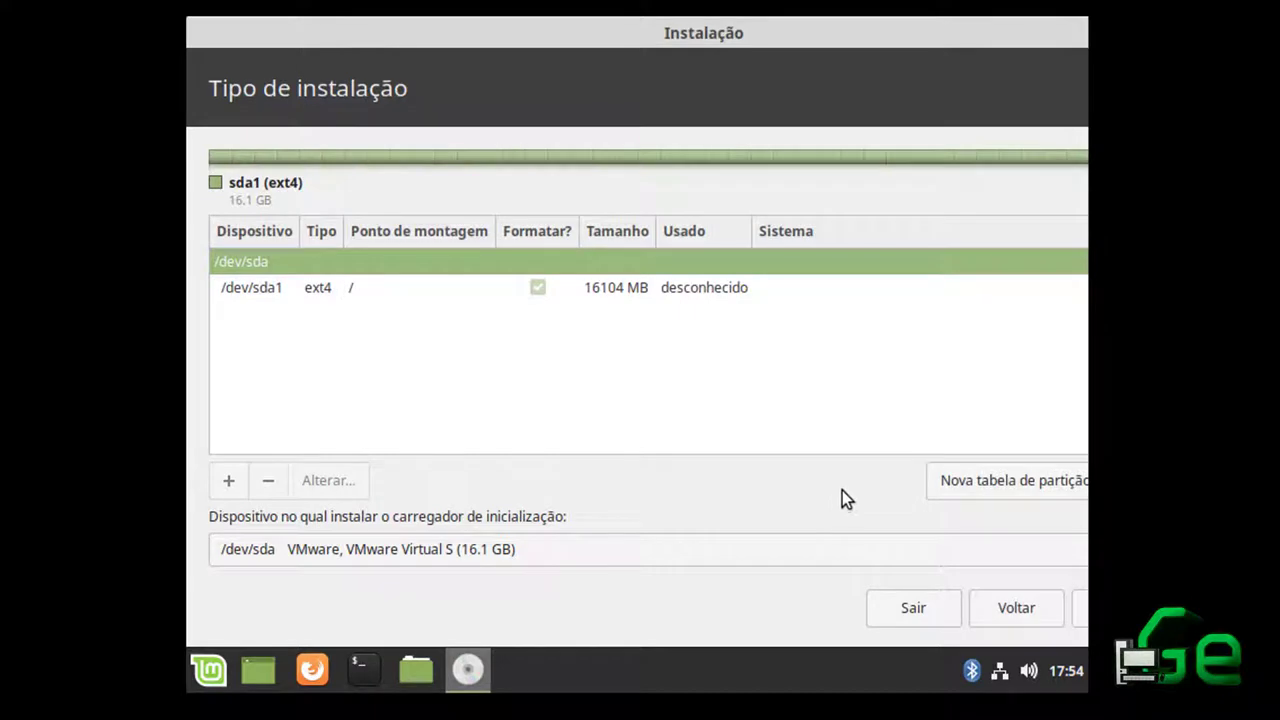
Install with this layout, confirm writing changes to disk, and keep Madrid as the time zone
left_click_drag(934, 33, 883, 35)
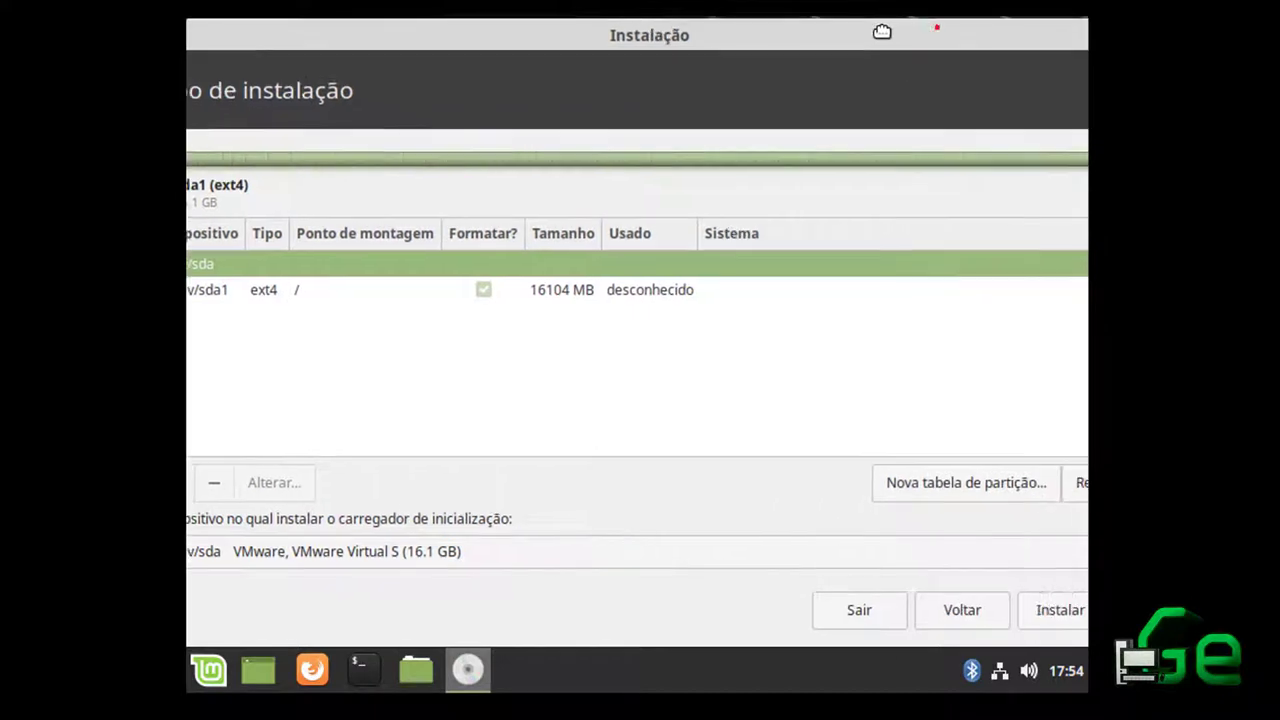
left_click(1058, 606)
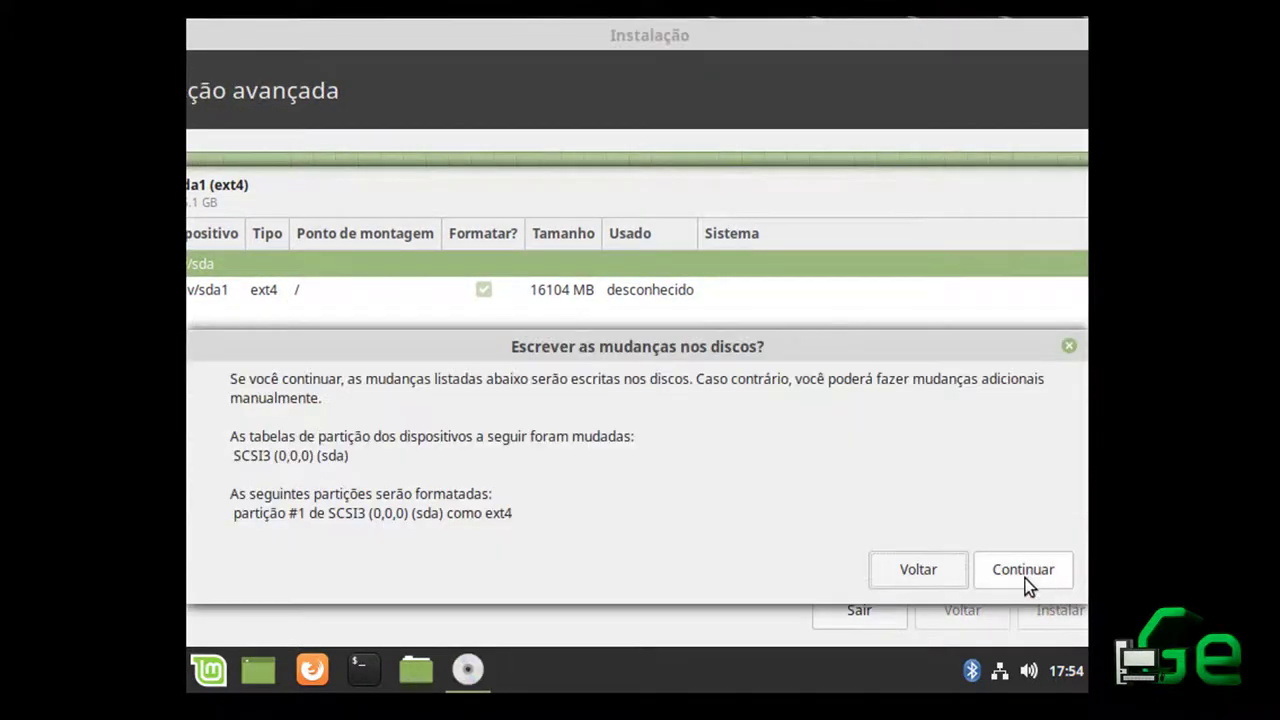
left_click(1022, 570)
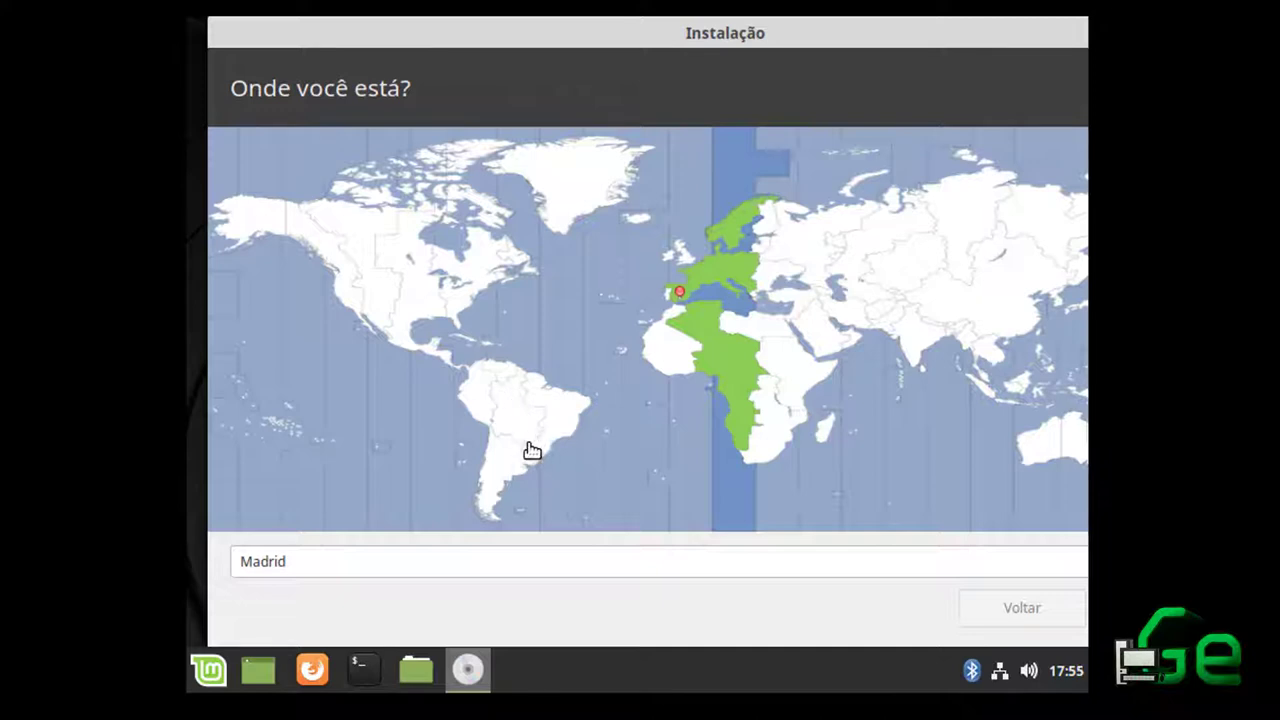
left_click(678, 290)
left_click_drag(836, 40, 604, 38)
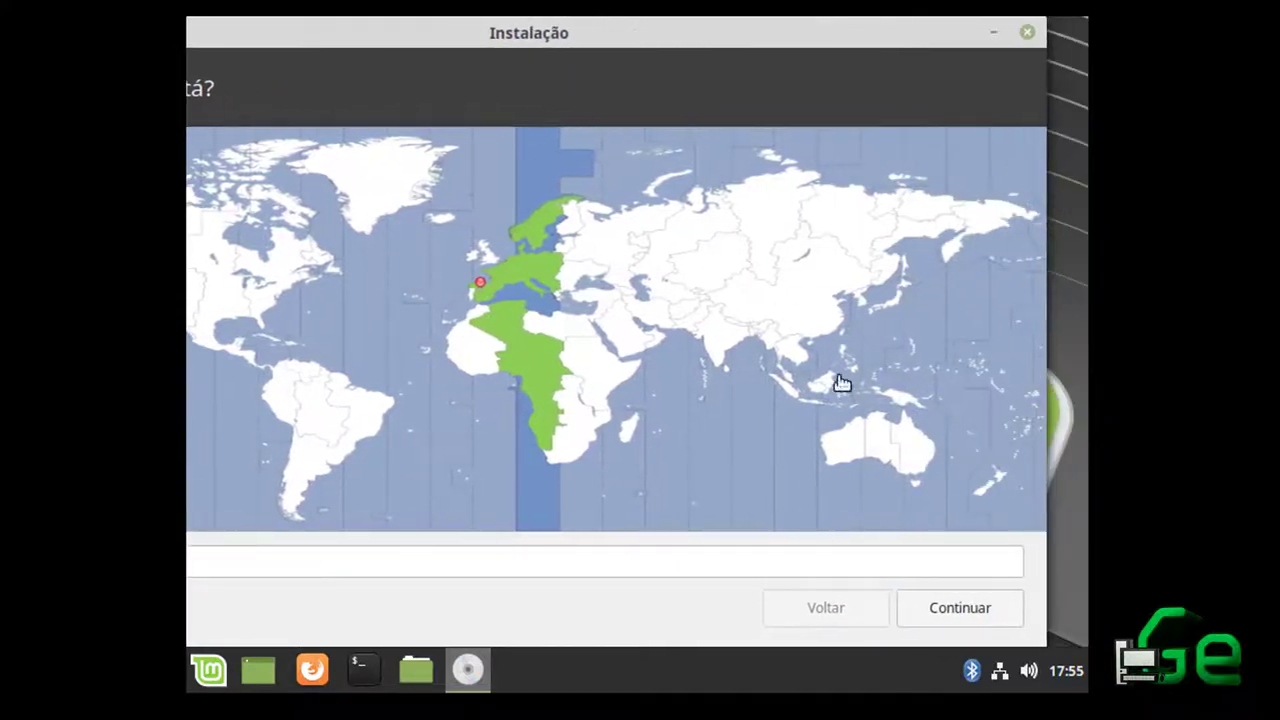
Accept the time zone and enter your name, computer name, username and password
left_click(966, 616)
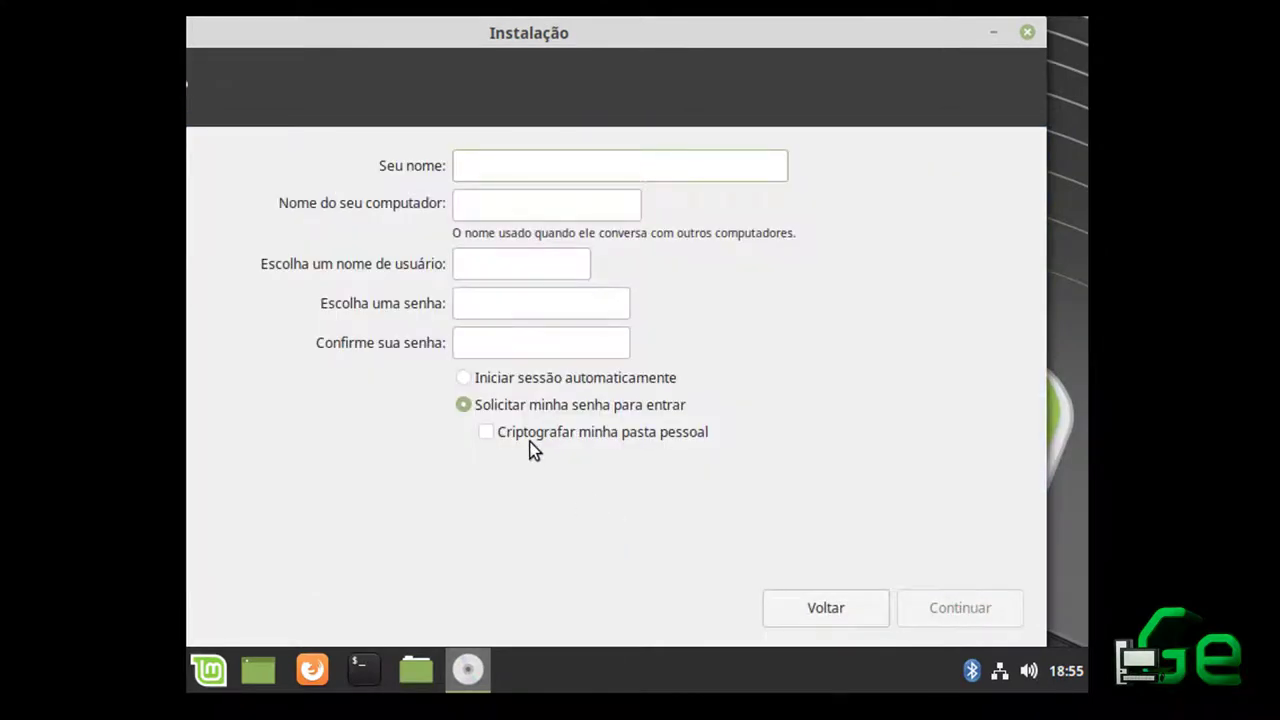
type("garcia")
key("Tab")
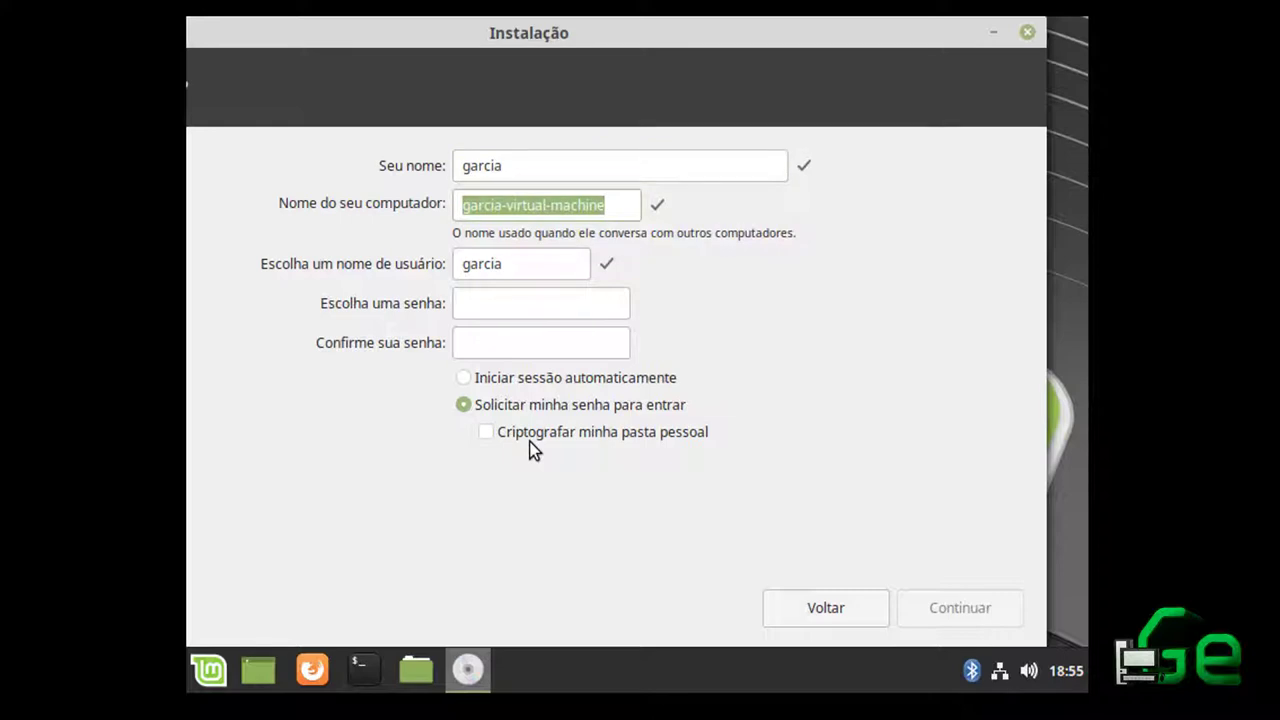
type("garica-explica")
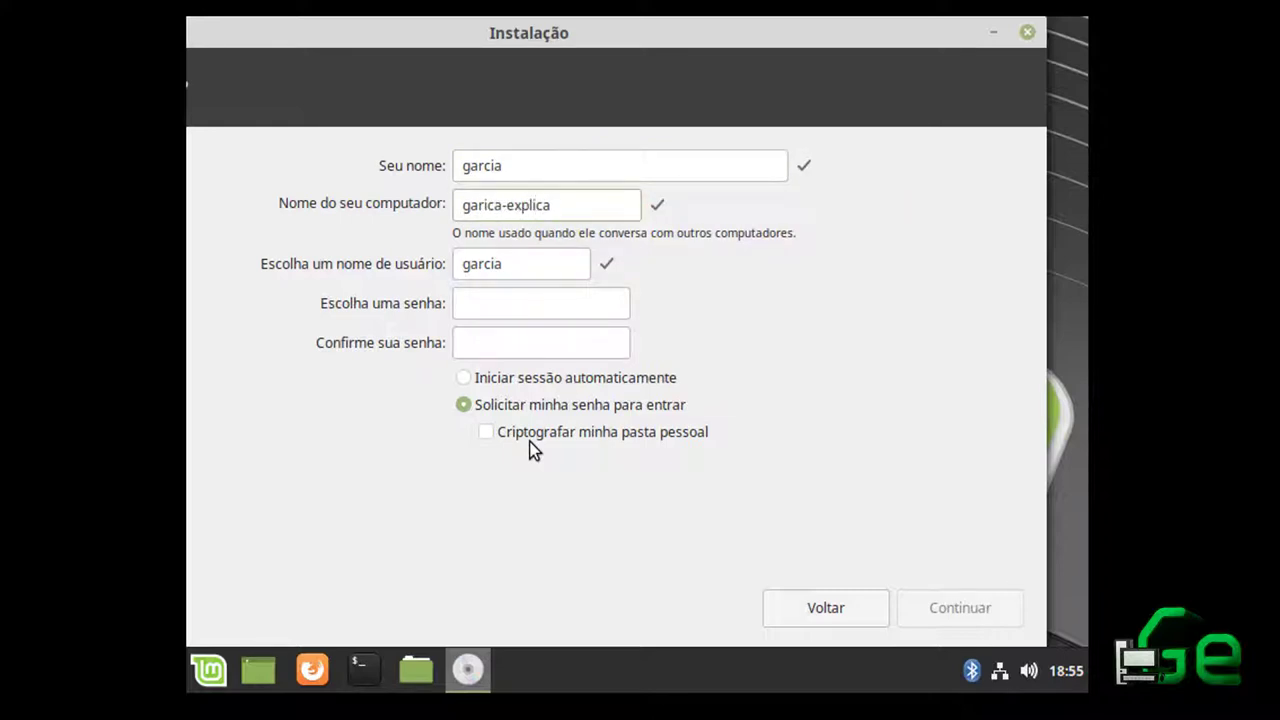
key("Tab")
key("BackSpace")
type("luciano")
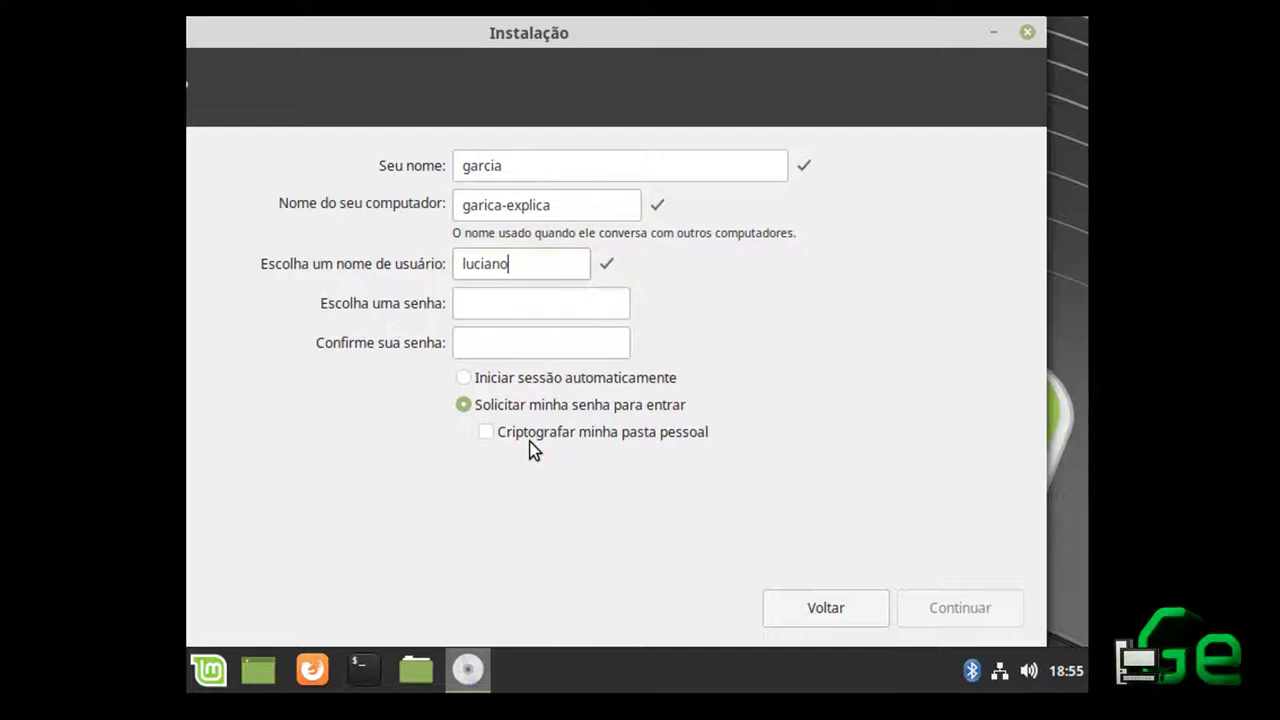
type("******")
key("Tab")
type("******")
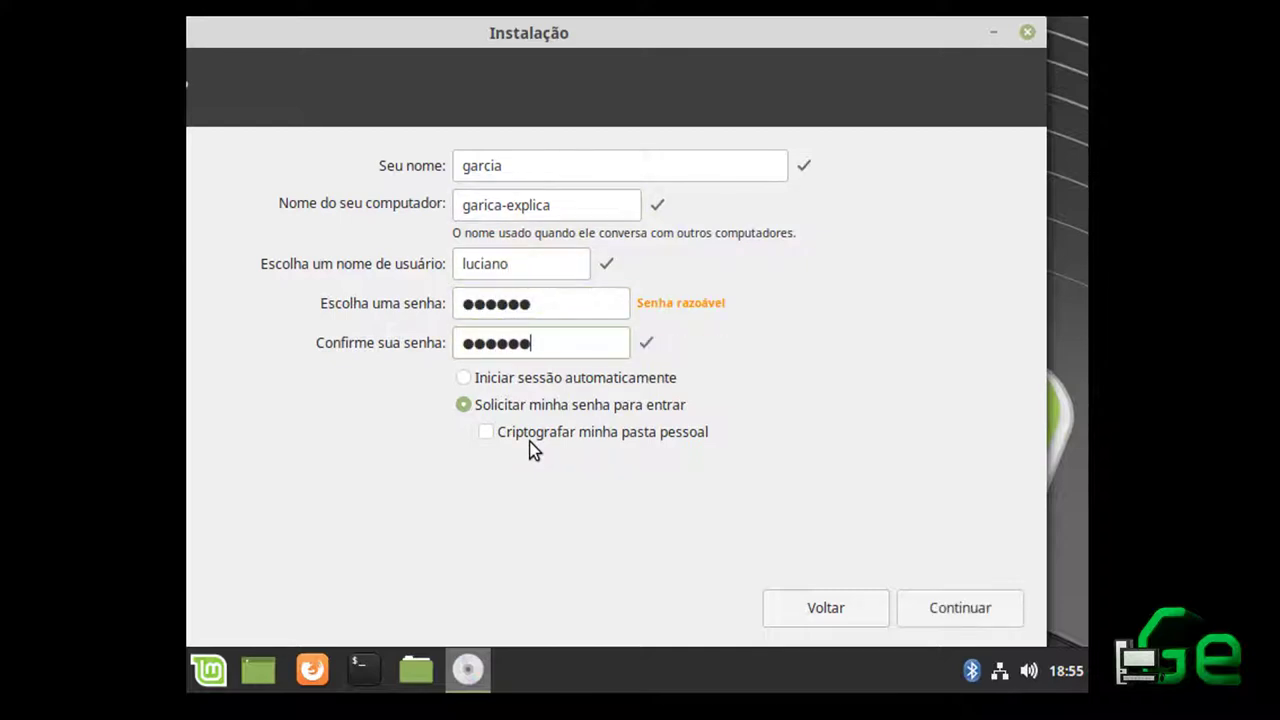
Choose automatic login and continue the installation with these account settings
left_click(474, 380)
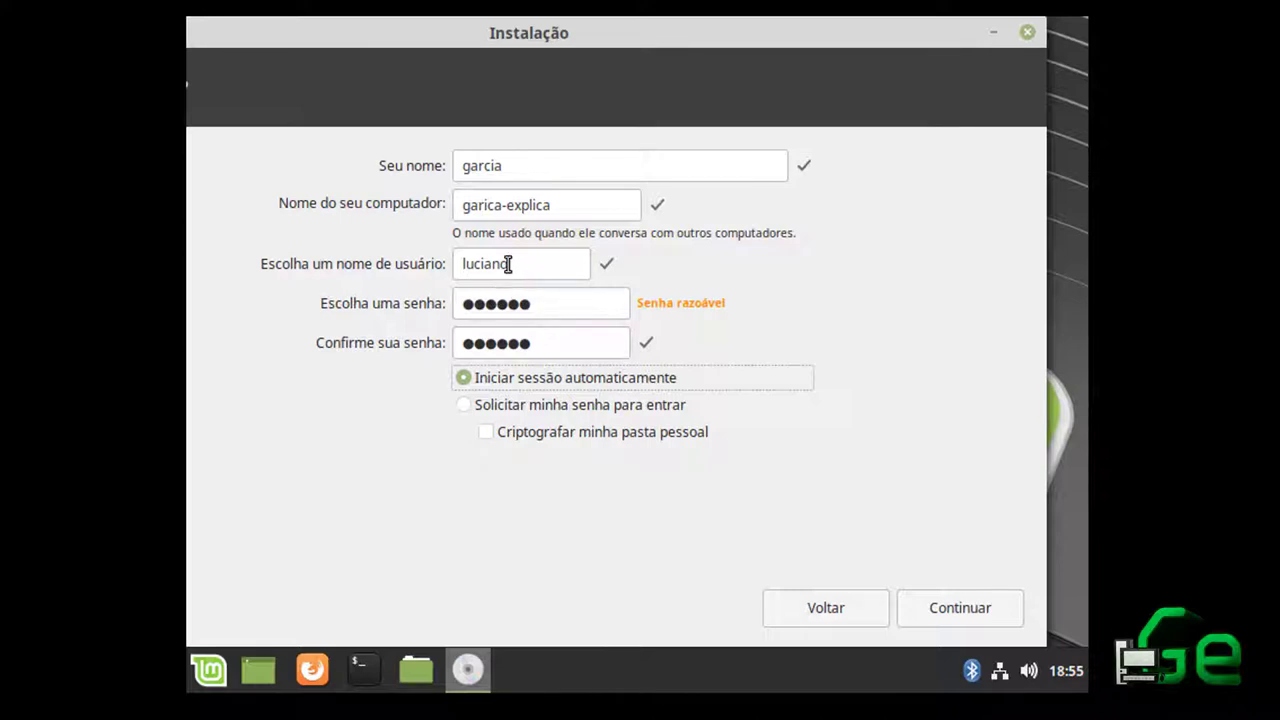
left_click(534, 180)
left_click(555, 268)
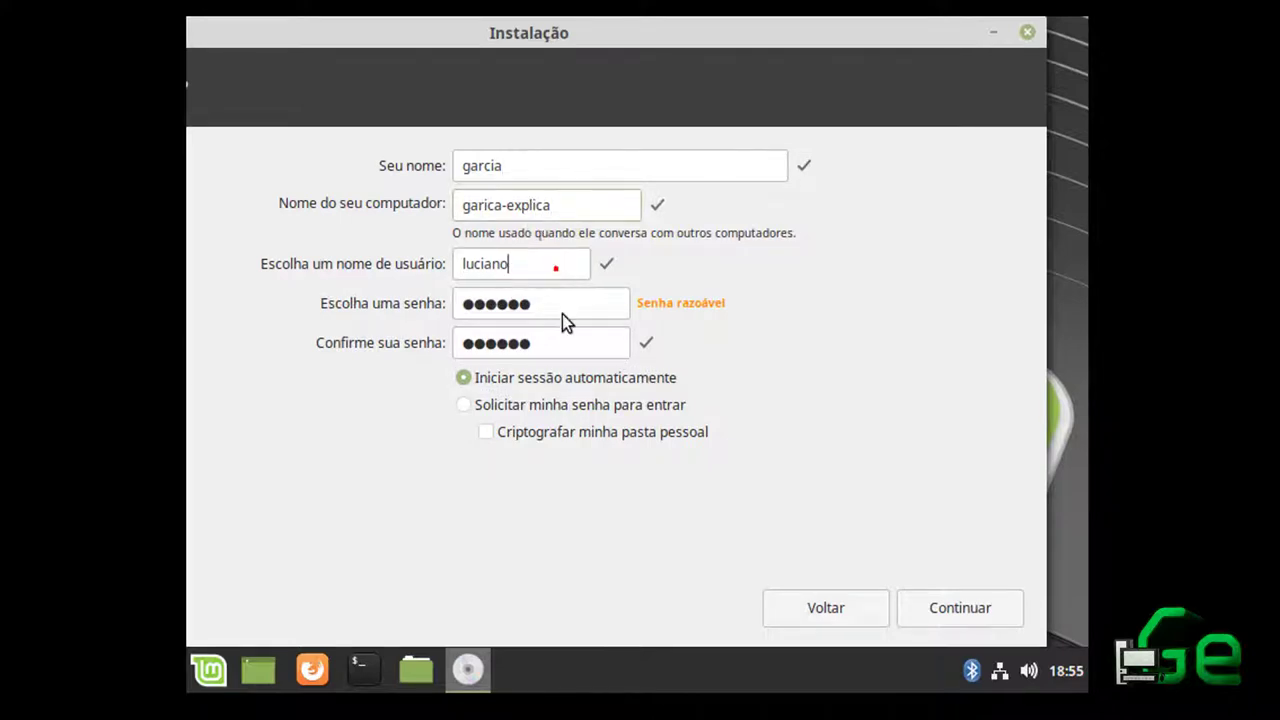
left_click(565, 347)
left_click(590, 405)
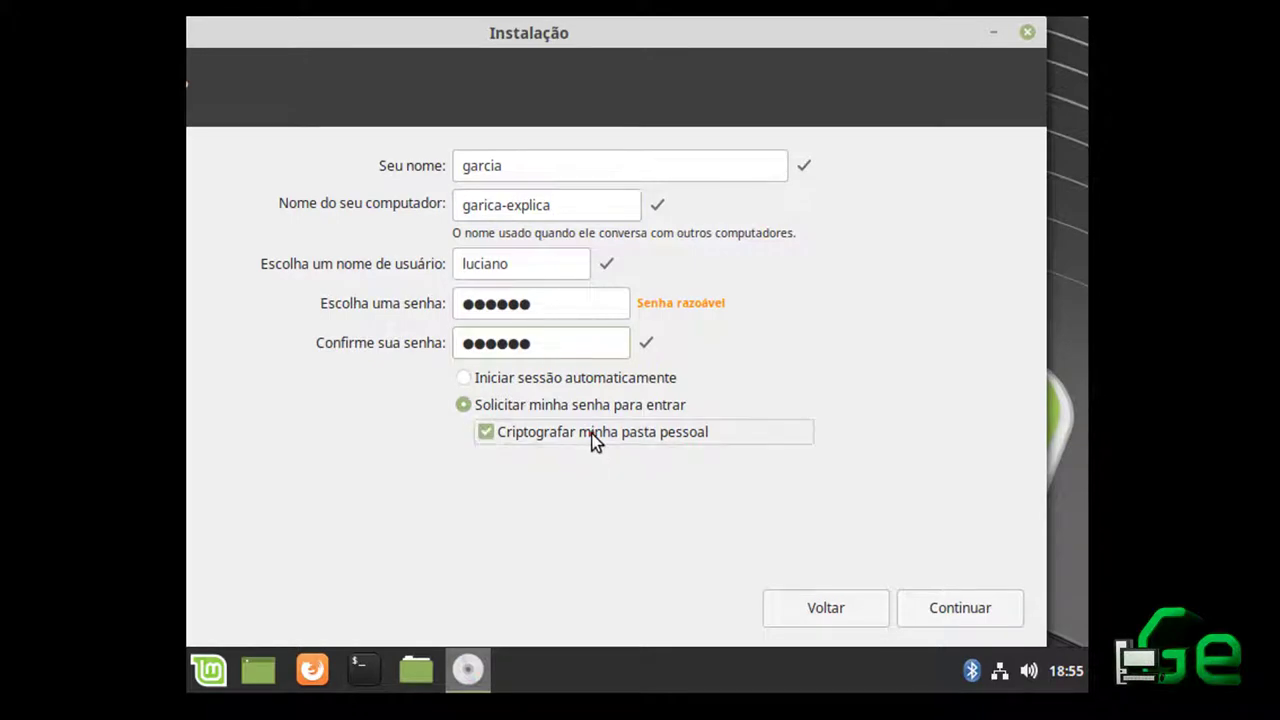
left_click(510, 377)
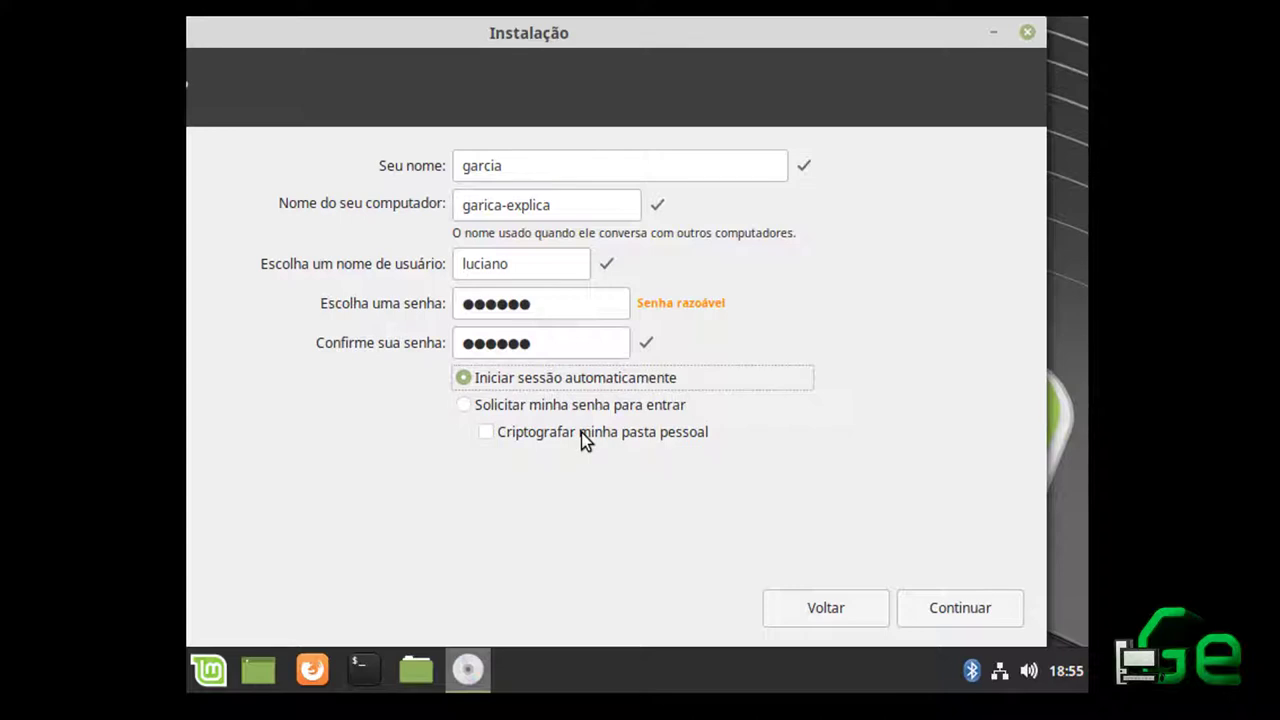
left_click(1013, 628)
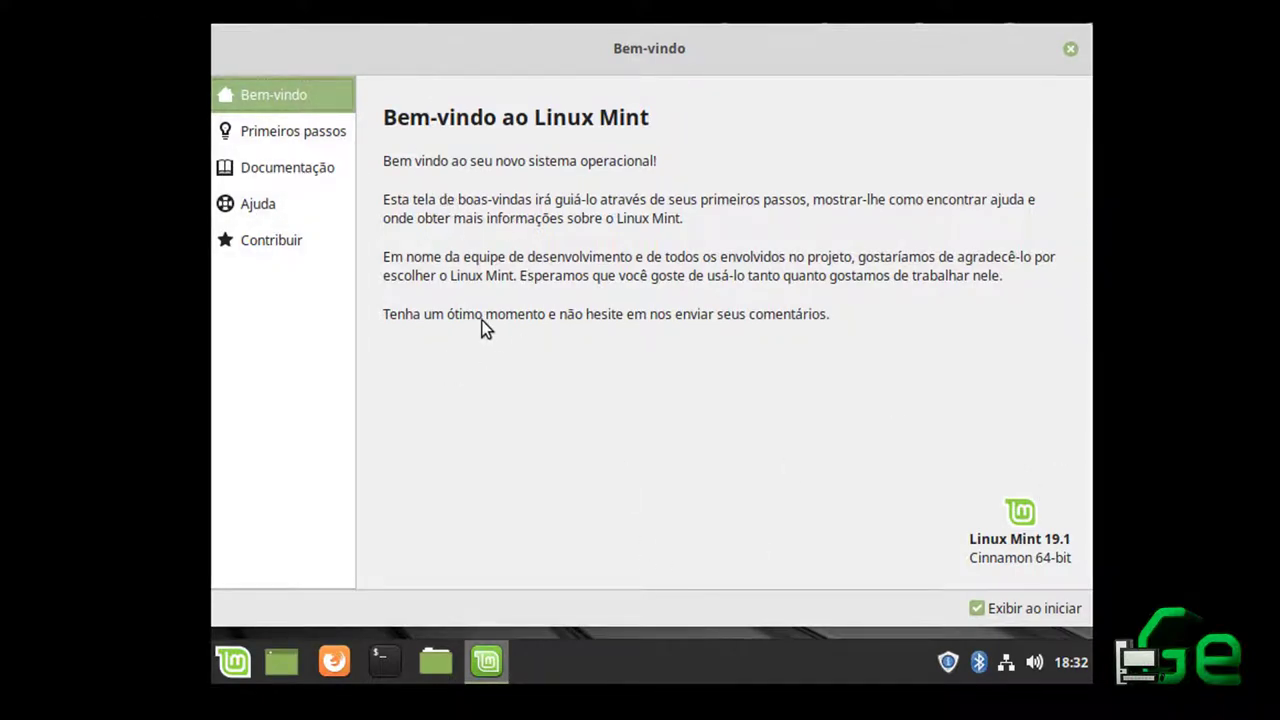
Show the welcome window's Primeiros passos page and scroll through its backup, driver and update tools
mouse_move(706, 54)
left_mouse_down()
mouse_move(814, 129)
mouse_move(694, 89)
mouse_move(571, 94)
mouse_move(743, 71)
mouse_move(707, 61)
left_mouse_up()
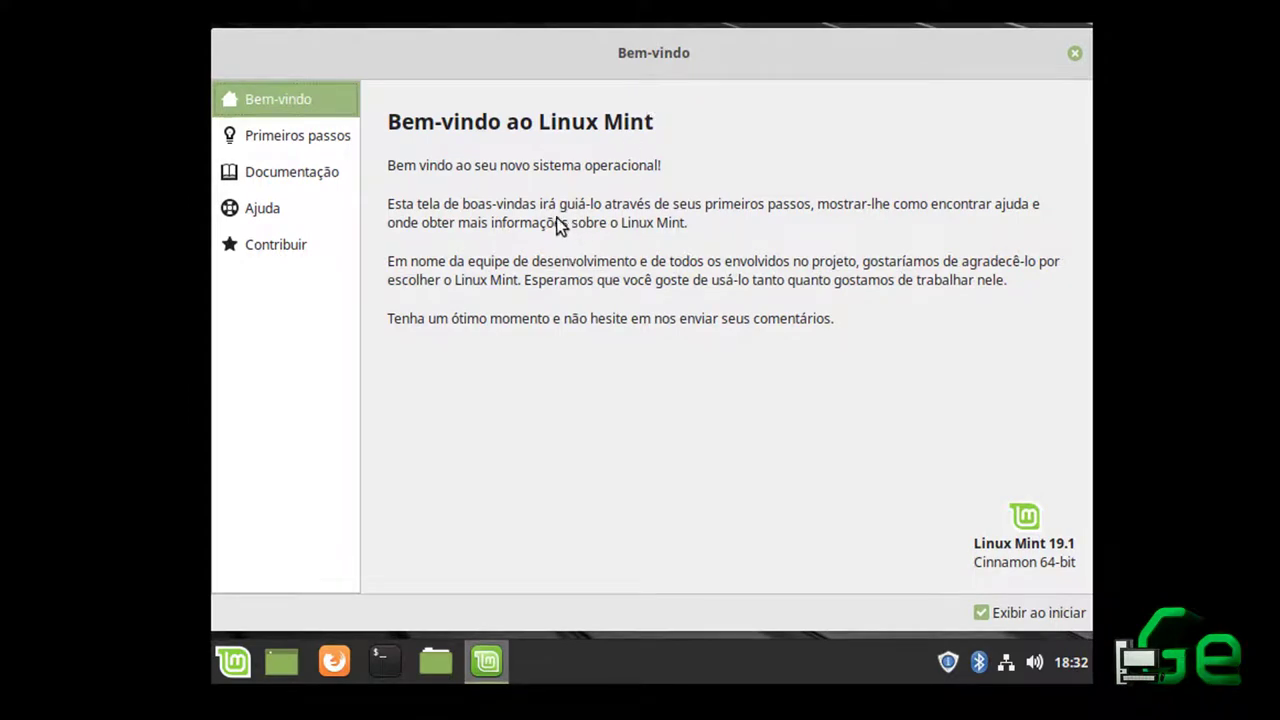
left_click(311, 142)
left_click(277, 98)
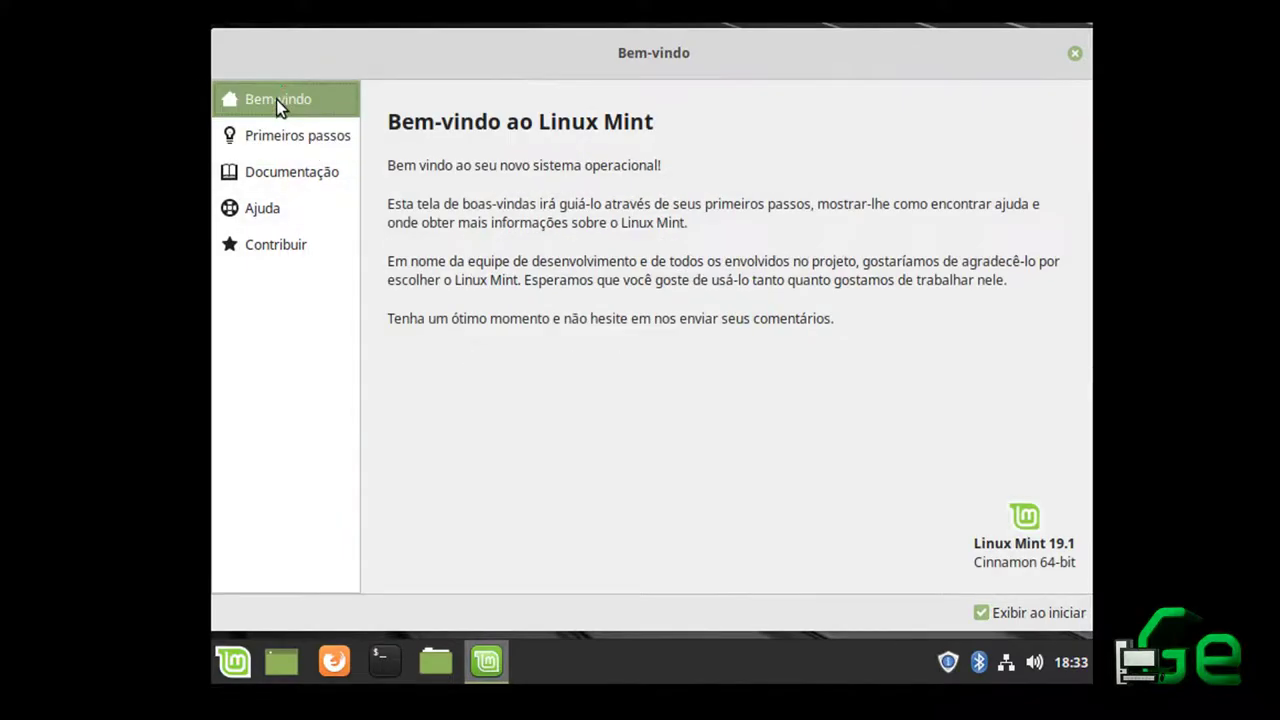
left_click(274, 141)
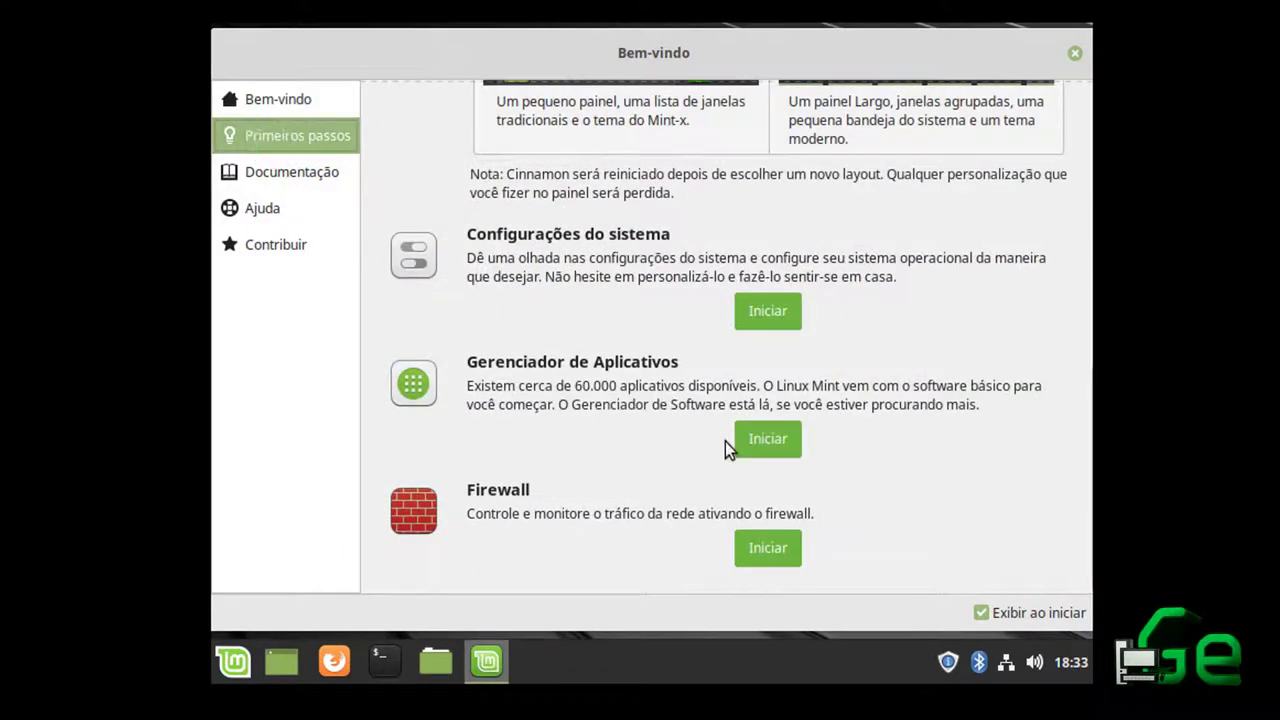
scroll(852, 221, "up", 10)
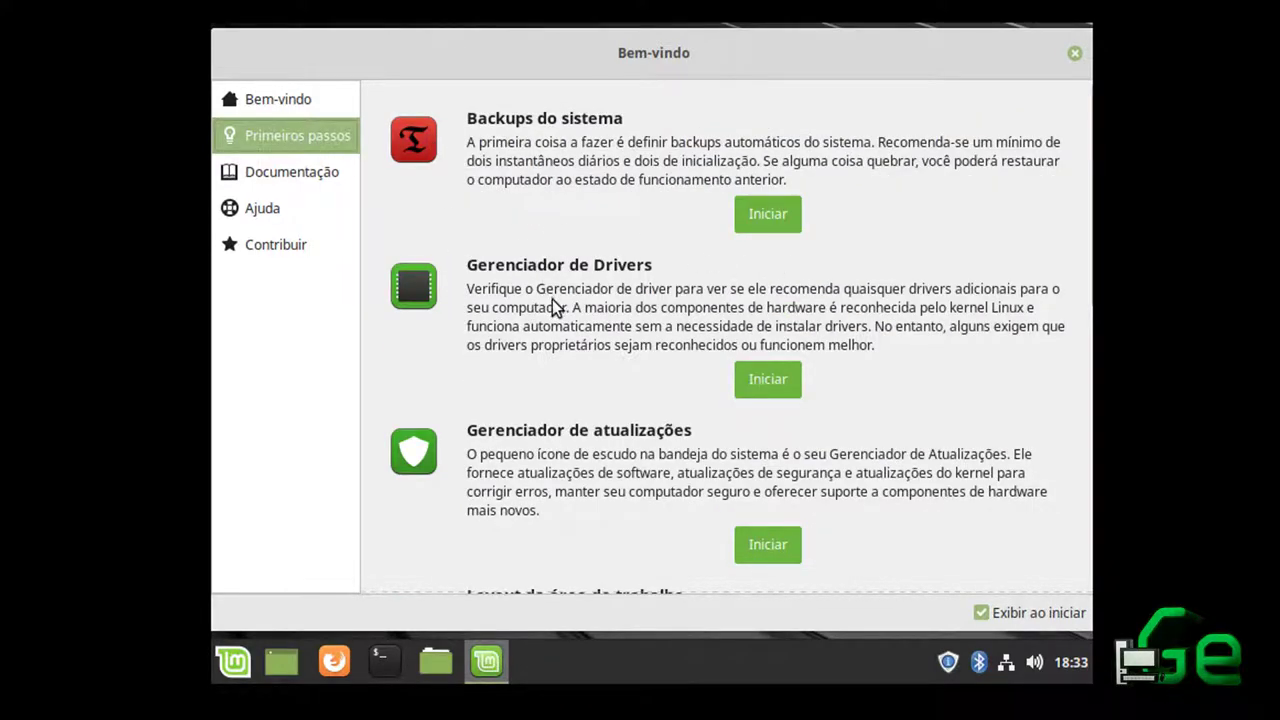
scroll(557, 366, "down", 4)
scroll(554, 360, "down", 8)
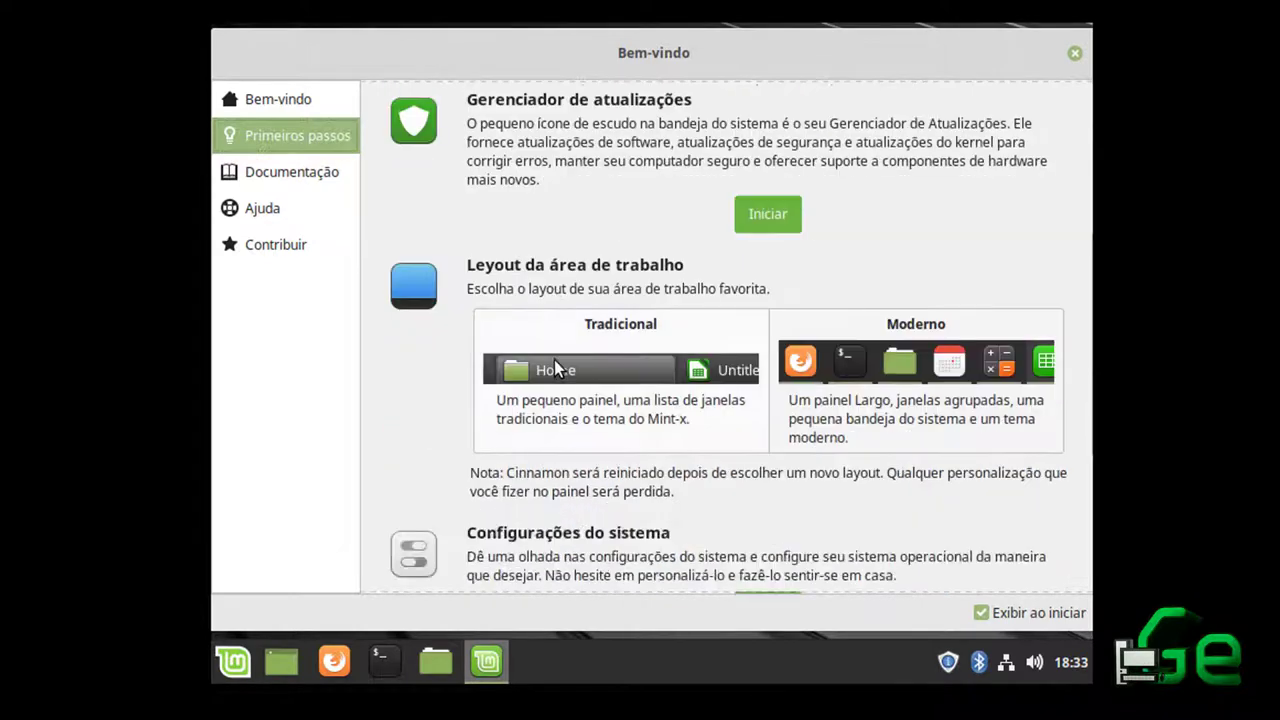
scroll(554, 358, "down", 1)
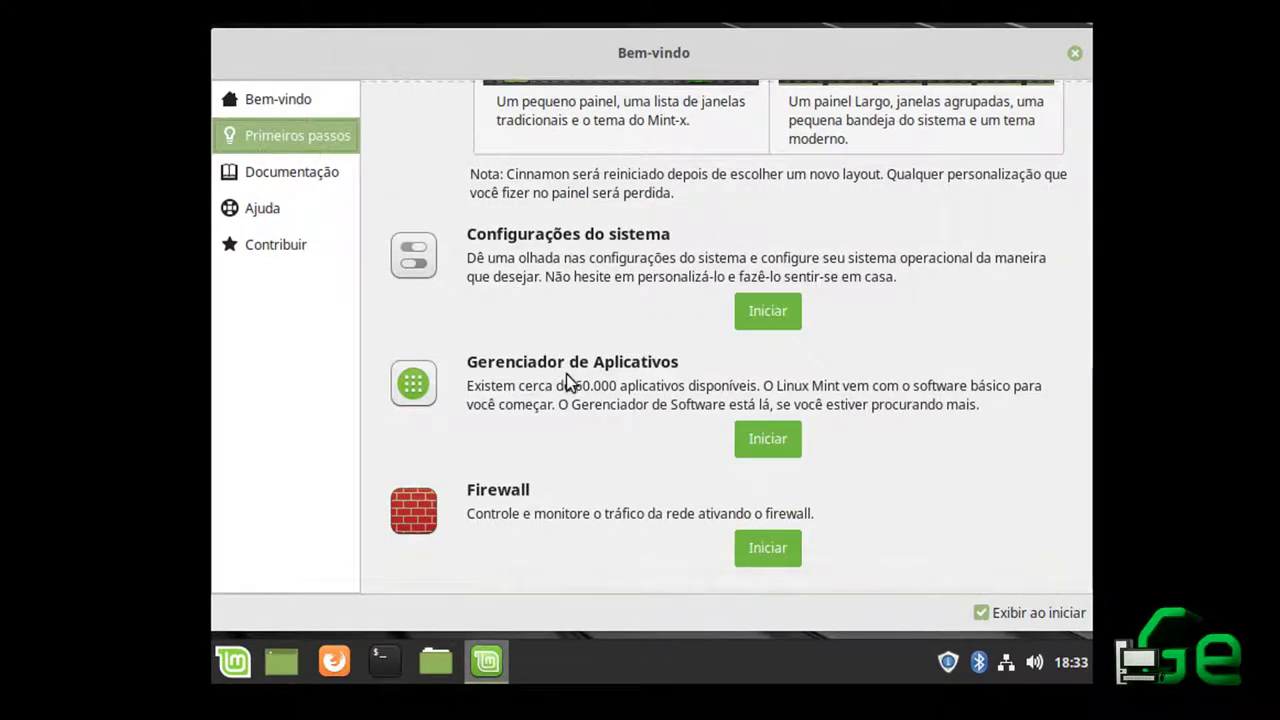
scroll(640, 449, "up", 10)
scroll(622, 432, "down", 10)
Launch Timeshift from Backups do sistema and authenticate with the administrator password
scroll(612, 420, "up", 10)
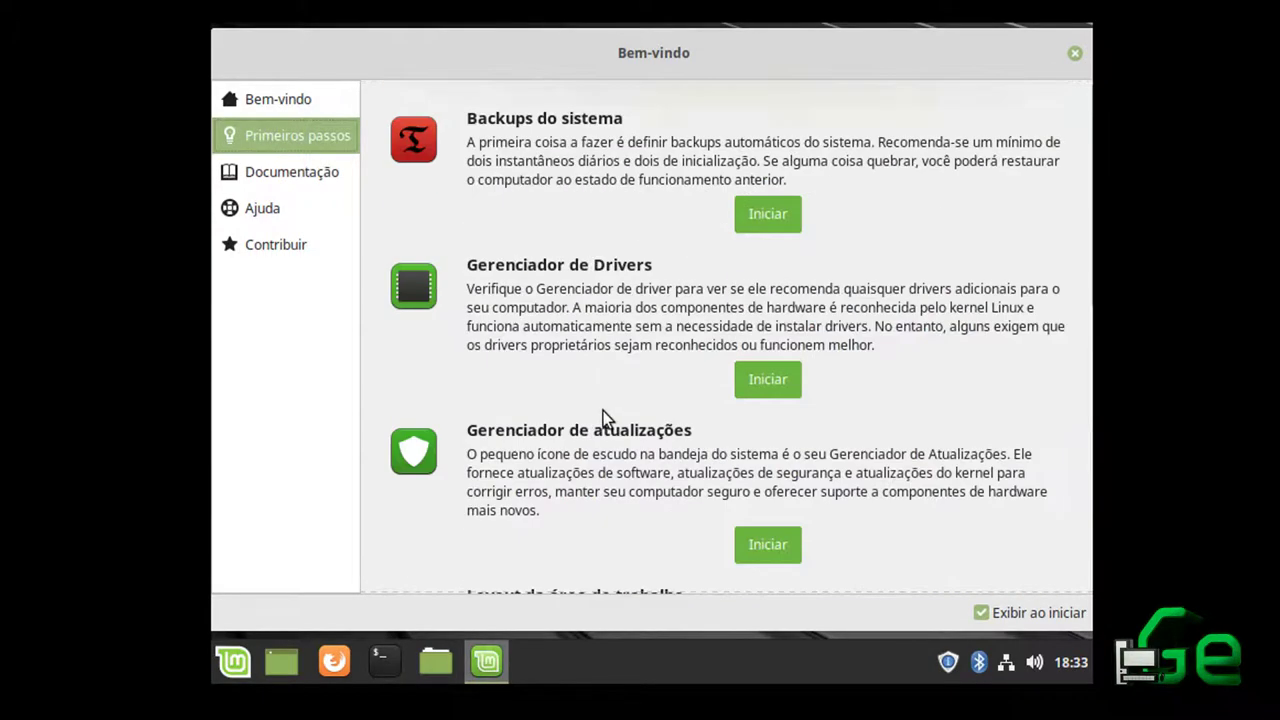
scroll(646, 323, "down", 10)
scroll(645, 325, "up", 6)
scroll(645, 325, "up", 5)
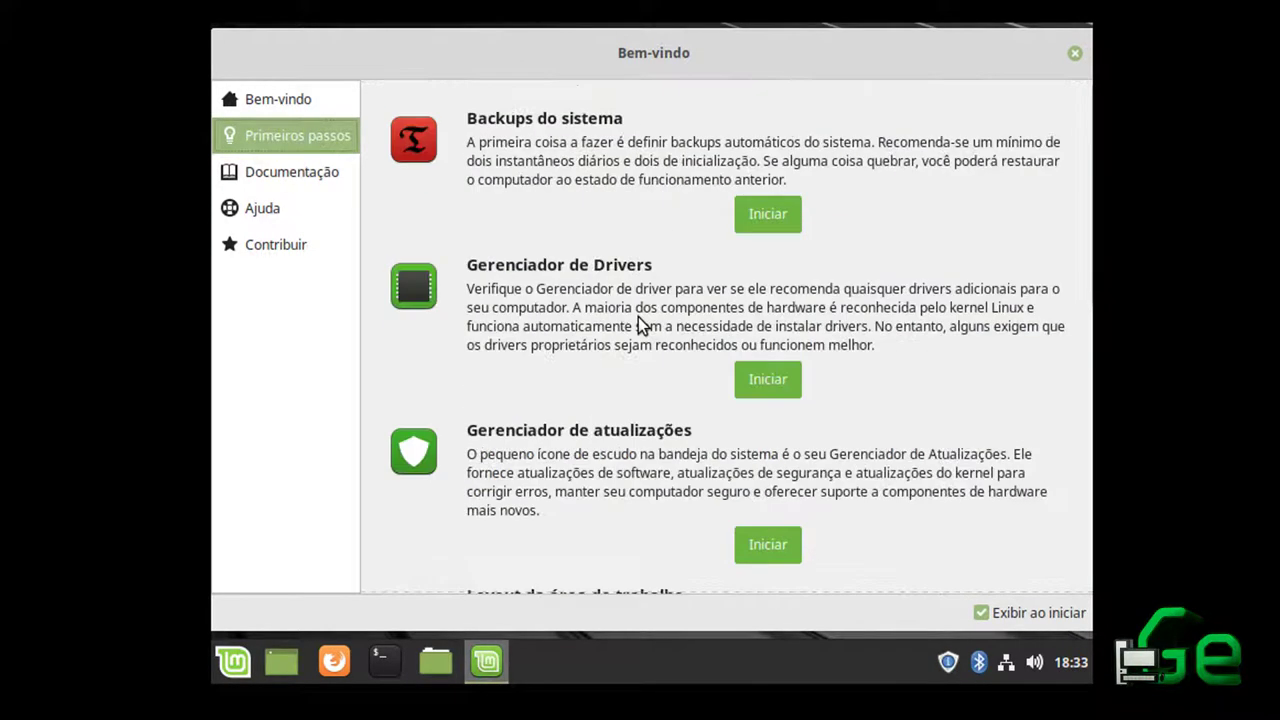
left_click(769, 232)
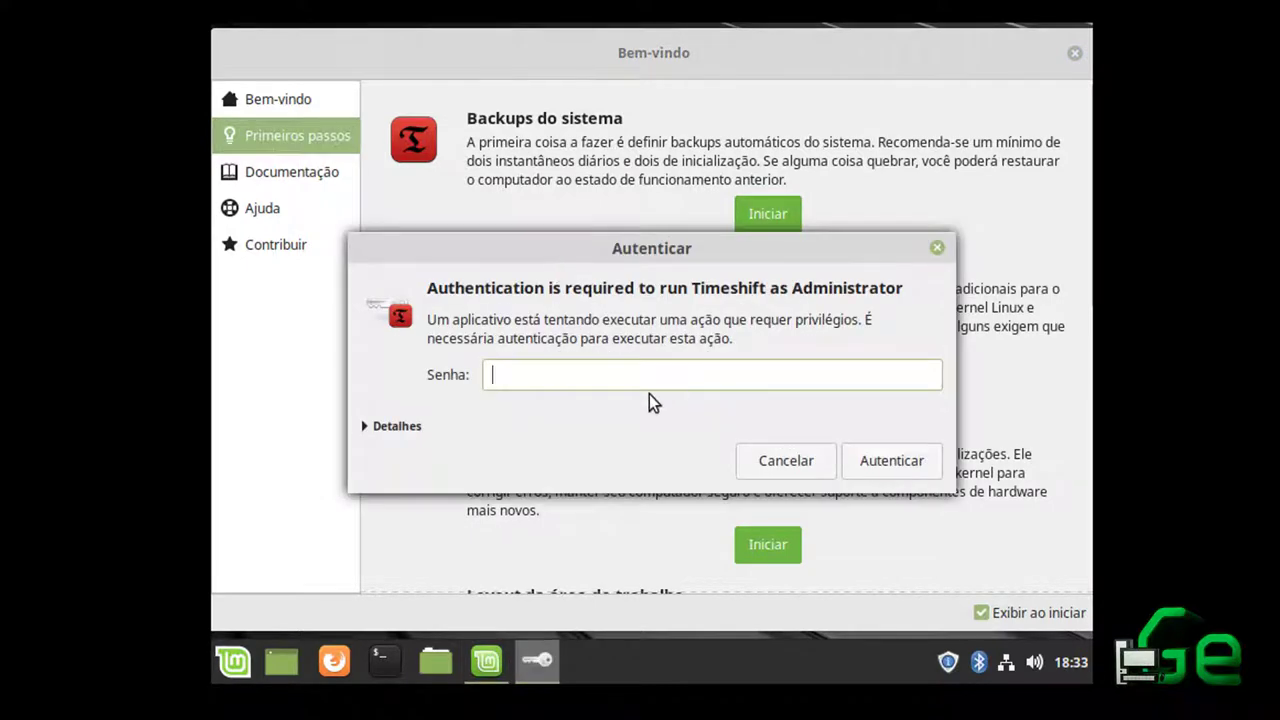
type("••••••")
key("Return")
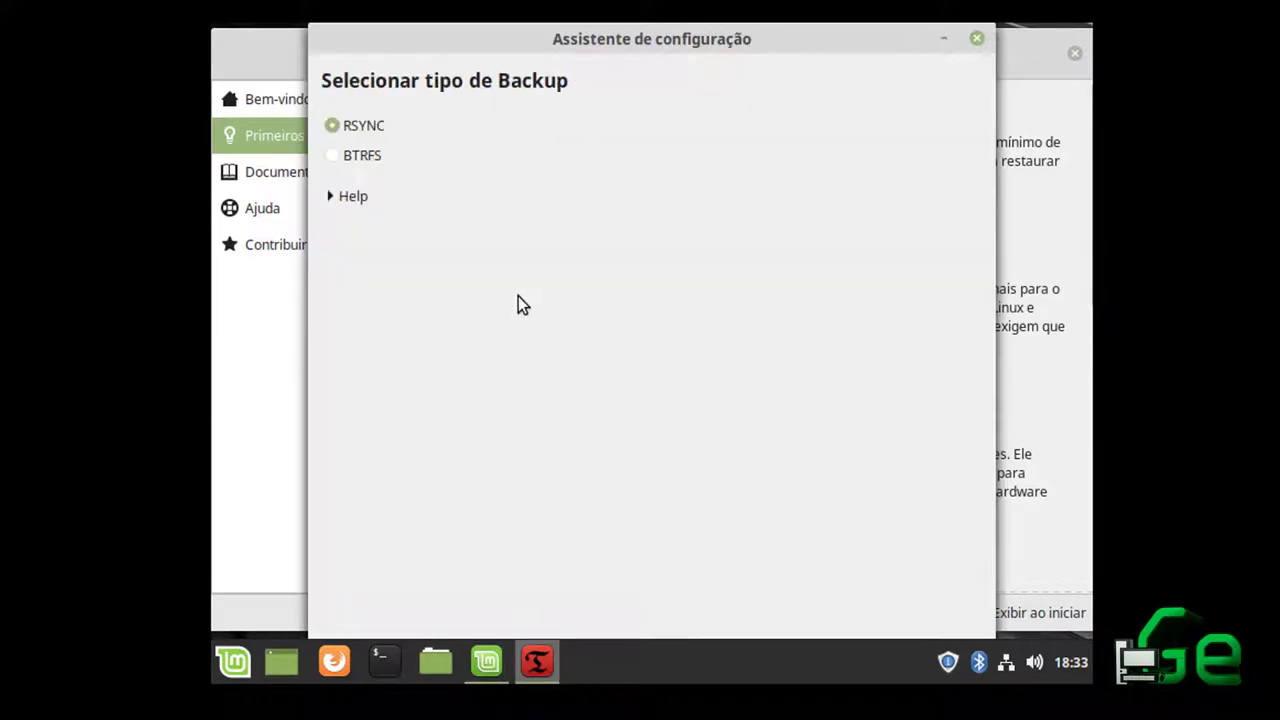
Close the Timeshift setup assistant and minimize the main Timeshift window
left_click_drag(487, 47, 502, 24)
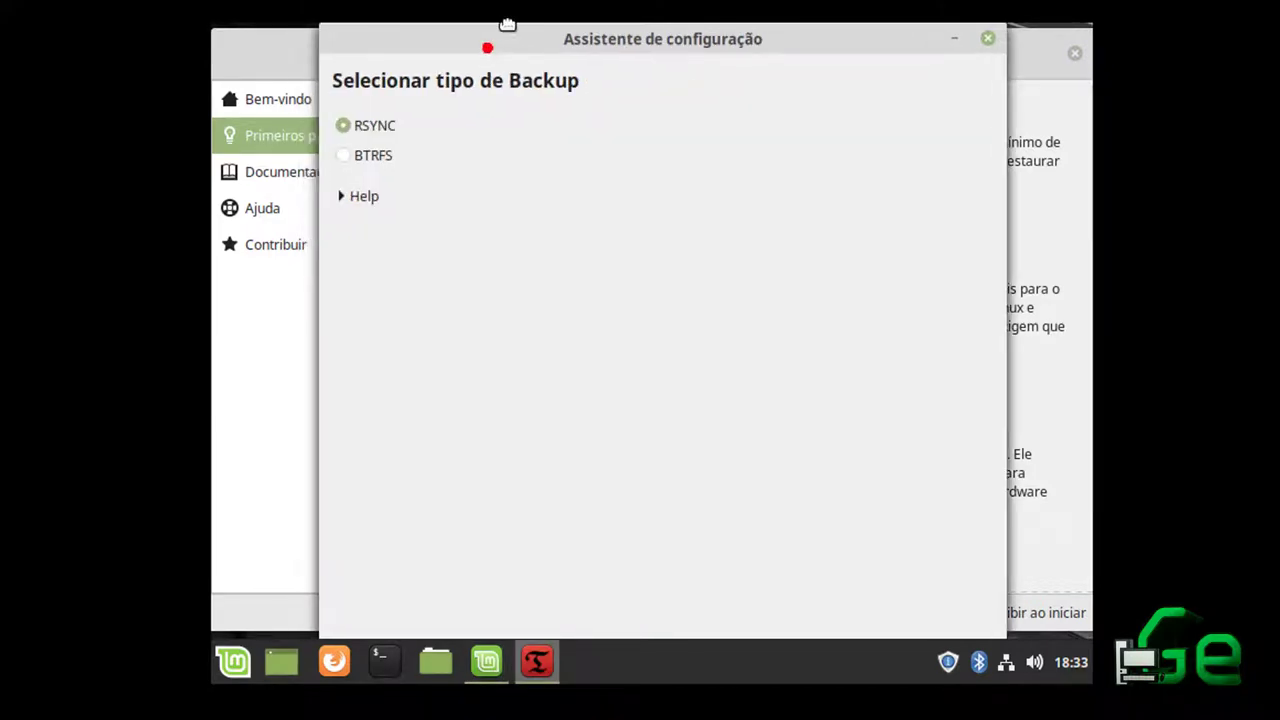
left_click_drag(570, 45, 371, 22)
left_click_drag(566, 45, 479, 78)
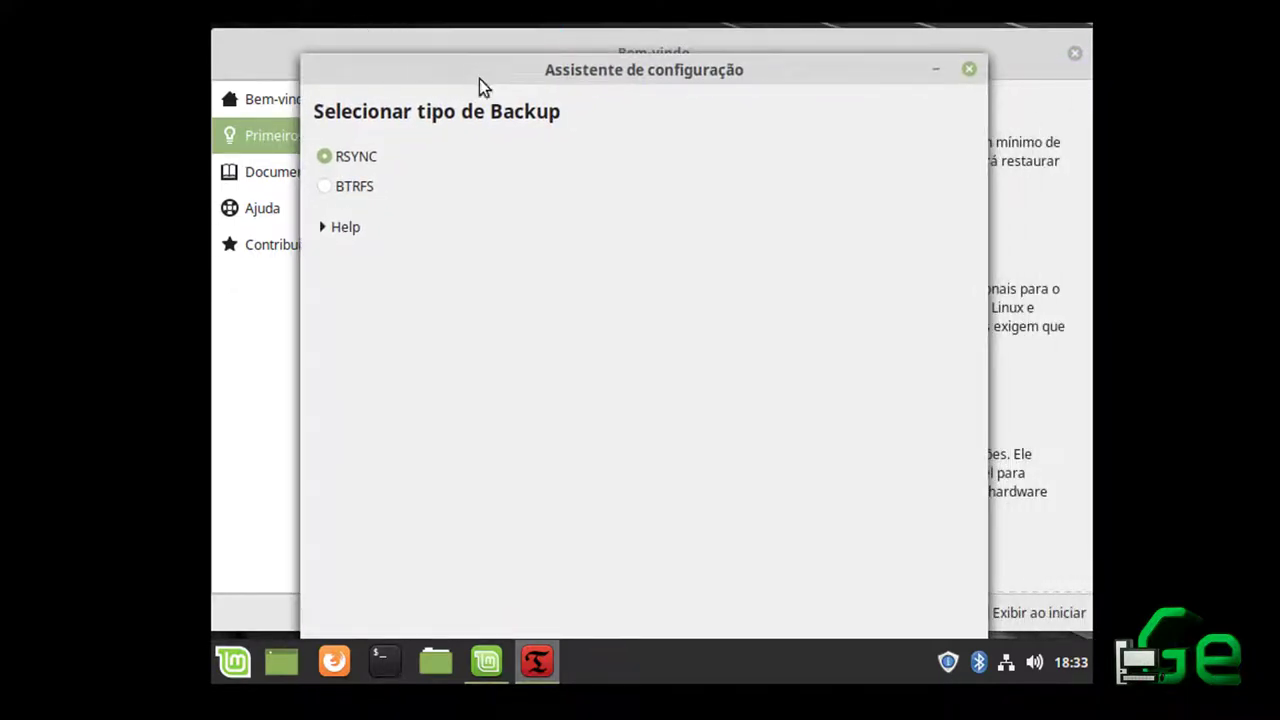
left_click(969, 70)
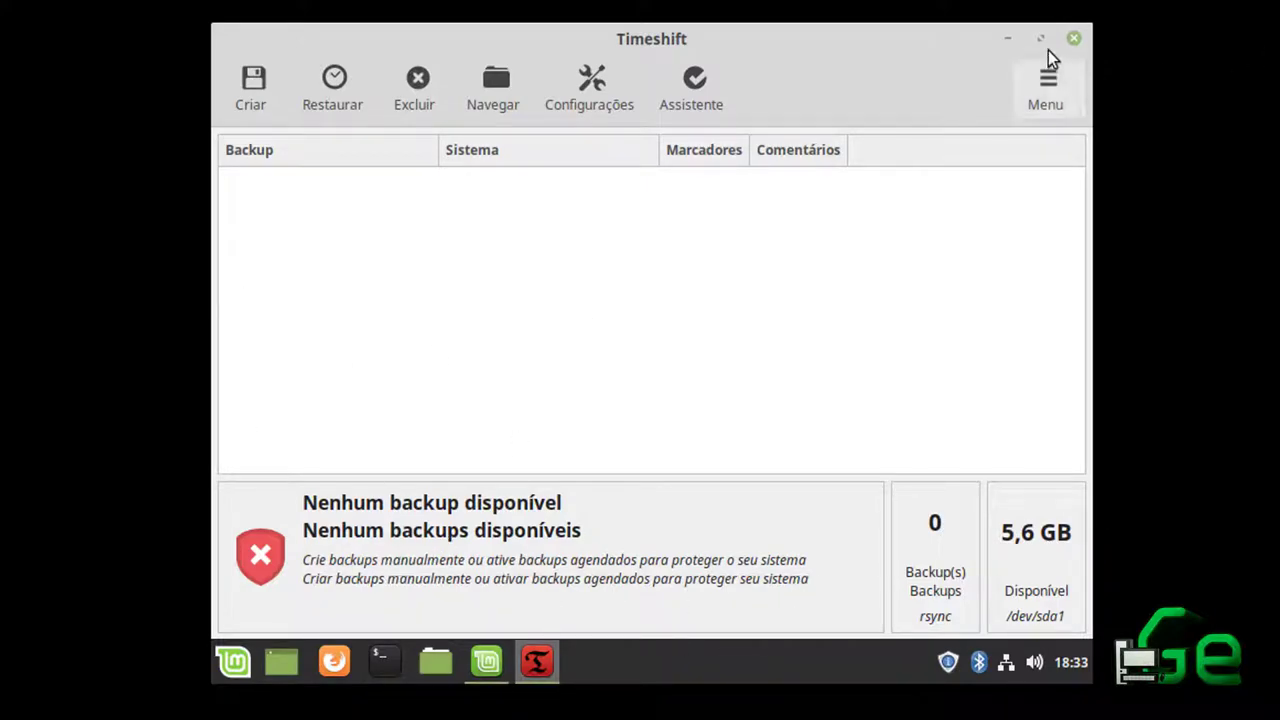
left_click(1008, 40)
Check the desktop icon size in the desktop settings, leaving it at Normal
left_click_drag(1000, 51, 923, 195)
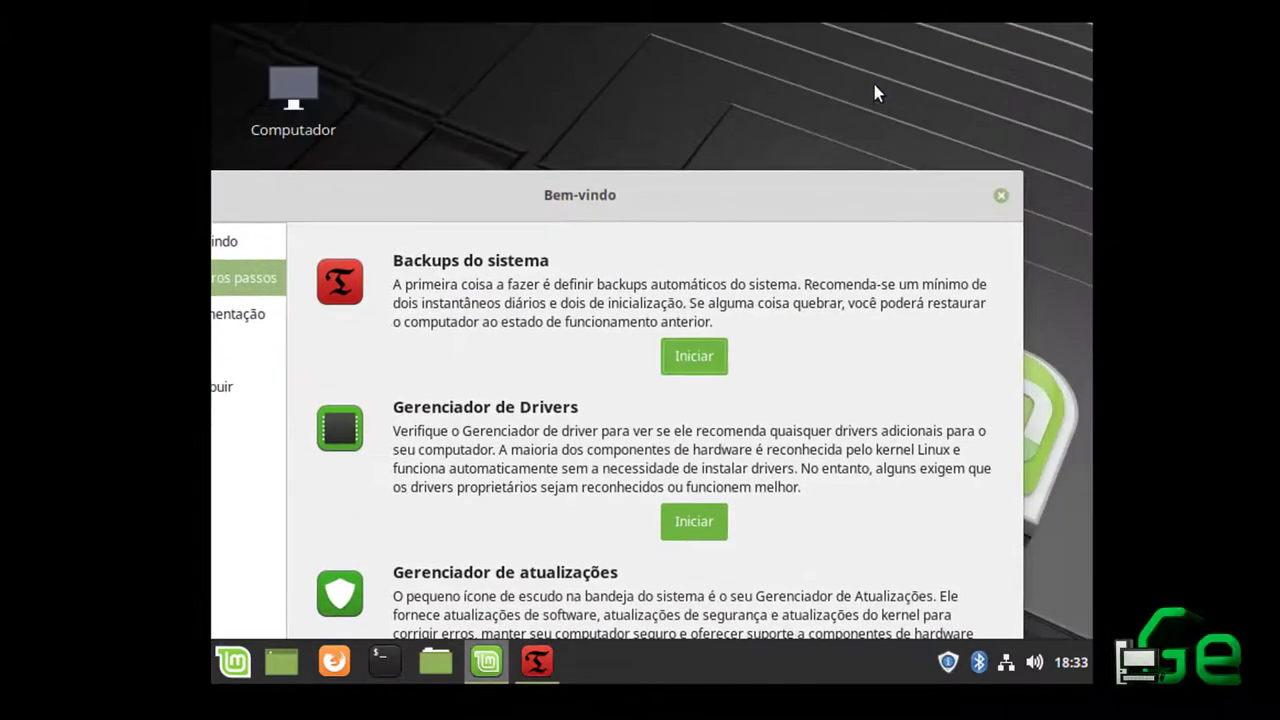
right_click(873, 88)
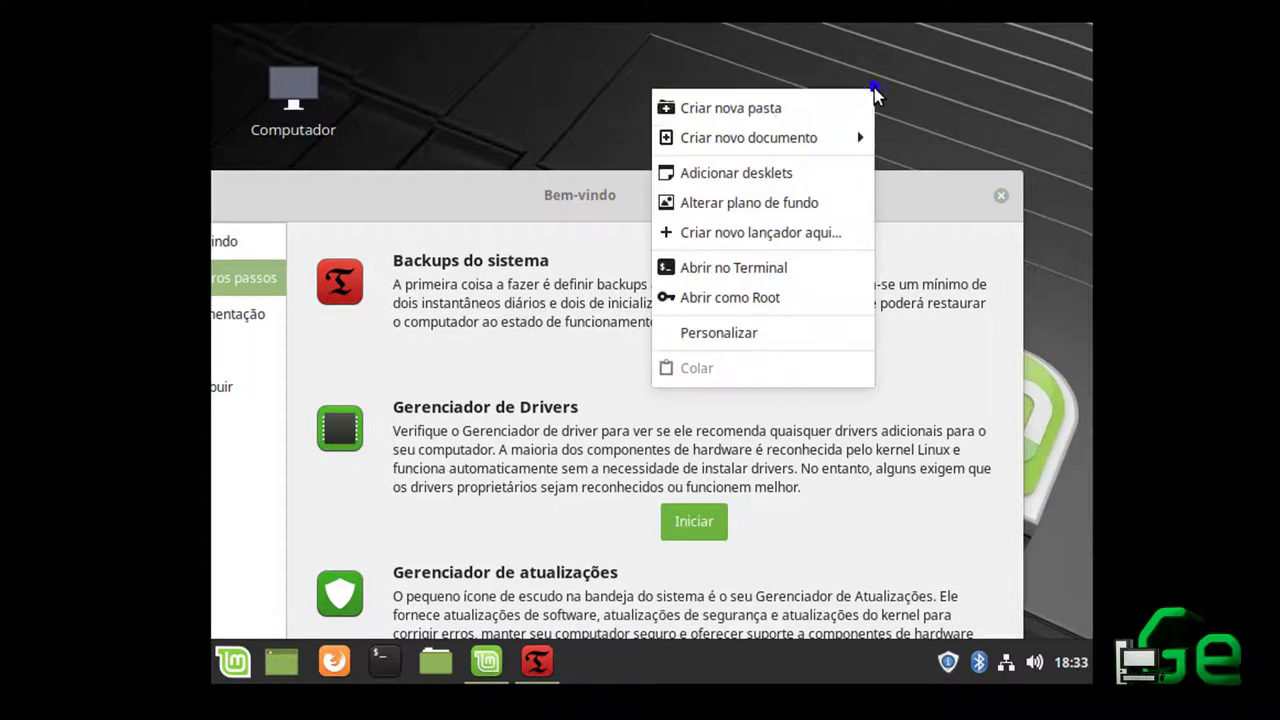
left_click(803, 332)
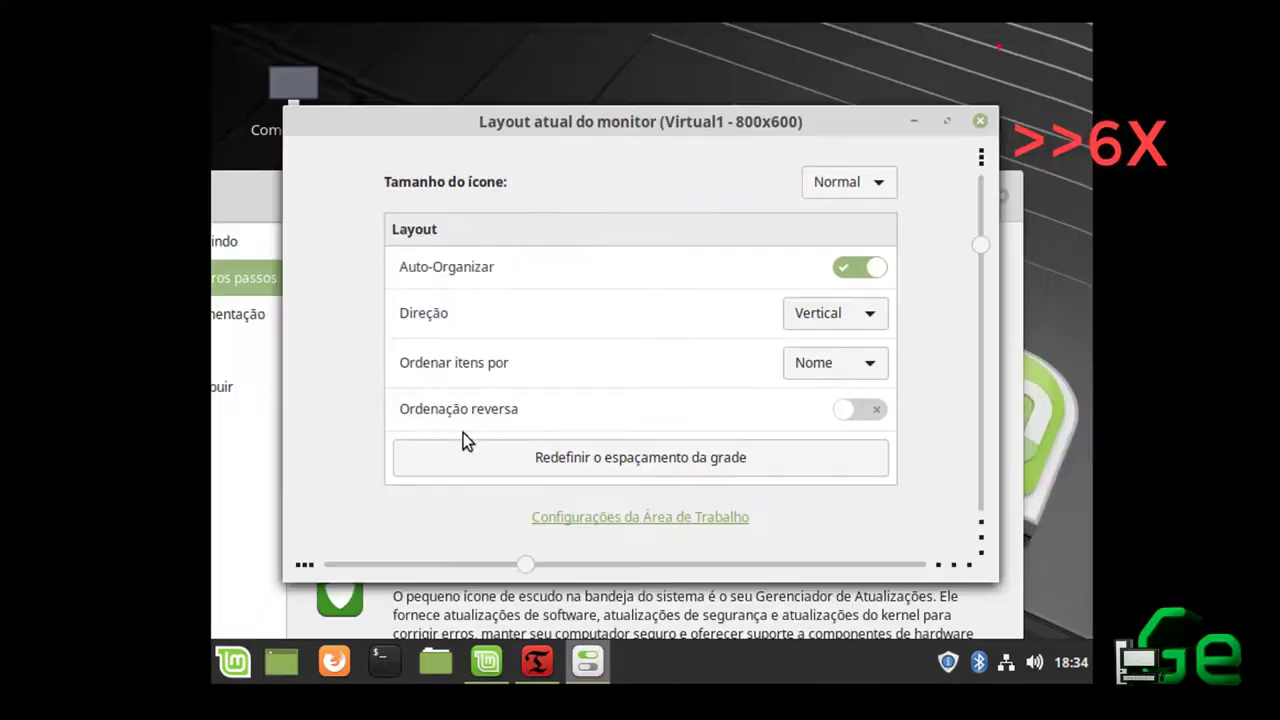
left_click(849, 181)
left_click(834, 183)
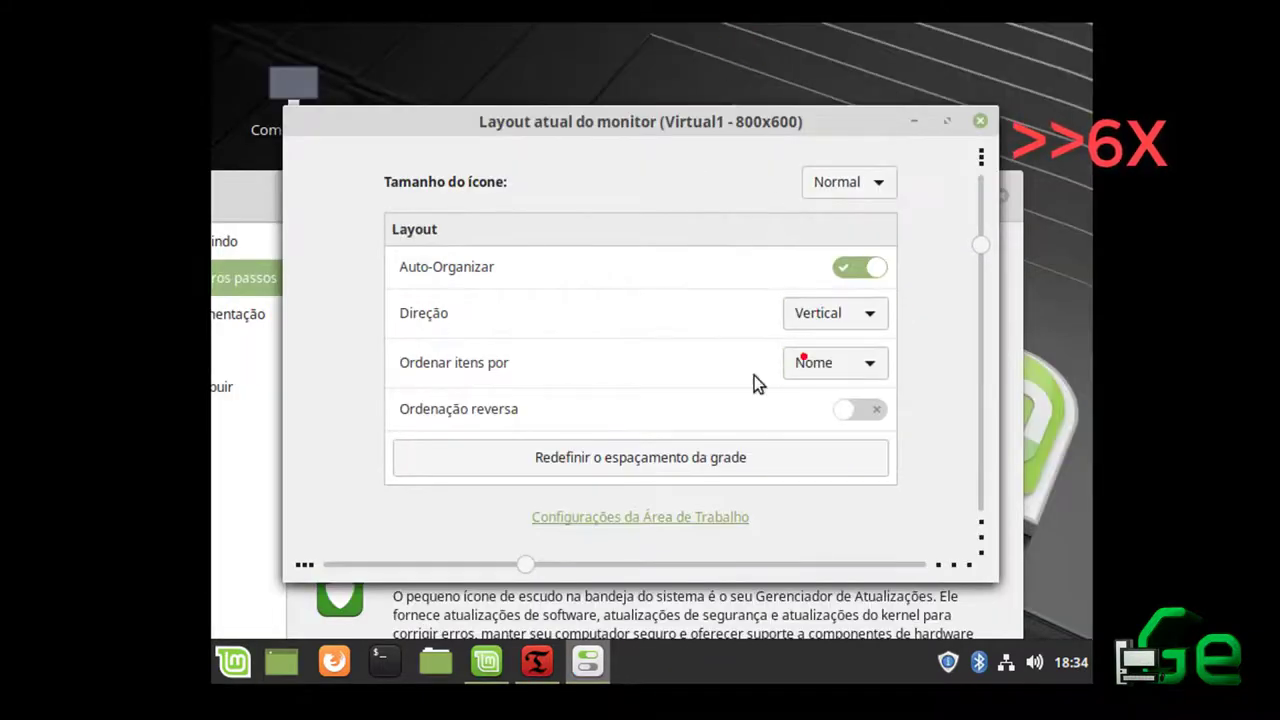
left_click(980, 121)
Launch the Monitor settings from Menu > Preferências
right_click(812, 125)
left_click(233, 661)
left_click(413, 470)
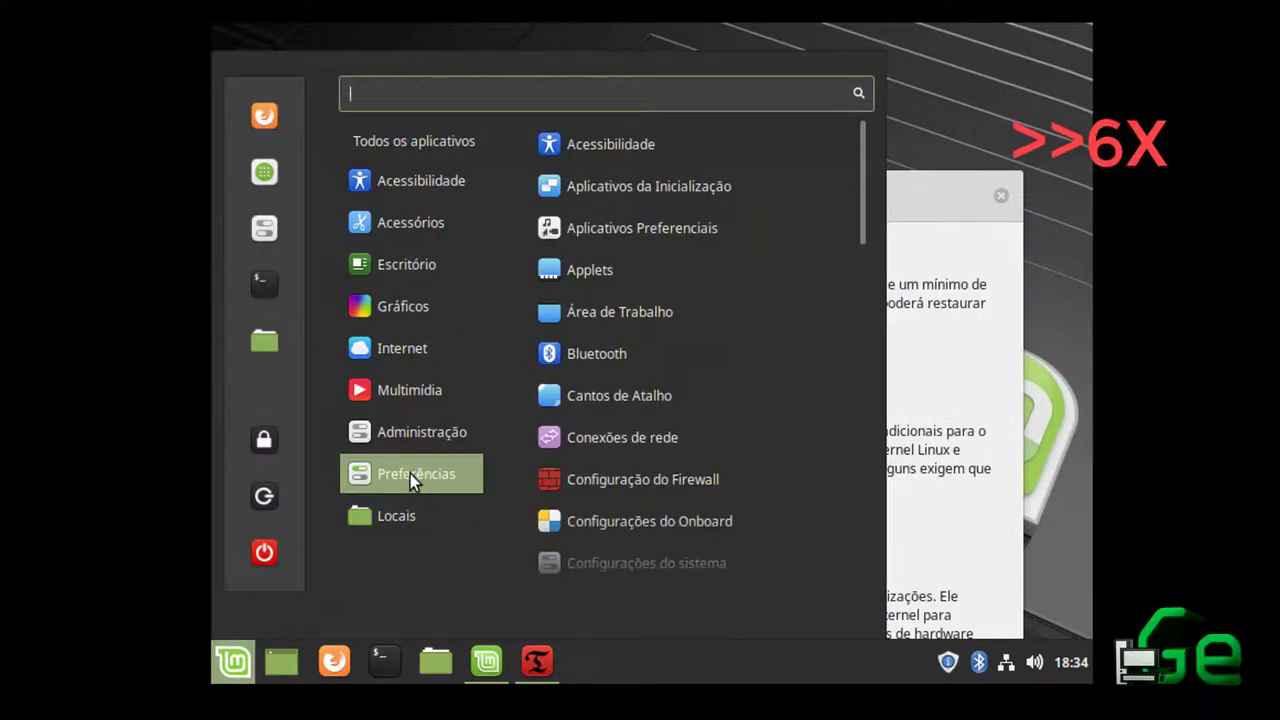
scroll(715, 380, "down", 3)
scroll(720, 385, "down", 5)
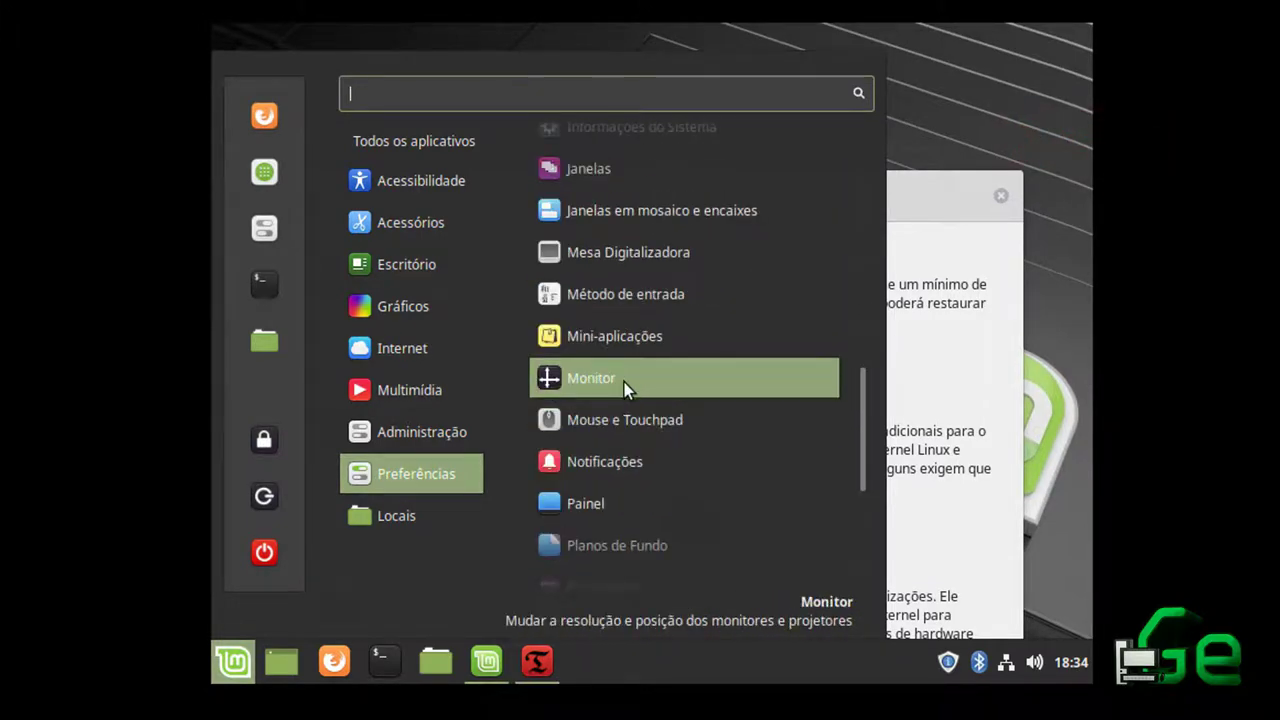
left_click(624, 382)
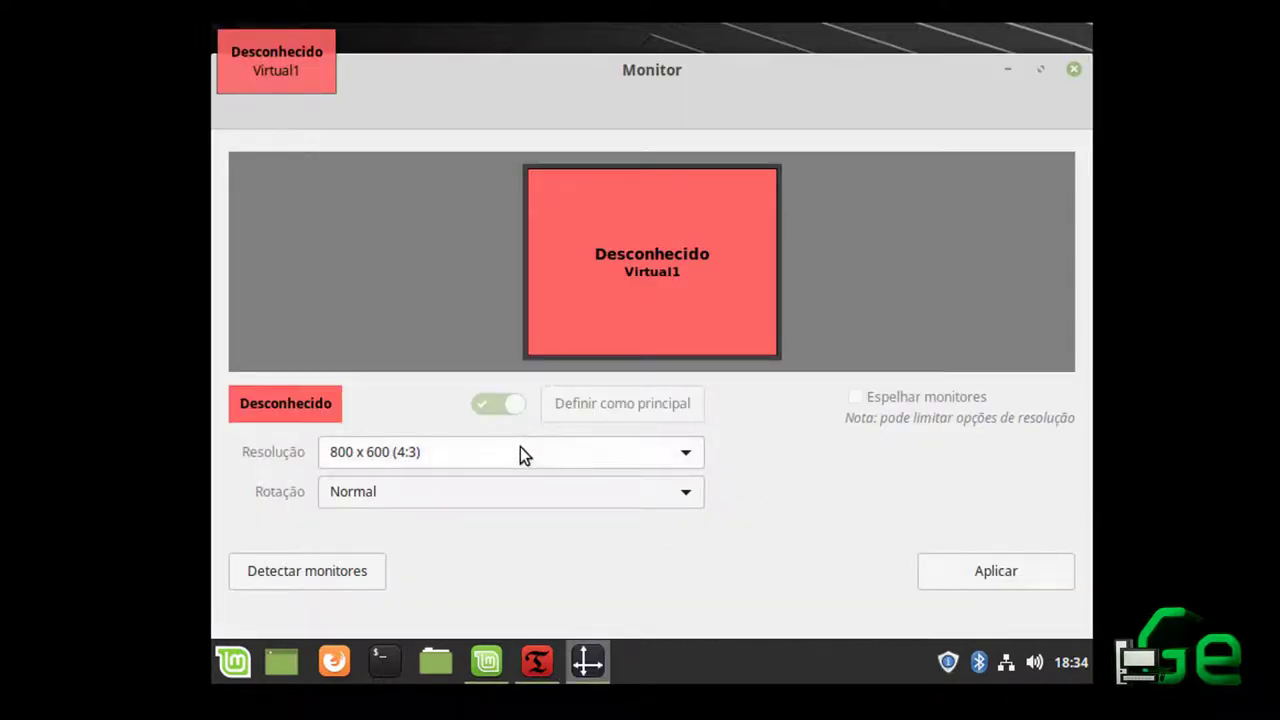
Set the resolution to 1680 x 1050 (16:10) after reverting a 1920 x 1200 trial
left_click(521, 451)
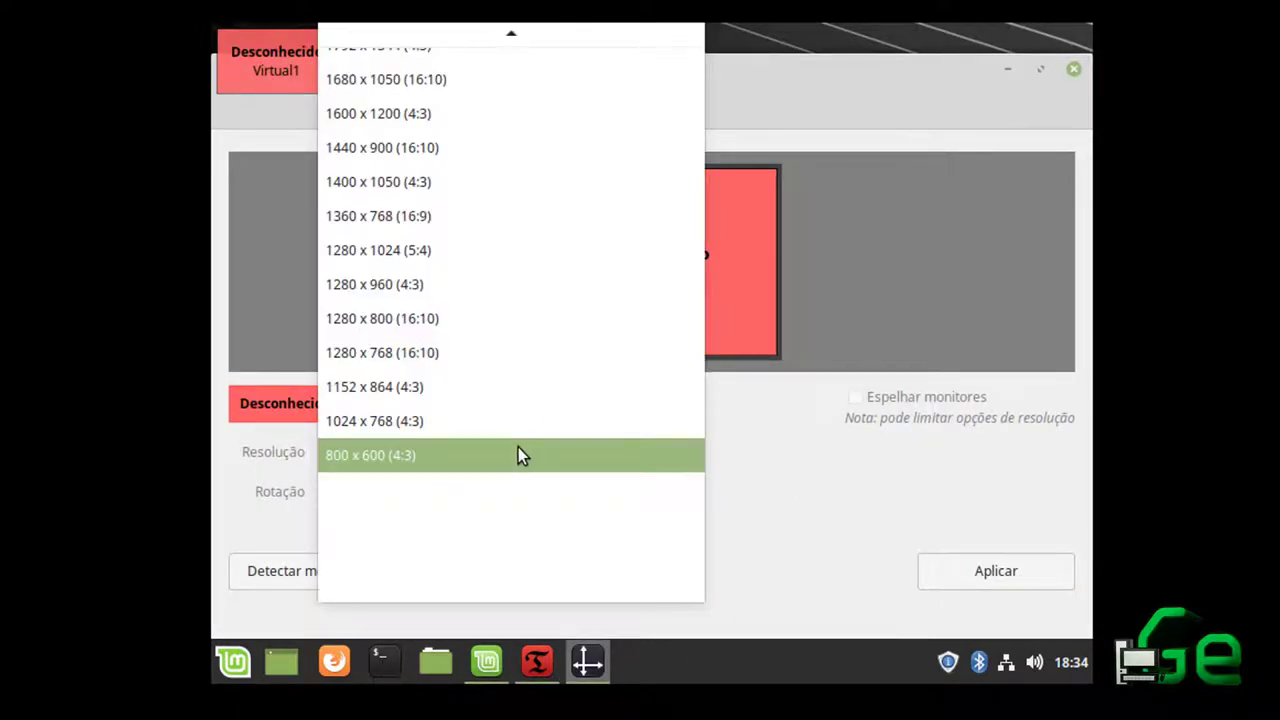
scroll(491, 391, "up", 3)
scroll(492, 384, "up", 2)
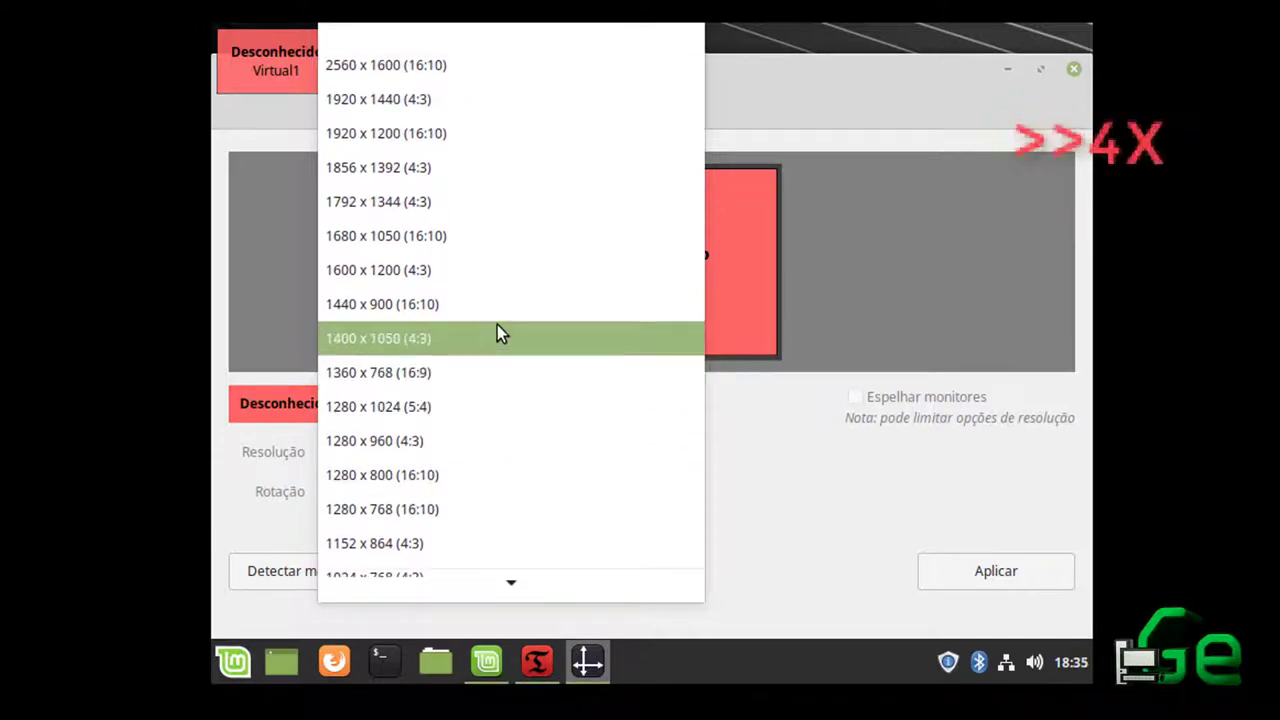
left_click(477, 144)
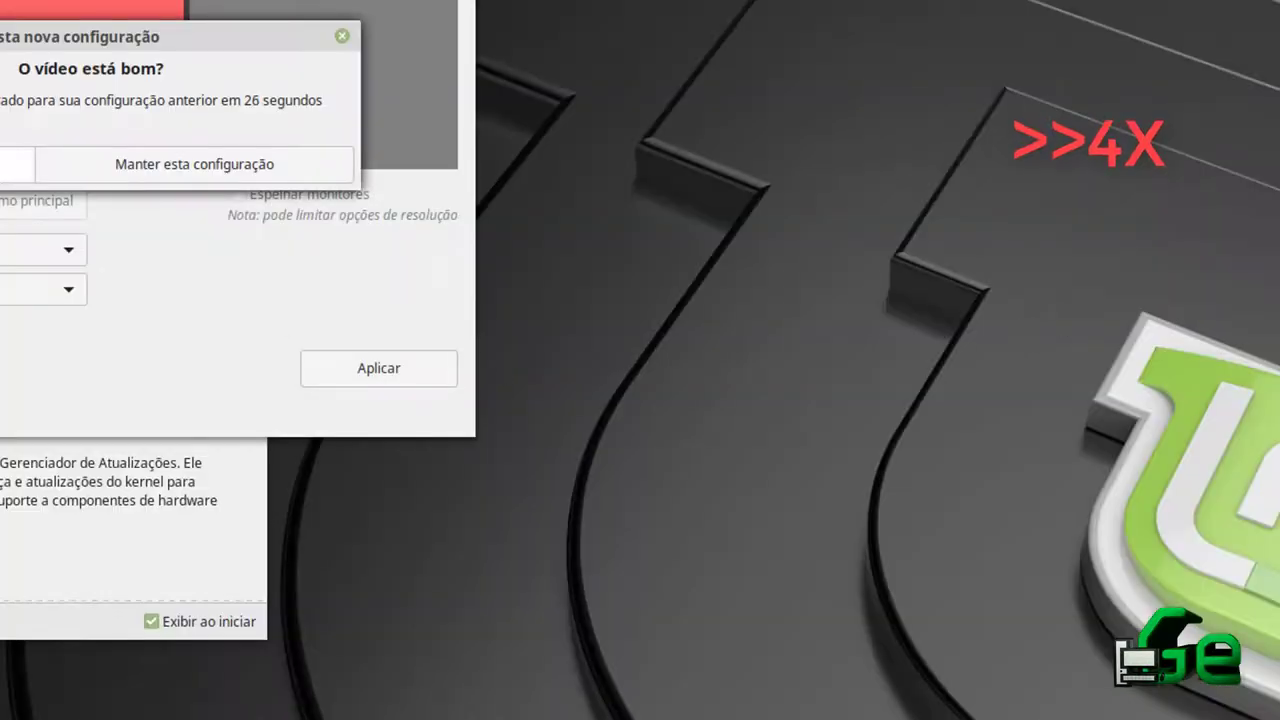
key("Escape")
left_click(479, 450)
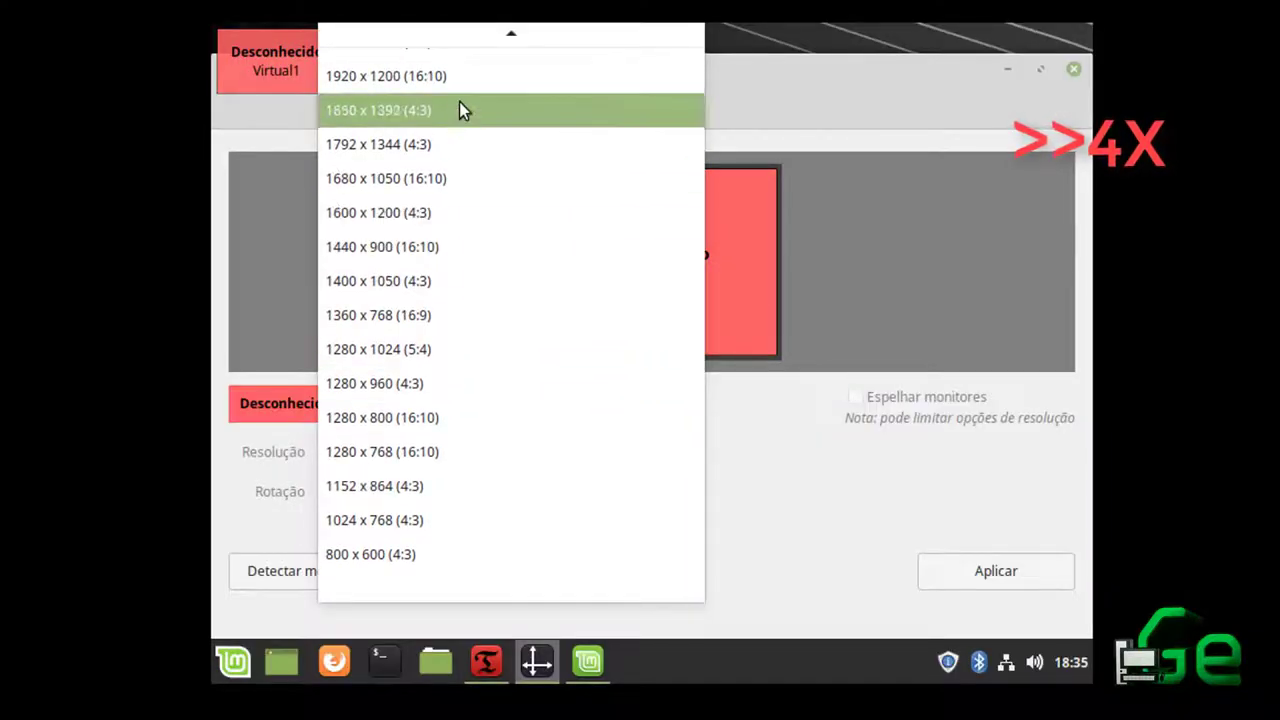
scroll(459, 110, "up", 1)
left_click(478, 236)
left_click(366, 166)
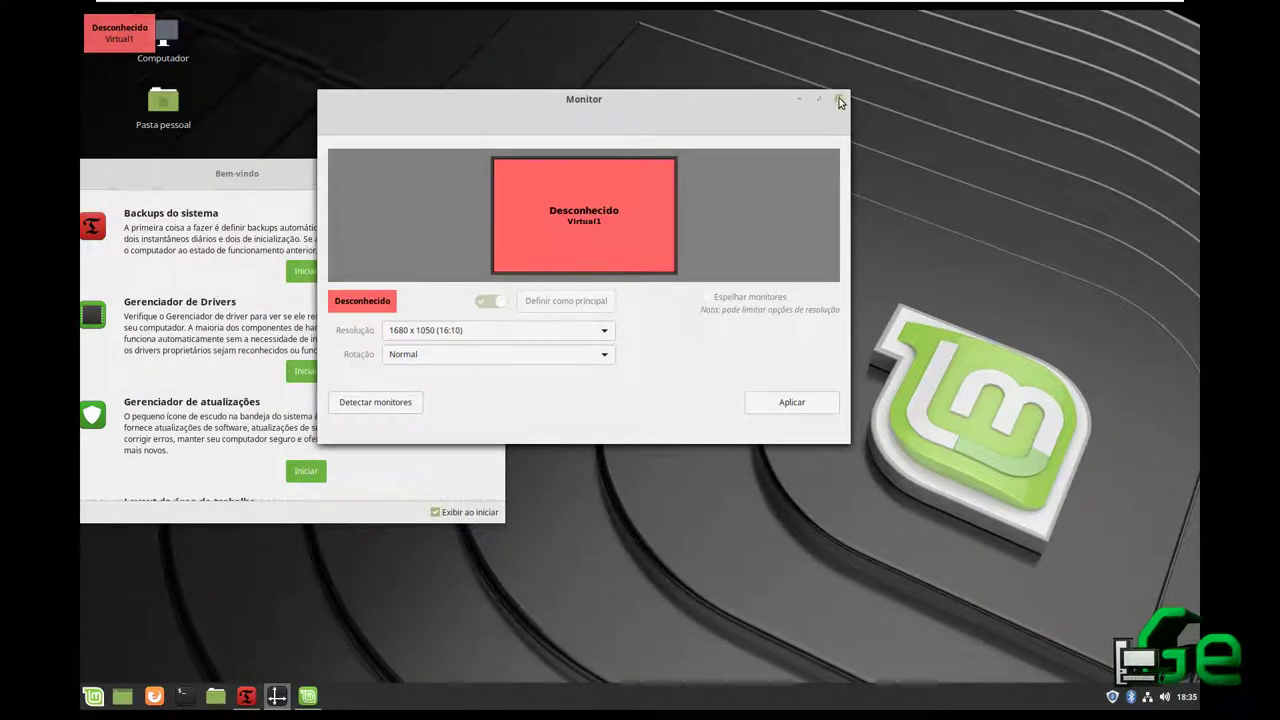
left_click(841, 102)
Relaunch the backup tool with the admin password and dismiss the backup-already-running error
double_click(603, 145)
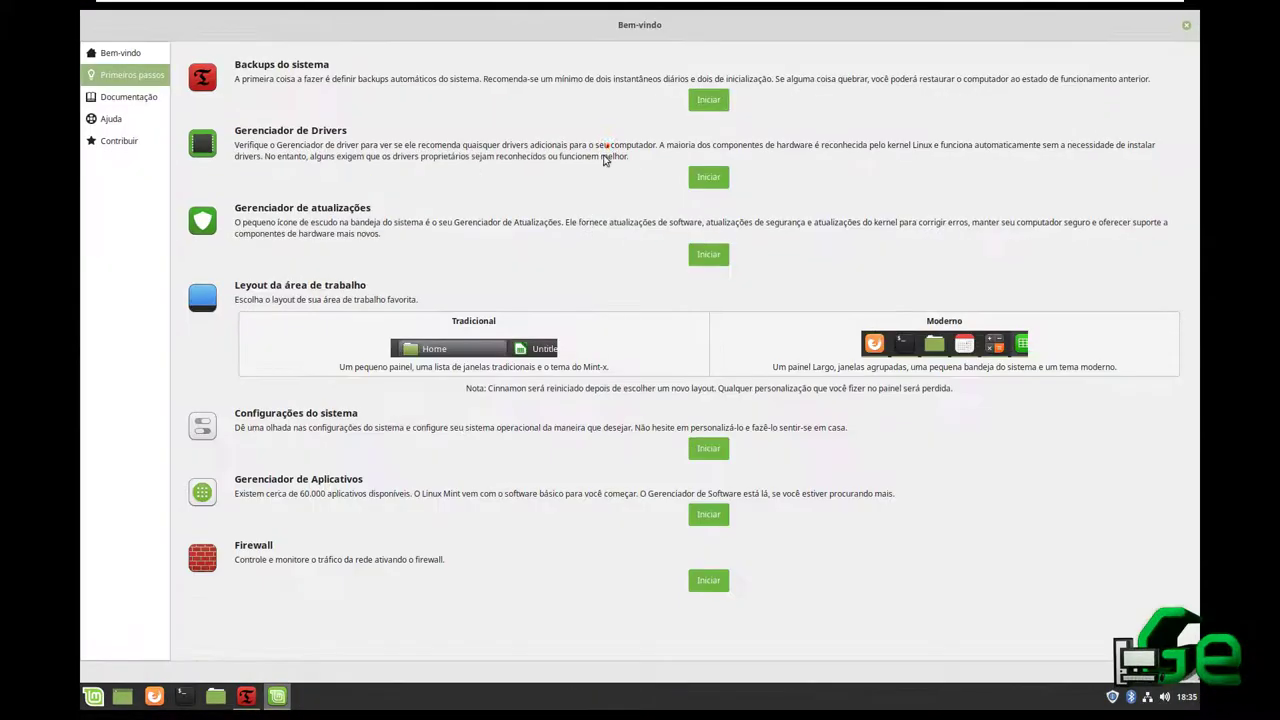
left_click(708, 100)
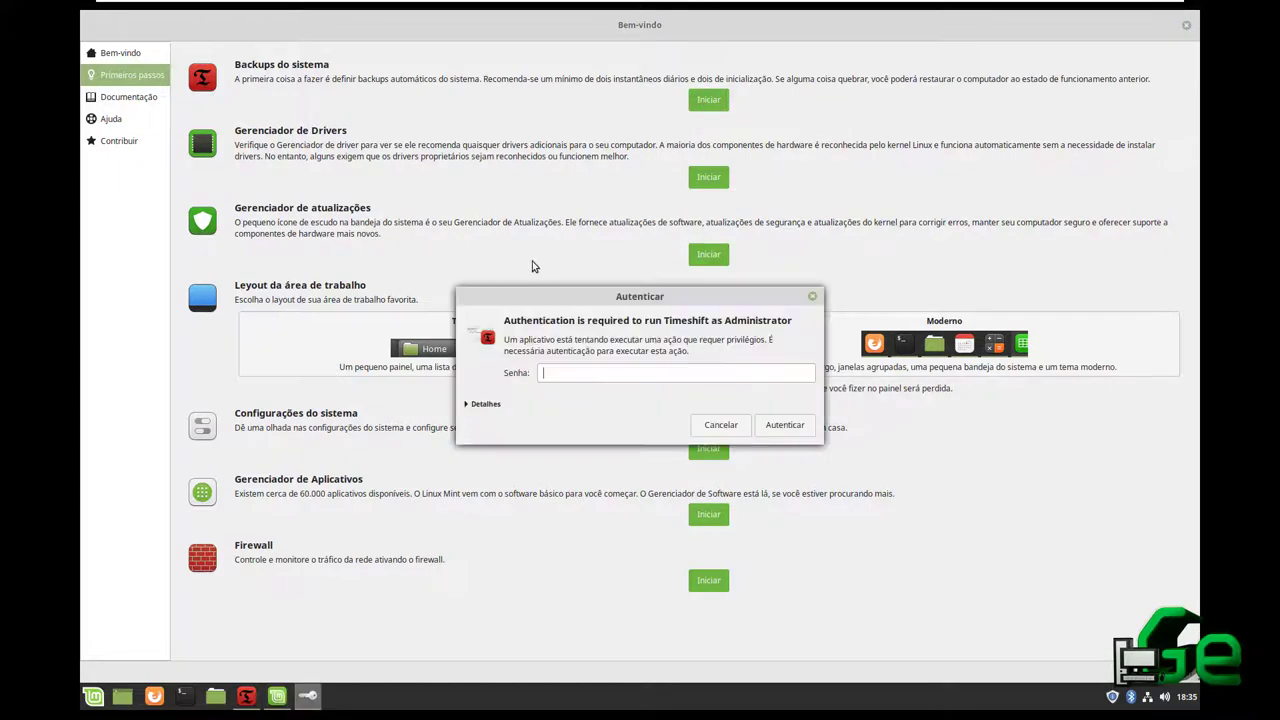
type("••••••")
key("Return")
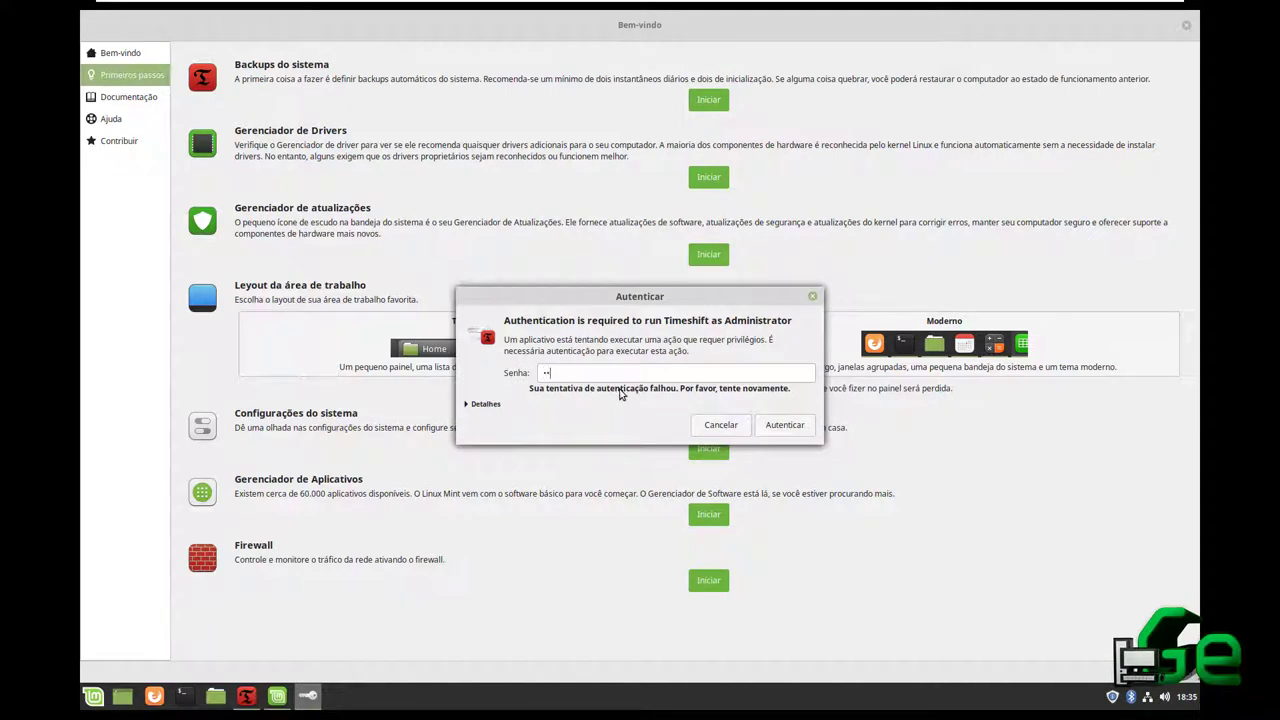
key("Return")
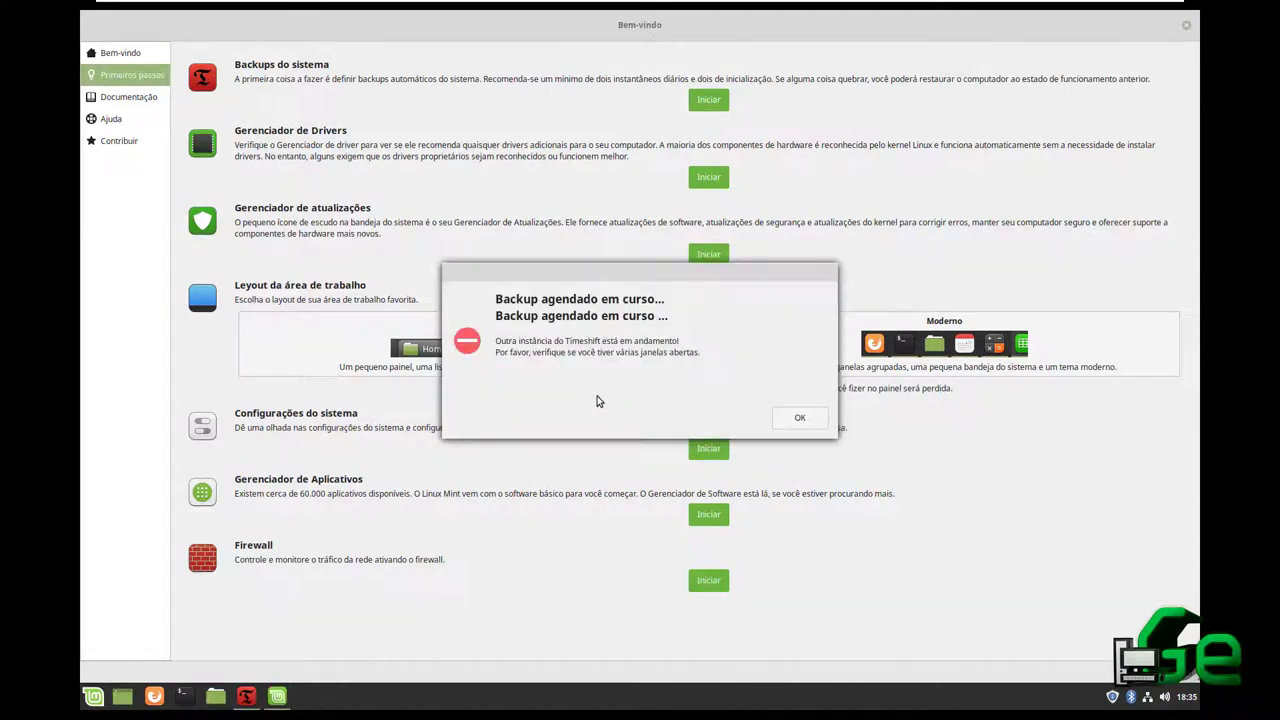
left_click(797, 418)
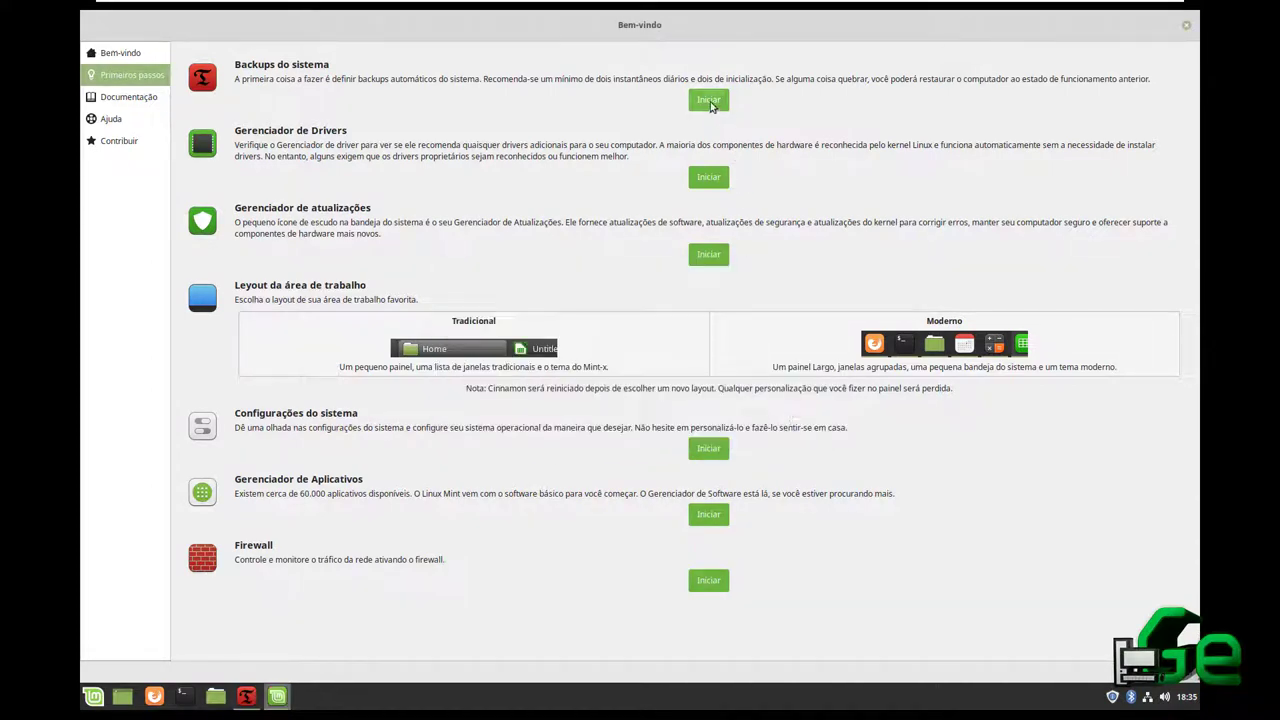
Retry launching Timeshift, dismiss the same error, and bring the running Timeshift window forward
left_click(708, 100)
type("•••••")
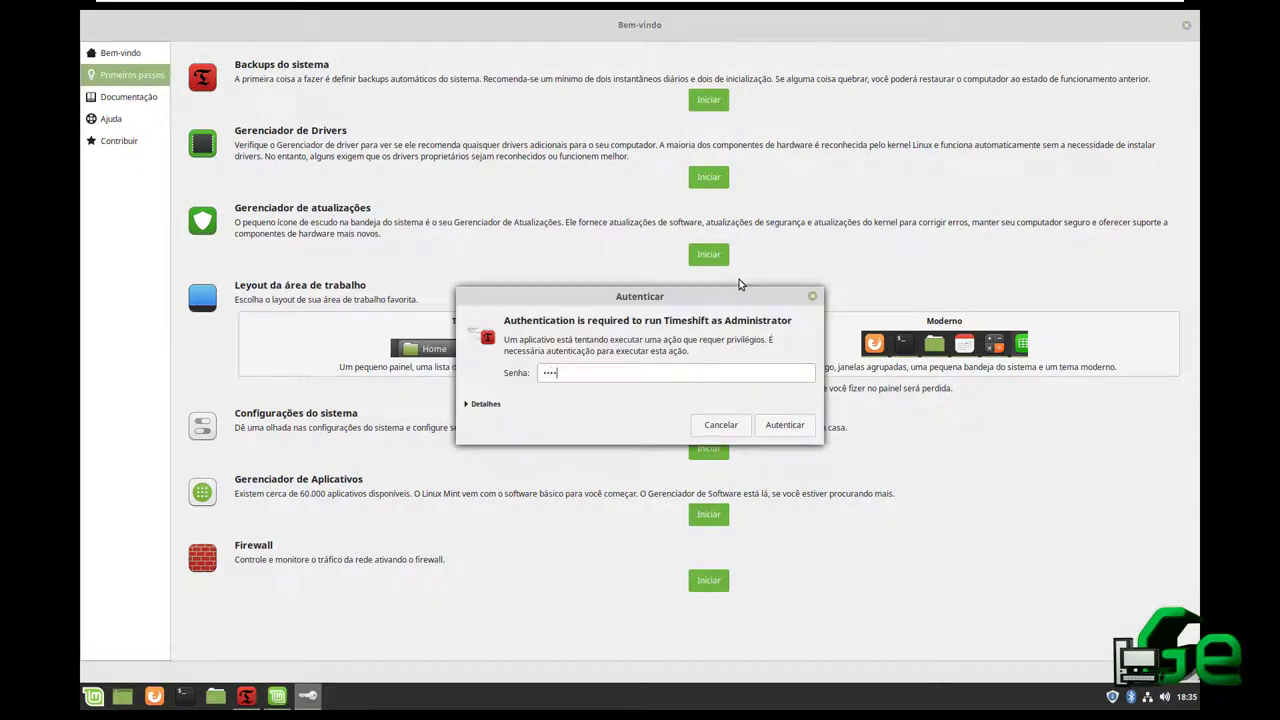
key("Return")
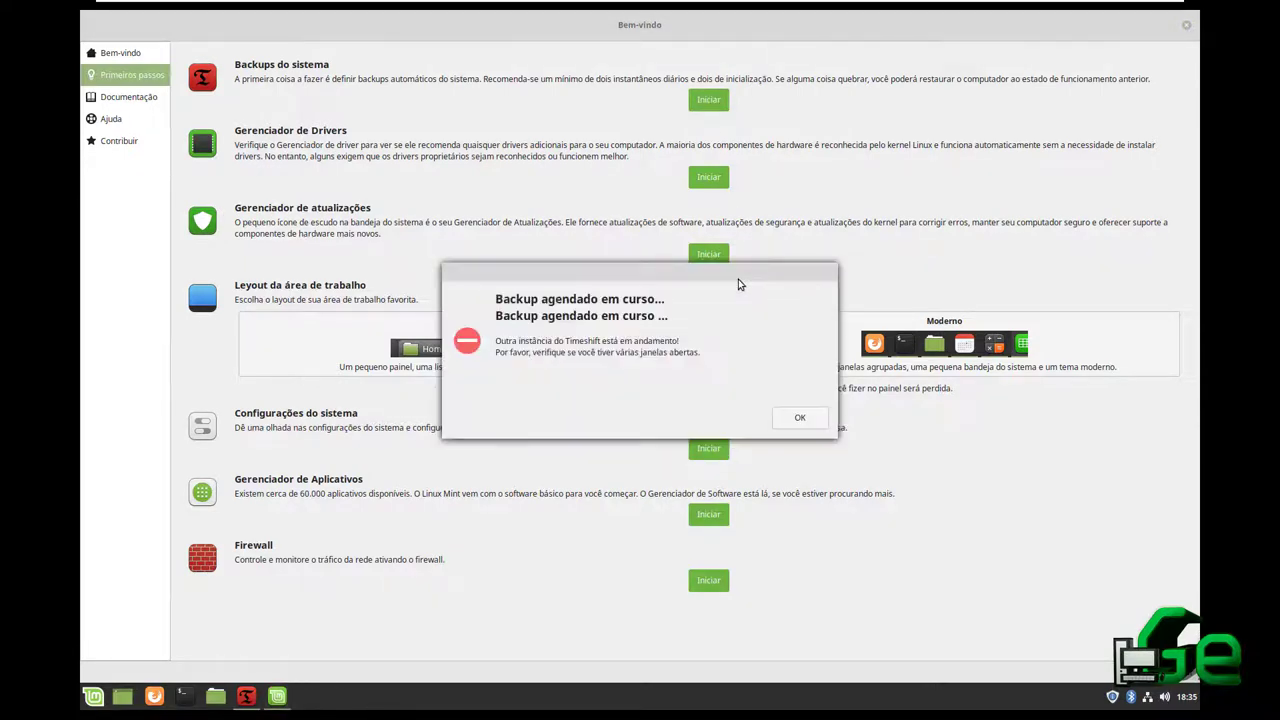
left_click(796, 419)
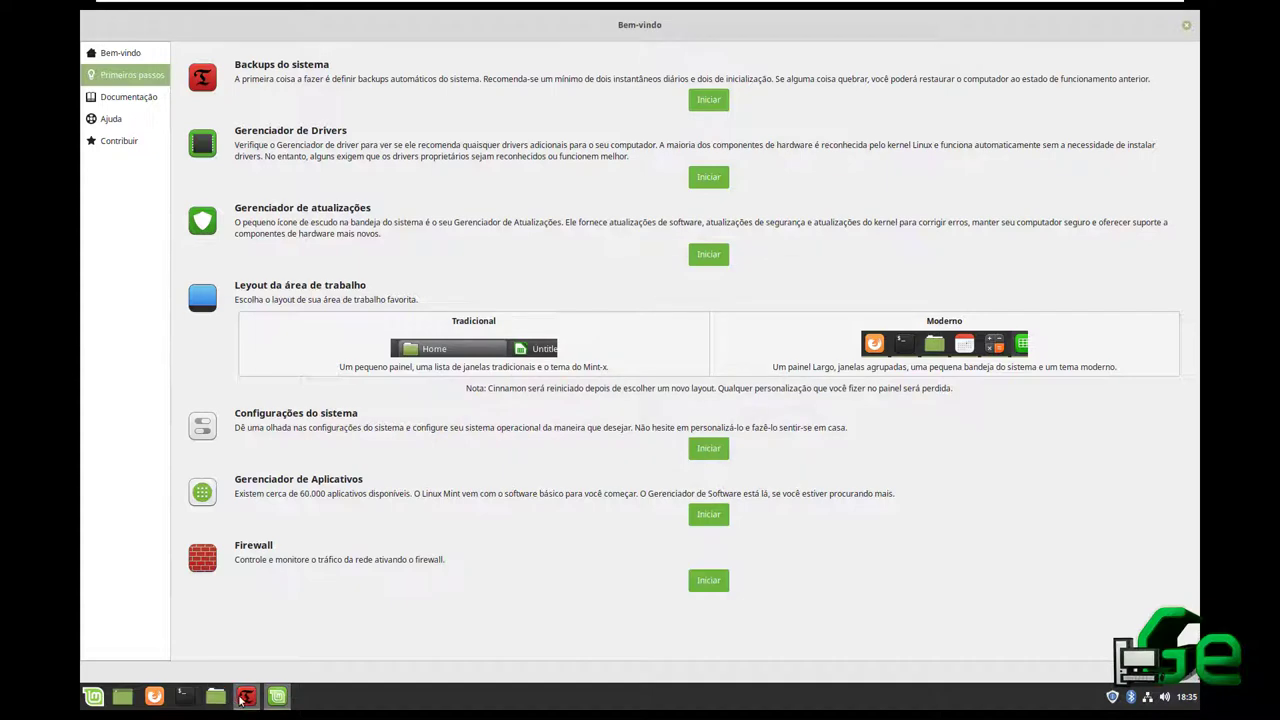
left_click(246, 696)
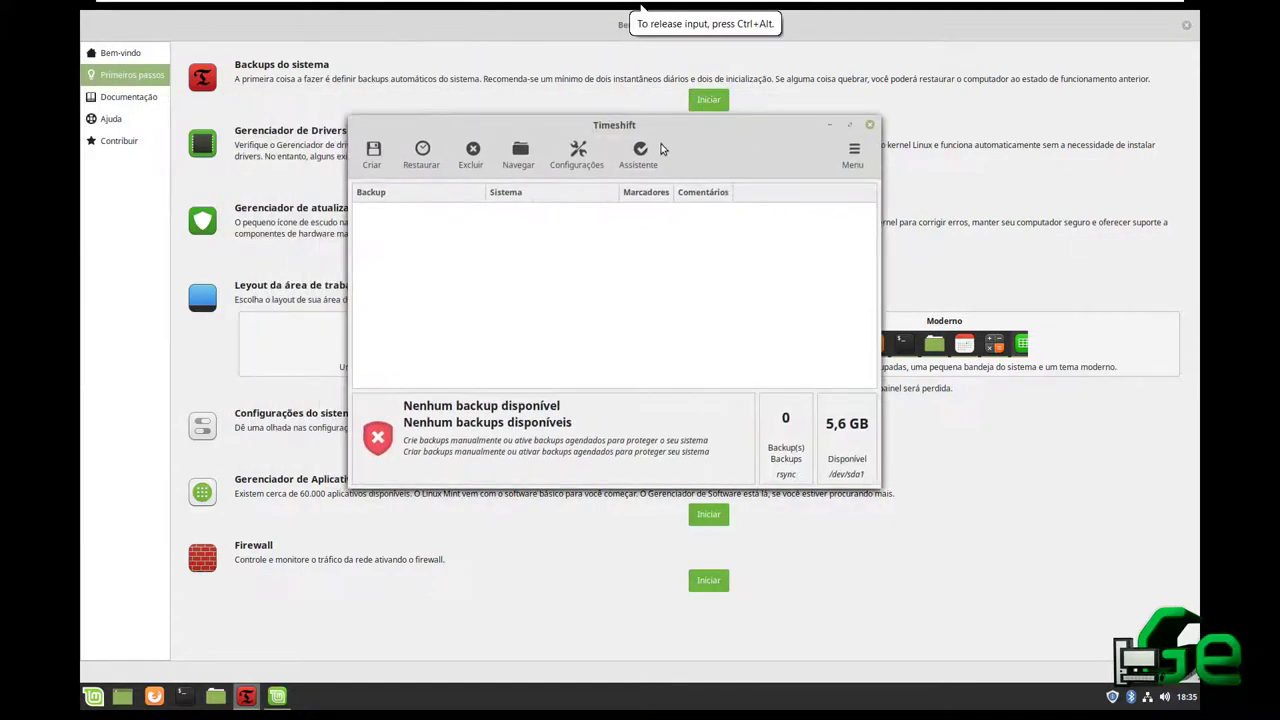
Try creating a backup, accept the insufficient disk space error, then open Timeshift's Configurações
left_click(365, 150)
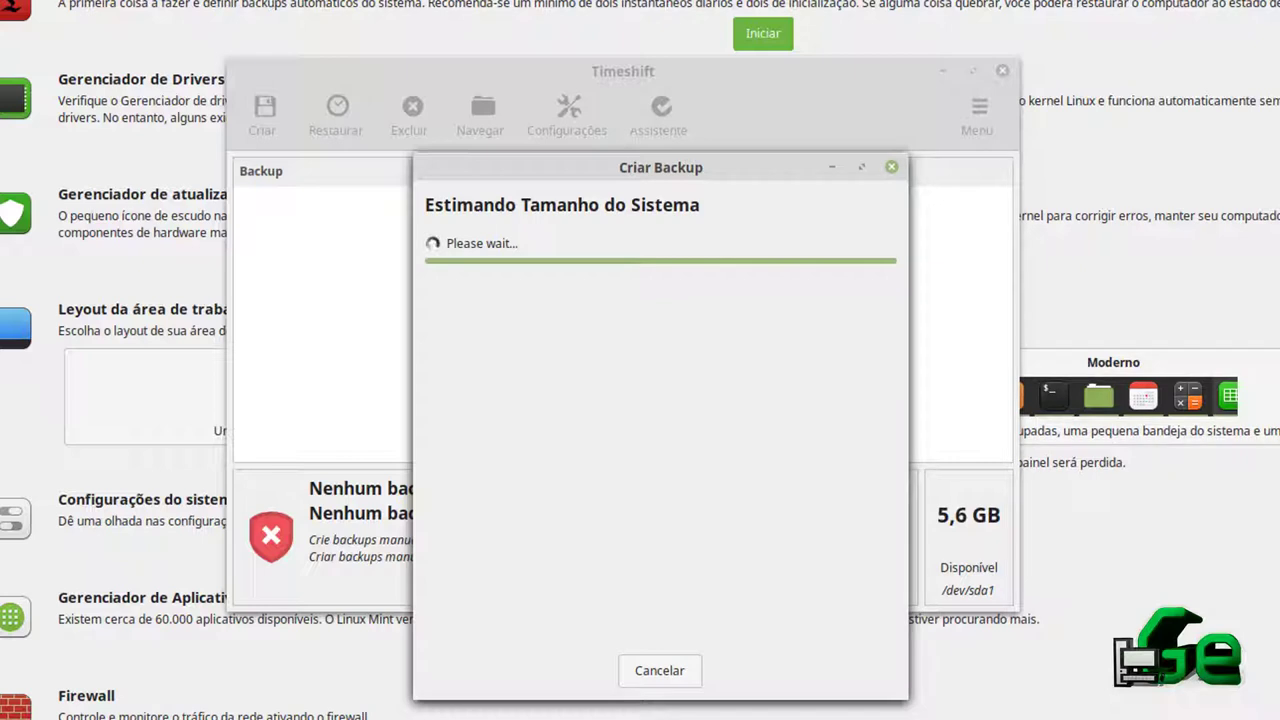
key("super")
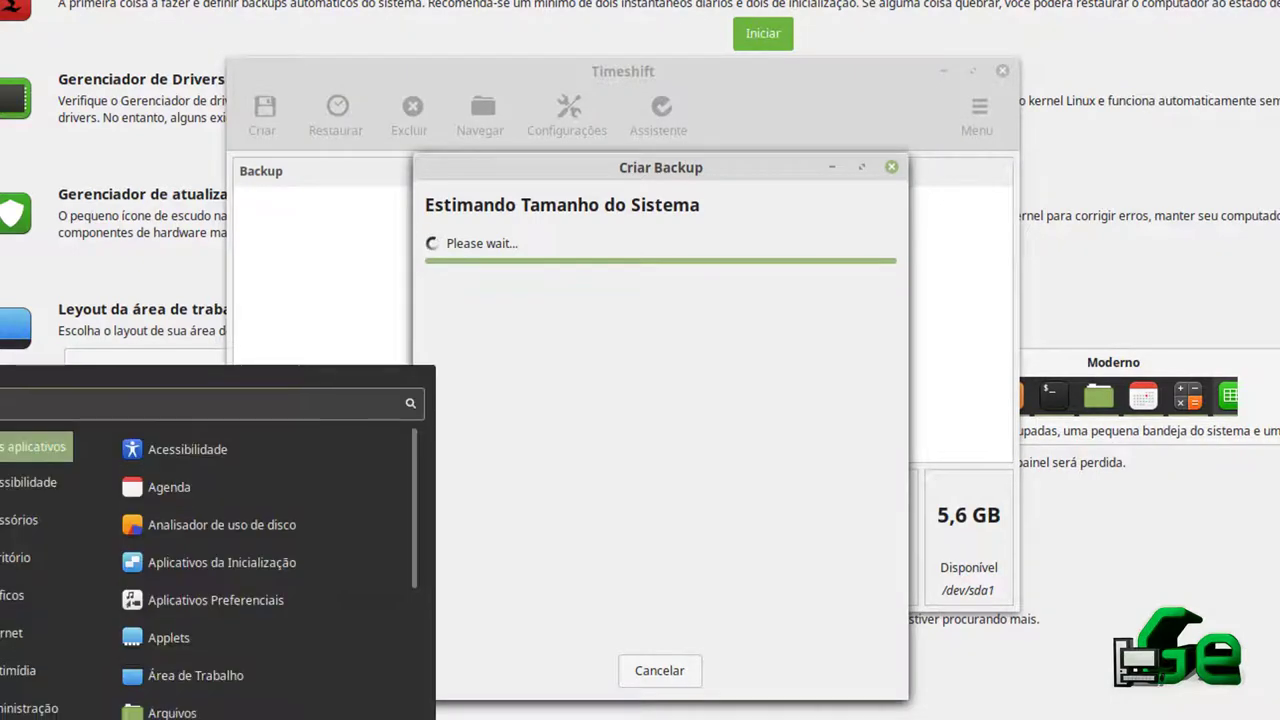
key("Escape")
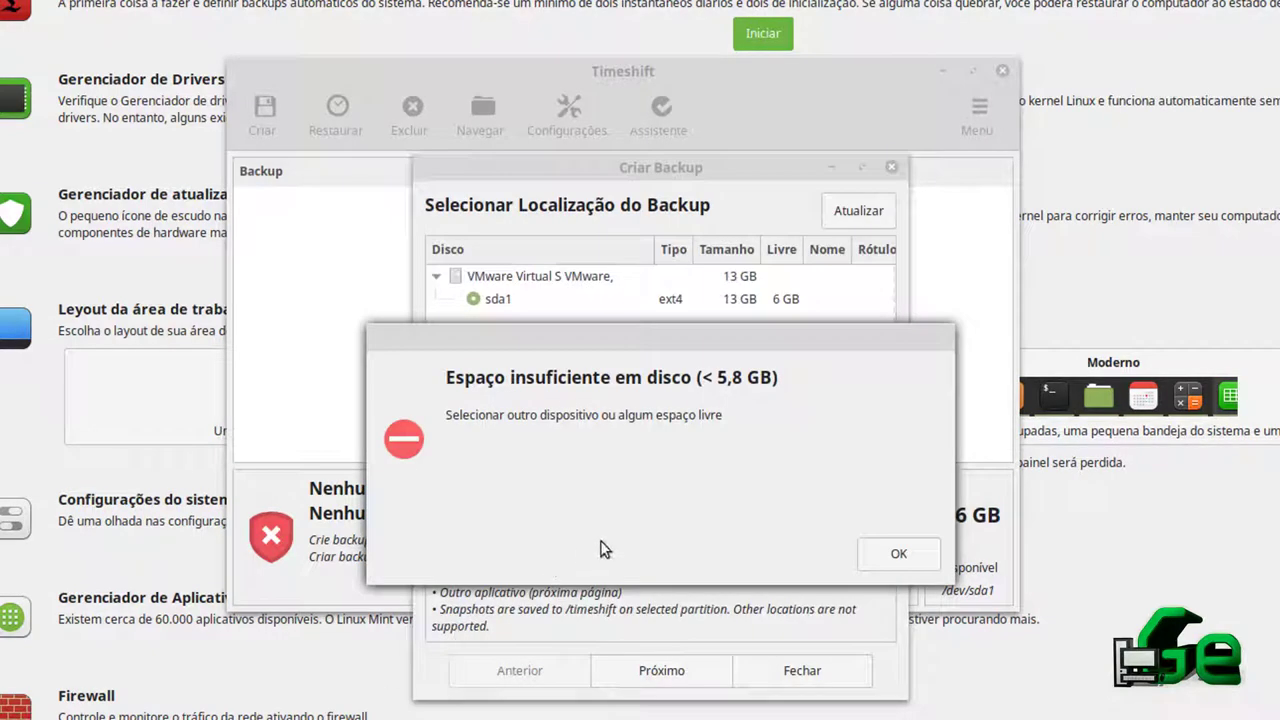
left_click(899, 553)
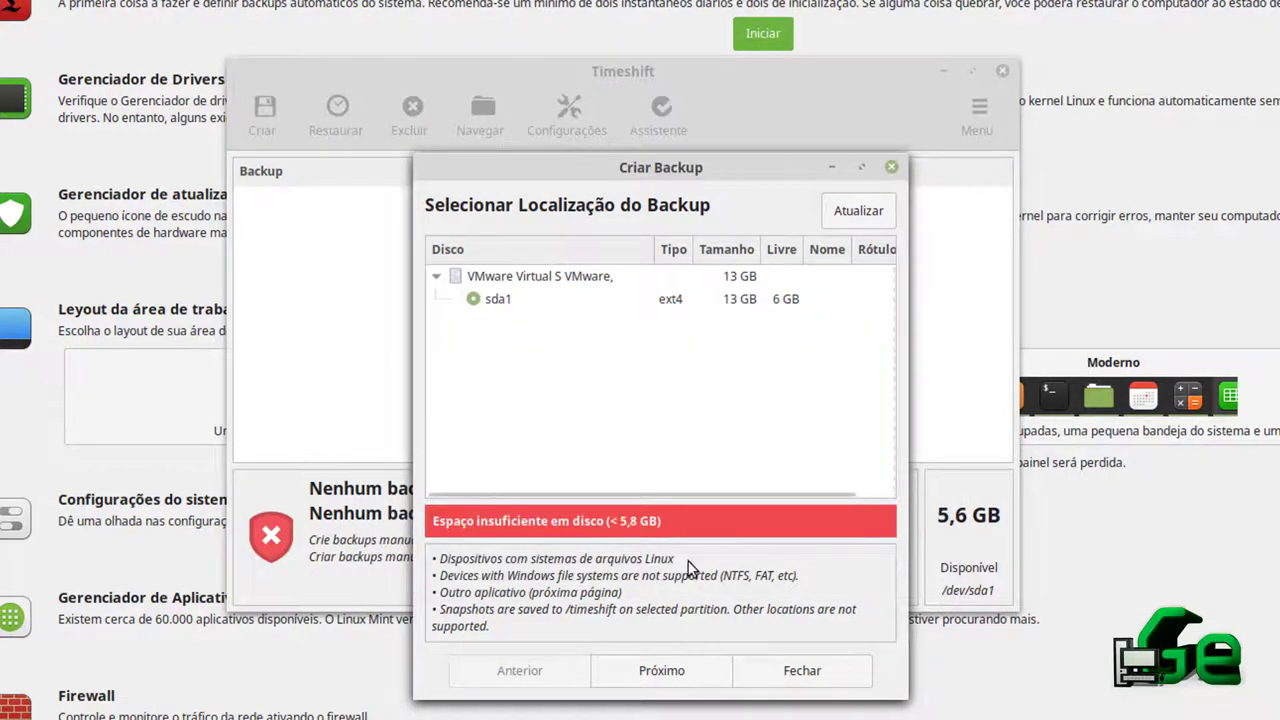
left_click(891, 167)
left_click(563, 138)
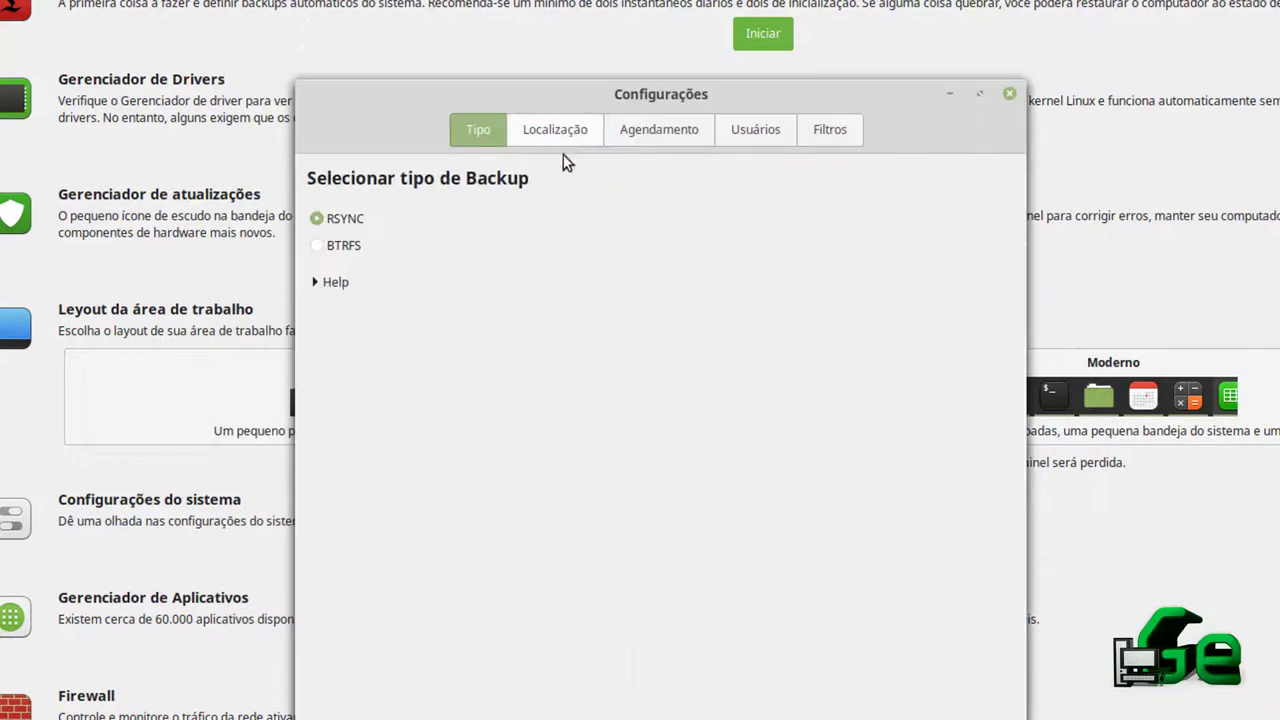
Expand the backup type help, try BTRFS, return to RSYNC, and view the Localização disk list
left_click(535, 129)
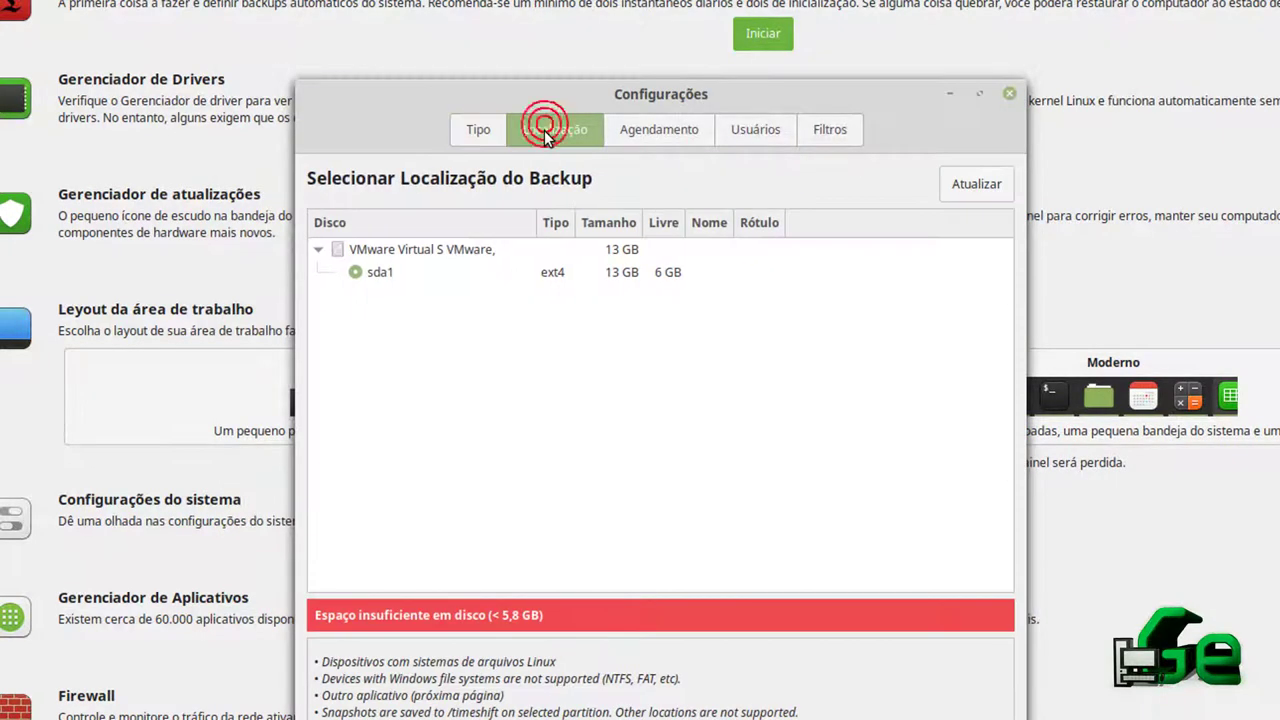
left_click(480, 104)
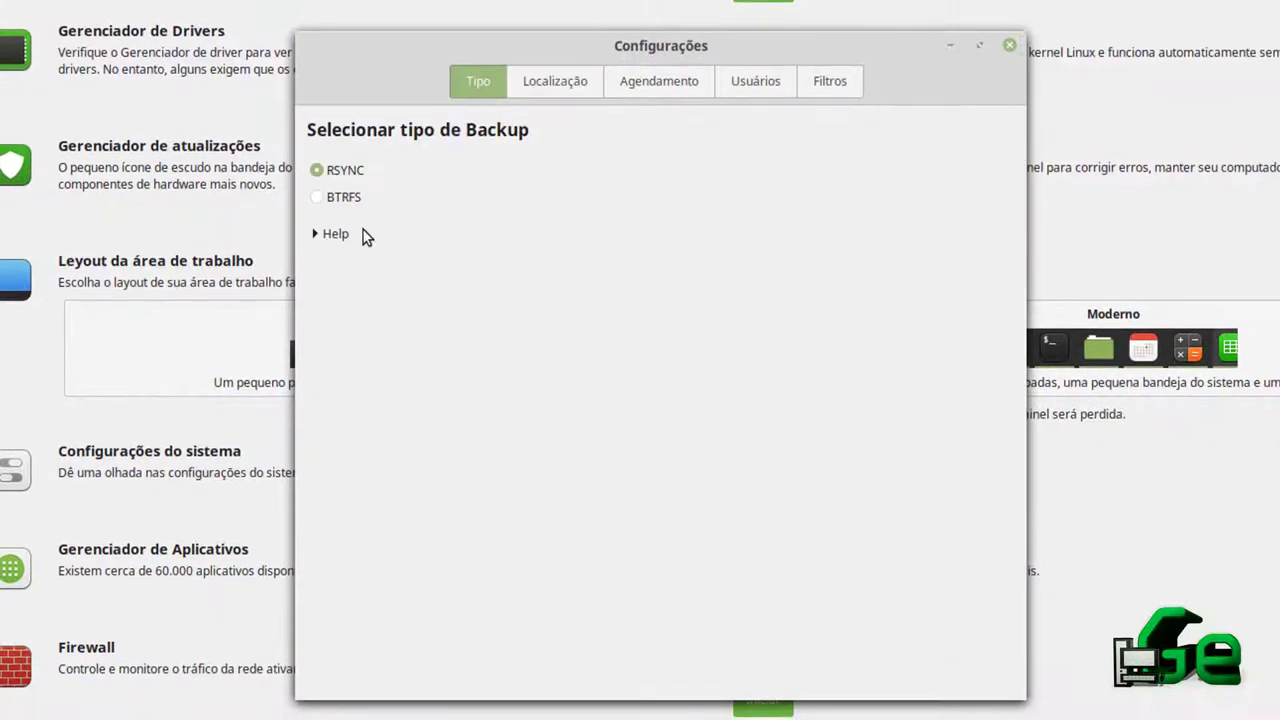
left_click(315, 235)
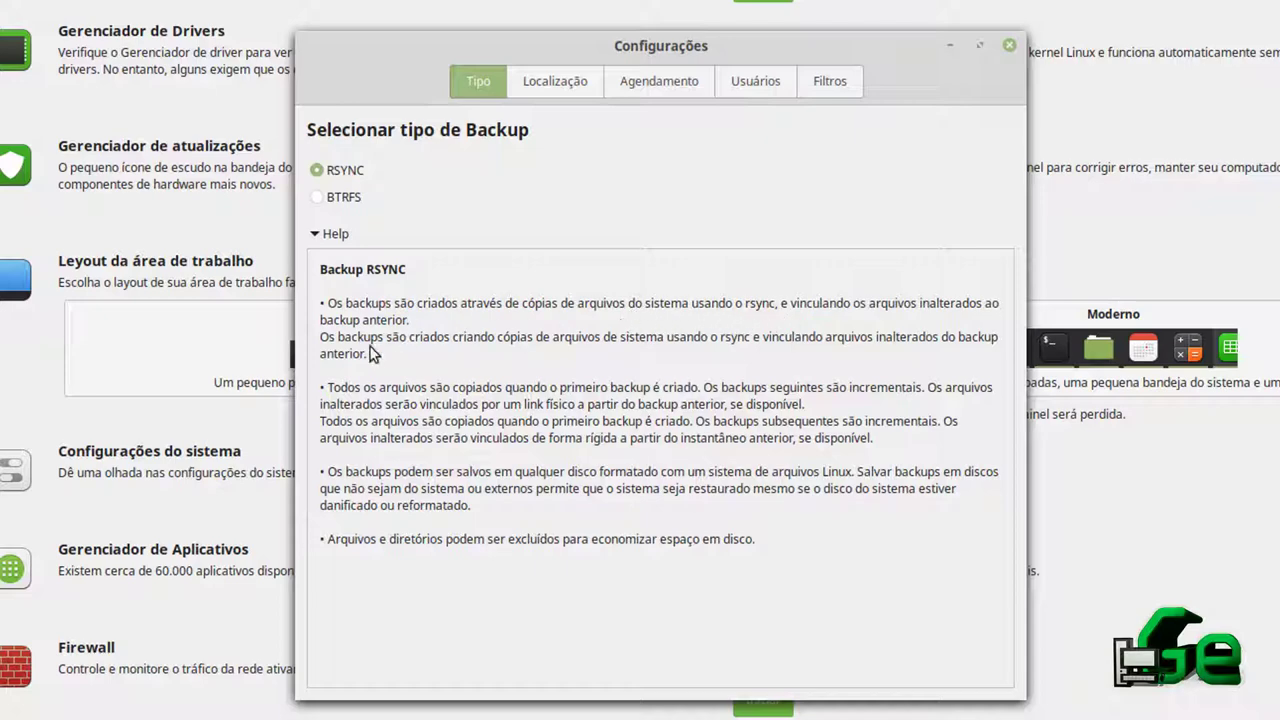
left_click(318, 198)
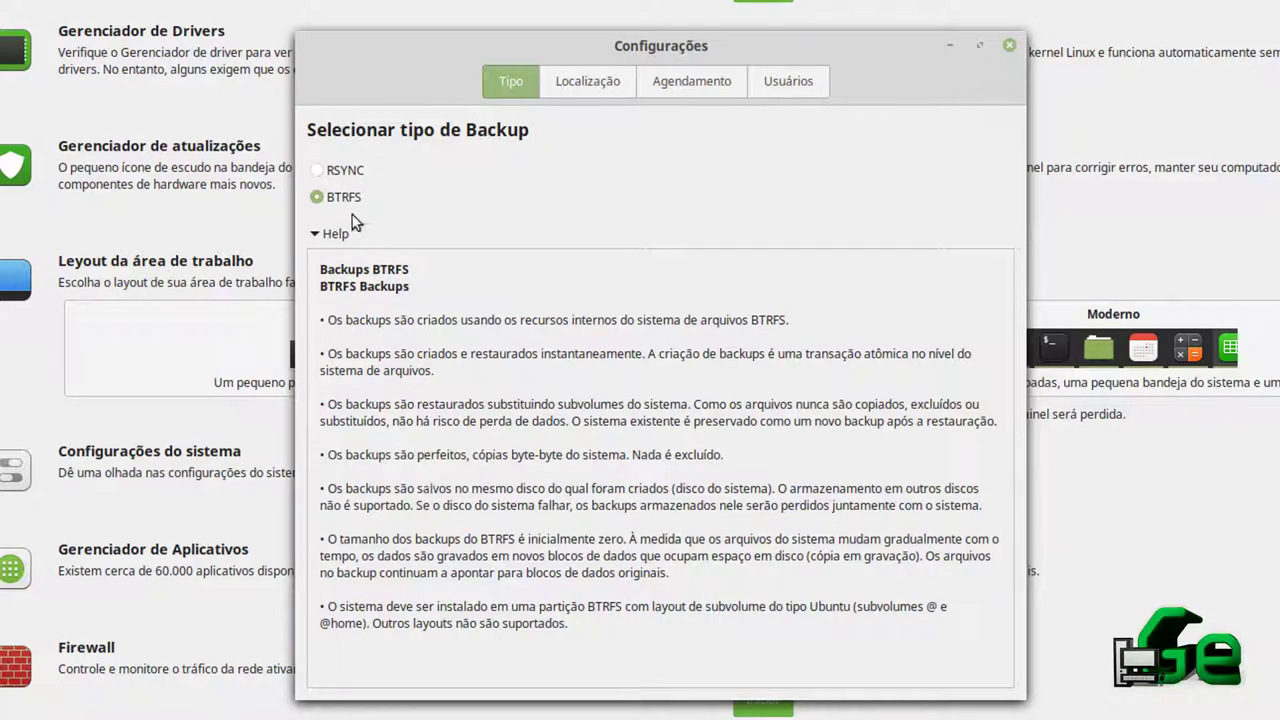
left_click(339, 176)
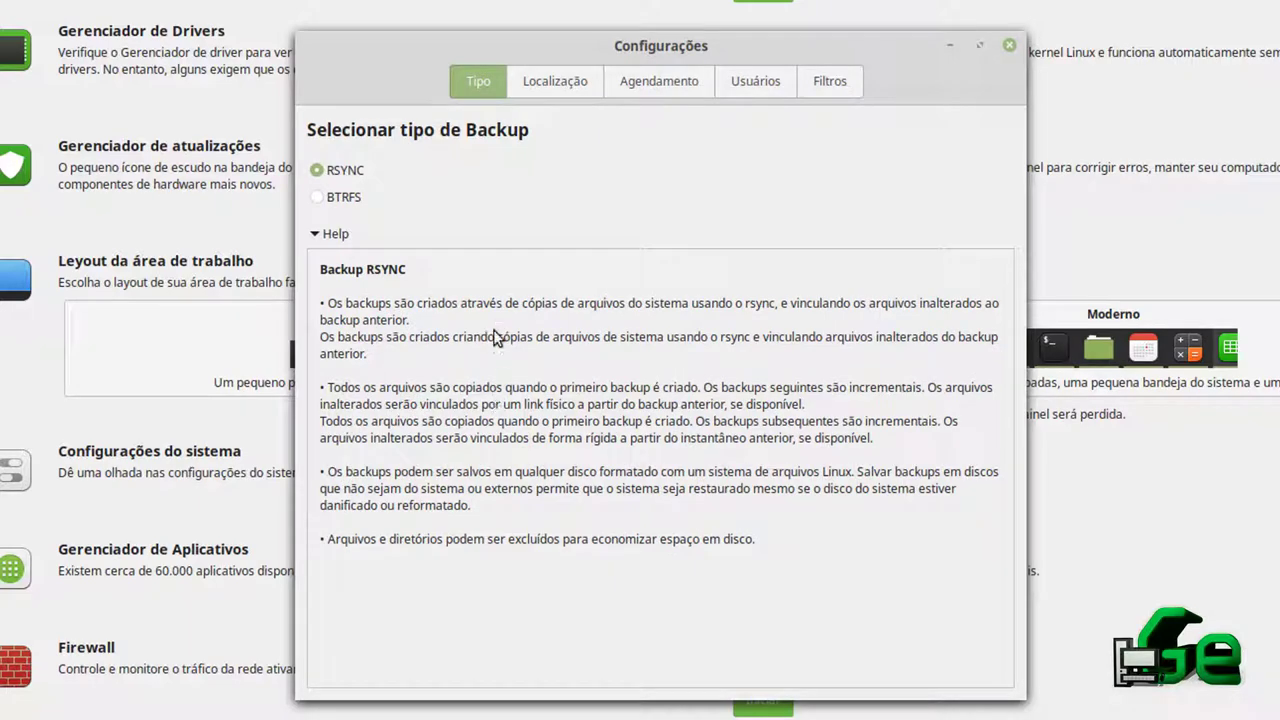
left_click(550, 88)
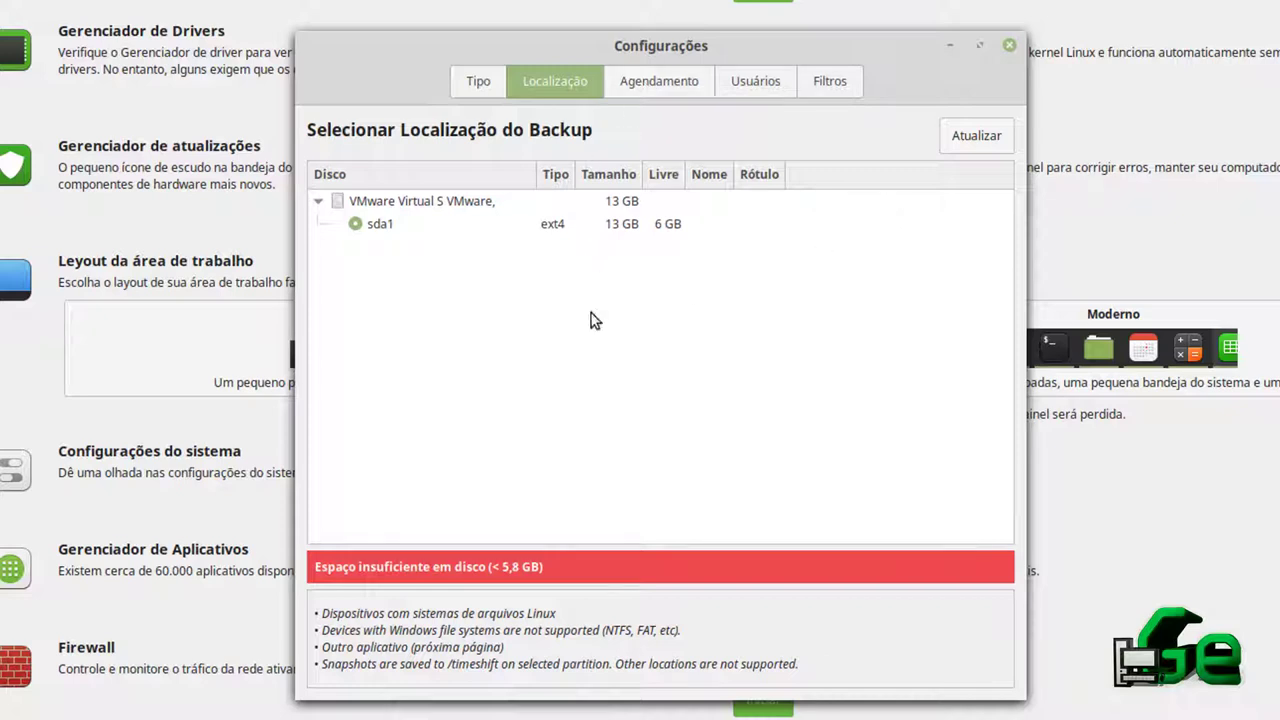
Choose partition sda1 as Timeshift's backup location and move to the Agendamento schedule page
left_click(321, 200)
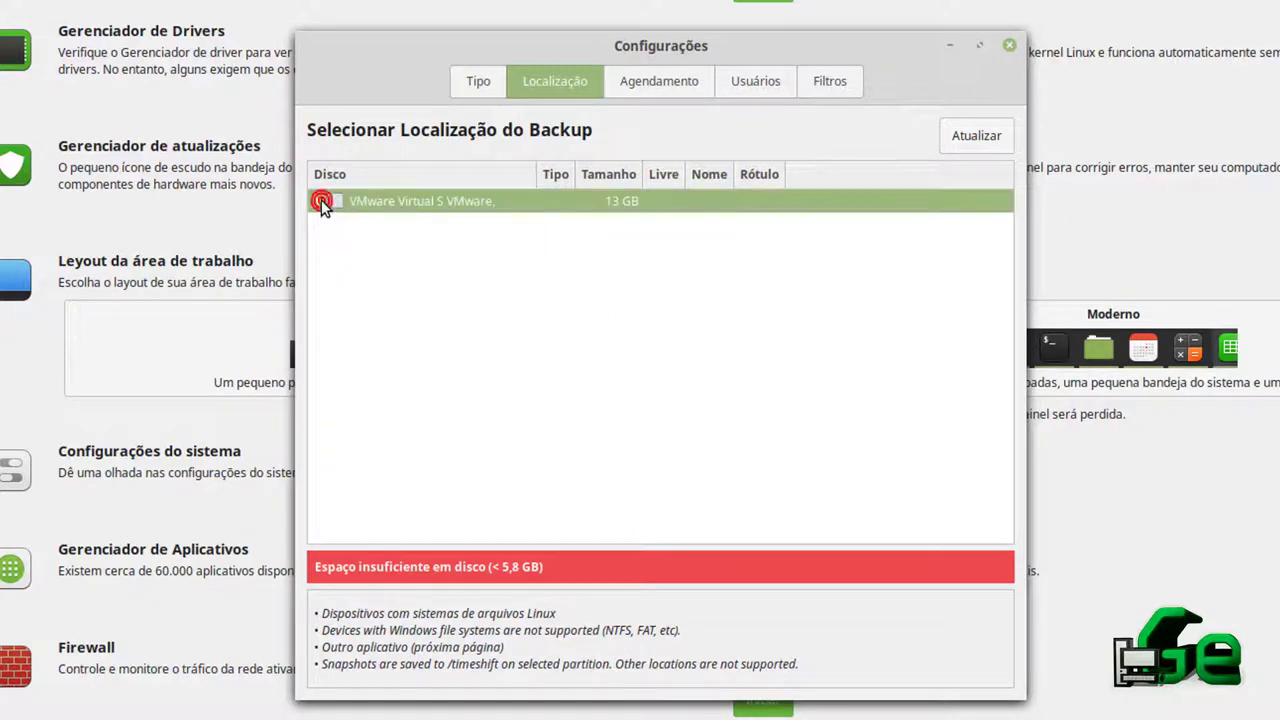
left_click(380, 226)
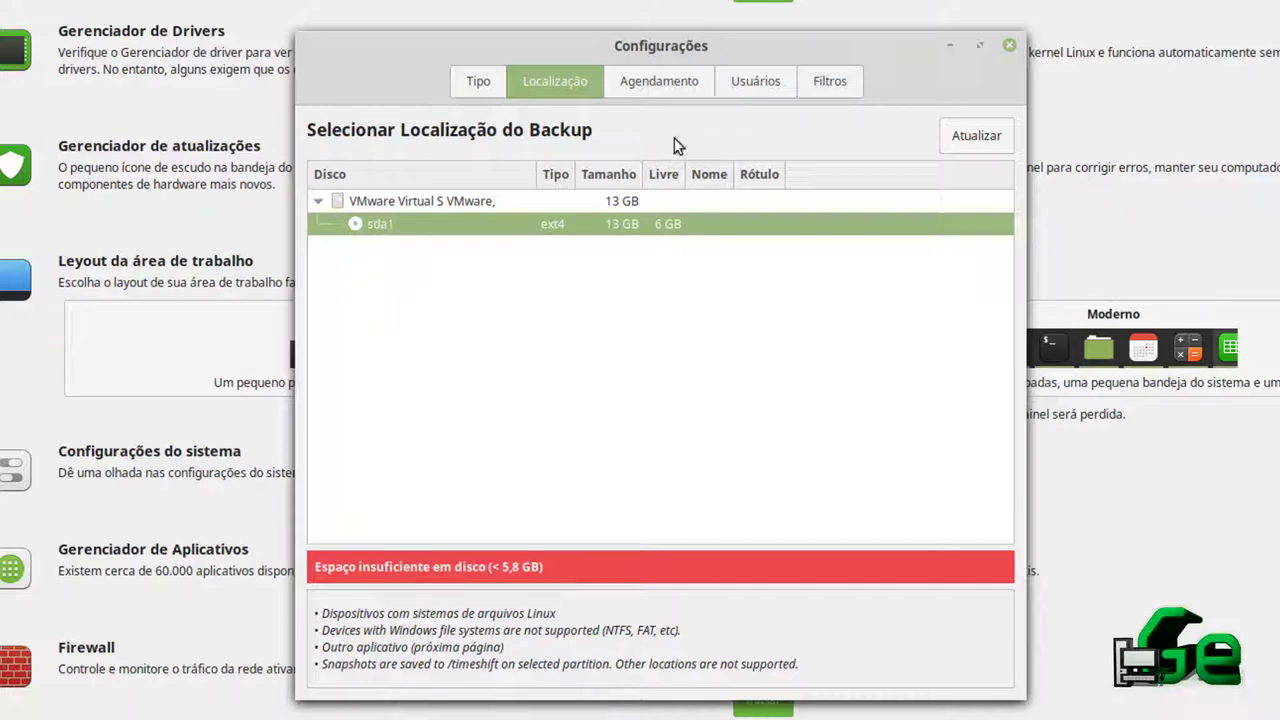
left_click(674, 87)
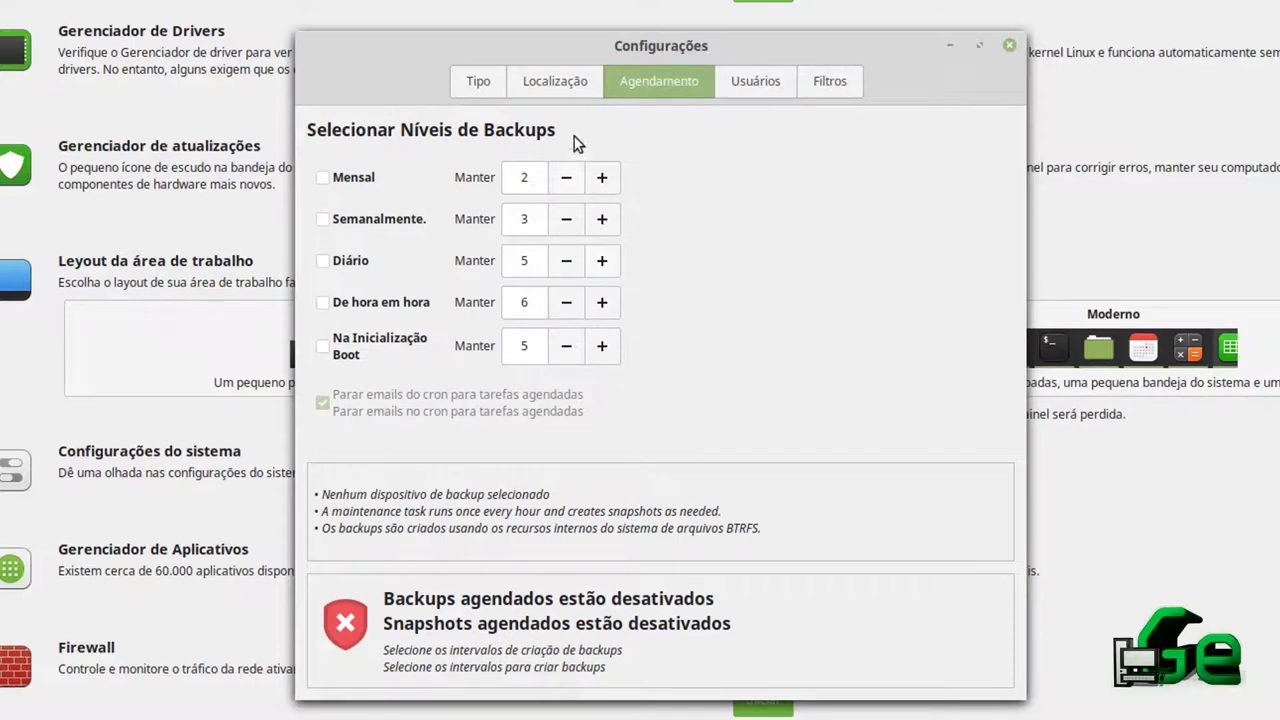
Review Timeshift's location and schedule pages, checking the boot snapshot count of 5, then open Usuários
left_click(559, 91)
left_click(650, 84)
left_click_drag(530, 346, 408, 336)
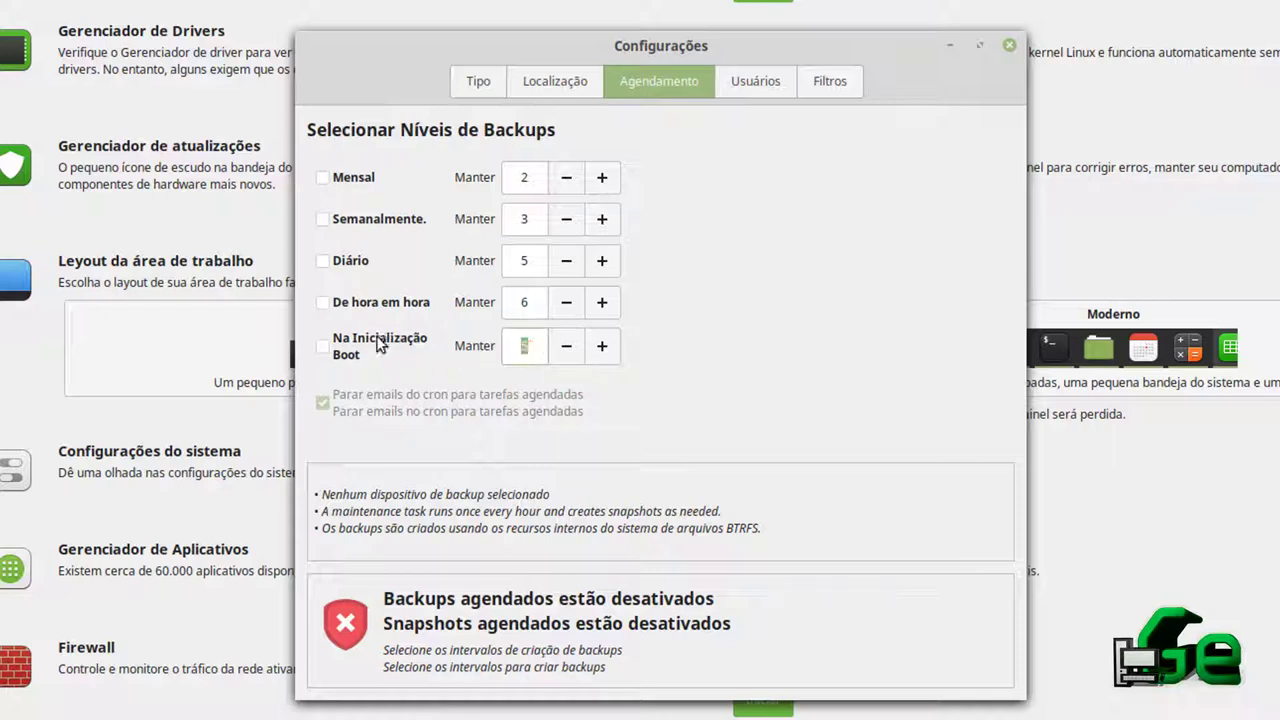
left_click(748, 92)
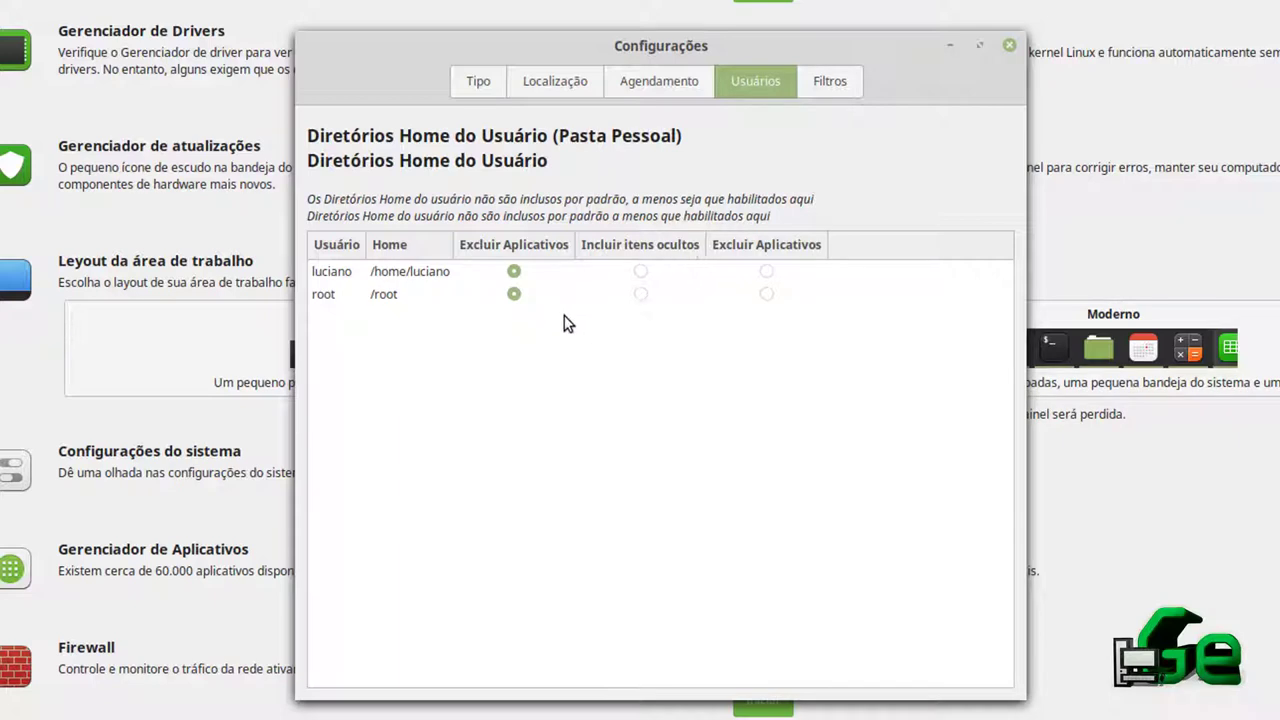
On Filtros, switch the home folder and /root rows to include, then back to exclude
left_click(820, 90)
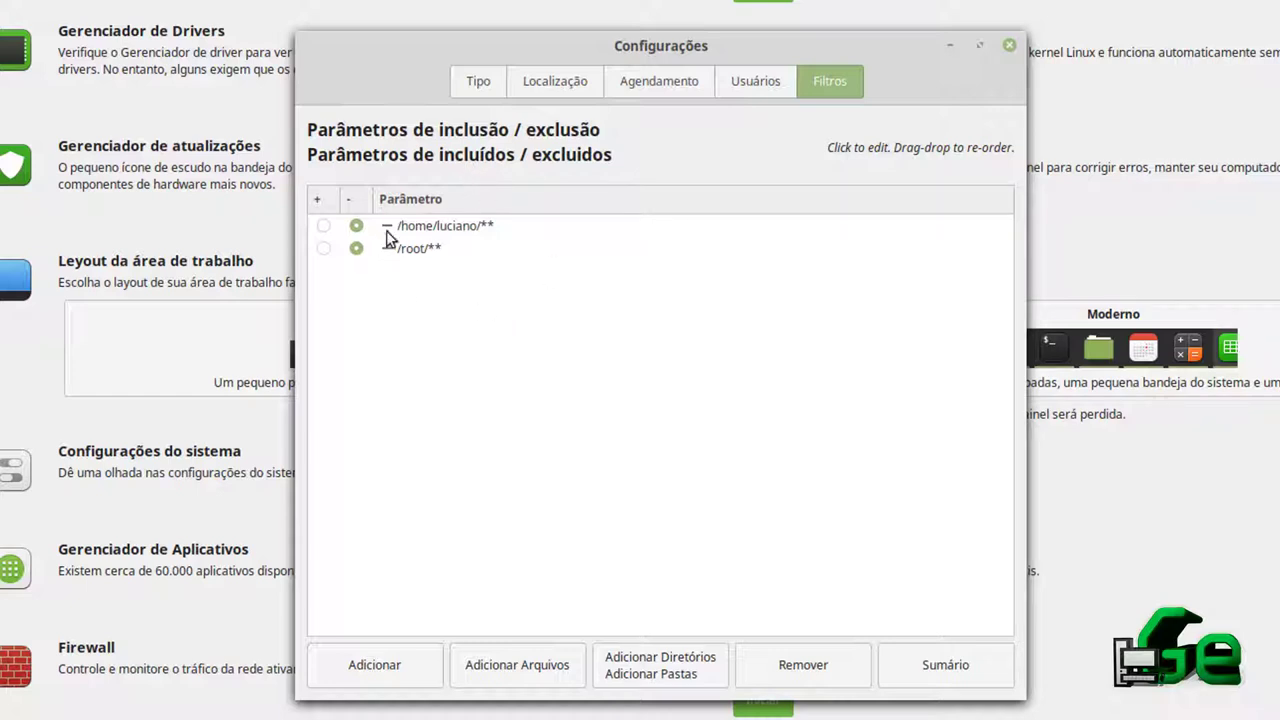
left_click(323, 226)
left_click(324, 249)
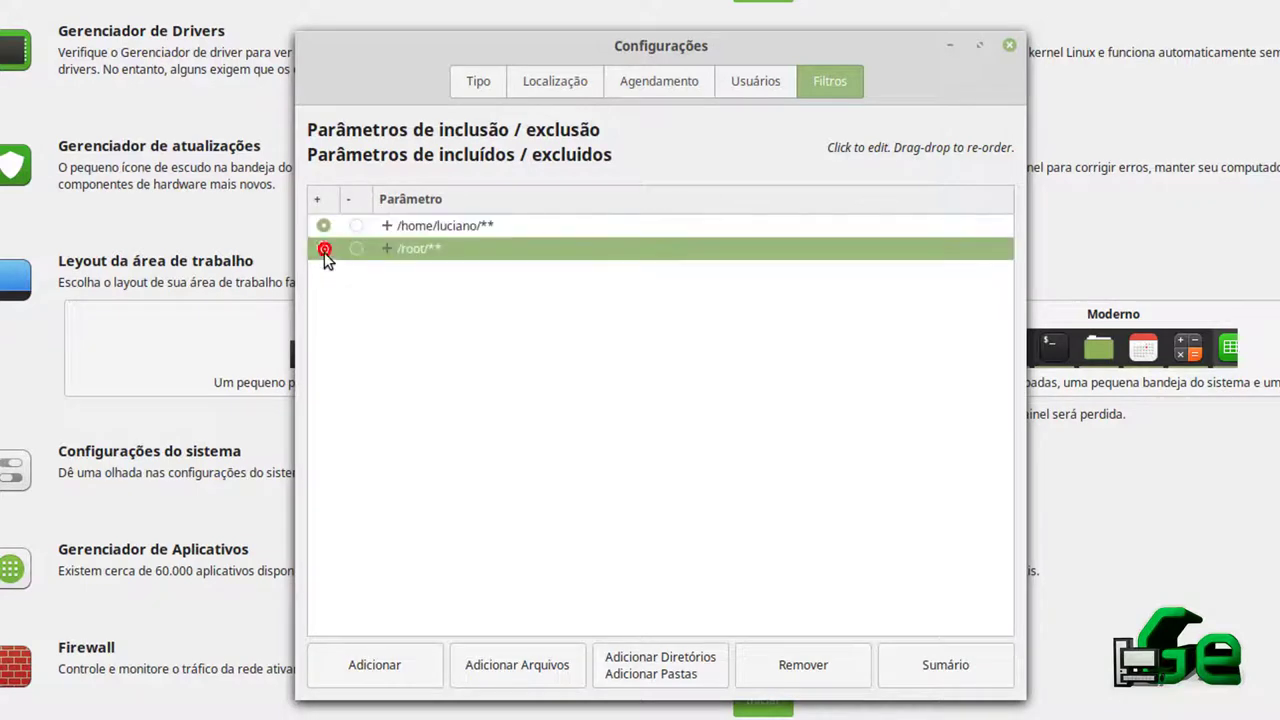
left_click(356, 248)
left_click(356, 226)
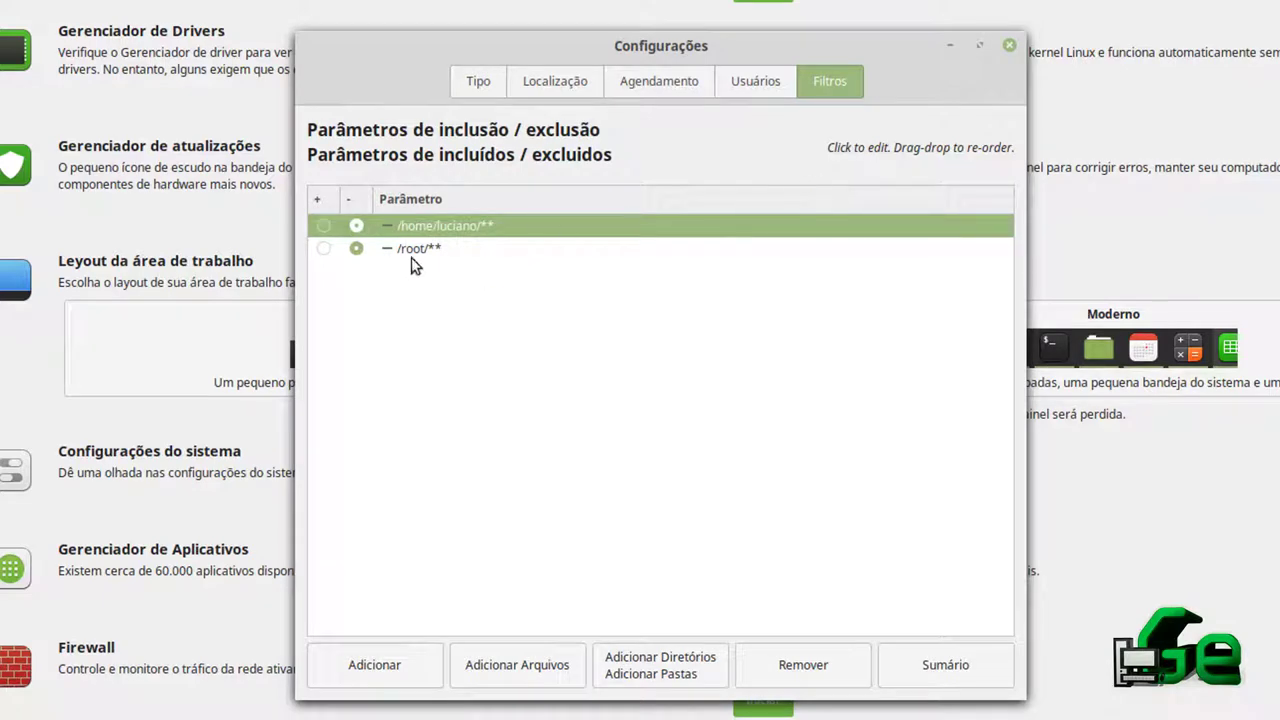
Step back through the settings tabs, close Timeshift, and decline choosing another backup device
left_click(756, 82)
left_click(650, 80)
left_click(578, 81)
left_click(480, 82)
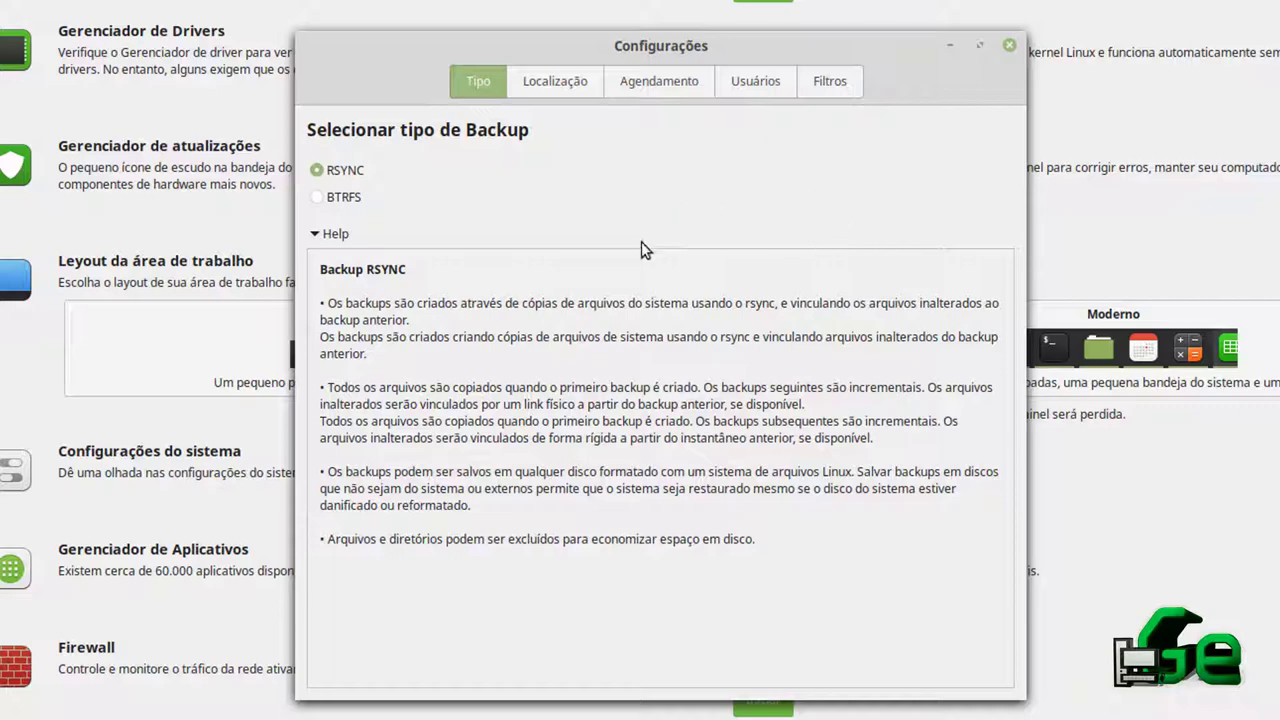
left_click(1009, 47)
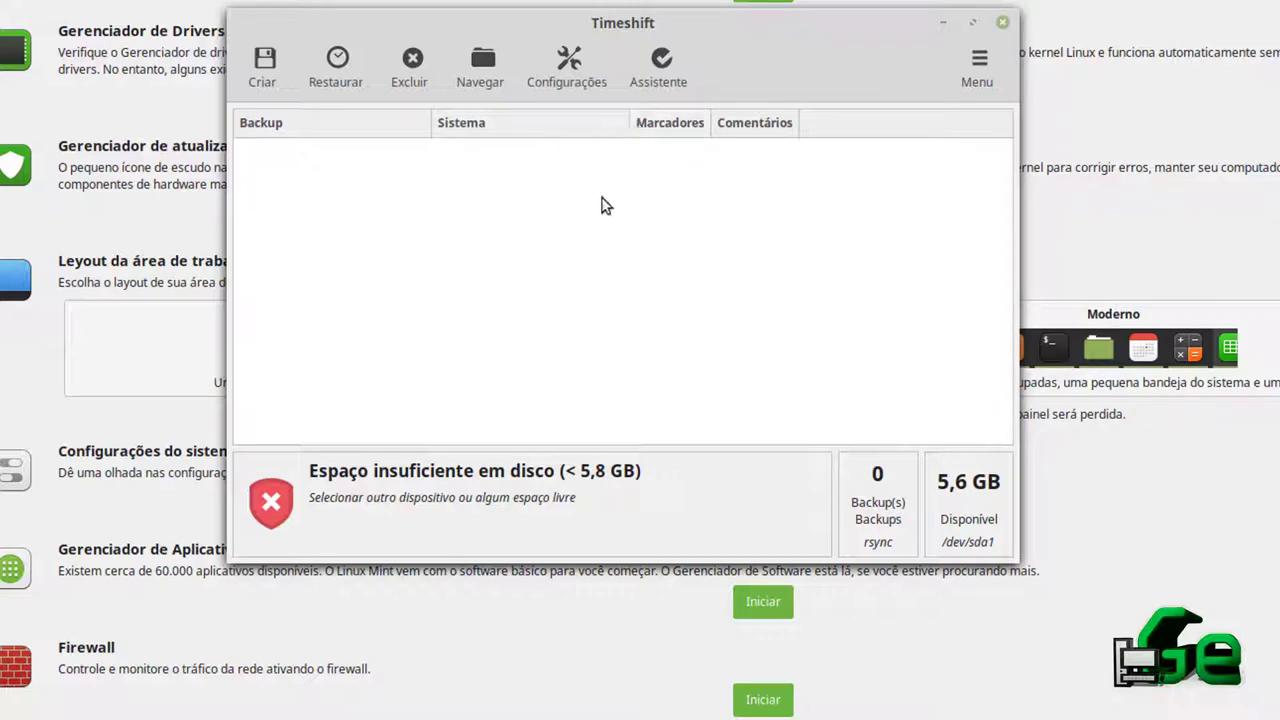
left_click(1001, 21)
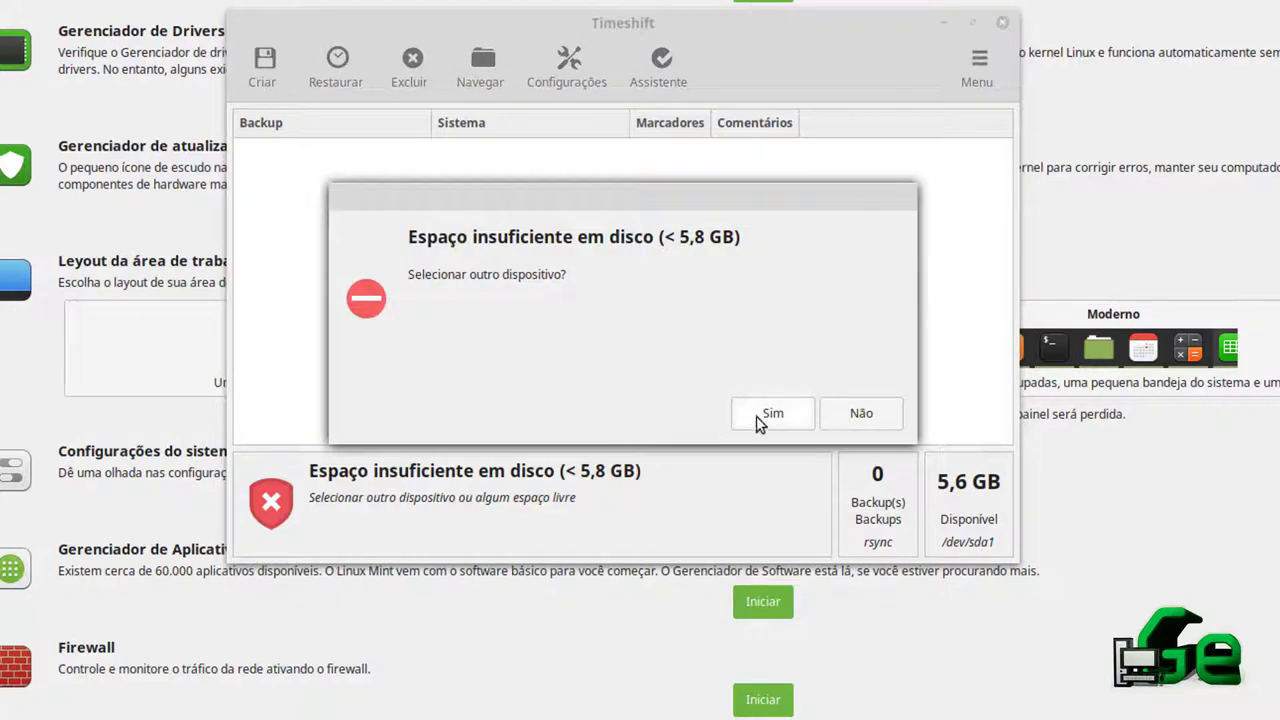
left_click(835, 415)
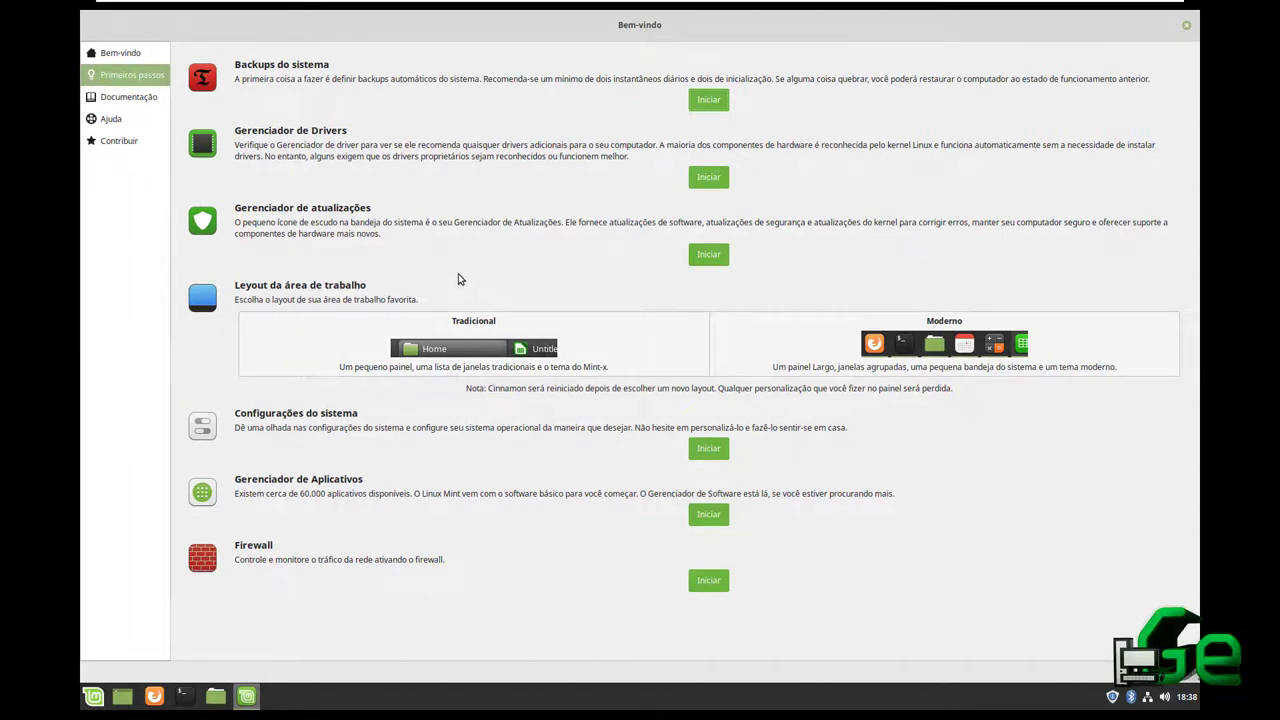
Launch Driver Manager from the Welcome screen, authenticating with the administrator password
left_click(700, 174)
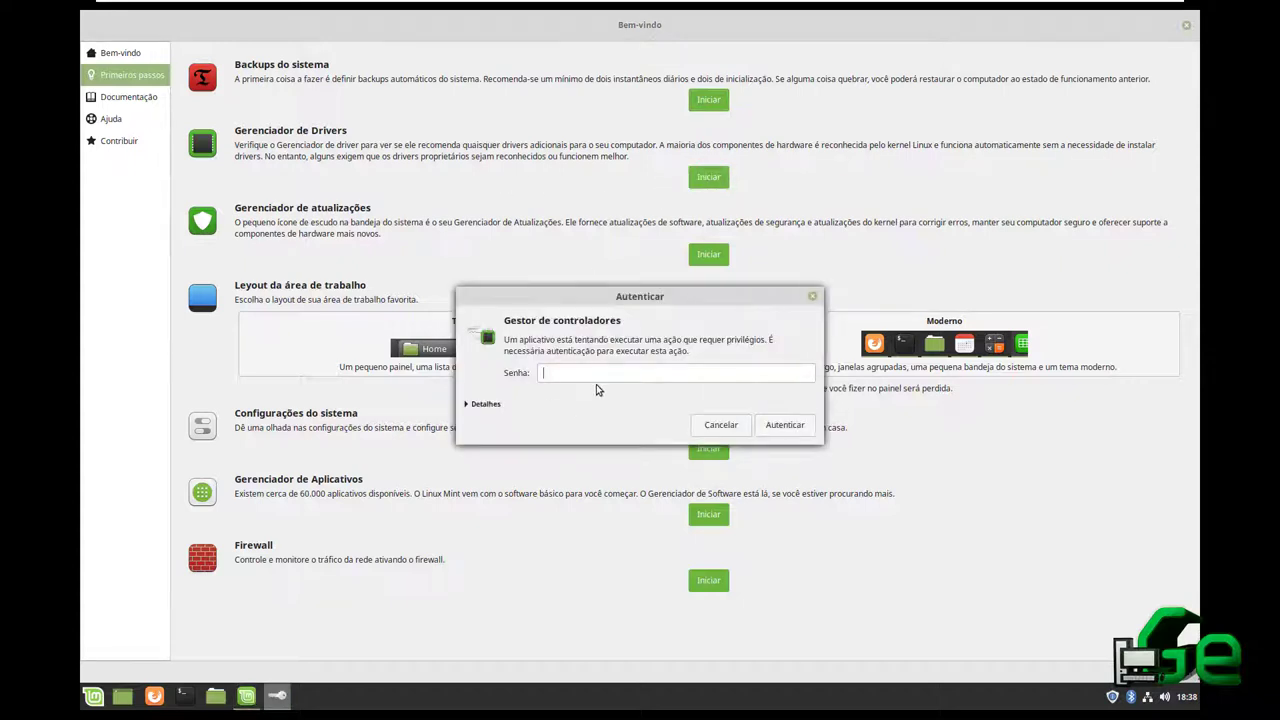
type("*****")
left_click(783, 424)
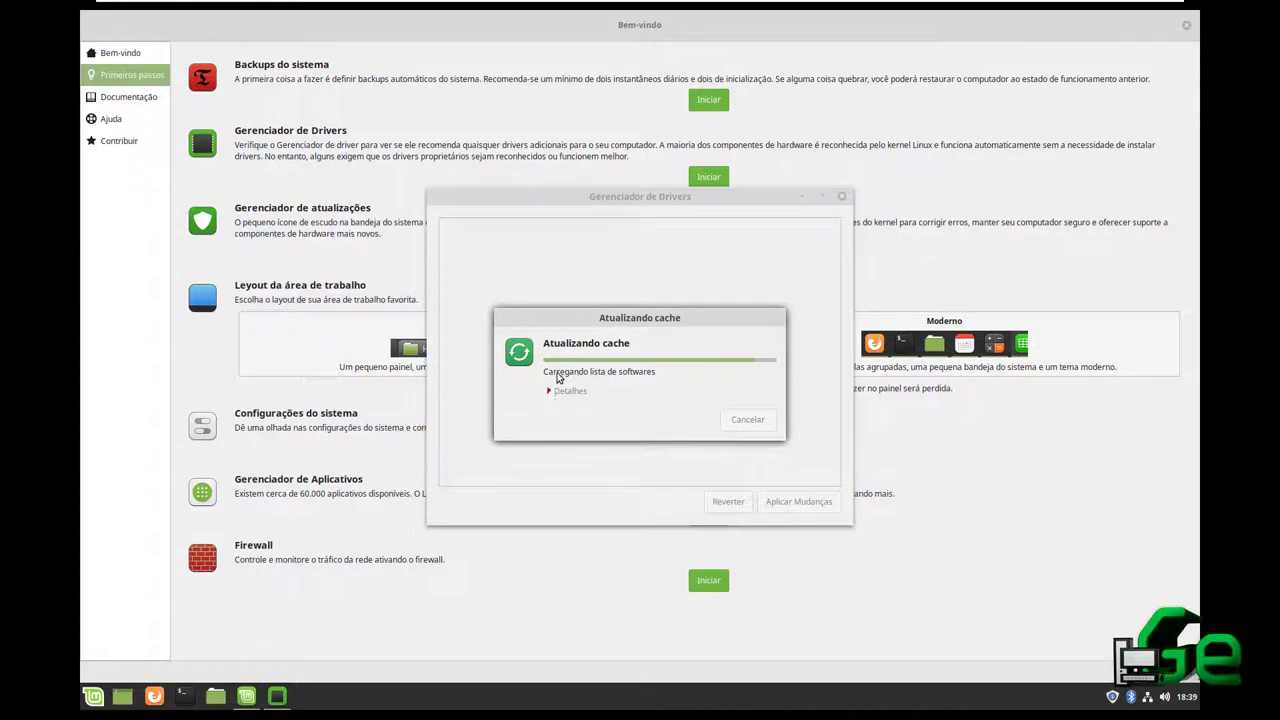
Move the cache update dialog and Driver Manager window aside and expand the cache details
left_click_drag(600, 322, 595, 297)
left_click(543, 367)
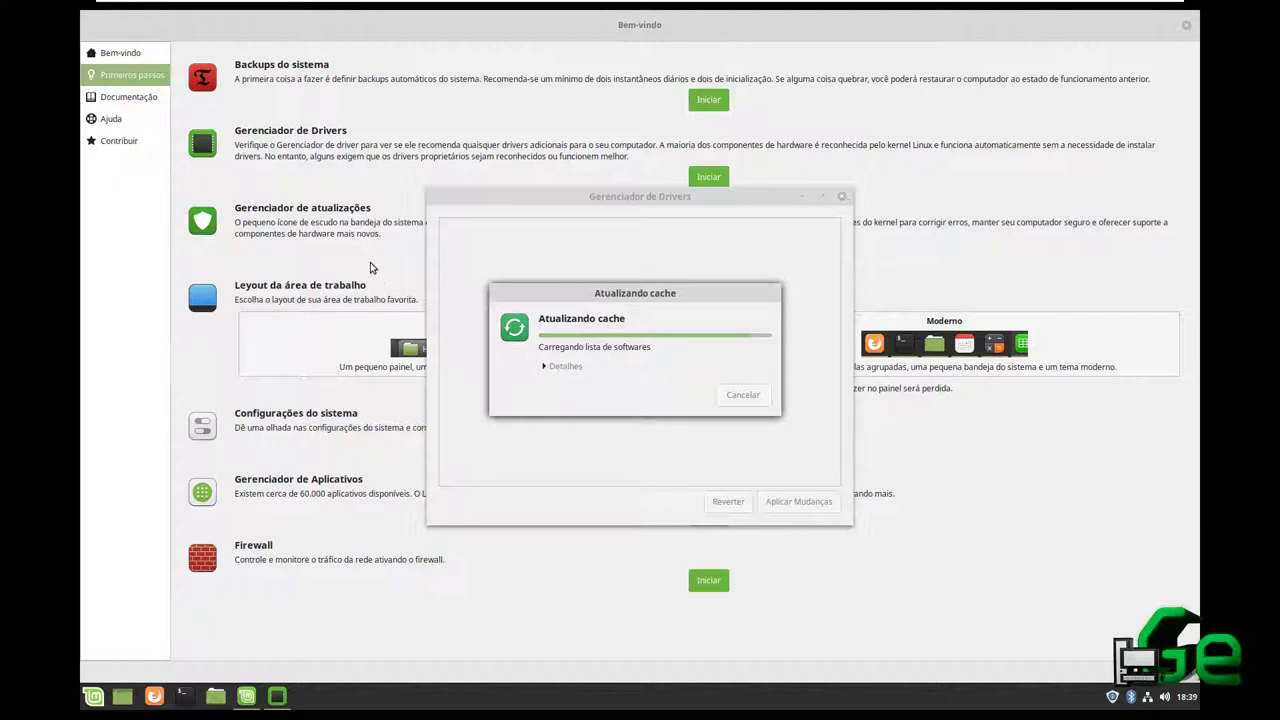
left_click_drag(612, 206, 430, 290)
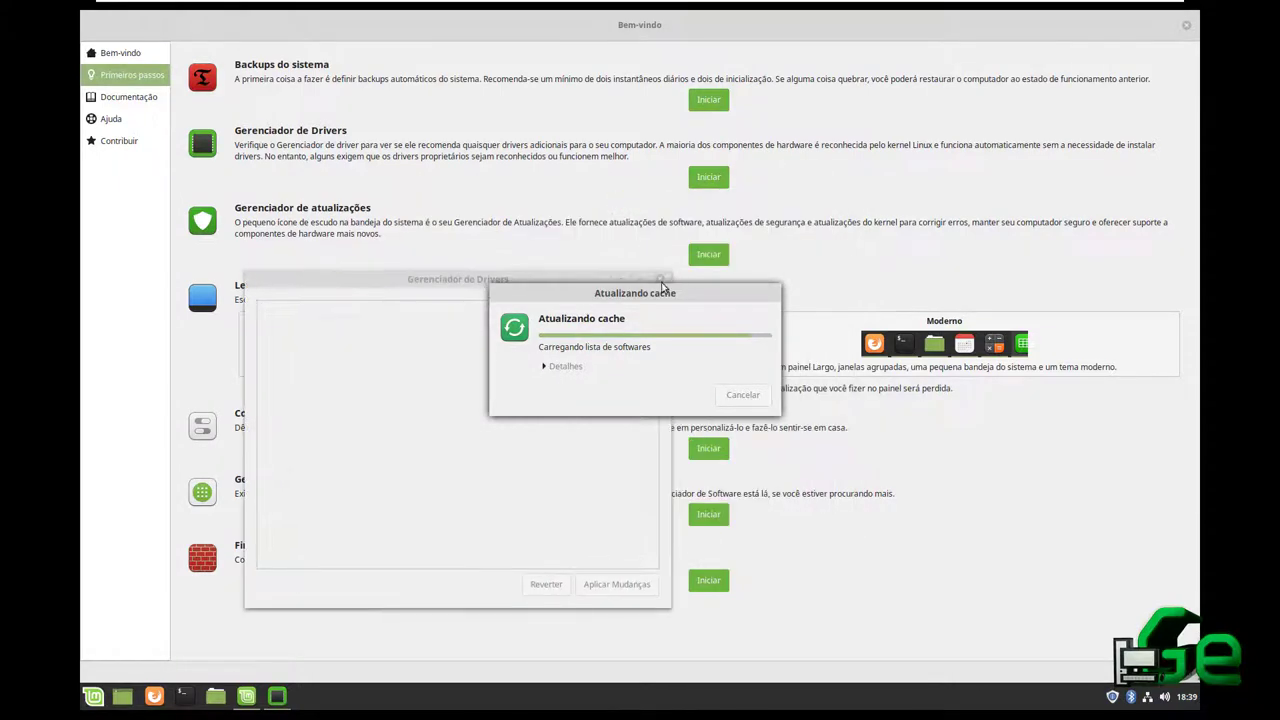
left_click_drag(663, 293, 492, 374)
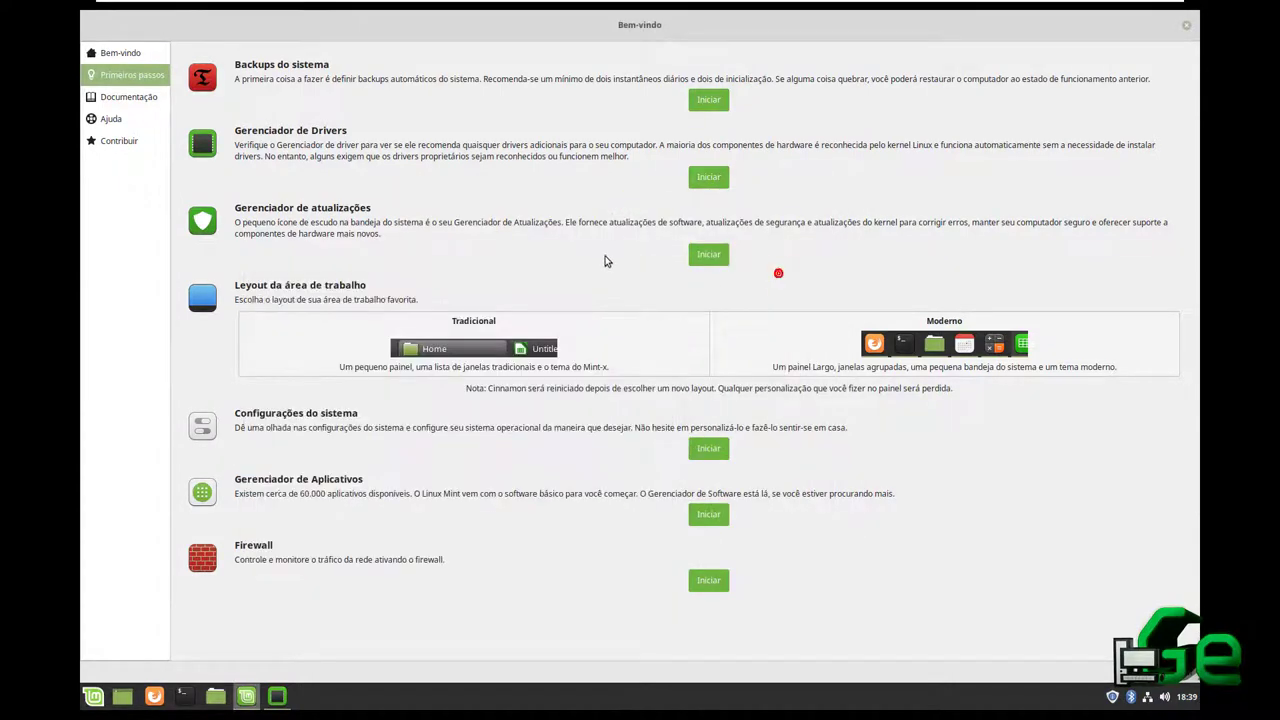
Launch Update Manager and switch the desktop to the Traditional layout, dismissing the rendering notice
left_click(712, 254)
left_click(358, 392)
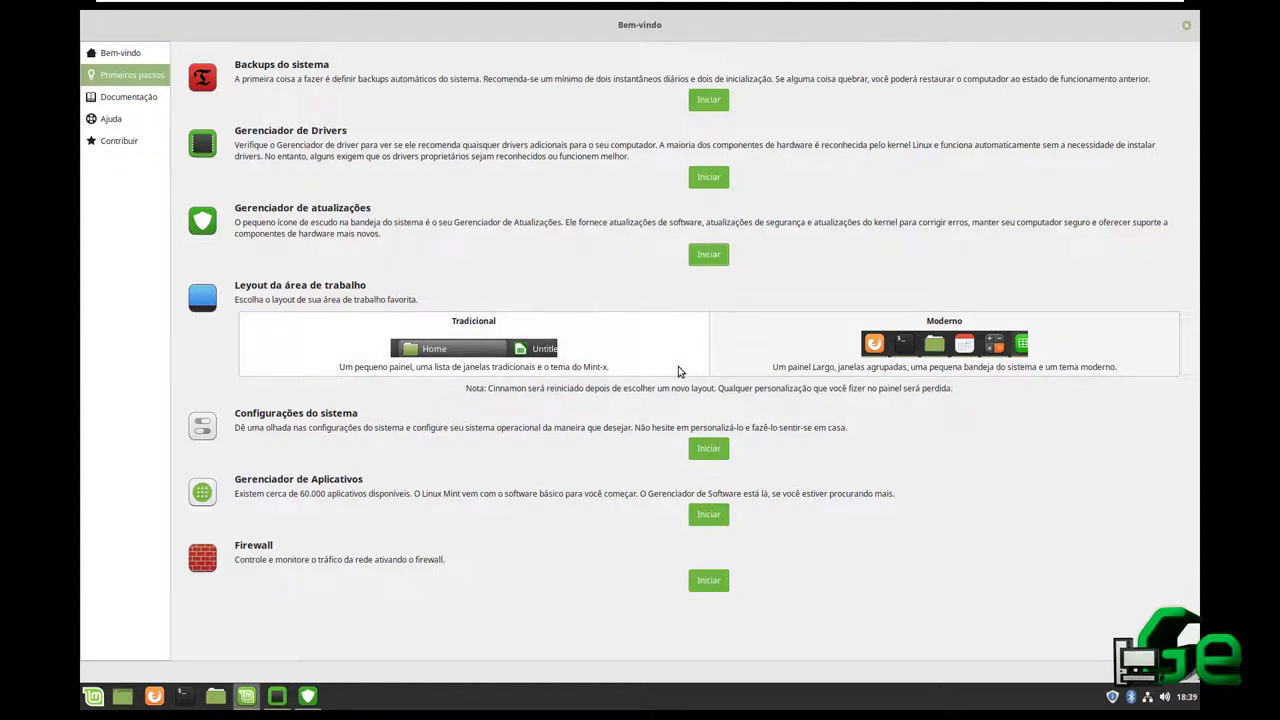
left_click(737, 358)
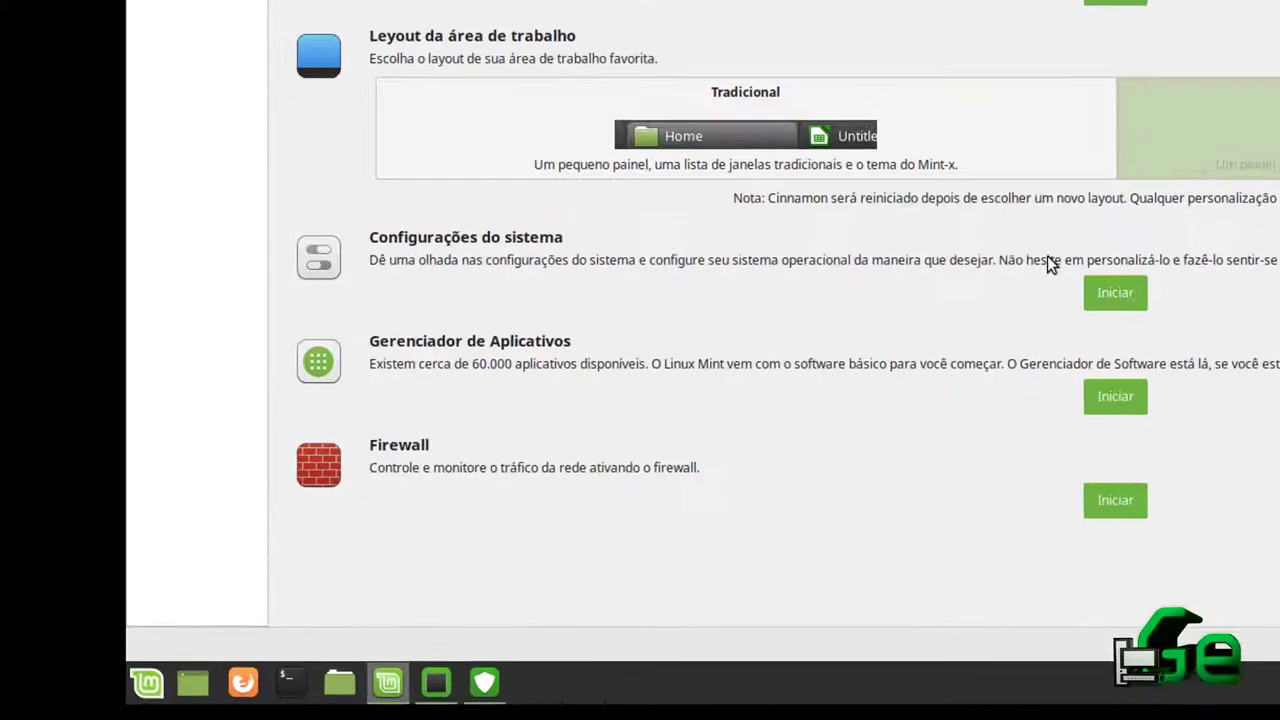
left_click(570, 358)
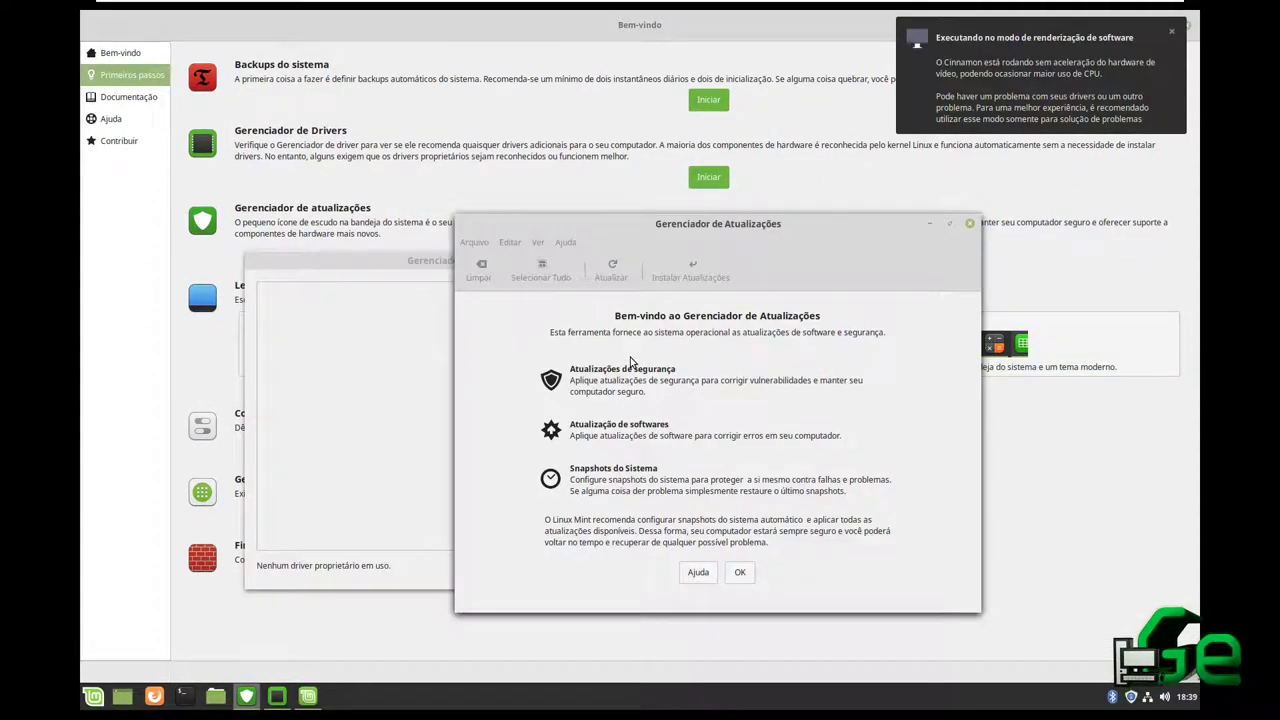
left_click(1171, 33)
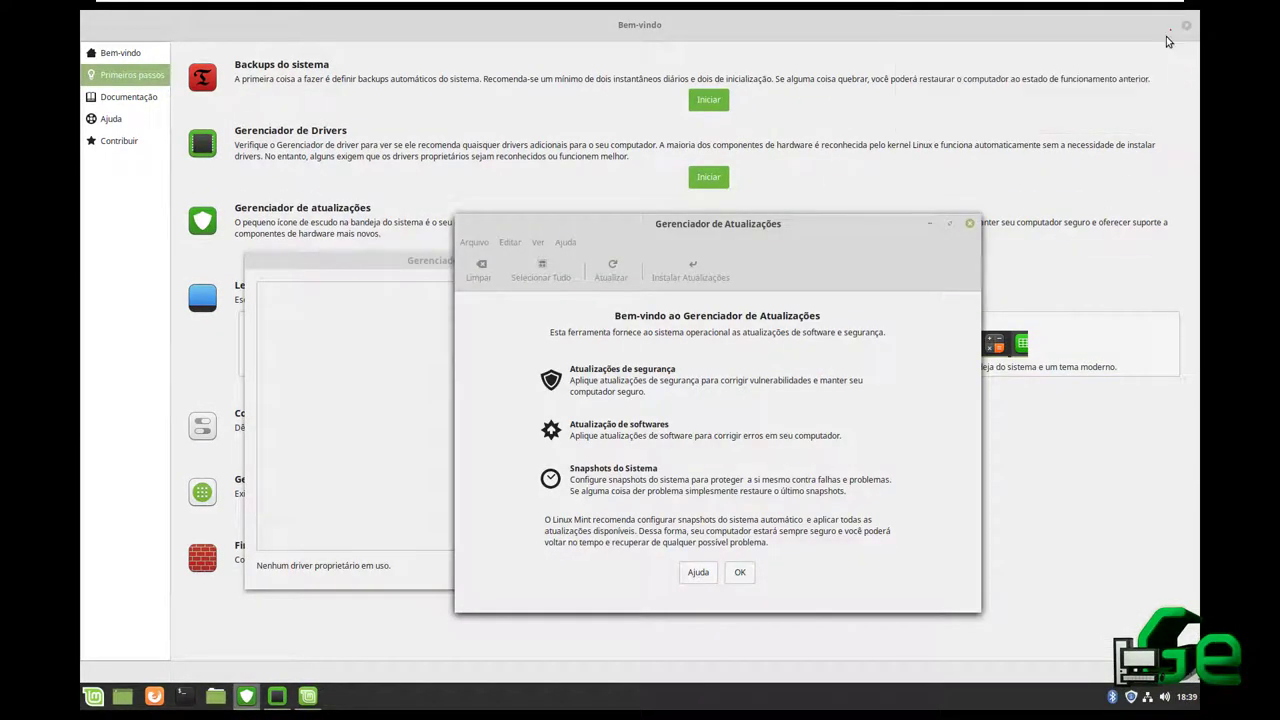
left_click(1022, 285)
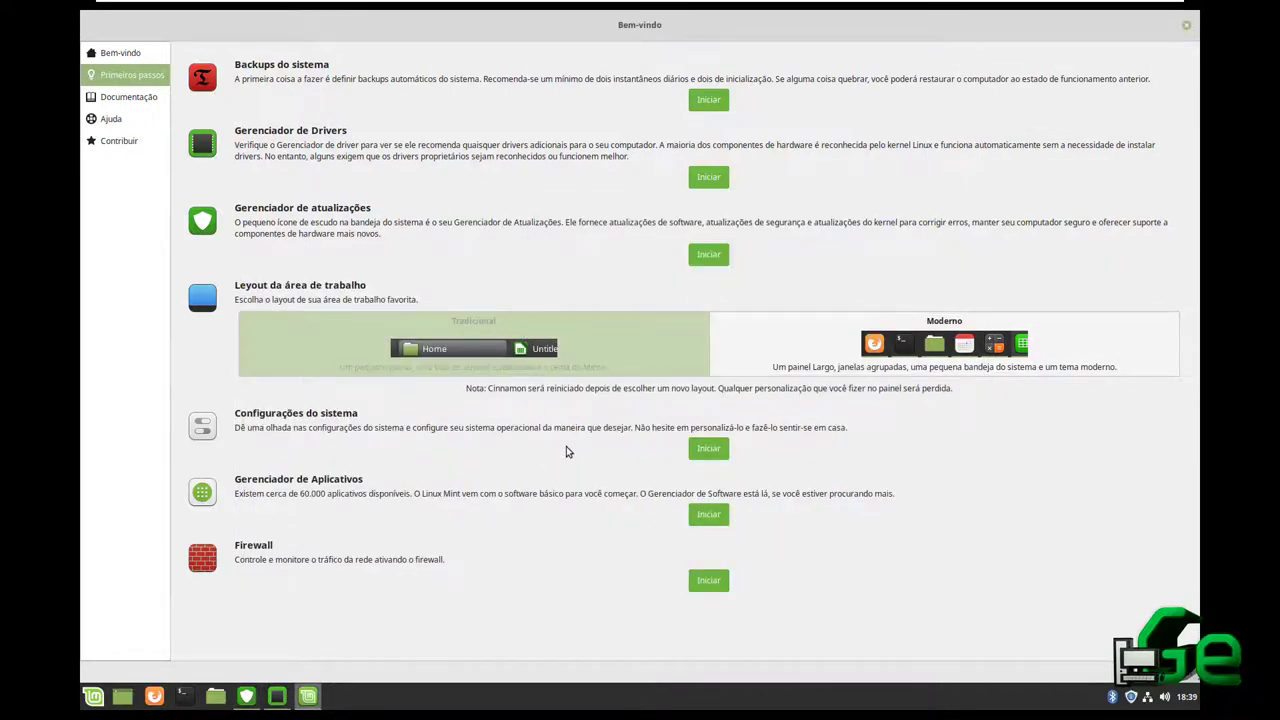
left_click(761, 352)
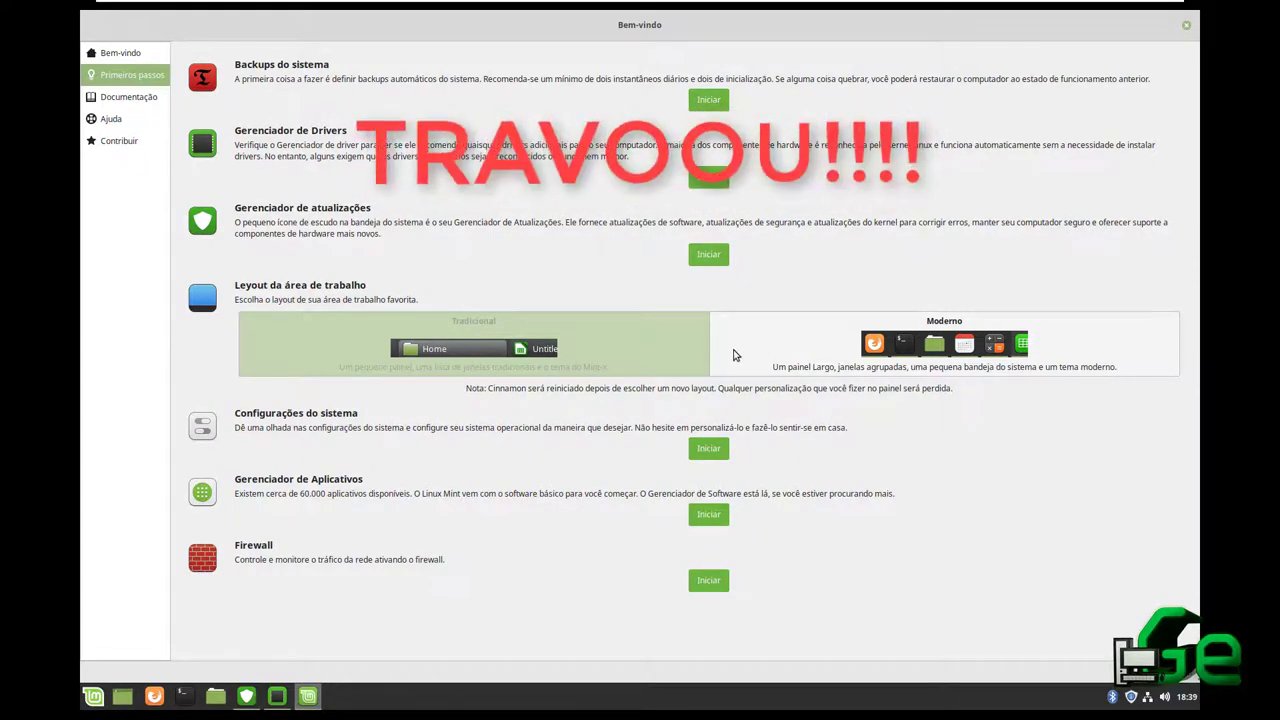
left_click(667, 350)
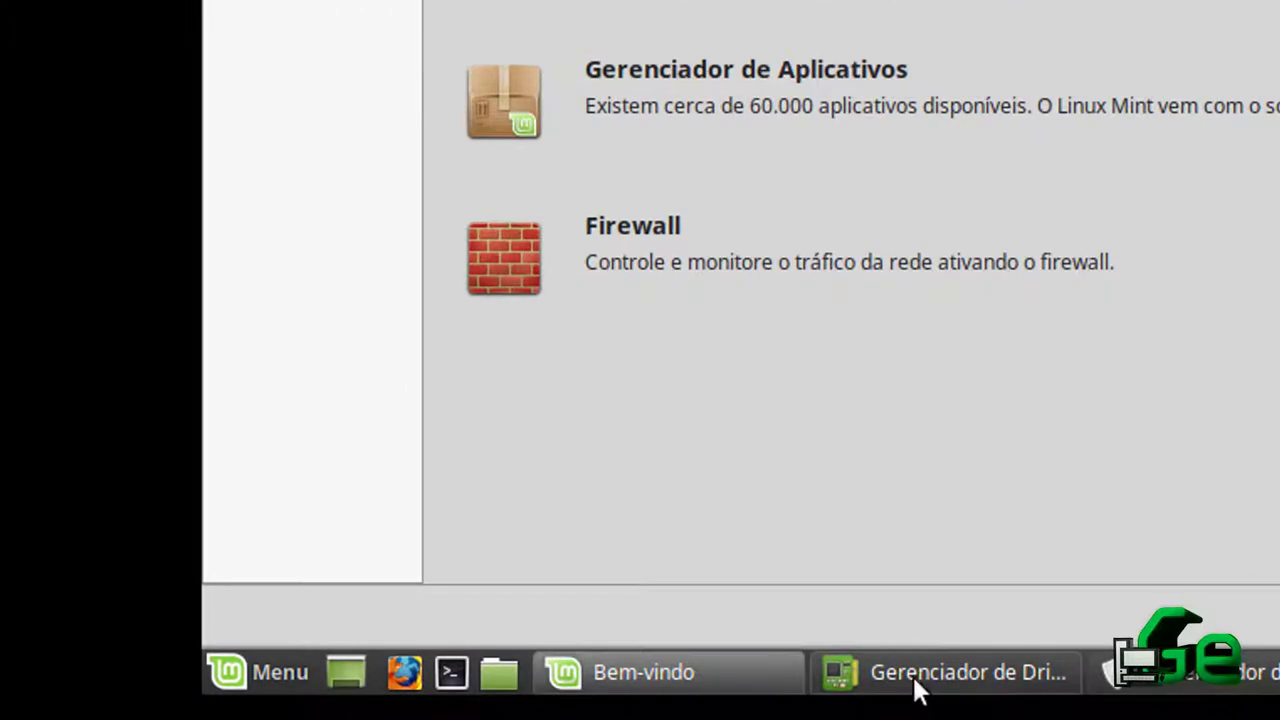
Bring Driver Manager forward and rearrange it and the Update Manager window
left_click(395, 705)
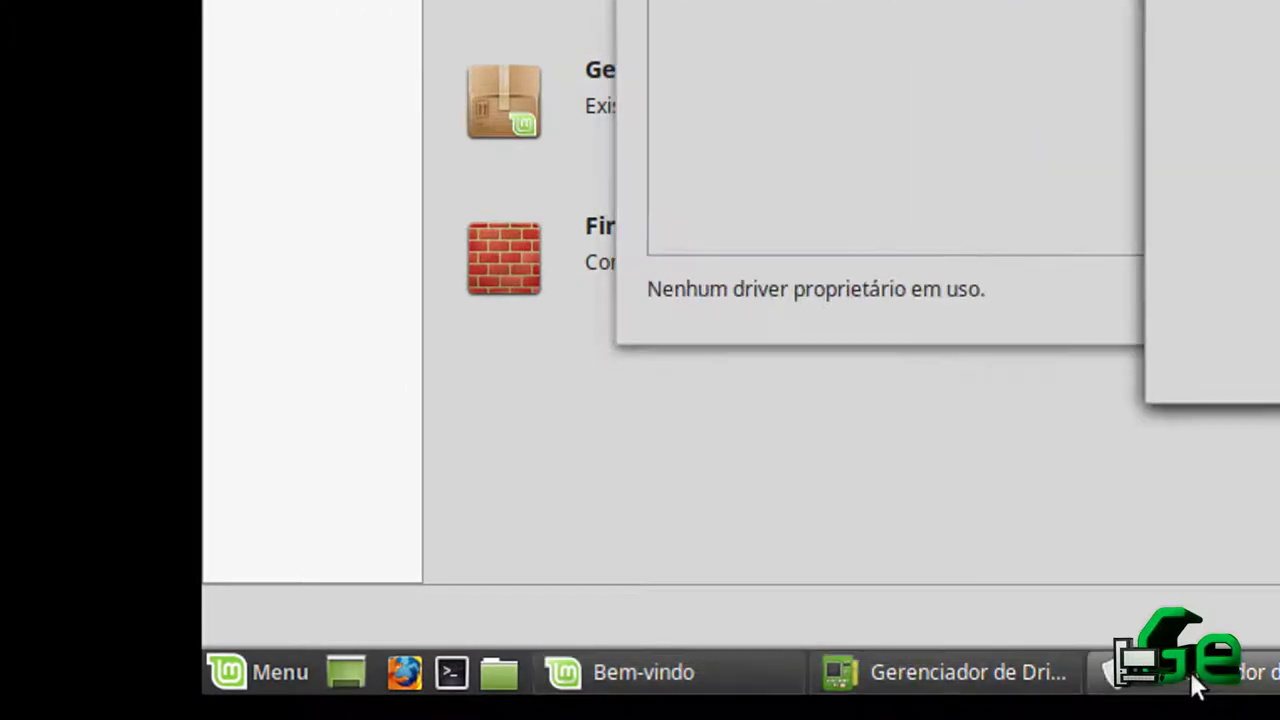
left_click(910, 679)
left_click(755, 680)
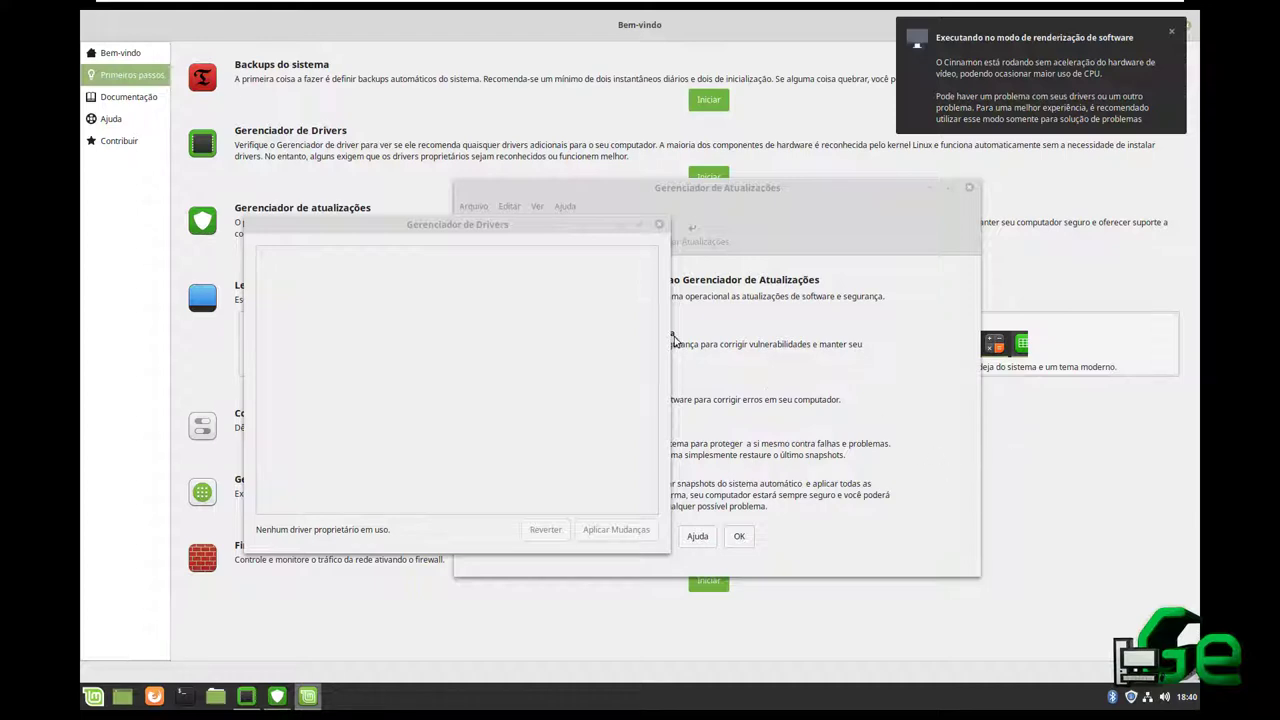
left_click(508, 358)
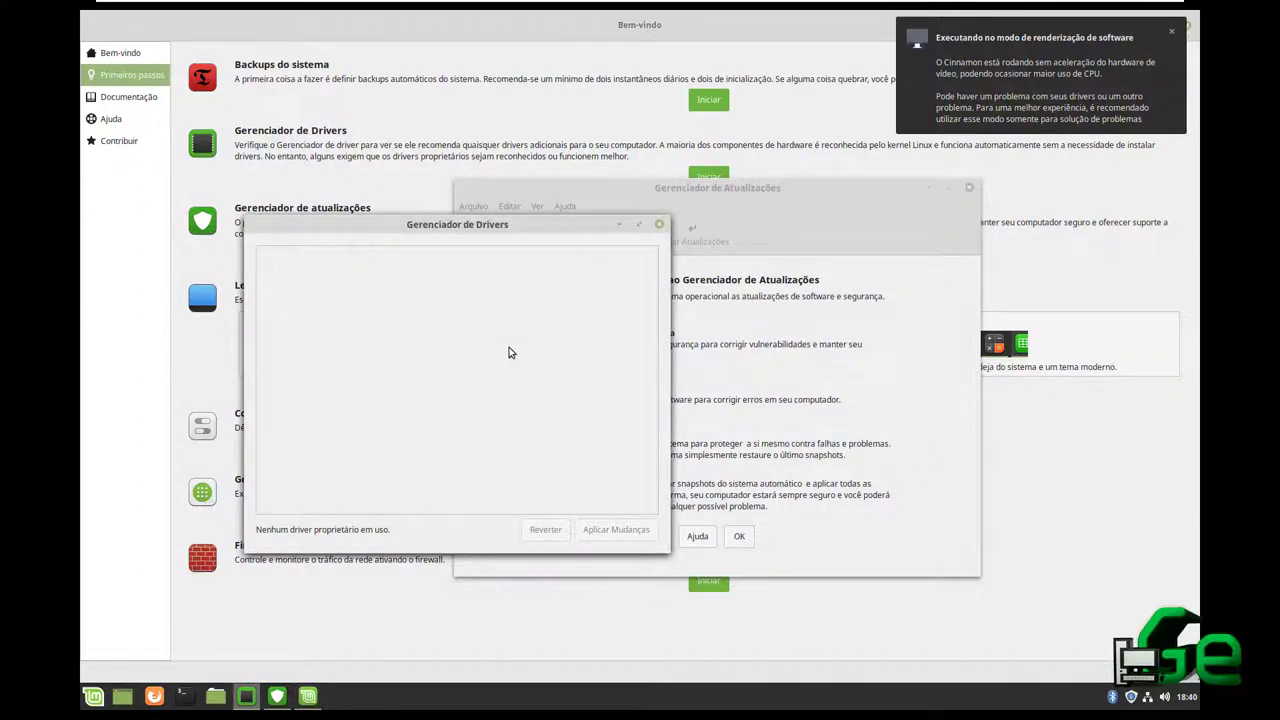
left_click_drag(487, 228, 506, 207)
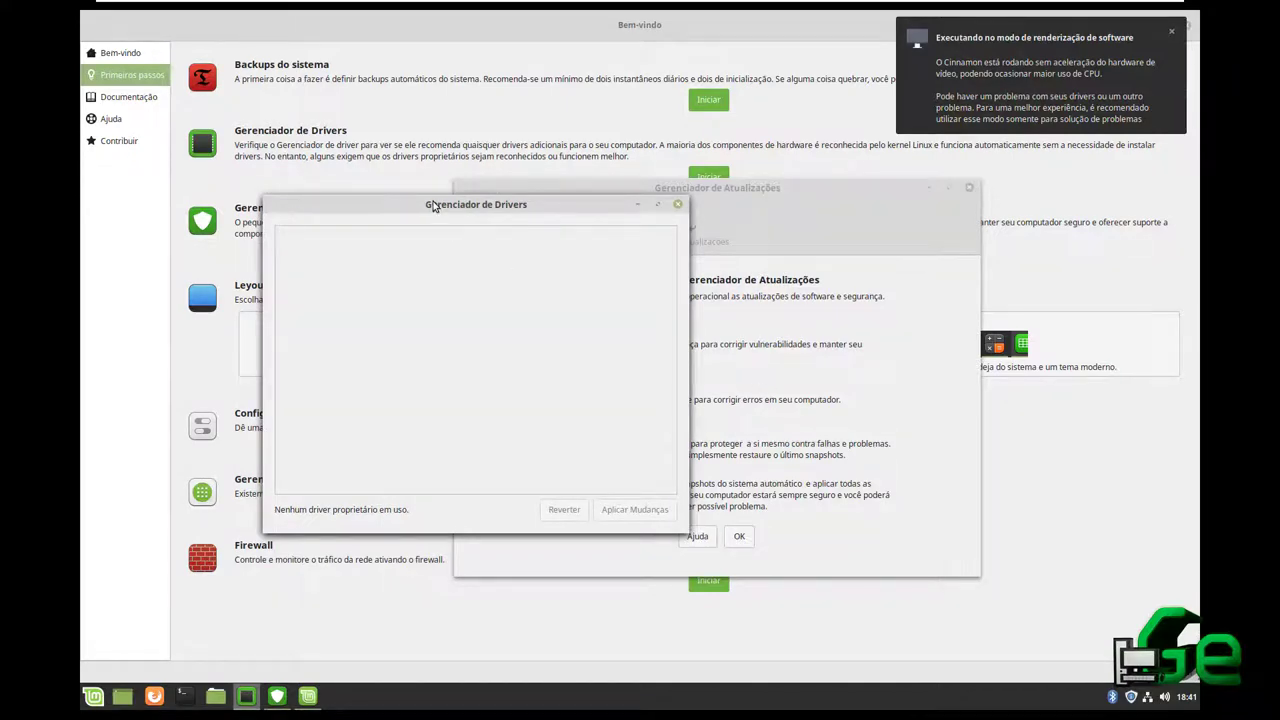
left_click_drag(433, 206, 429, 180)
left_click_drag(652, 197, 801, 255)
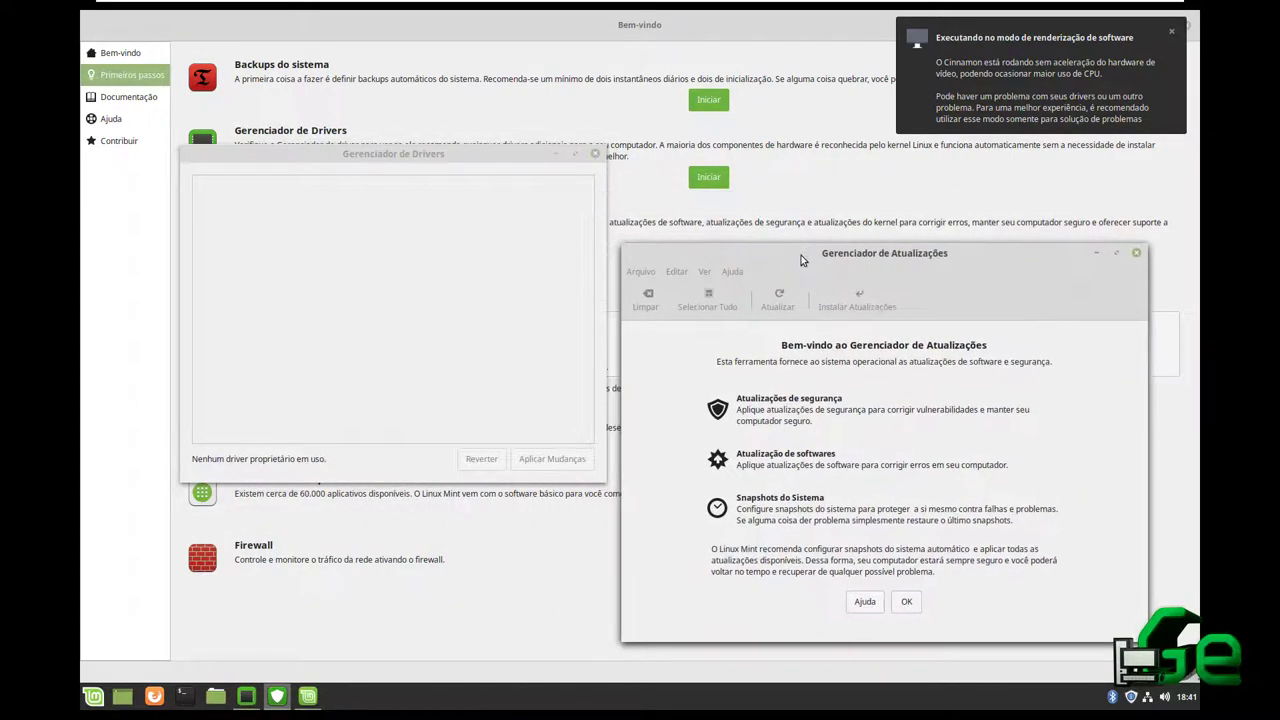
left_click(325, 155)
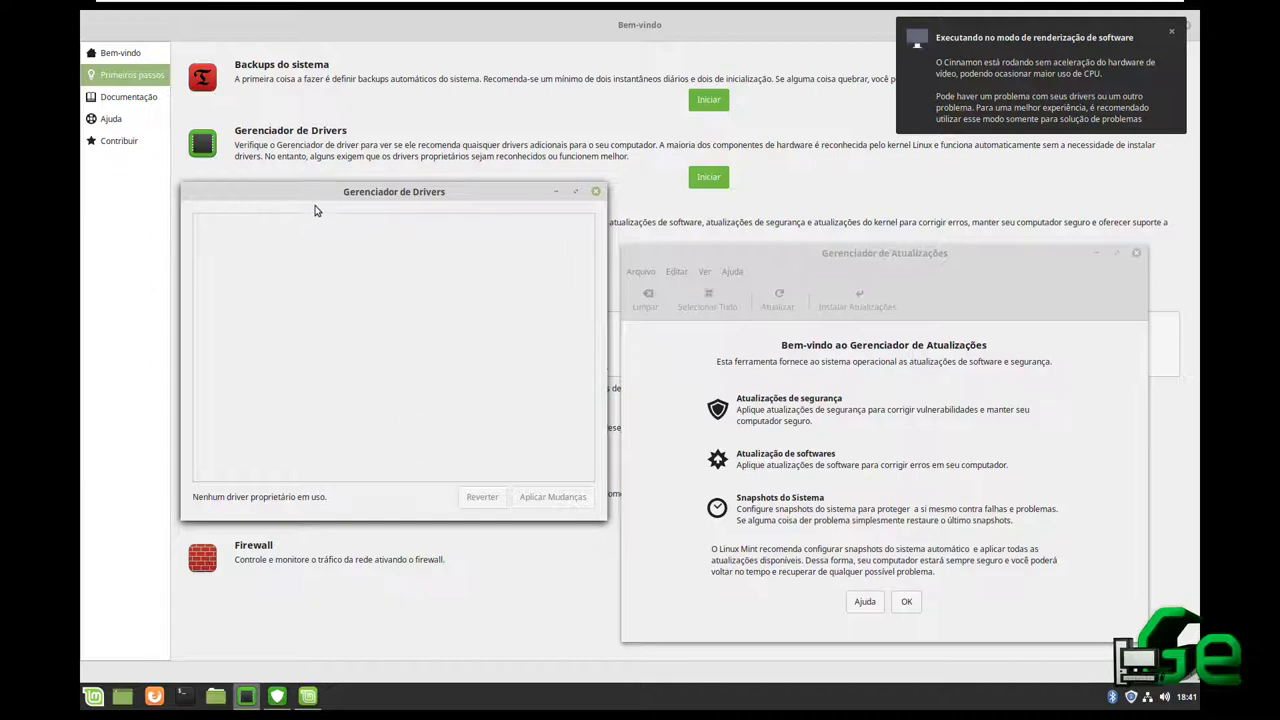
left_click_drag(318, 203, 347, 210)
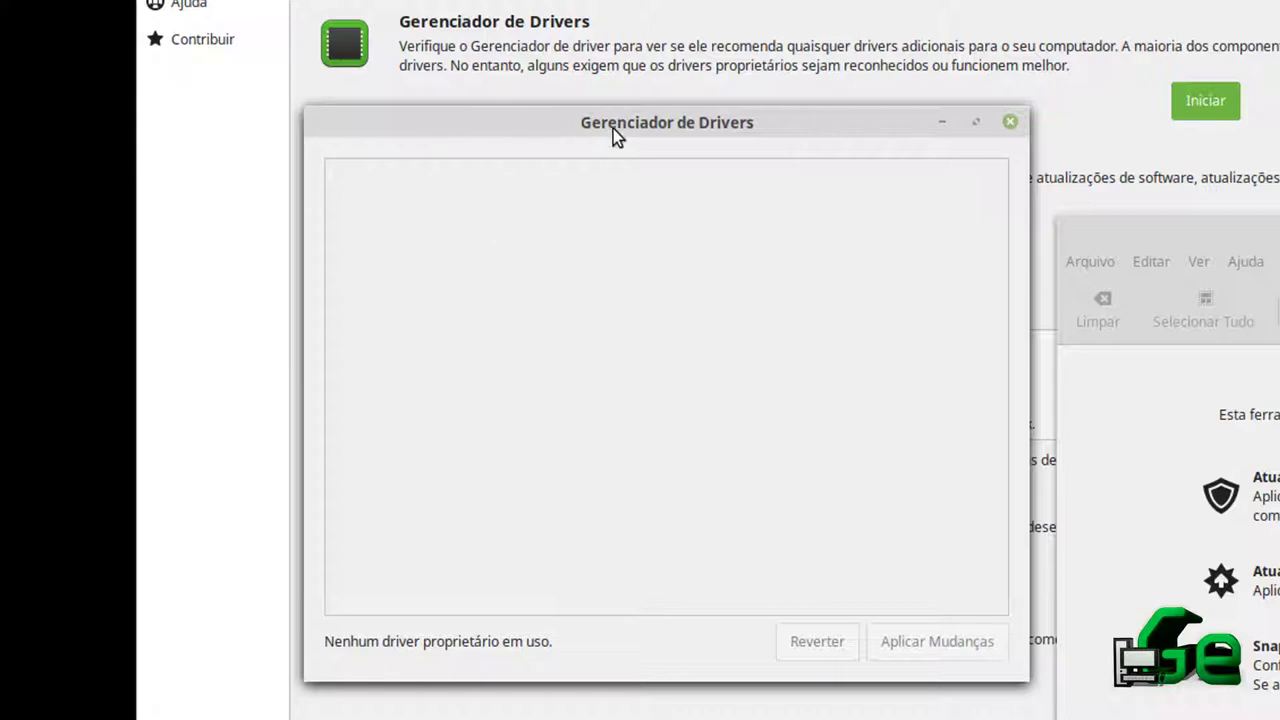
Review Driver Manager's empty driver list, close it, and centre the Update Manager window
mouse_move(613, 128)
left_mouse_down()
mouse_move(618, 173)
mouse_move(619, 127)
left_mouse_up()
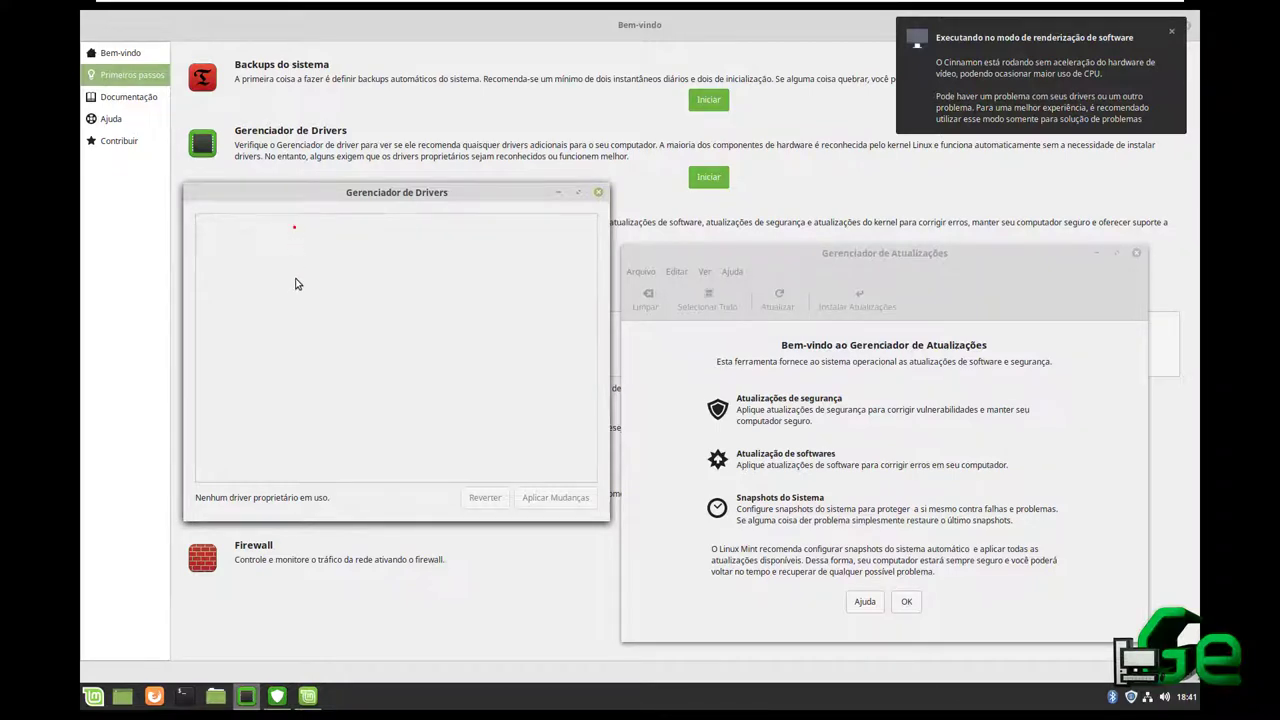
left_click(290, 229)
left_click_drag(368, 194, 367, 199)
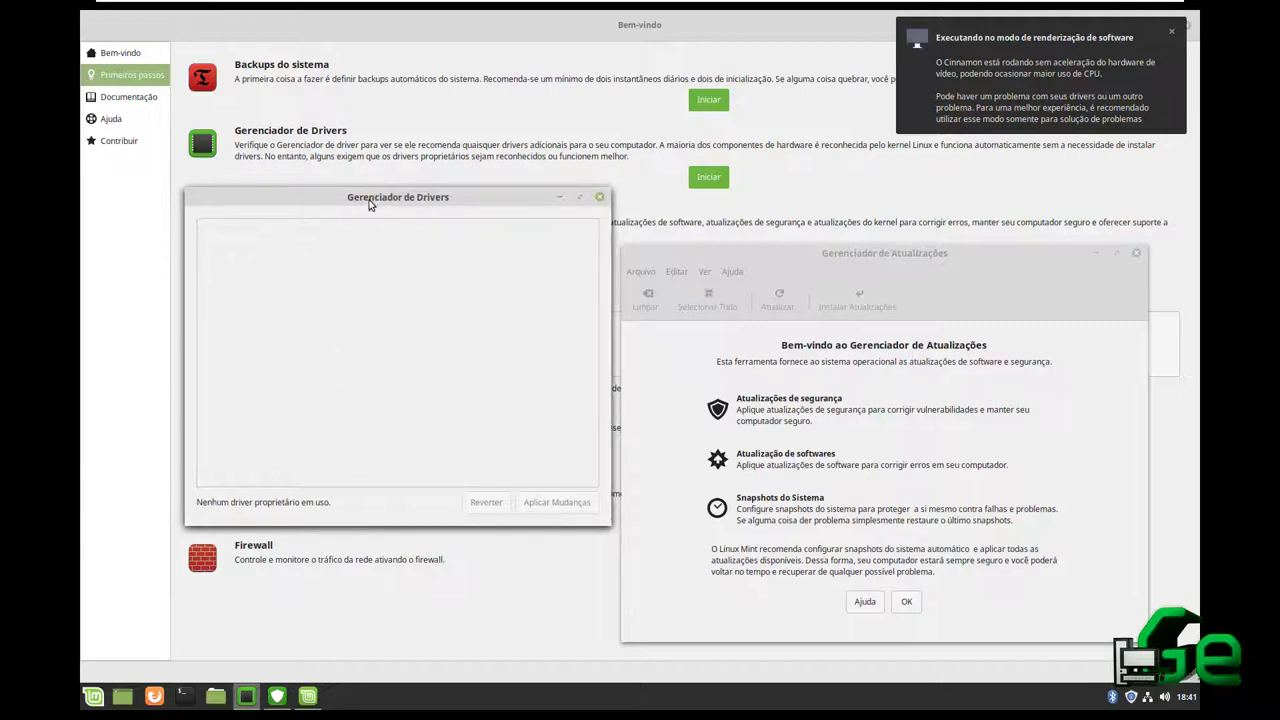
left_click(336, 284)
left_click(284, 287)
left_click_drag(466, 200, 473, 157)
left_click(285, 247)
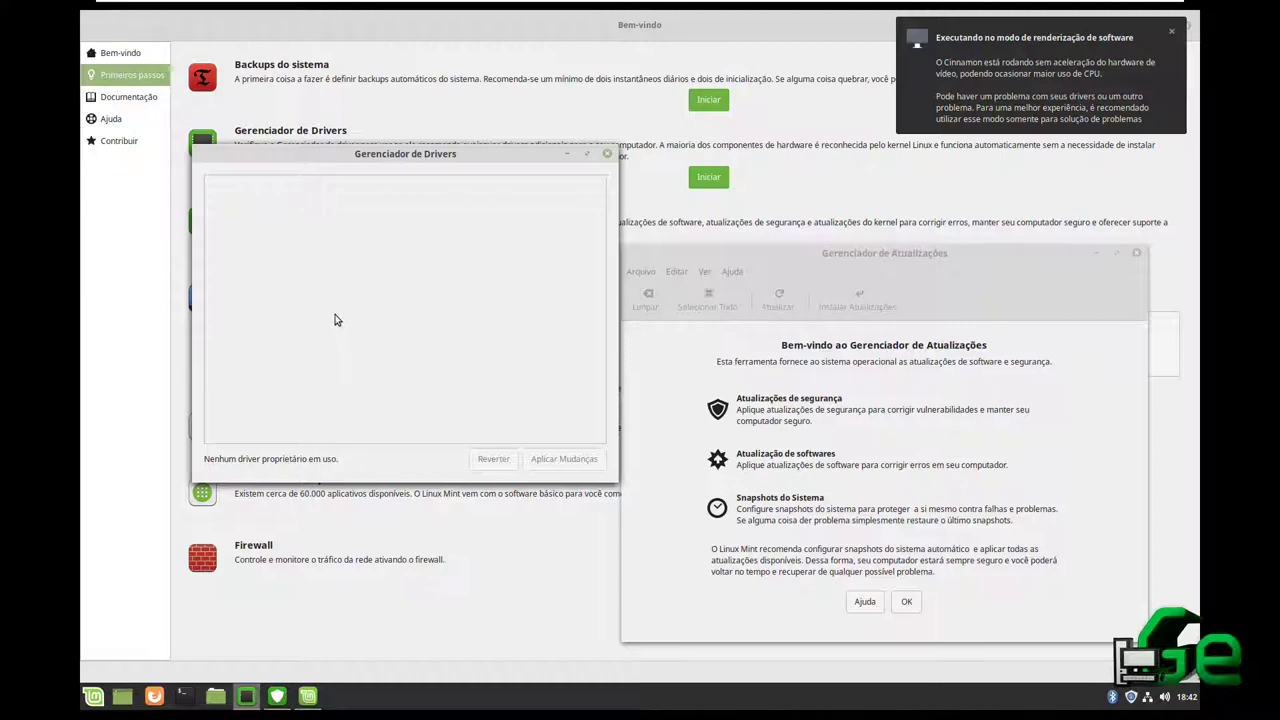
left_click(607, 153)
left_click_drag(868, 258, 600, 186)
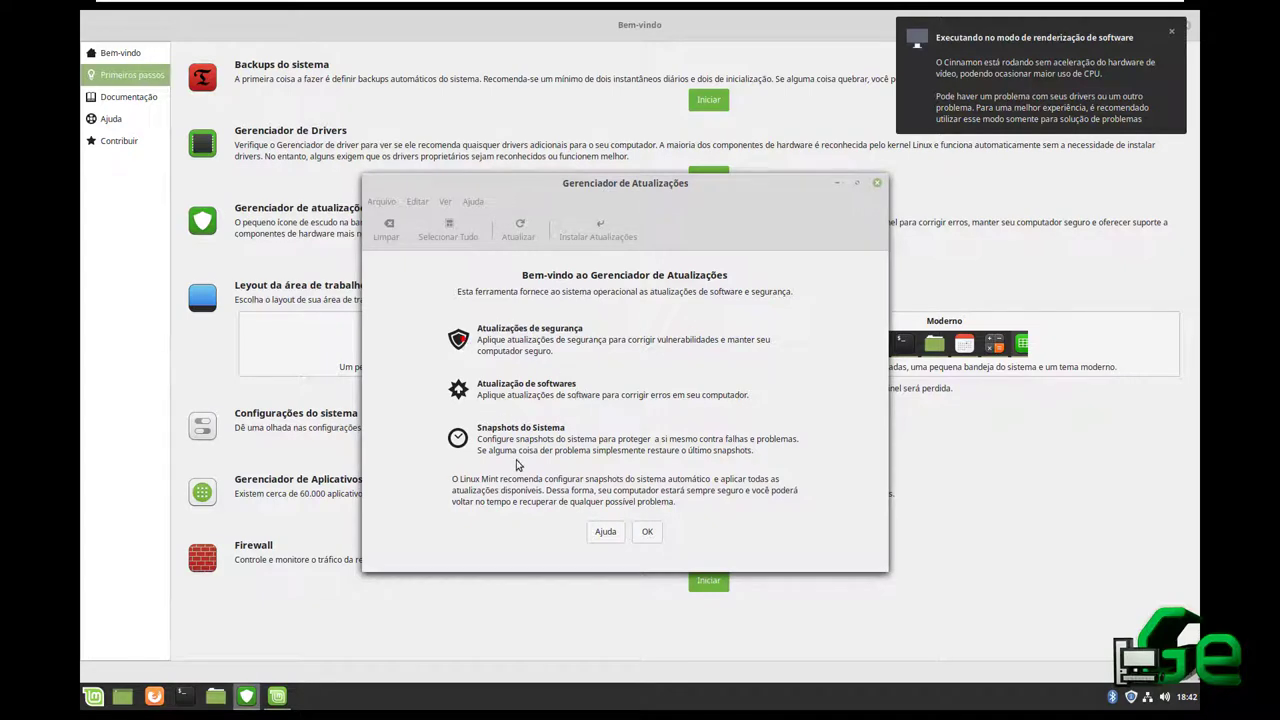
Dismiss the Update Manager welcome page with OK so the available updates load
left_click(650, 532)
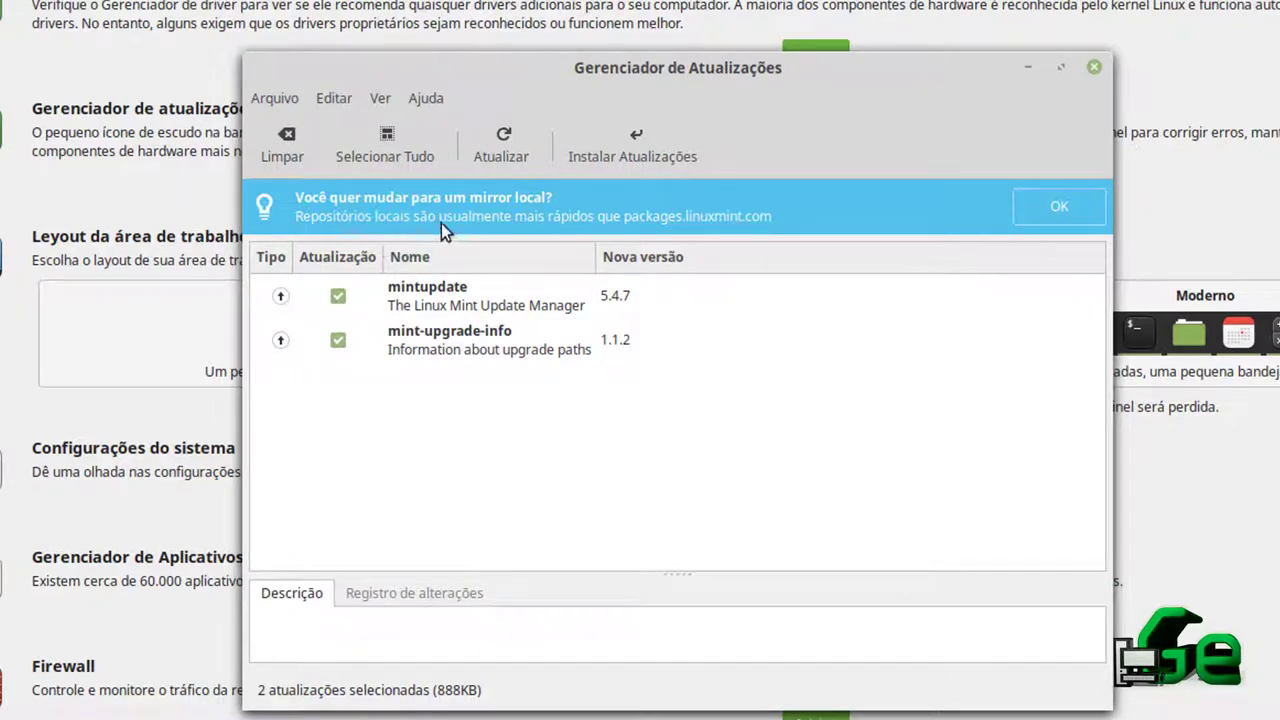
Accept the local-mirror suggestion and authenticate with the password to open Software Sources
left_click(1059, 206)
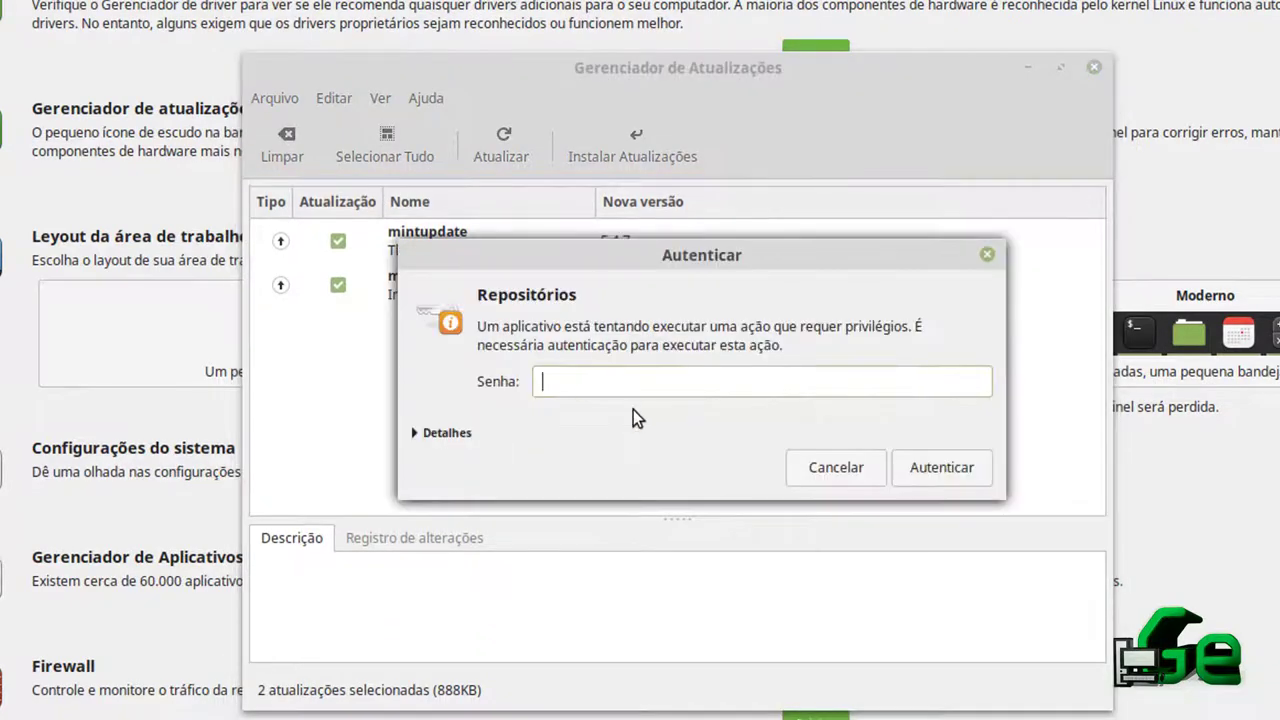
type("••••••")
left_click(912, 466)
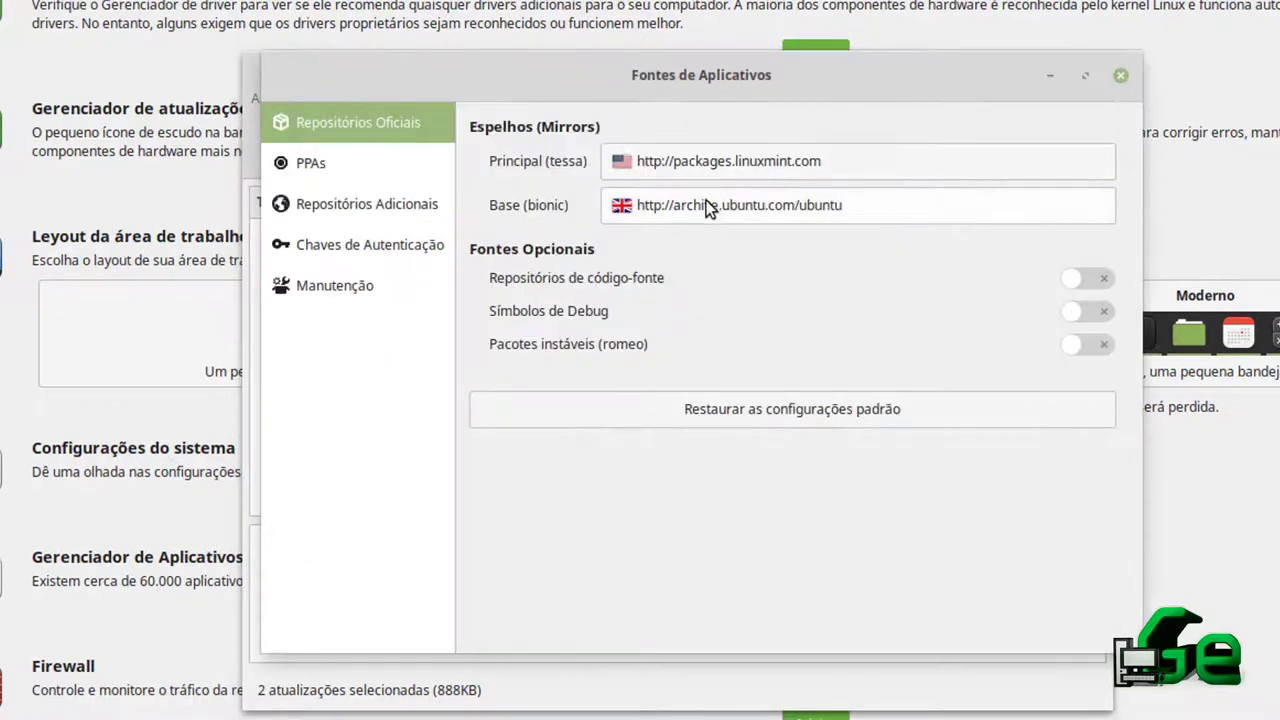
Select EvoWise CDN as the main (tessa) mirror and apply it
left_click(700, 169)
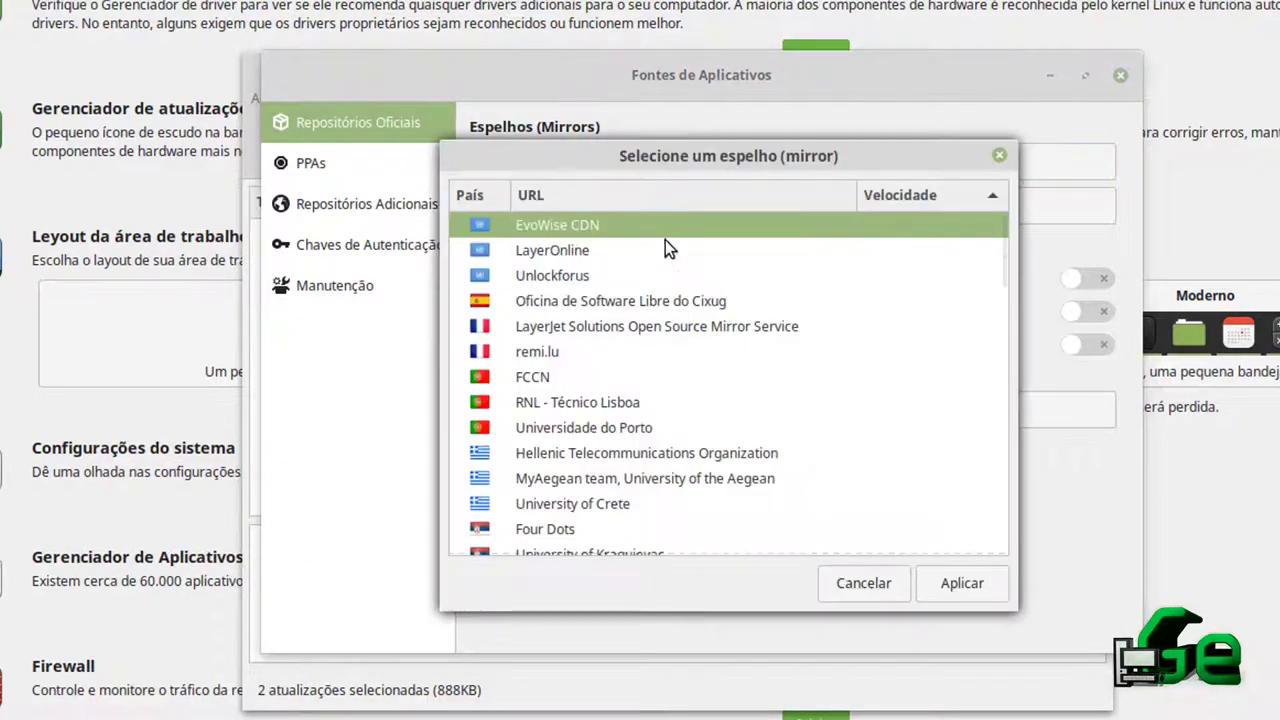
scroll(756, 375, "down", 20)
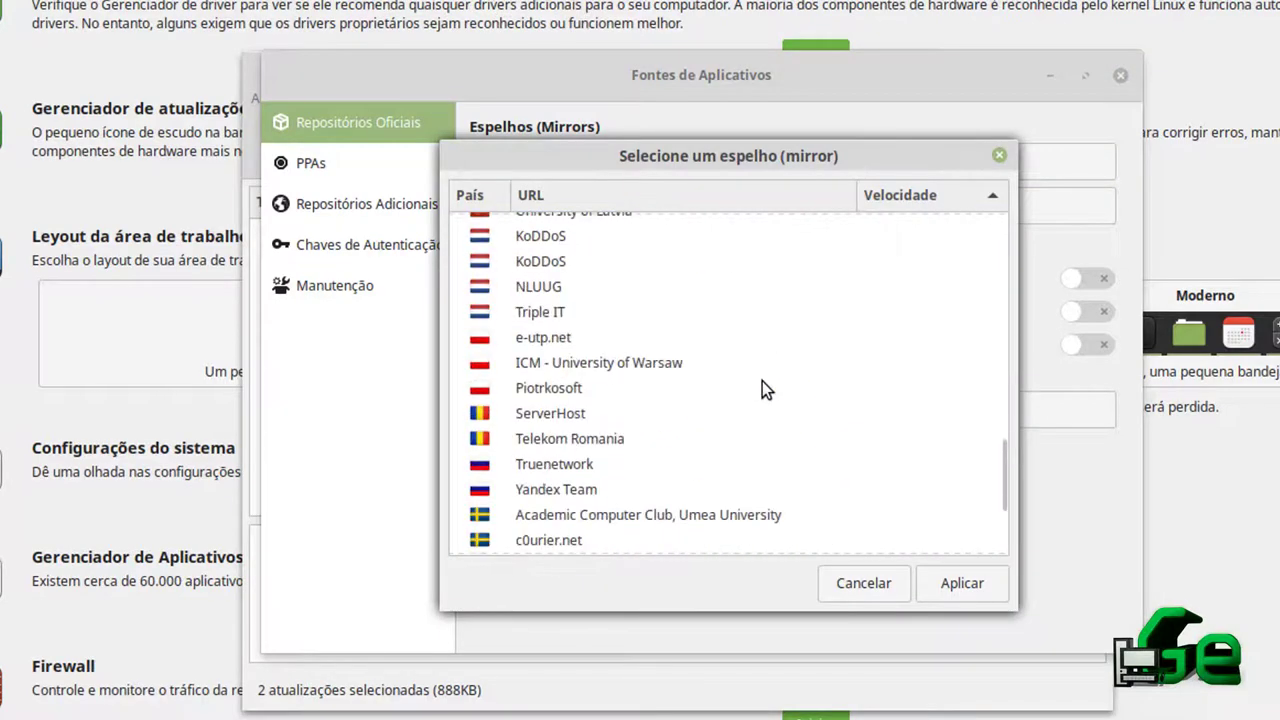
scroll(762, 381, "up", 20)
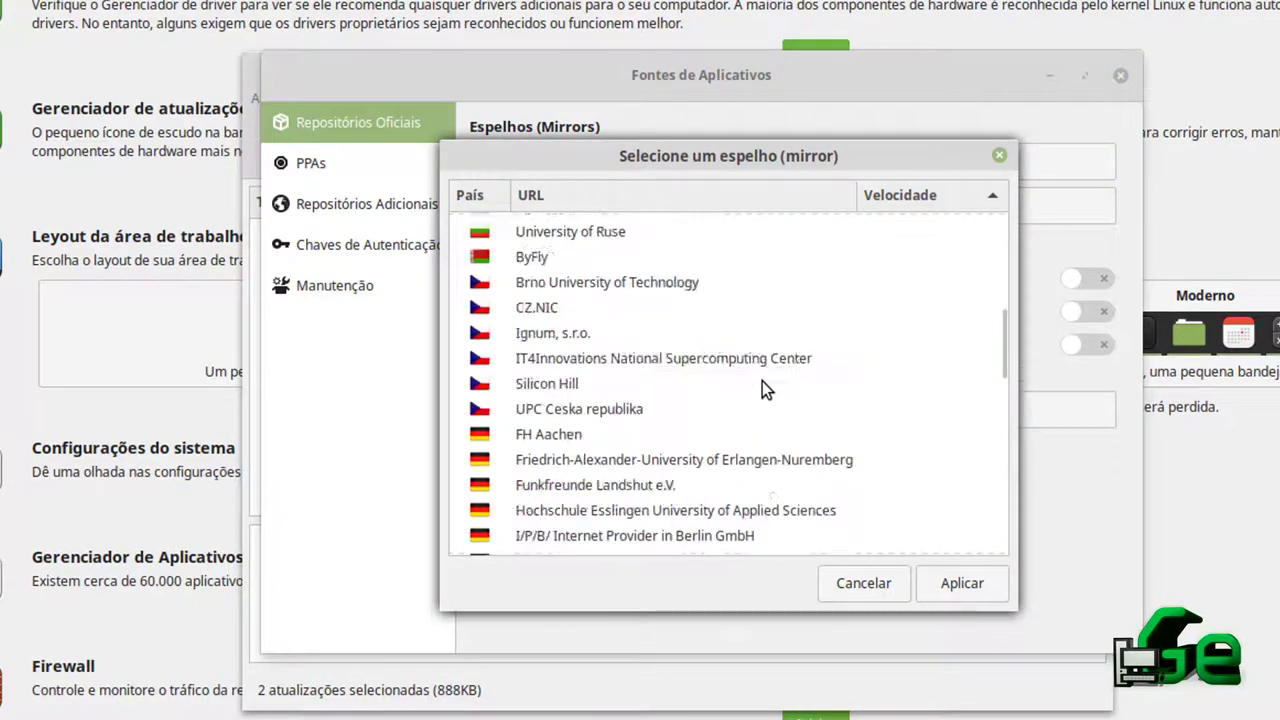
scroll(762, 381, "down", 10)
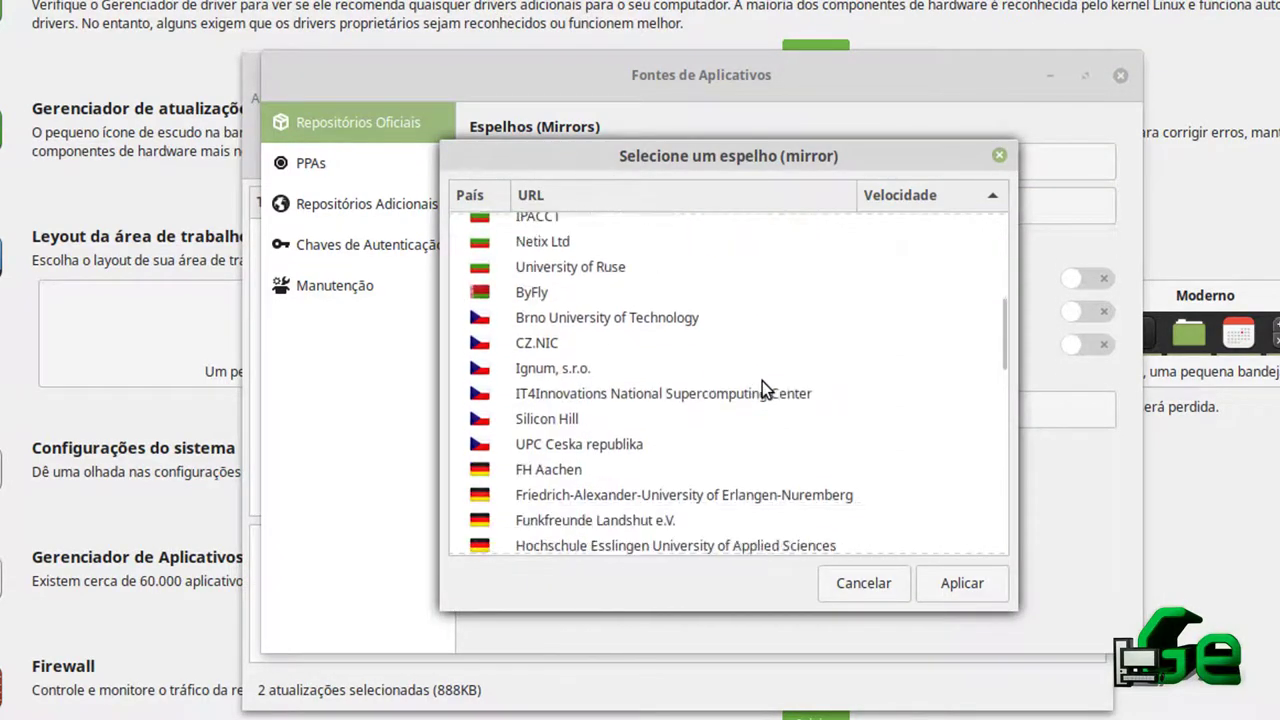
scroll(761, 379, "down", 6)
scroll(760, 378, "up", 20)
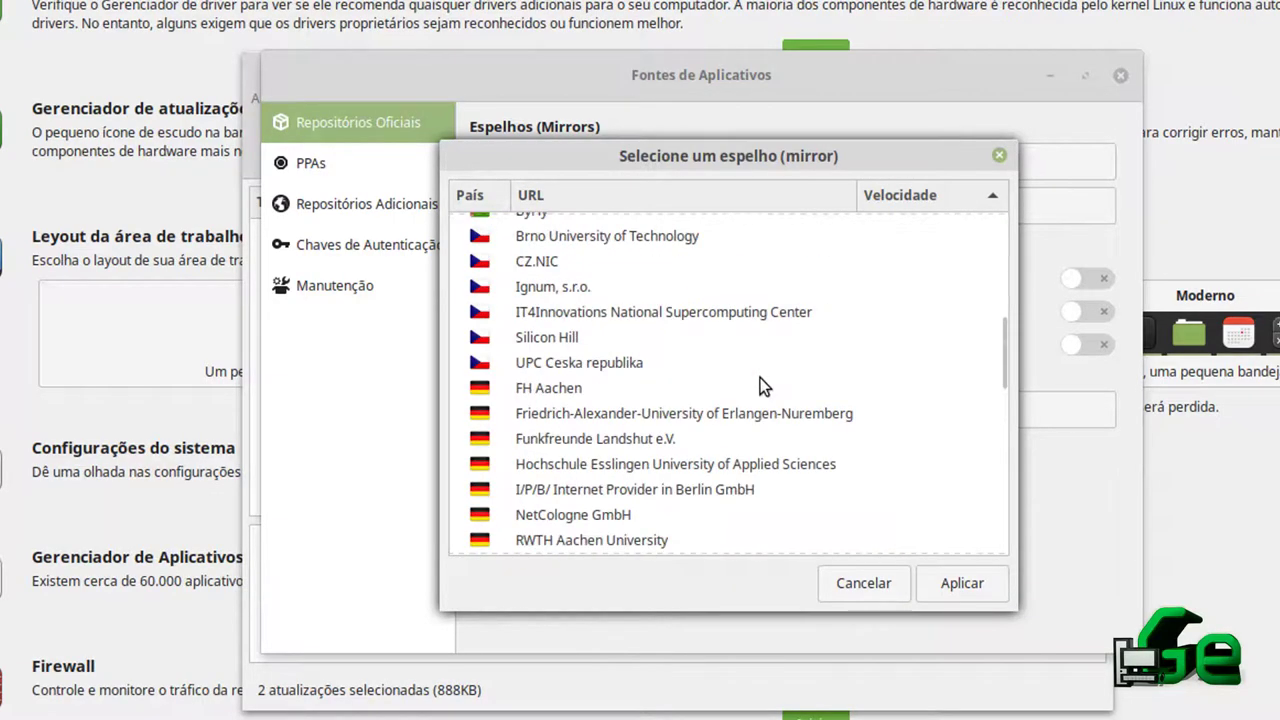
left_click(648, 252)
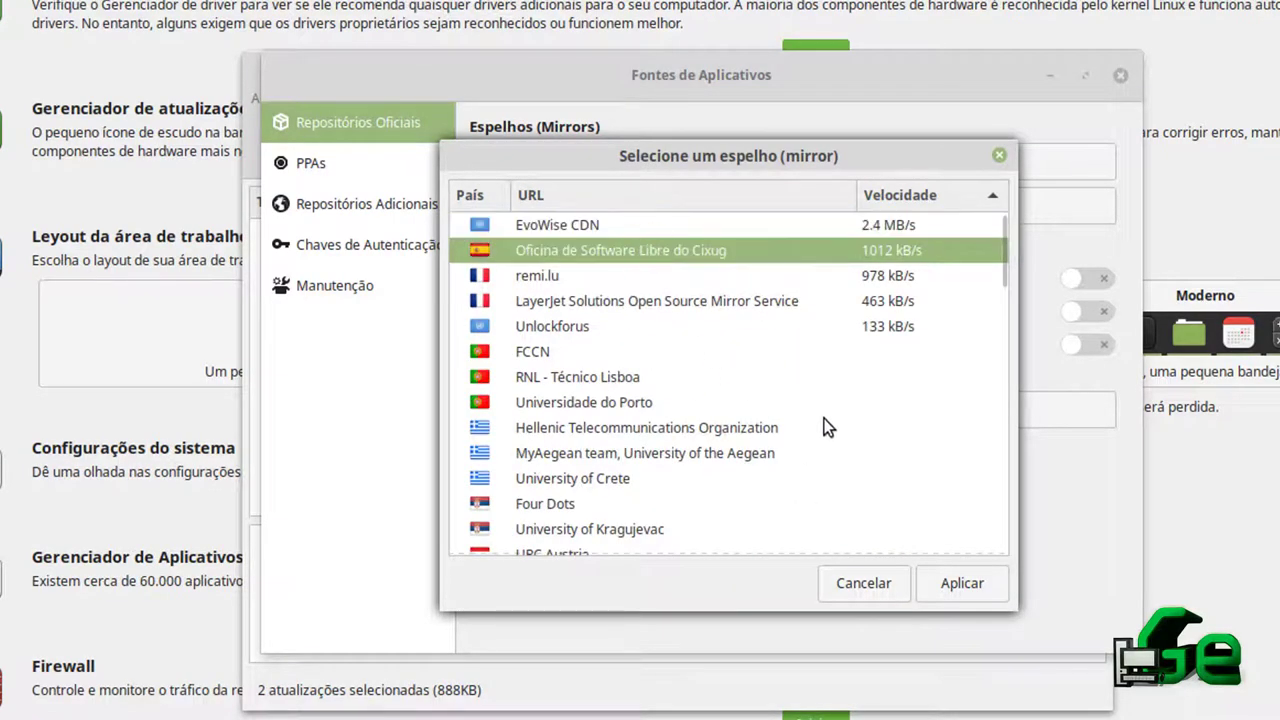
left_click(878, 226)
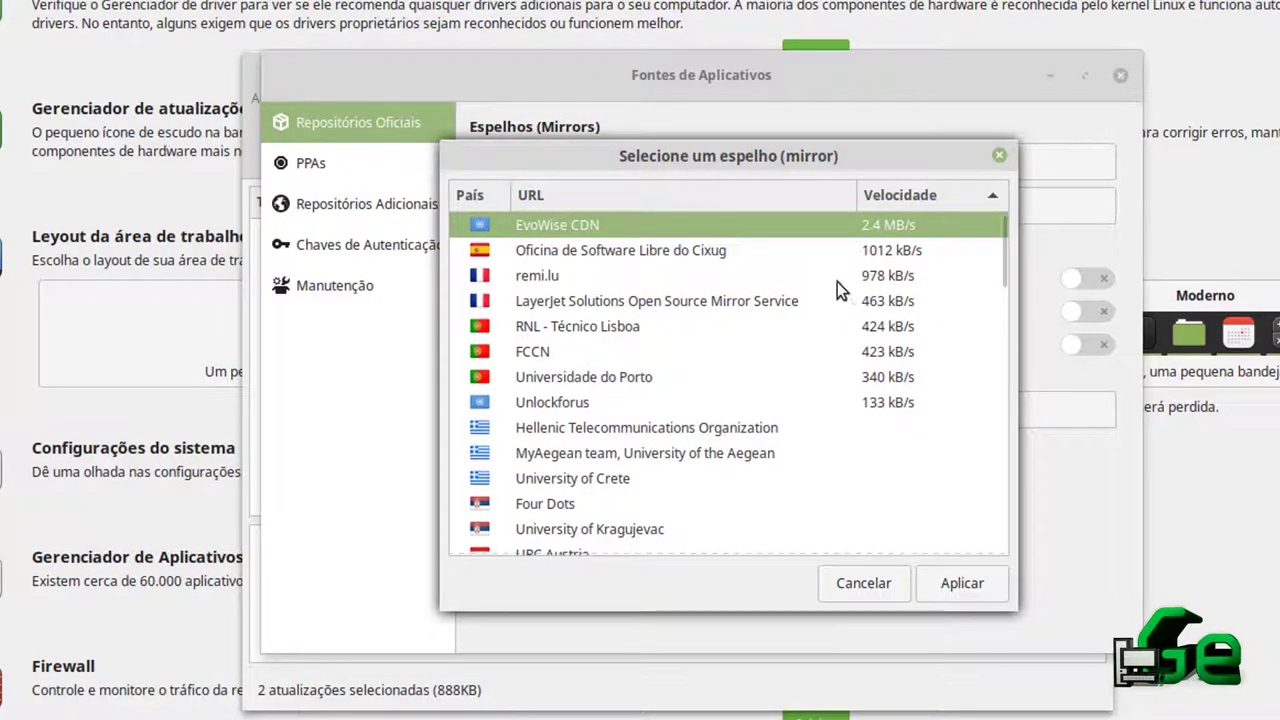
left_click(569, 257)
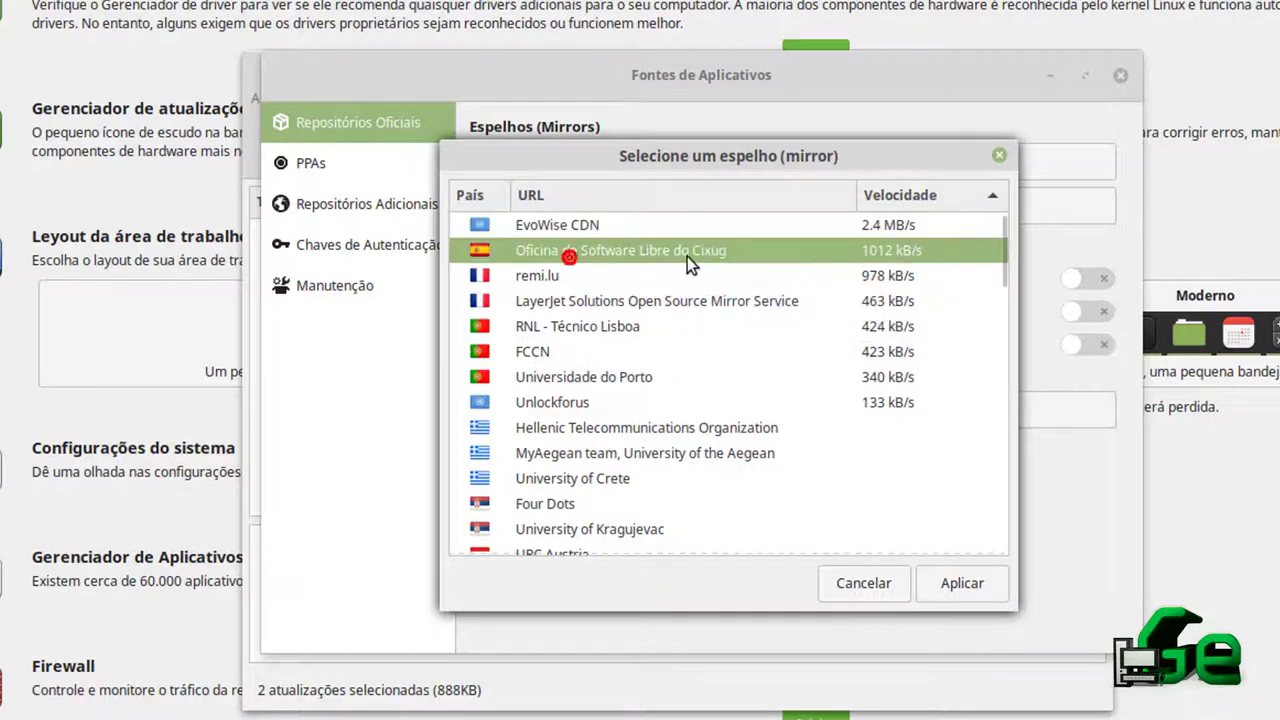
left_click(861, 227)
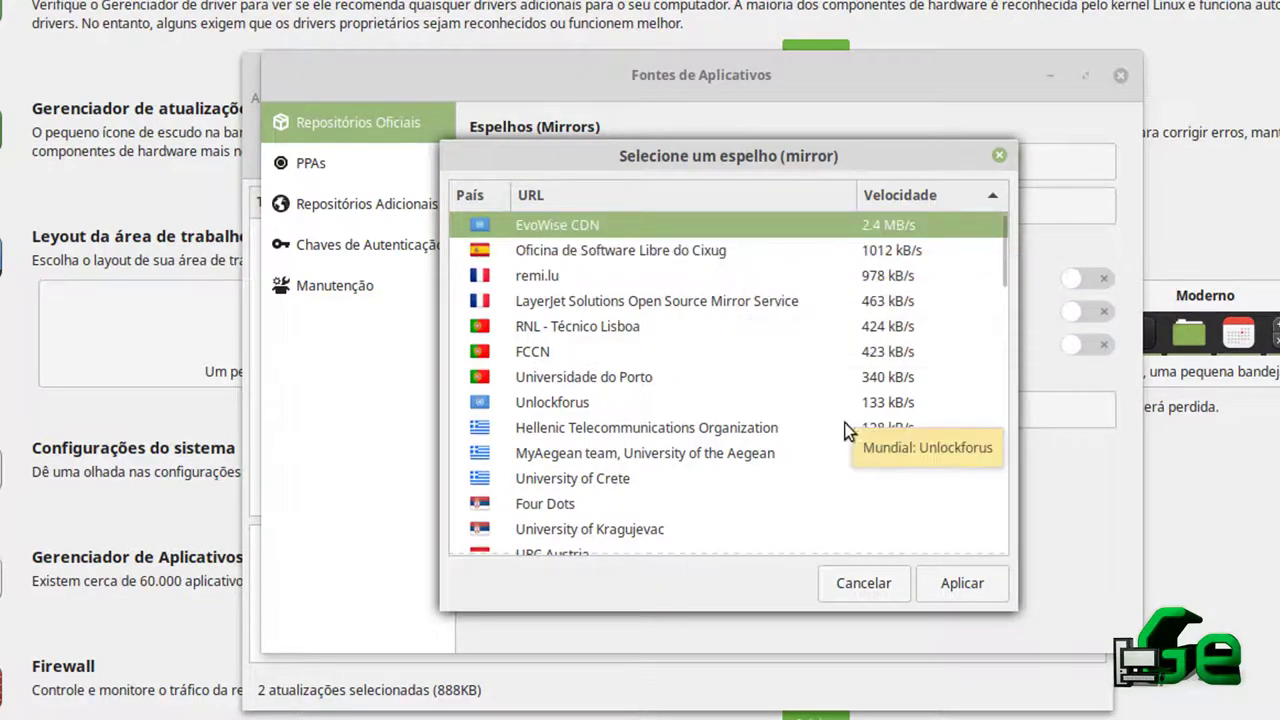
left_click(975, 590)
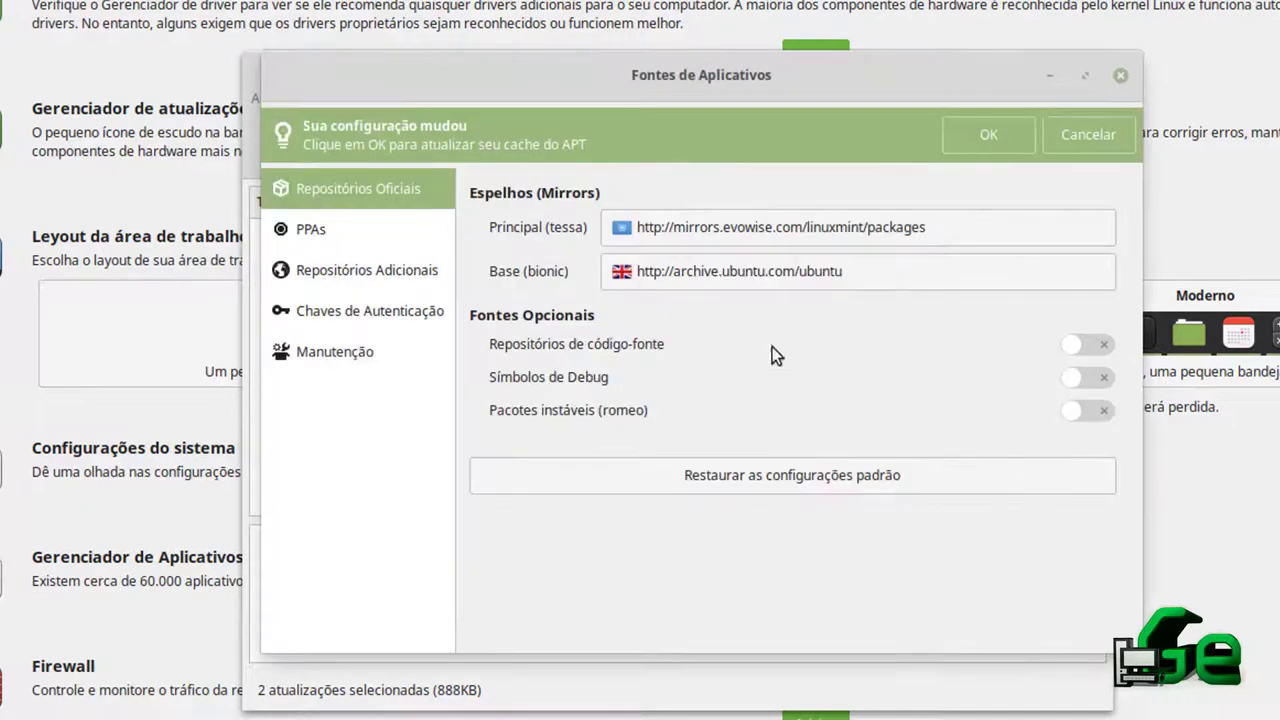
Pick es-mirrors.evowise.com/ubuntu as the Base (bionic) mirror and apply it
left_click(688, 278)
left_click(688, 278)
left_click(675, 227)
scroll(935, 387, "down", 3)
scroll(935, 387, "up", 3)
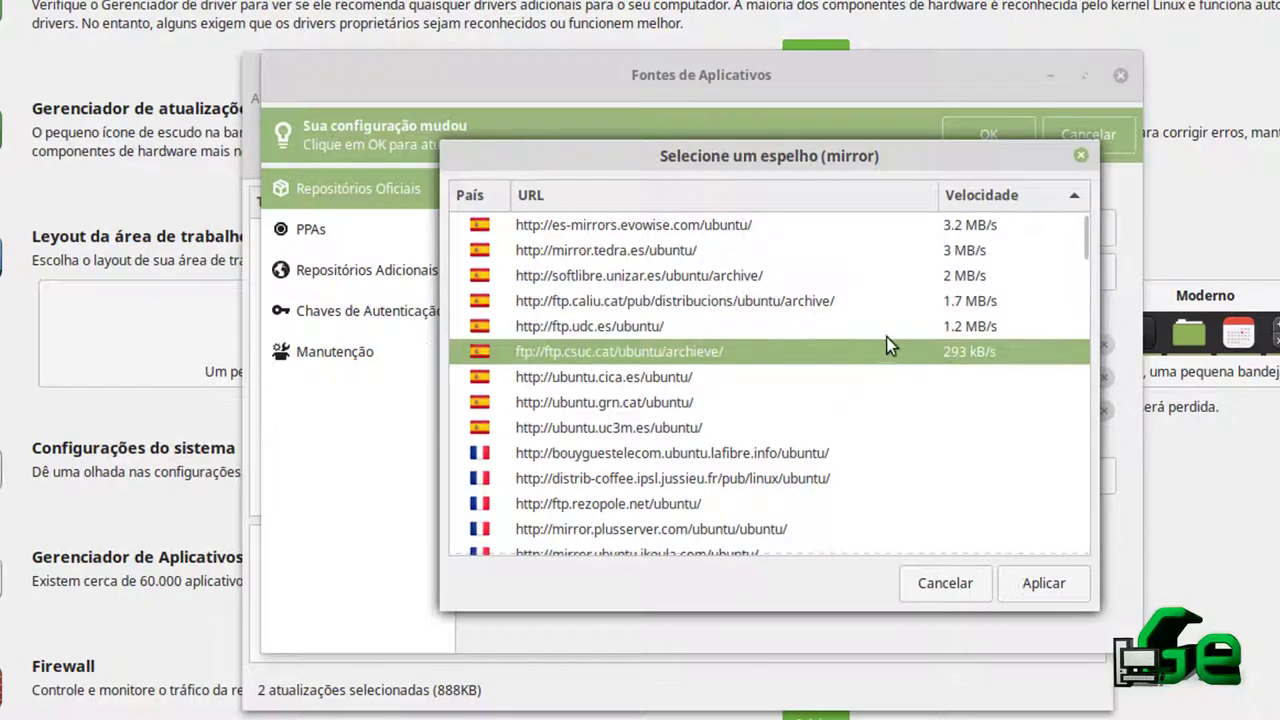
left_click(837, 224)
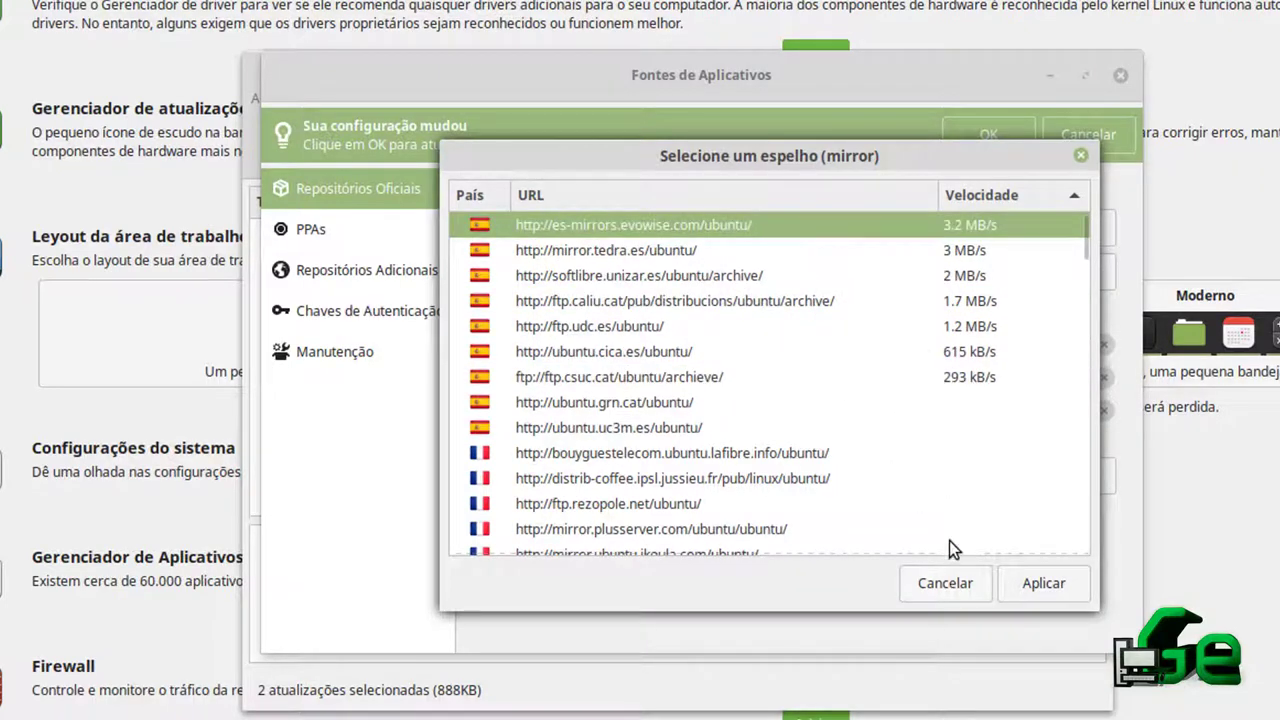
left_click(1058, 596)
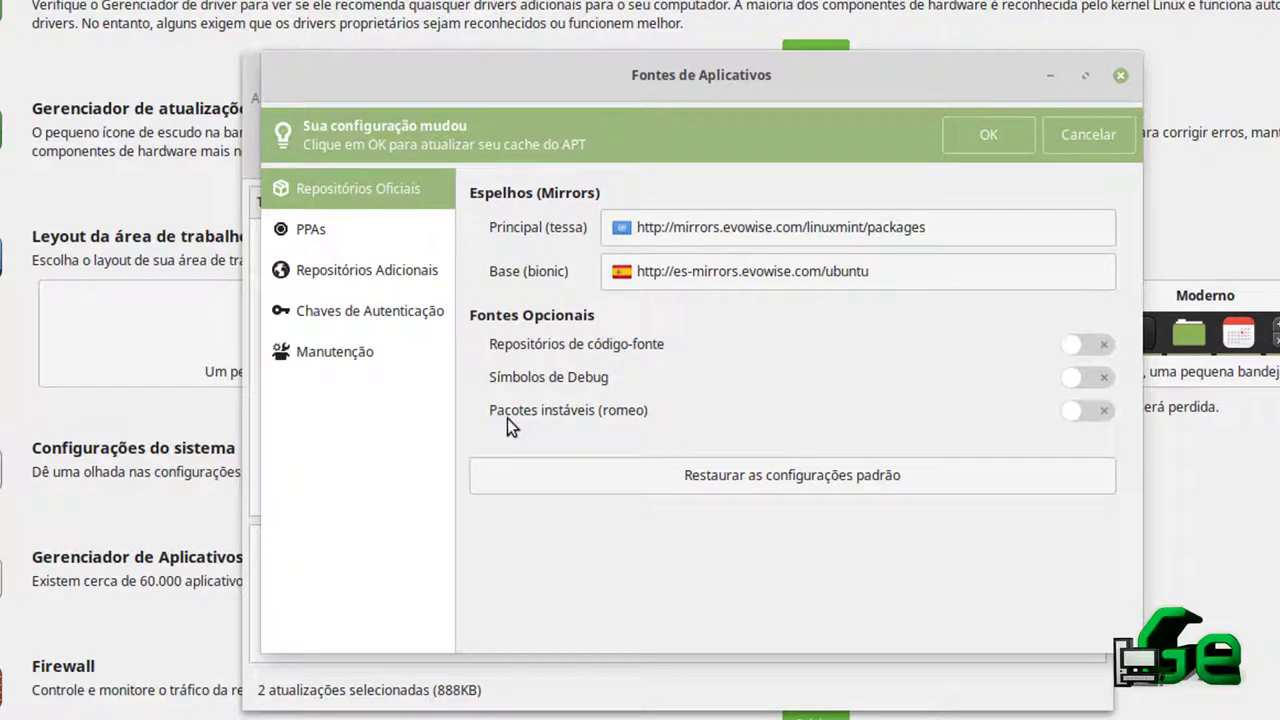
Browse the PPAs, Additional Repositories, Authentication Keys and Maintenance pages
left_click(343, 232)
left_click(344, 282)
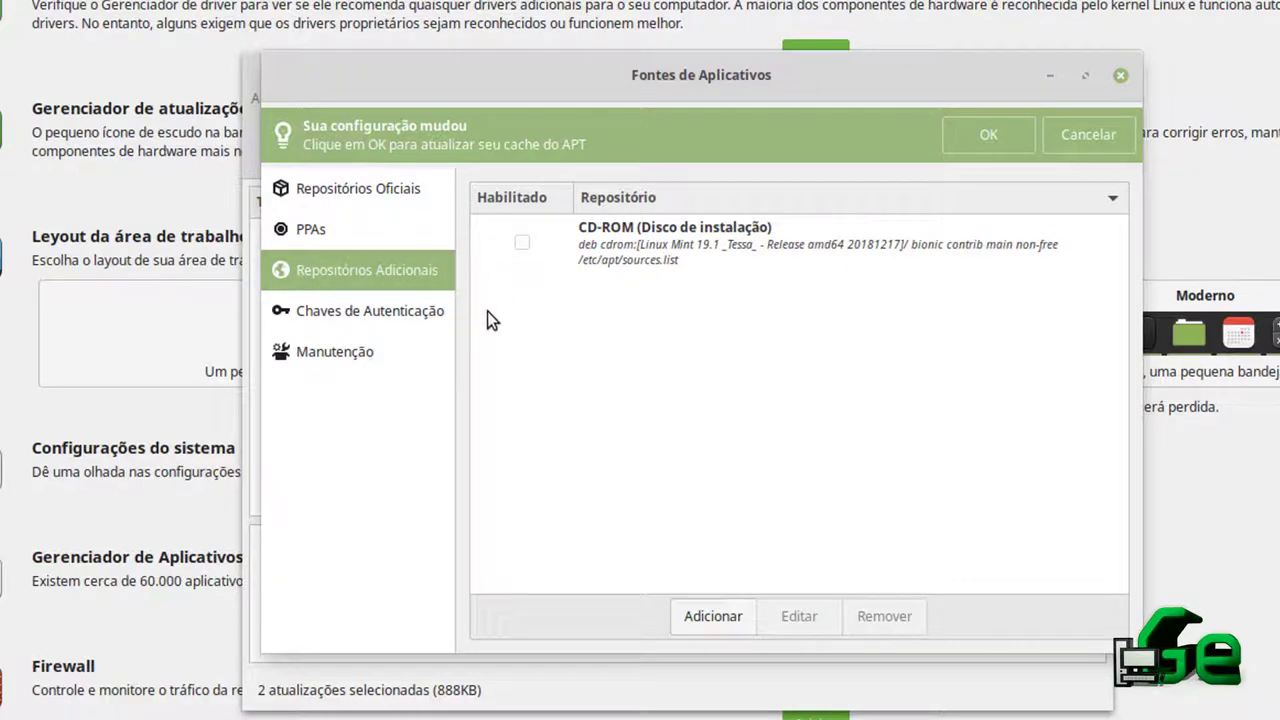
left_click(405, 317)
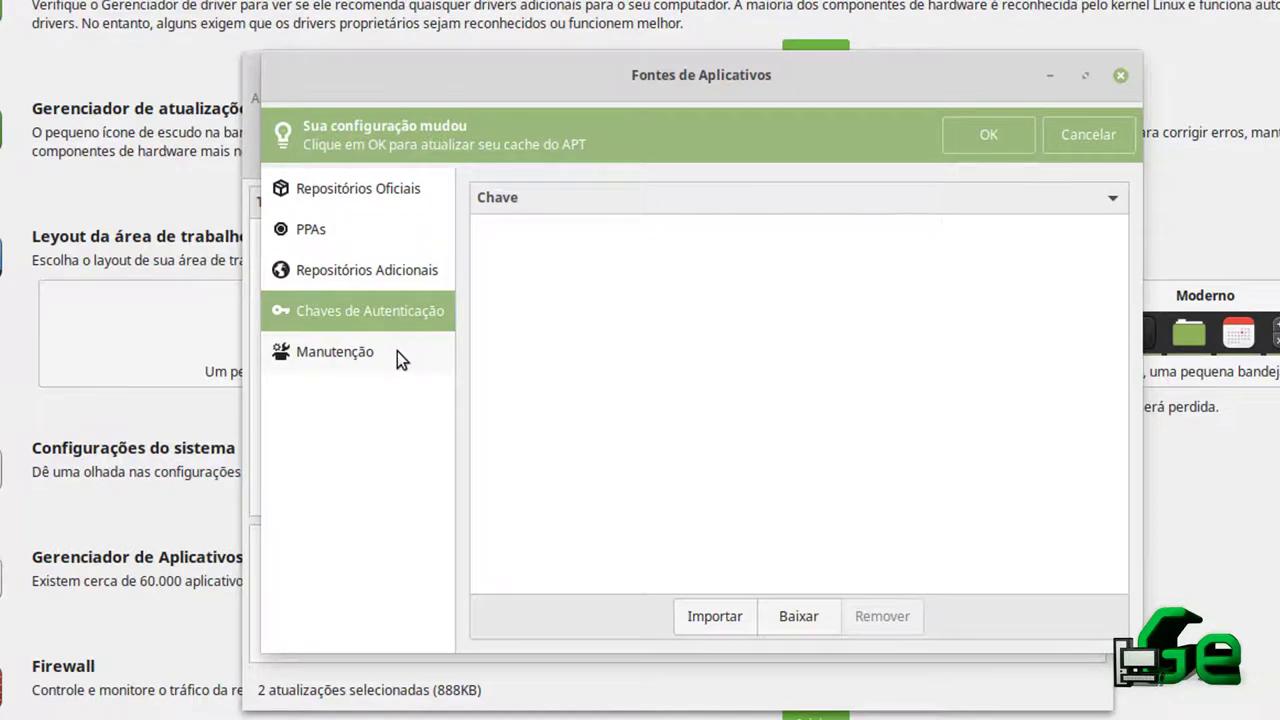
left_click(397, 355)
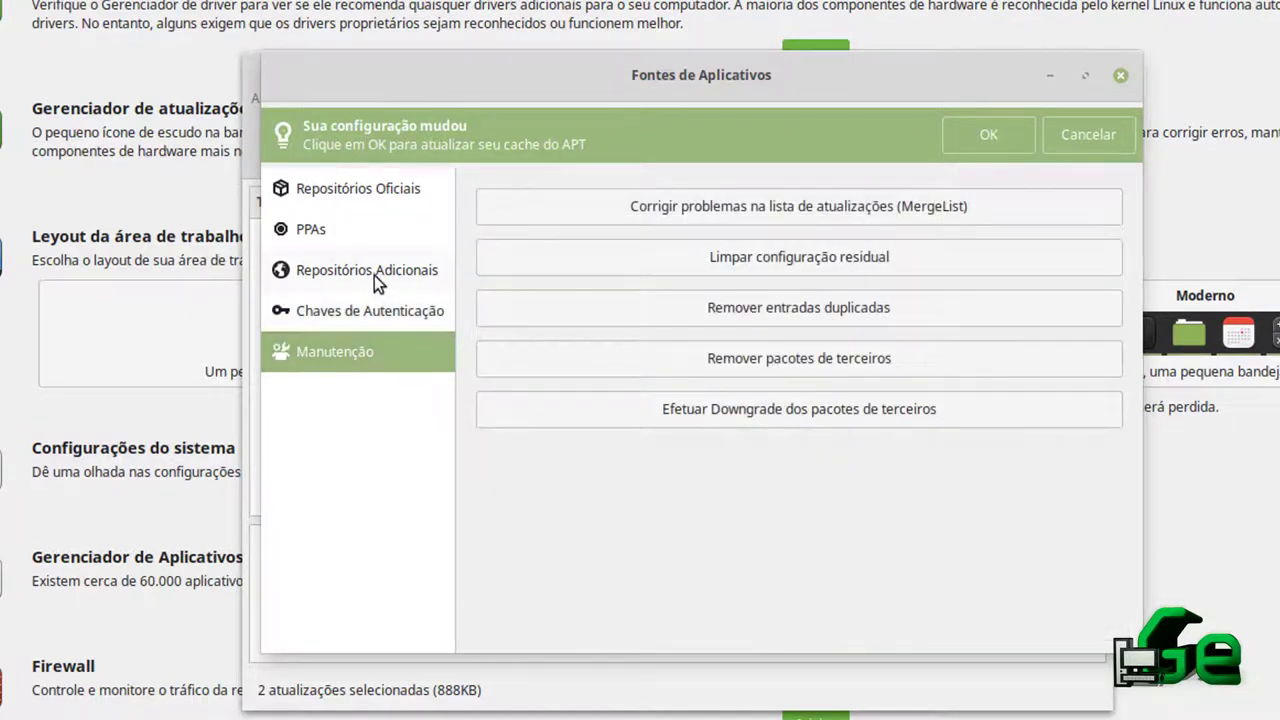
Save the mirror changes, refresh the APT cache, and launch Software Manager from the Welcome screen
left_click(987, 132)
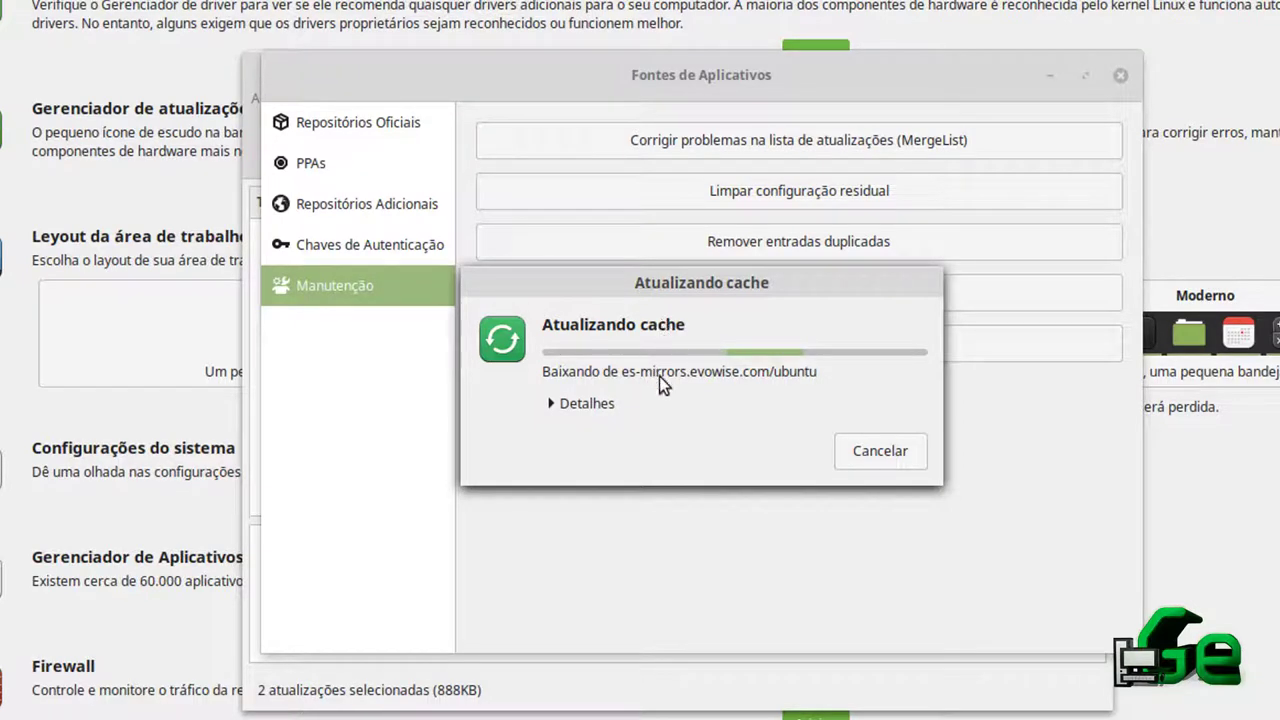
left_click_drag(678, 291, 668, 317)
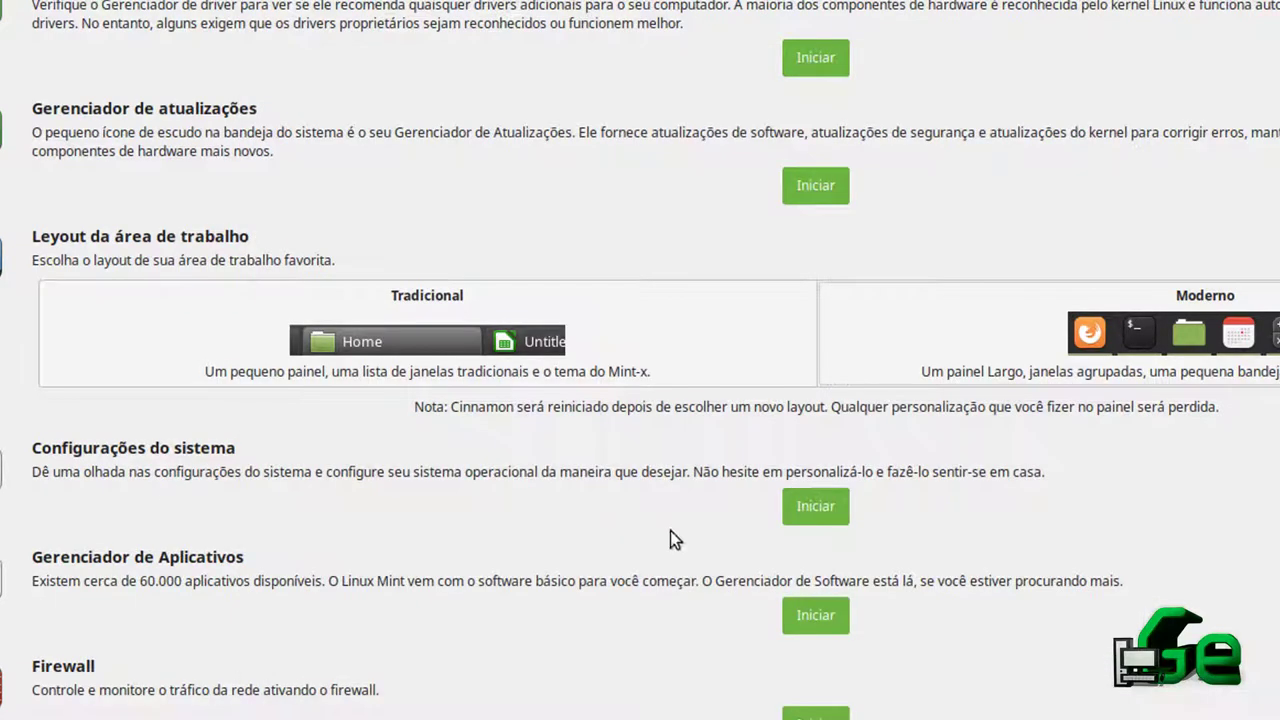
left_click(799, 515)
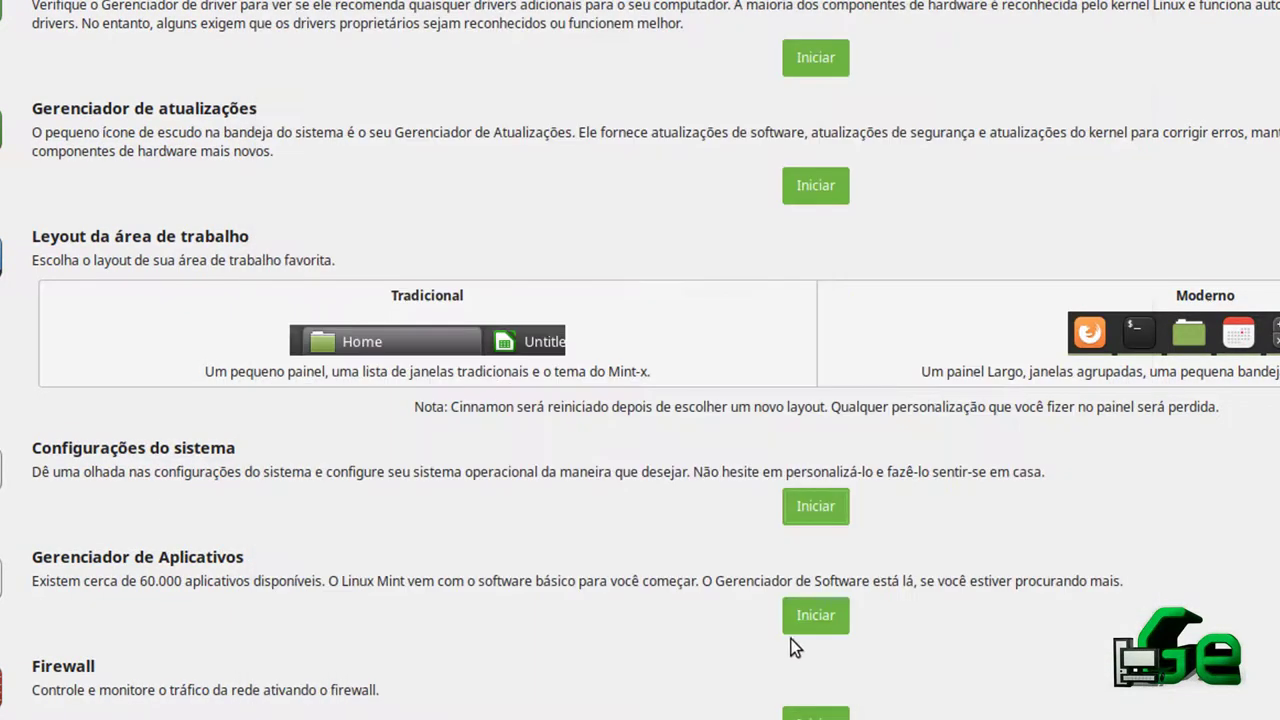
left_click(800, 618)
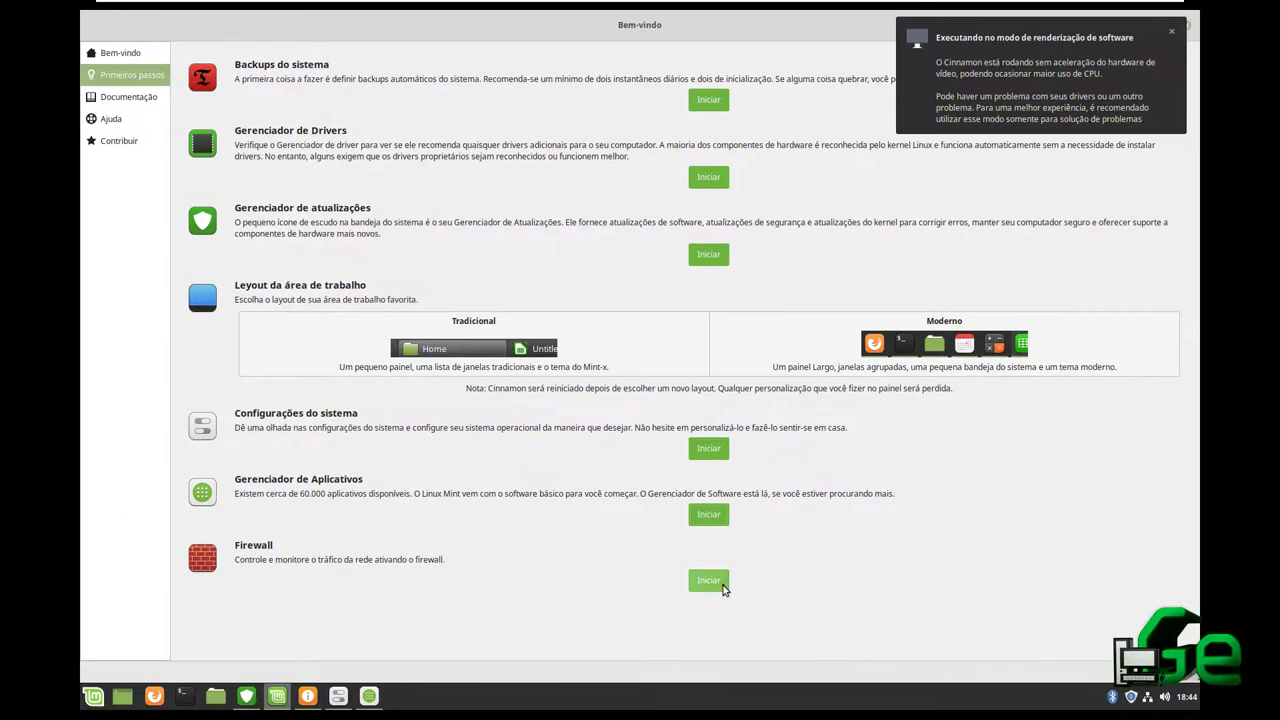
Launch the Firewall app with password authentication and view the Welcome screen's Documentação section
left_click(815, 715)
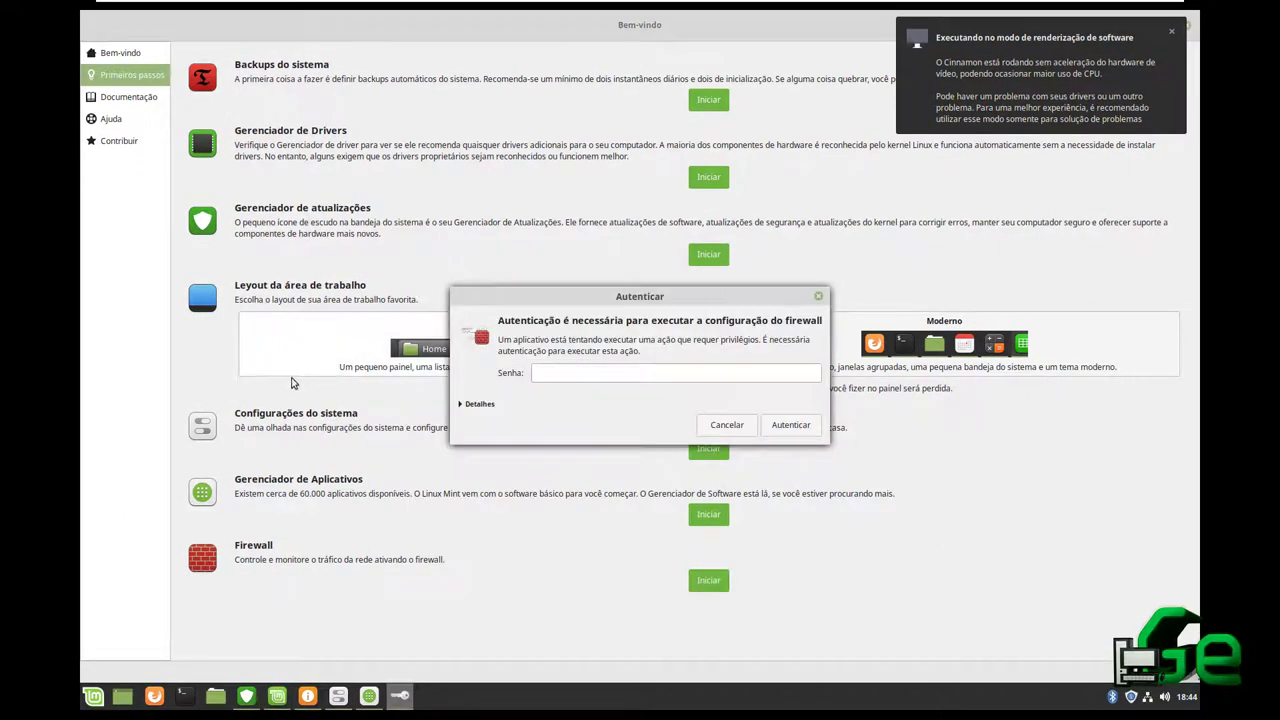
left_click(784, 425)
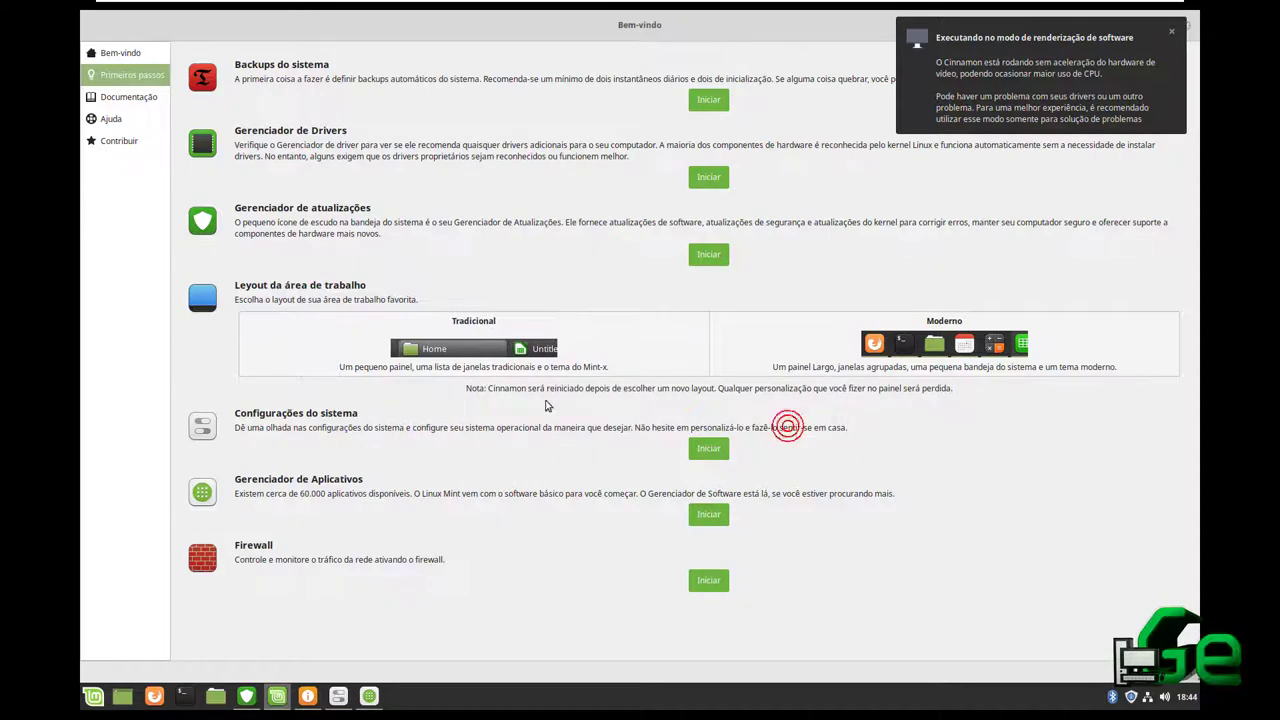
left_click(128, 98)
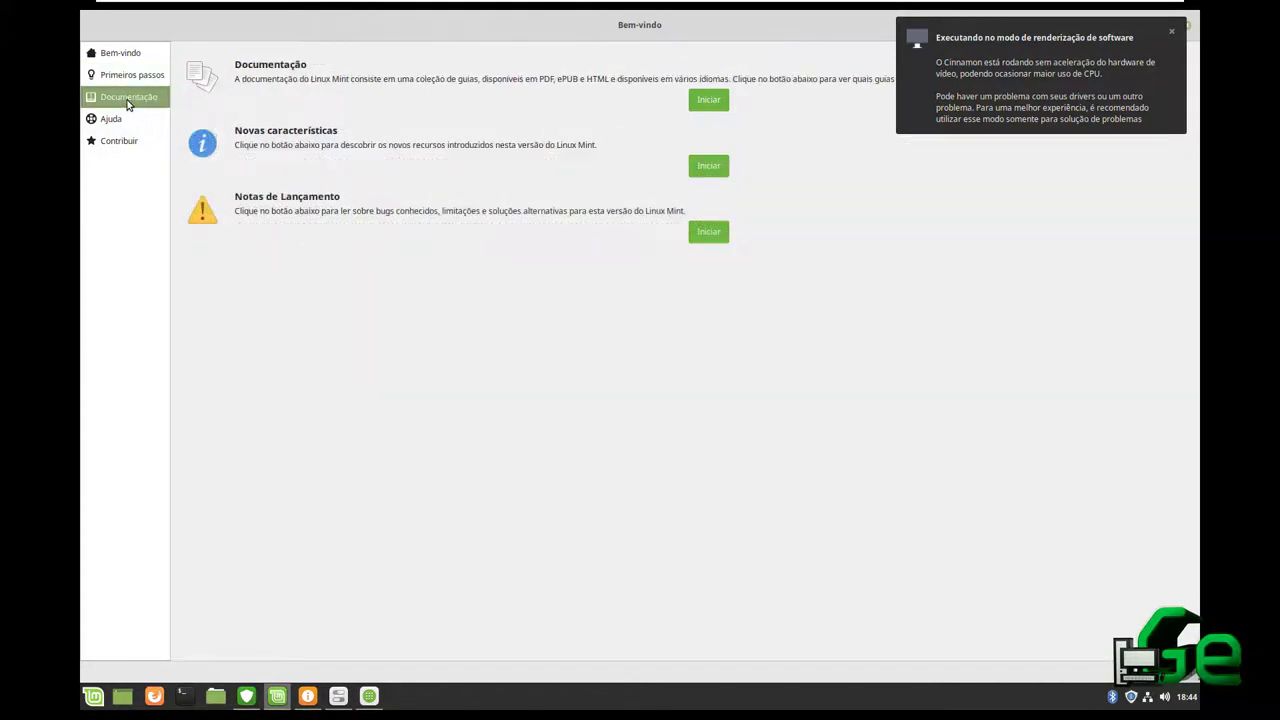
left_click(1173, 32)
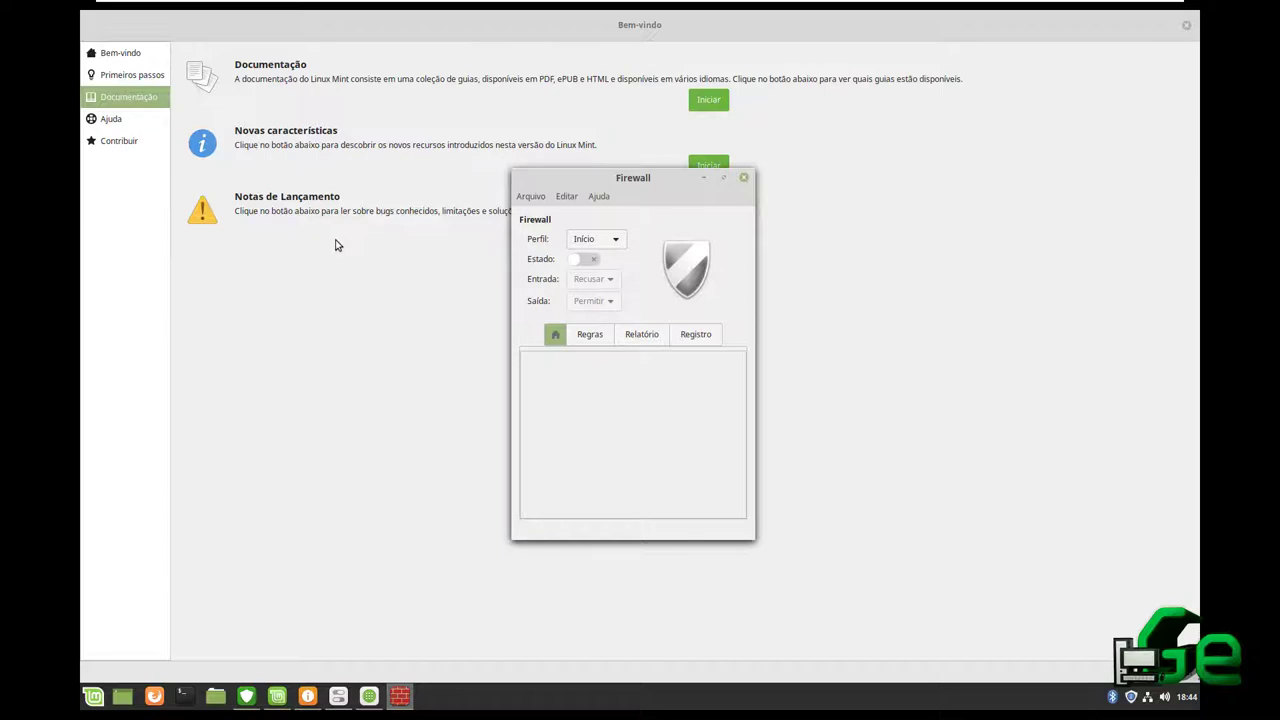
Browse the Welcome screen's Ajuda and Contribuir sections, then close the Welcome window
left_click(131, 124)
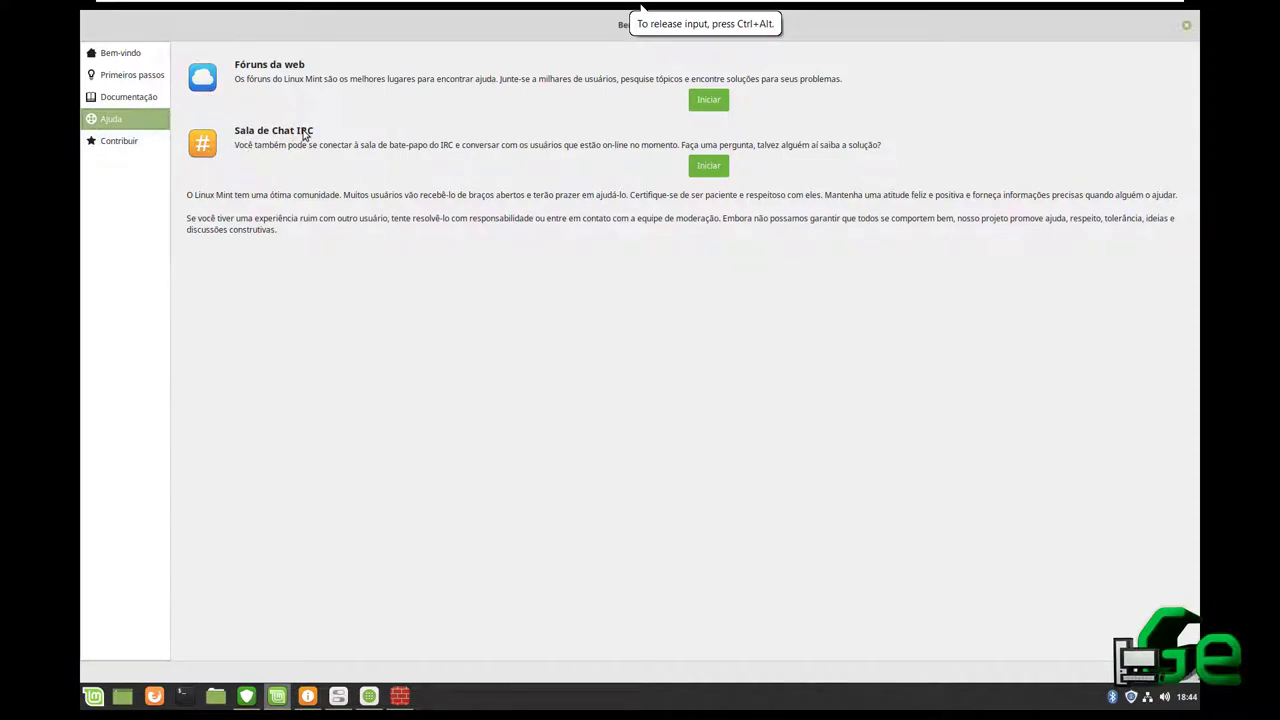
left_click(138, 146)
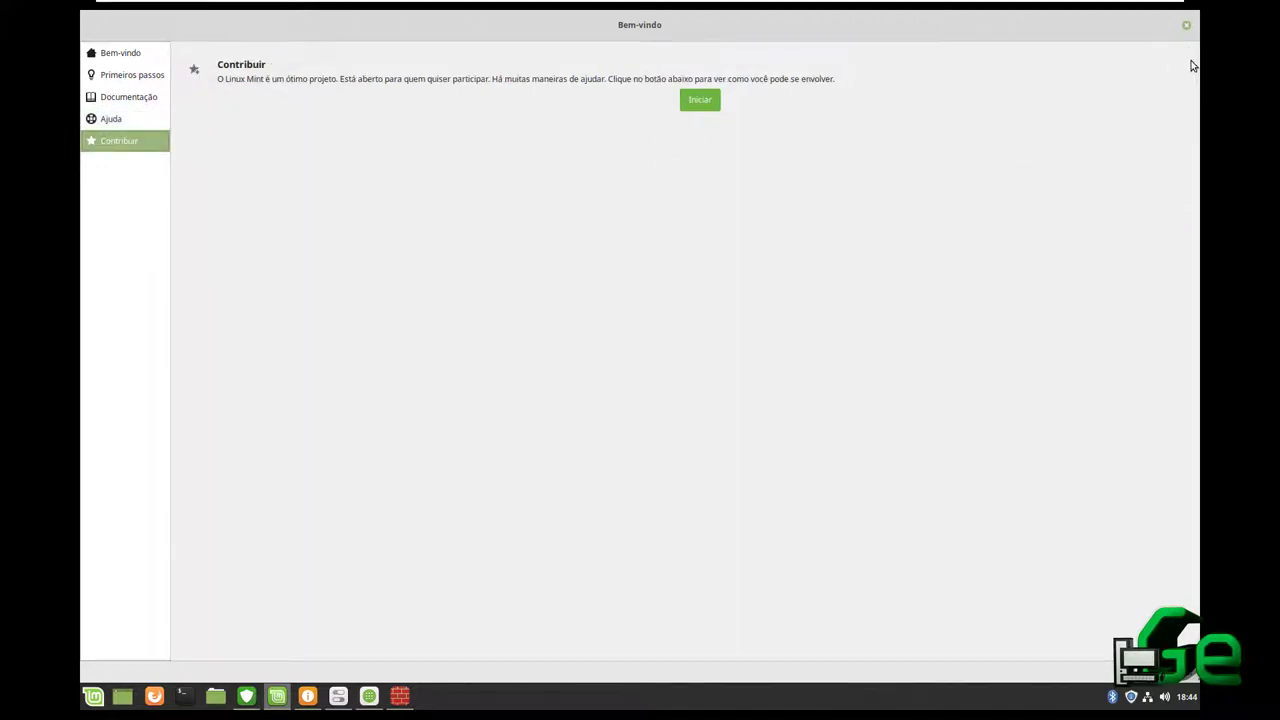
left_click(1187, 26)
Rearrange the Firewall, Software Manager and System Settings windows and minimize Fontes de Aplicativos
left_click_drag(647, 183, 1022, 67)
left_click_drag(726, 115, 464, 60)
left_click(717, 176)
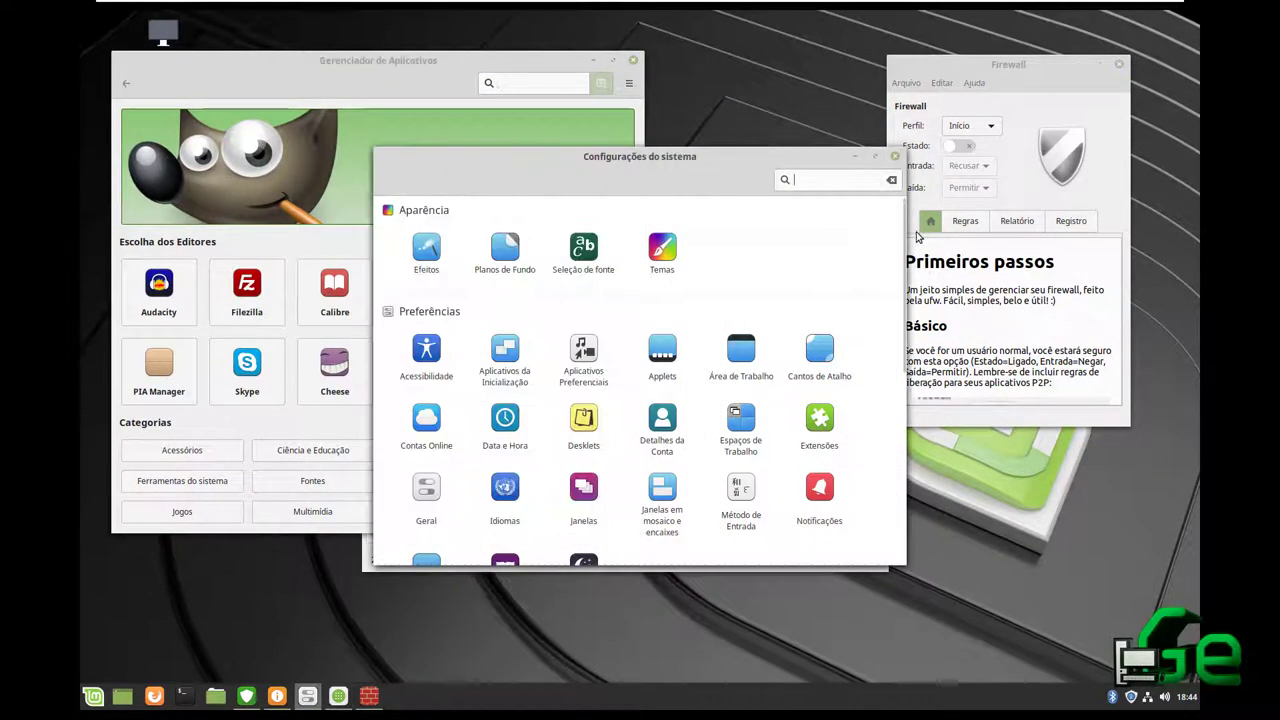
left_click_drag(700, 159, 893, 271)
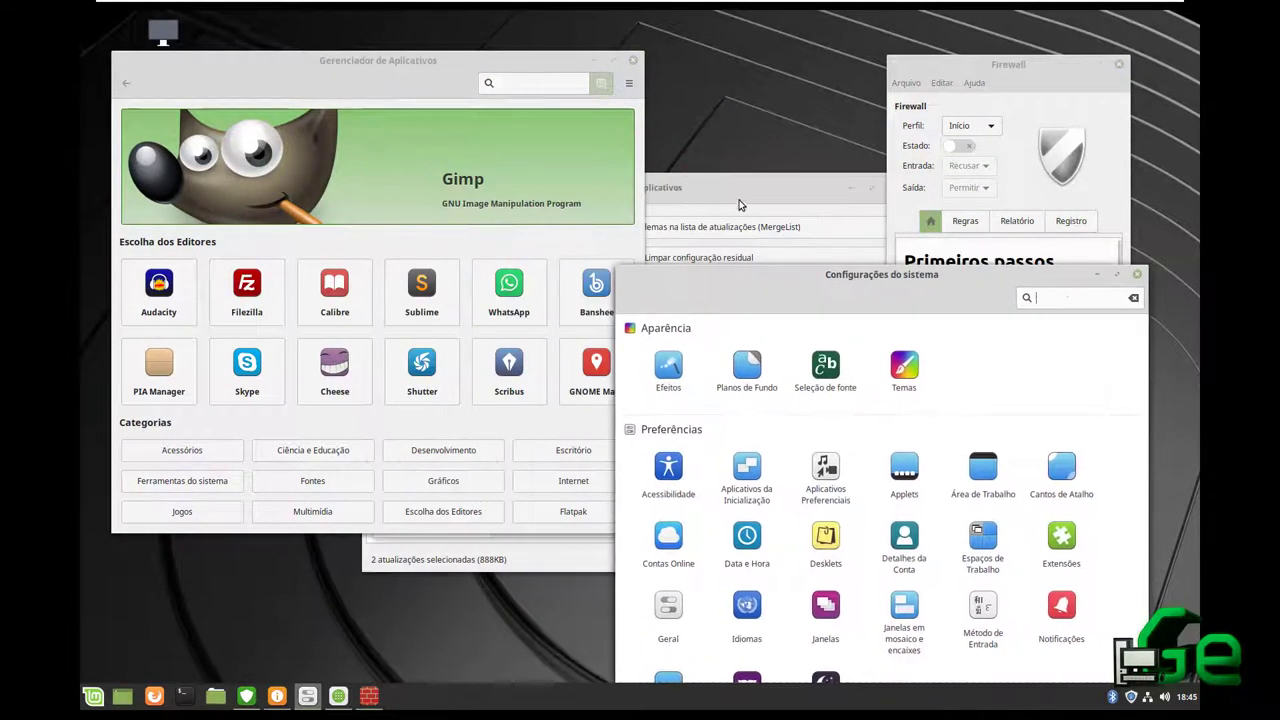
left_click(738, 197)
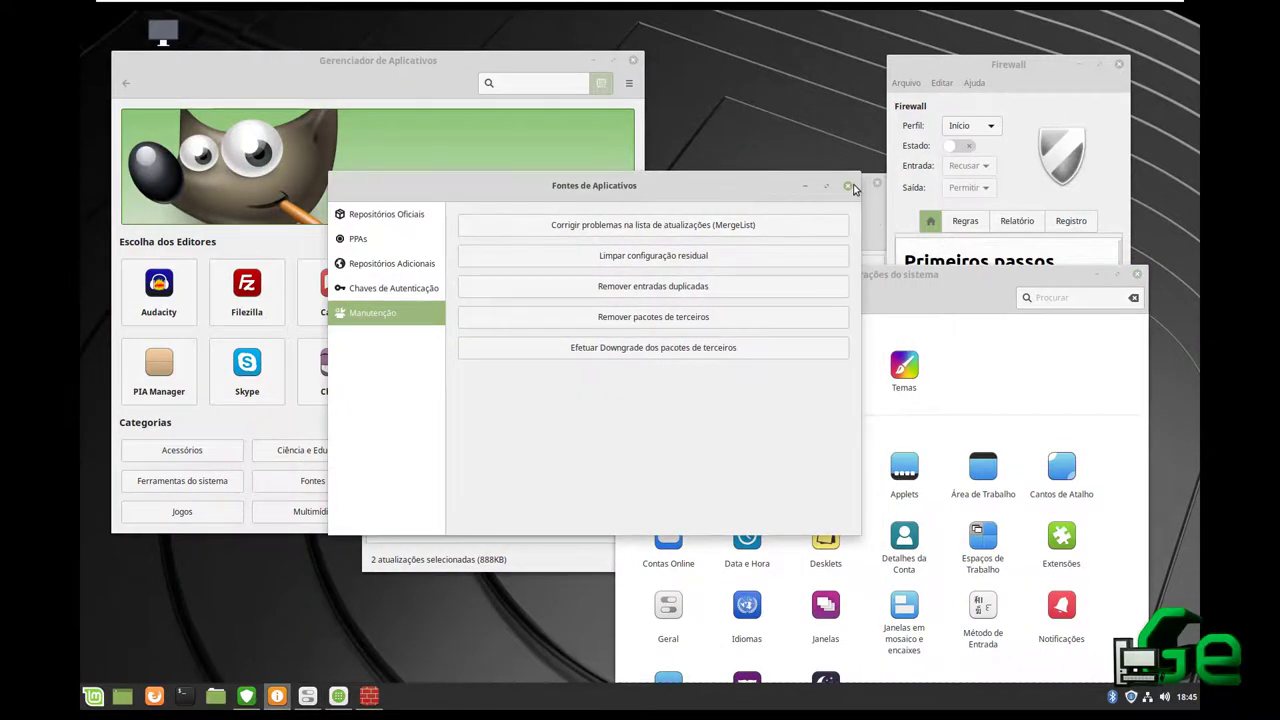
left_click(851, 188)
Install the two pending updates in Update Manager, authenticating with the account password
left_click(890, 127)
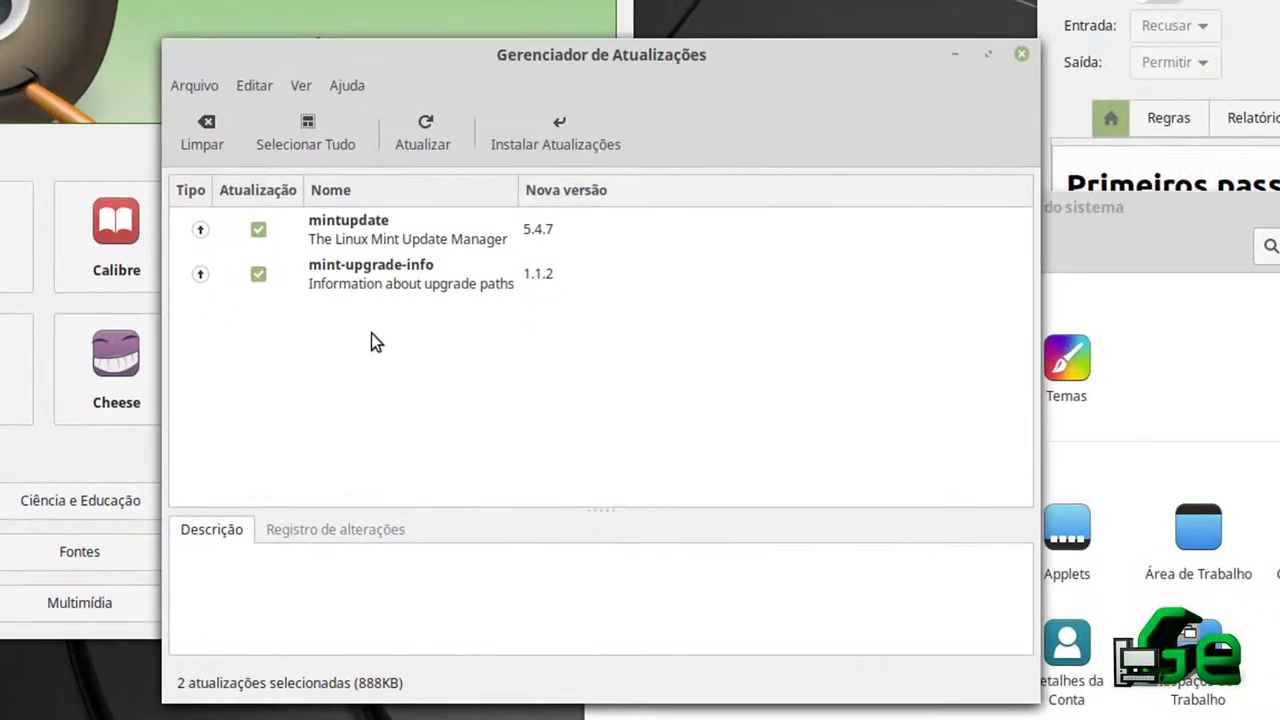
left_click(578, 124)
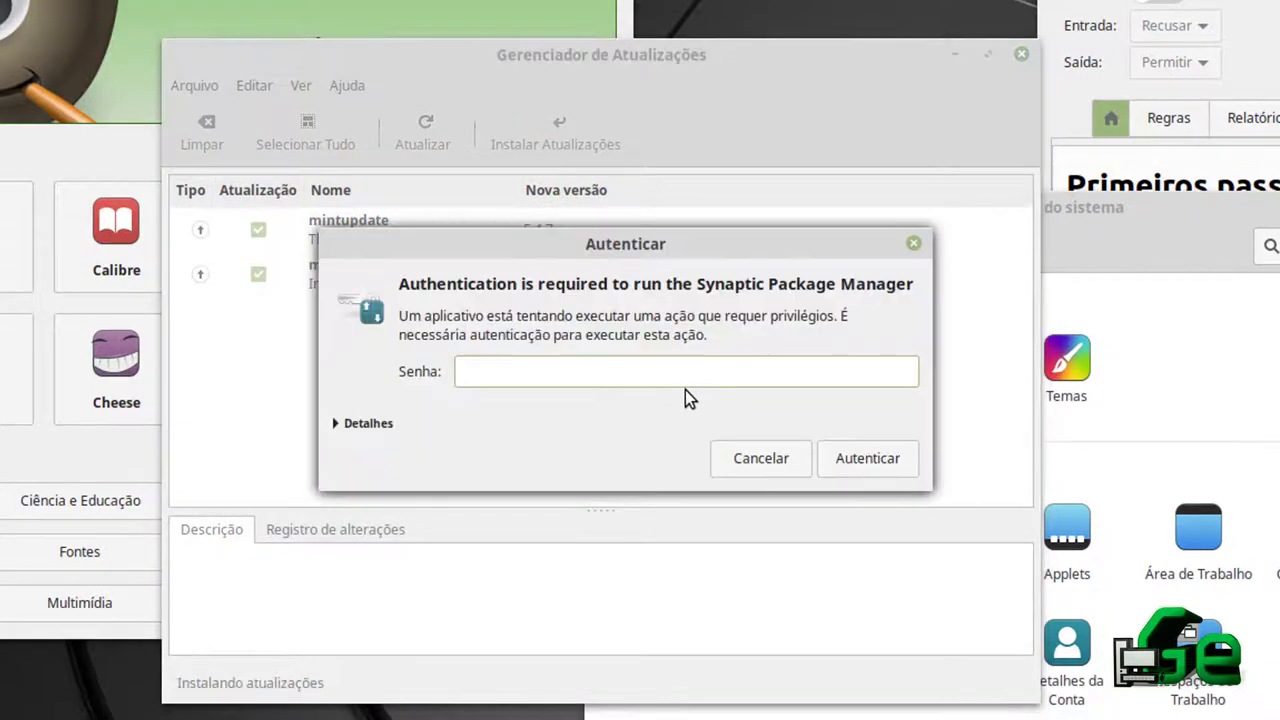
type("••••••")
left_click(914, 458)
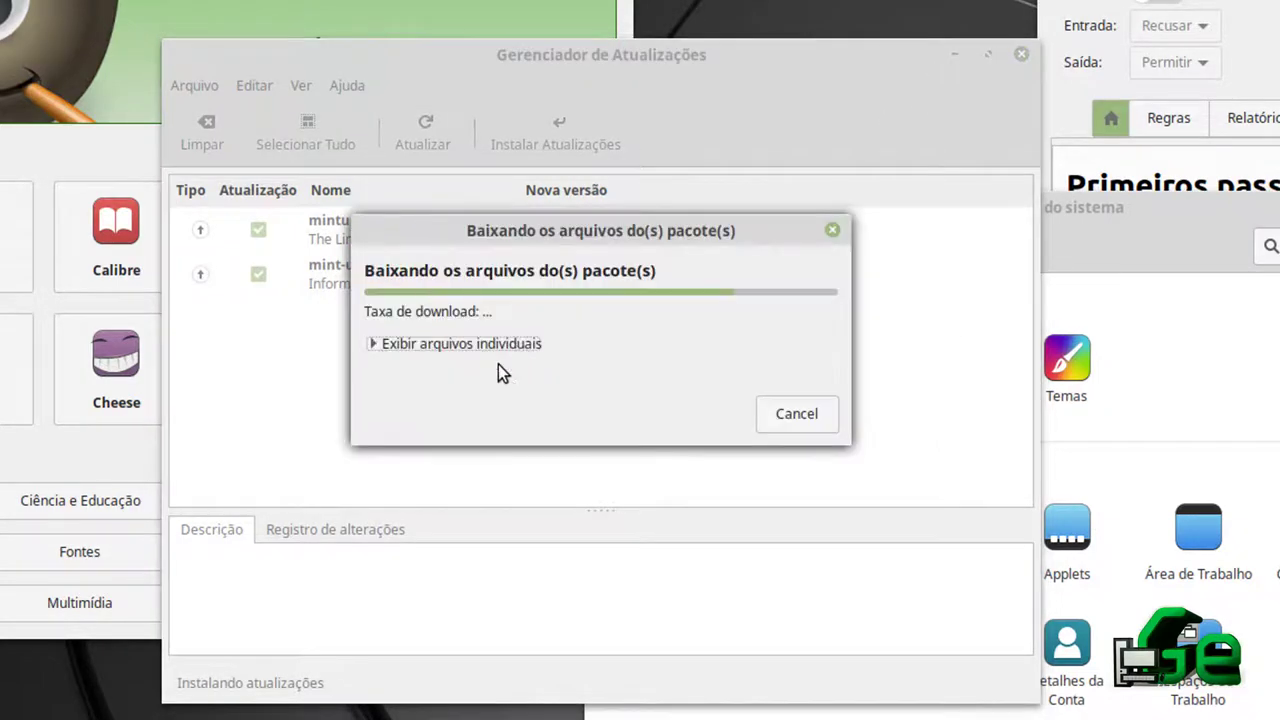
left_click(1172, 223)
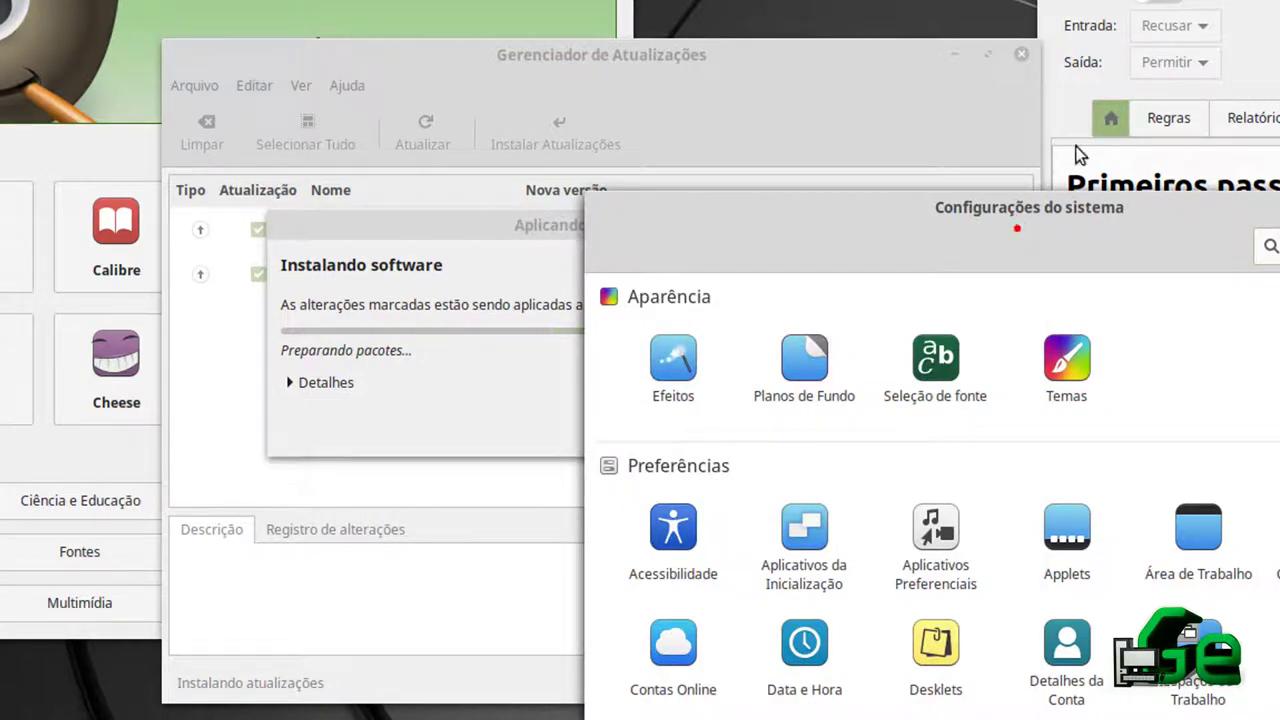
Turn the firewall on and select the Início profile
left_click(1112, 120)
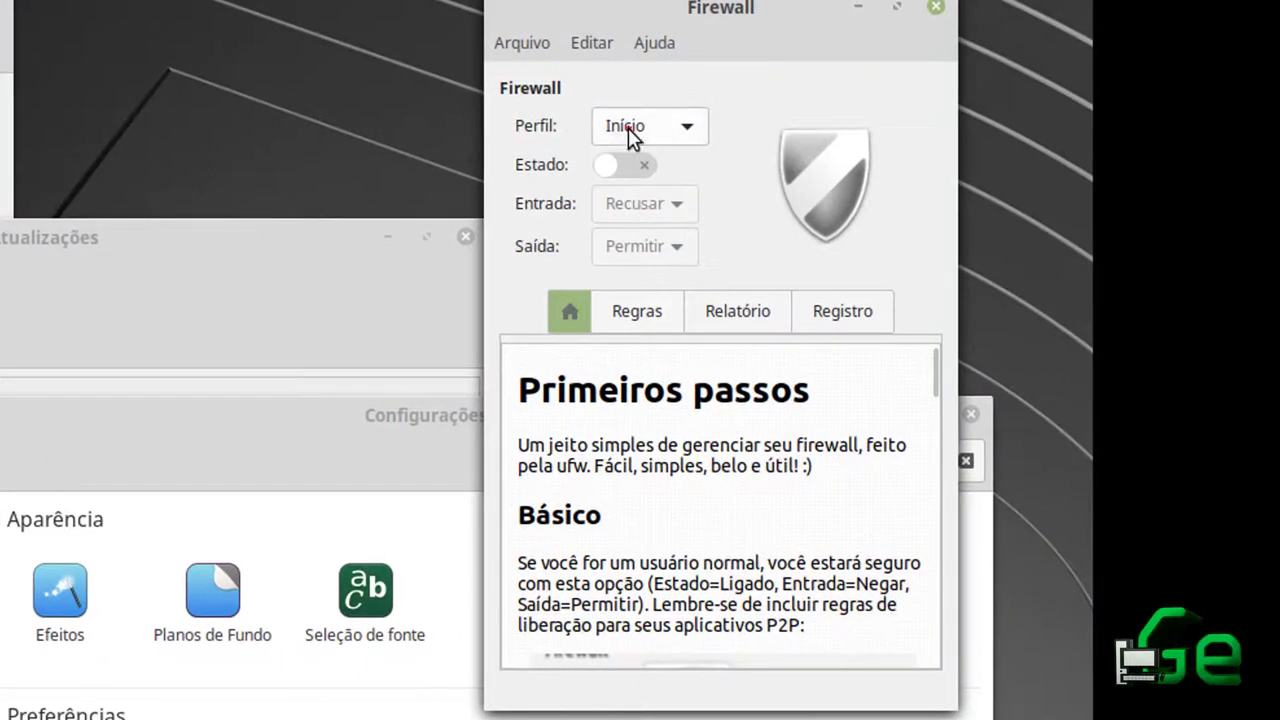
left_click(628, 128)
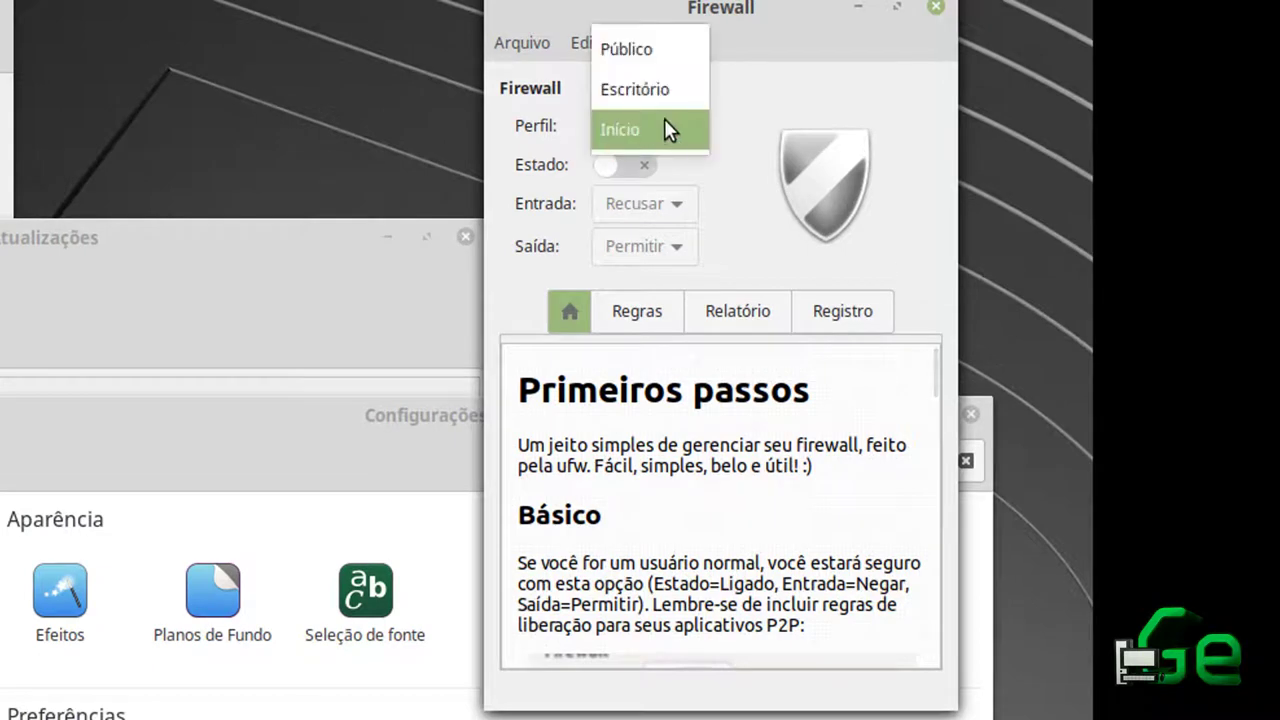
left_click(664, 128)
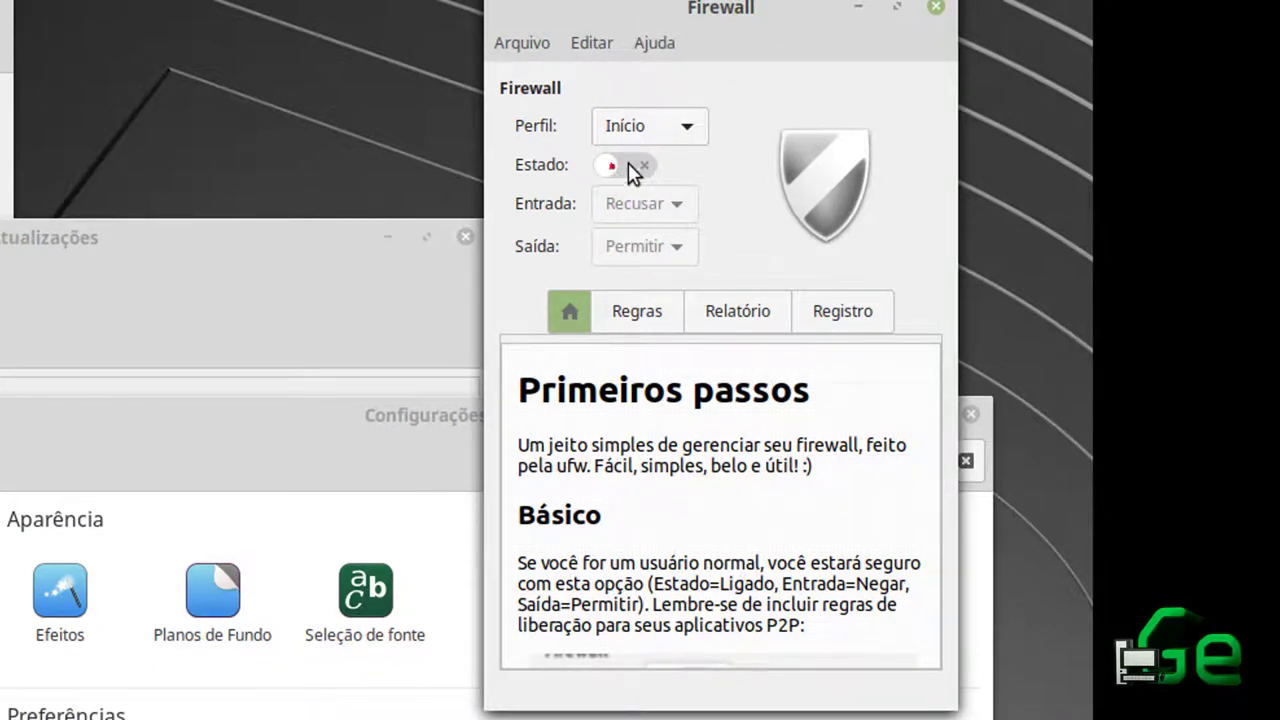
left_click(610, 165)
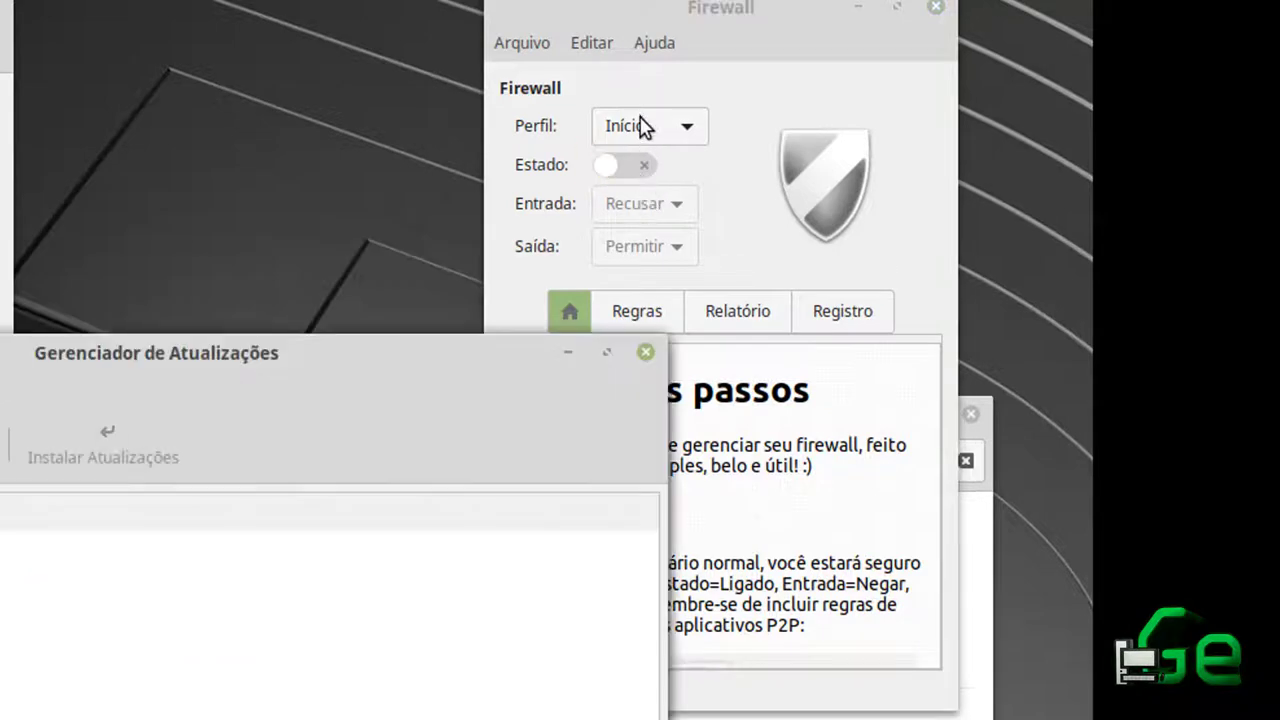
left_click(642, 122)
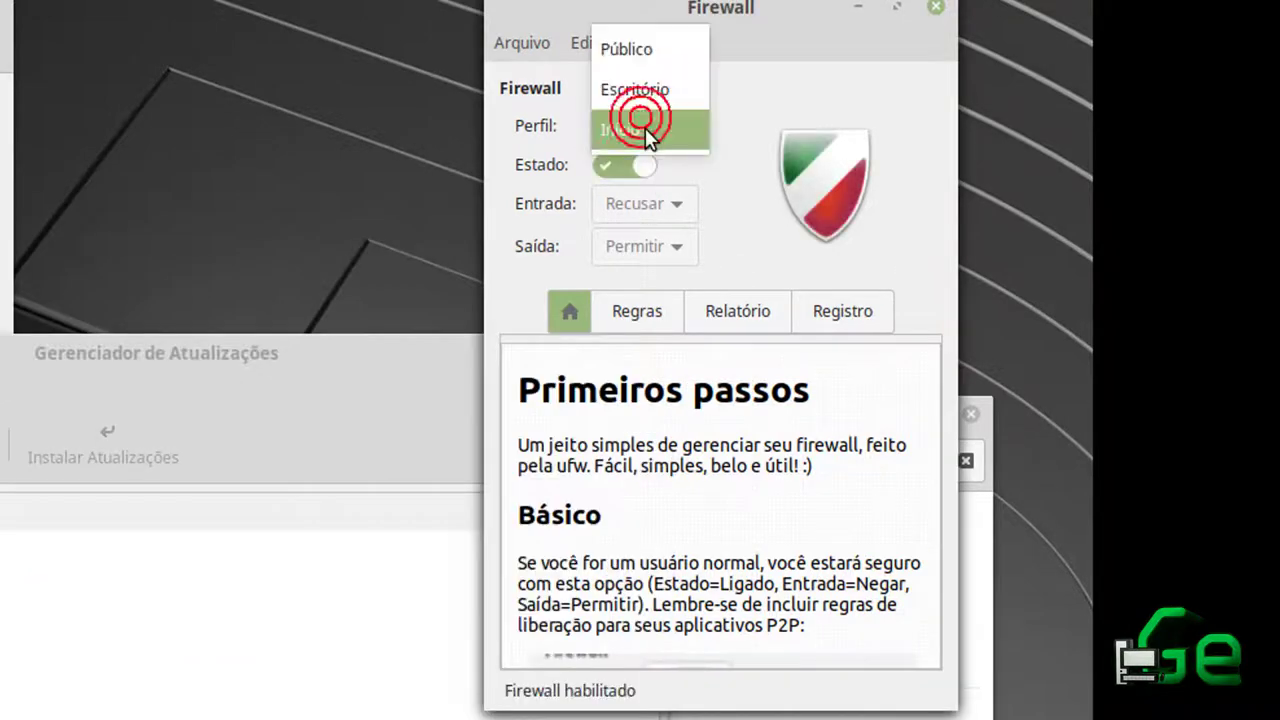
left_click(760, 104)
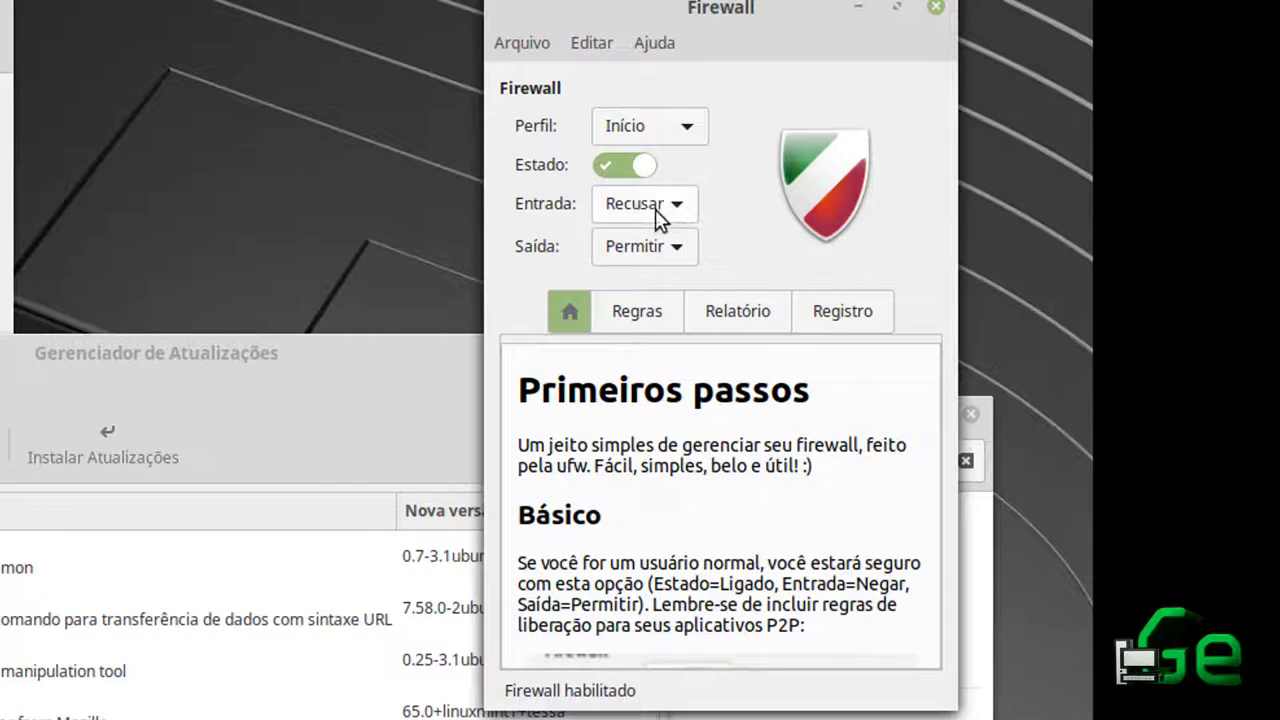
Recheck the profile list keeping Início, toggle Estado, and close the Firewall window
left_click(652, 134)
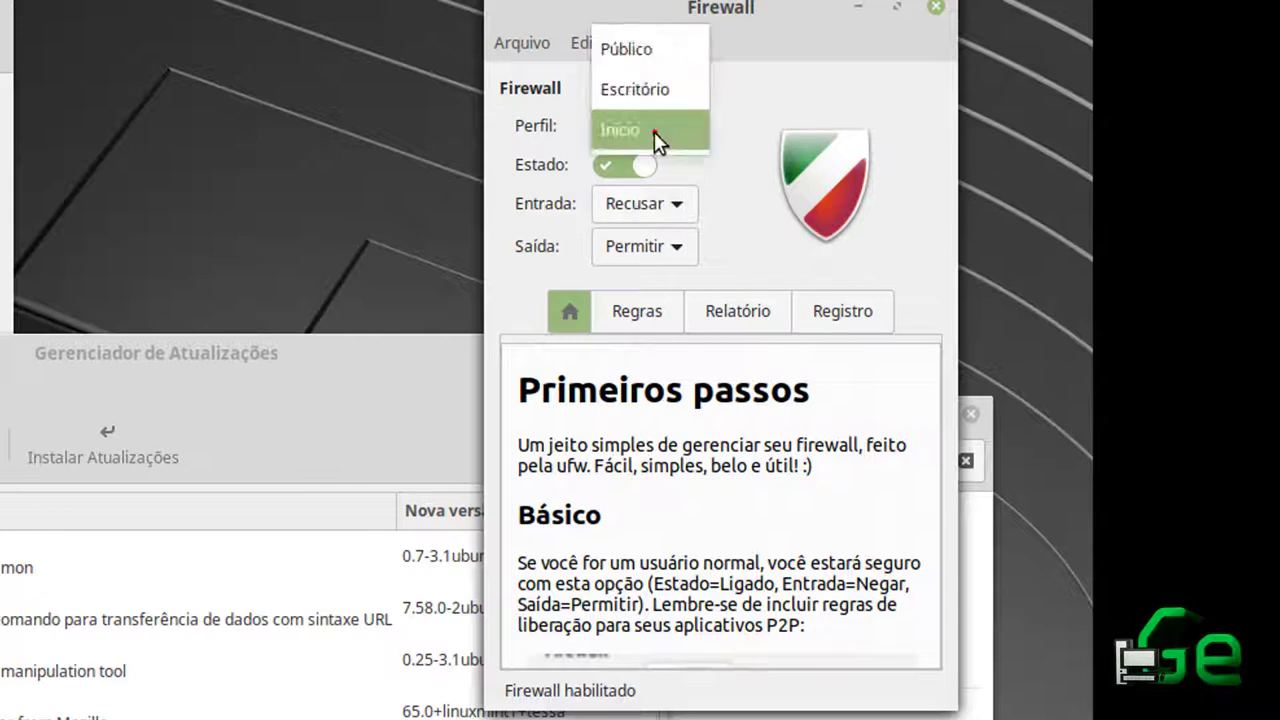
left_click(752, 97)
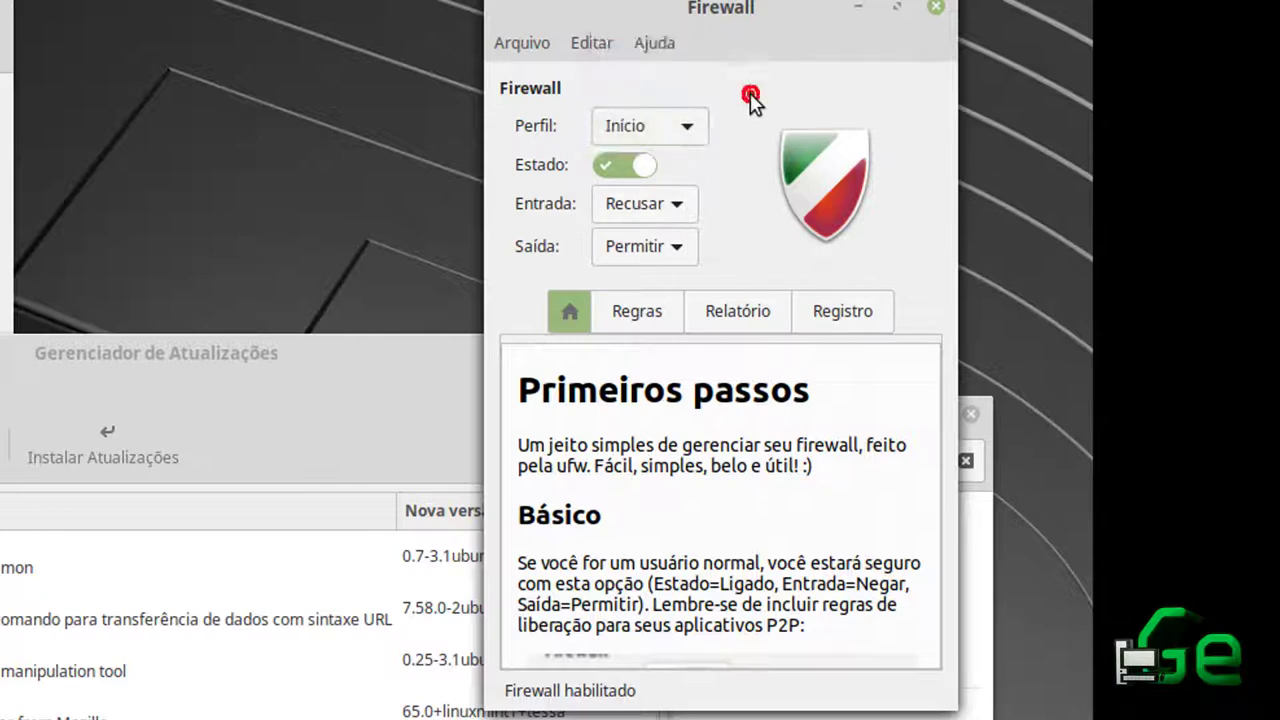
left_click(686, 130)
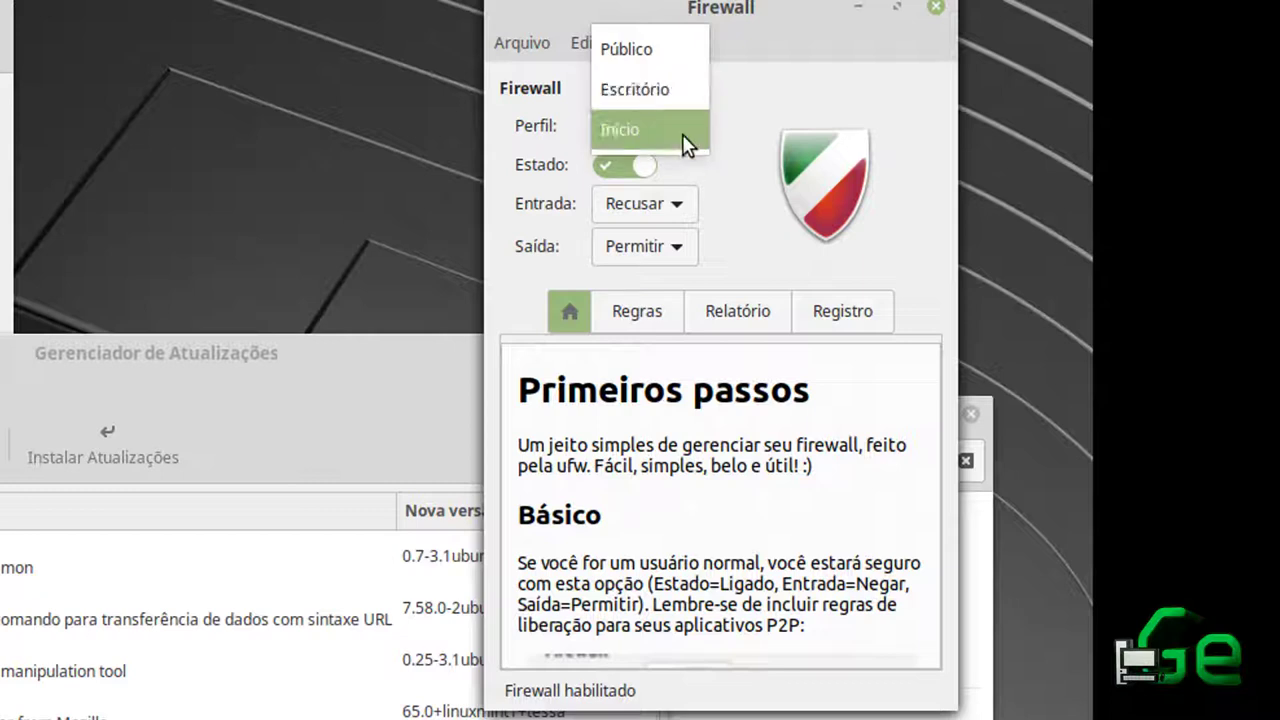
left_click(742, 104)
left_click(540, 44)
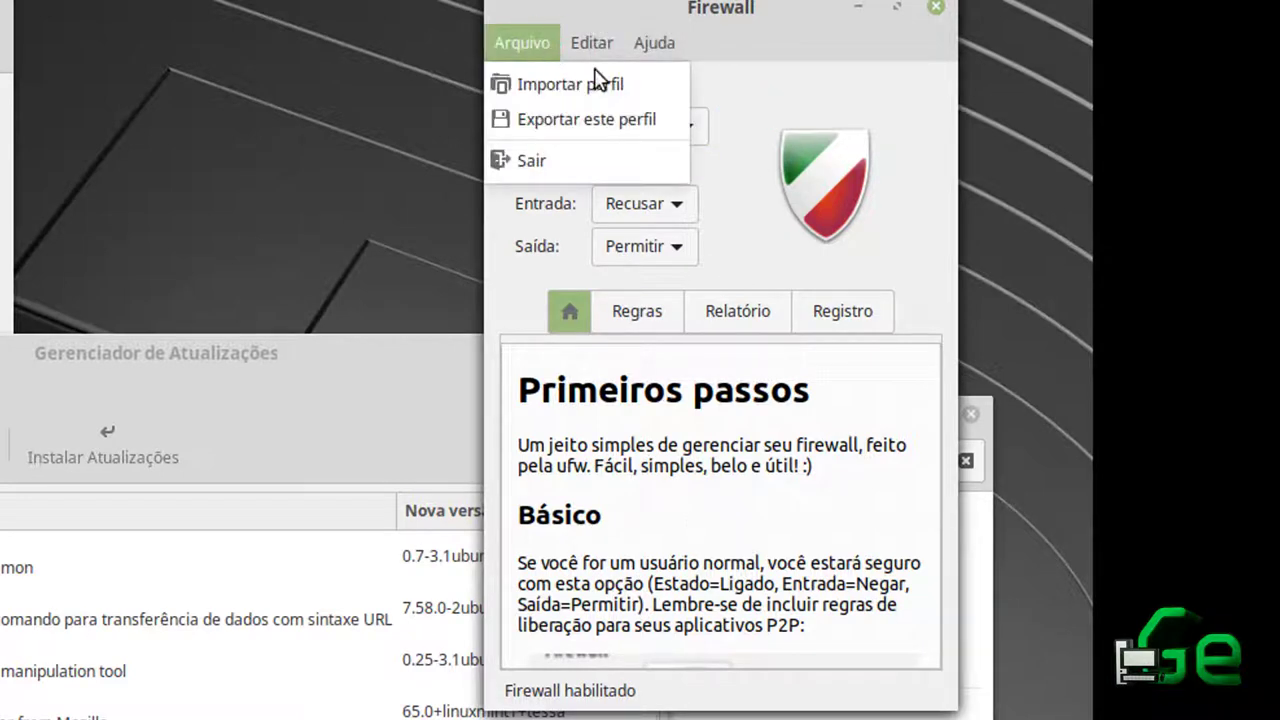
left_click(850, 98)
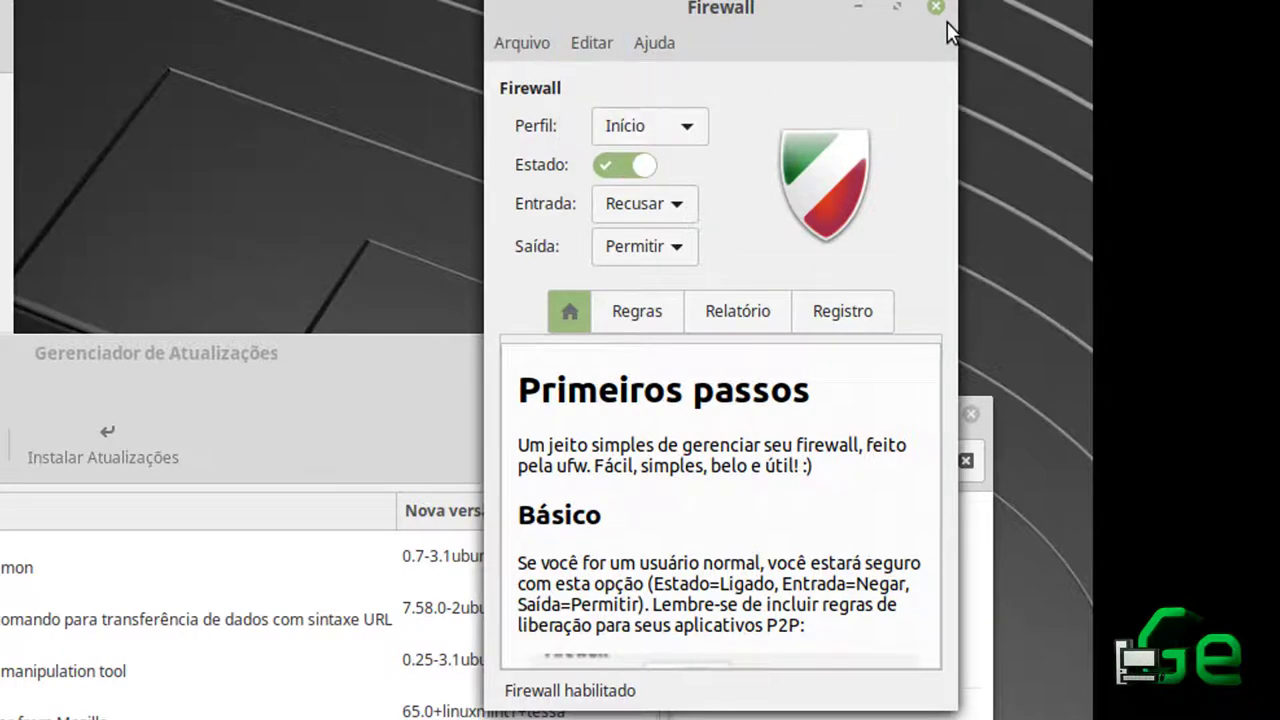
left_click(655, 170)
left_click(934, 10)
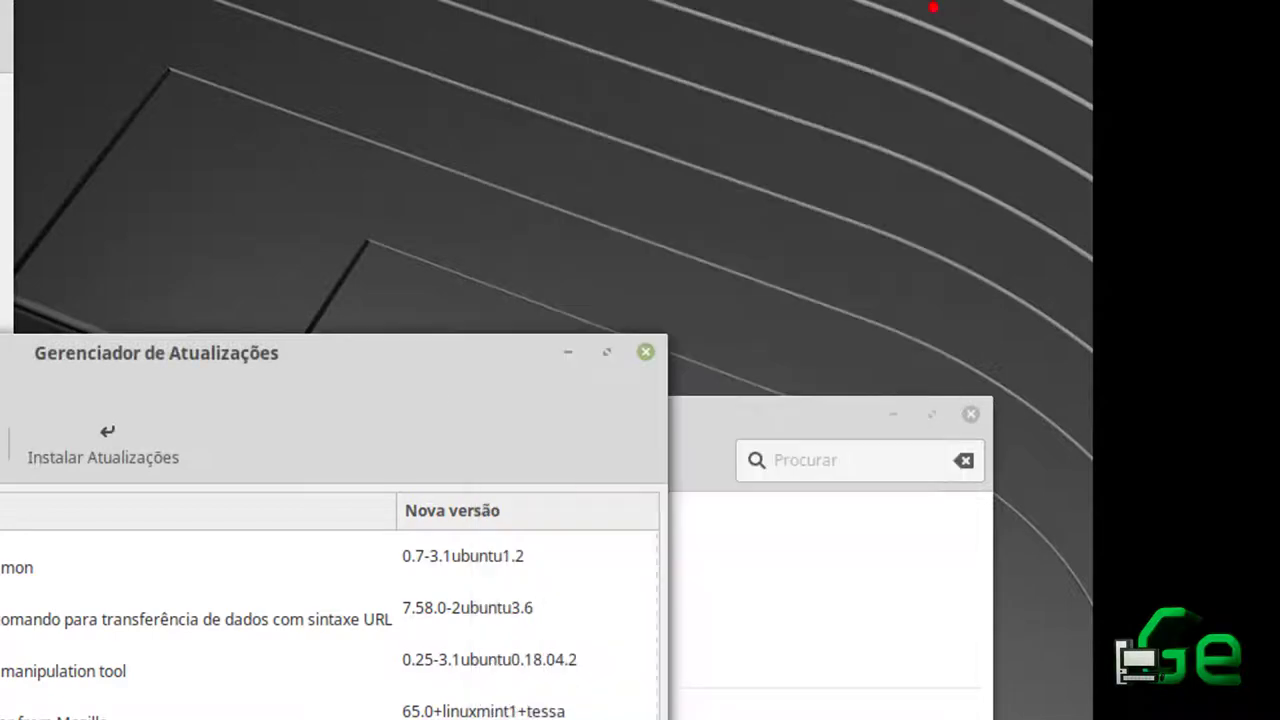
Reposition the System Settings and Software Manager windows, cycling them to the front
left_click_drag(707, 428, 734, 114)
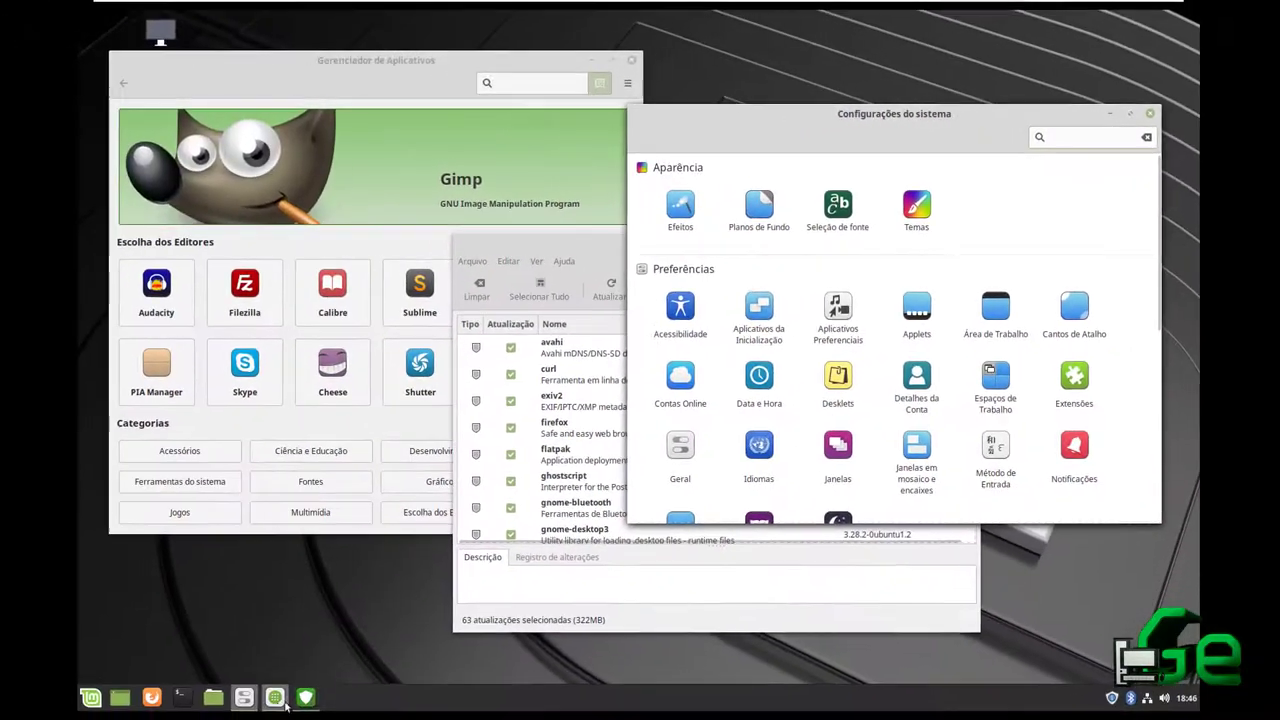
left_click(308, 696)
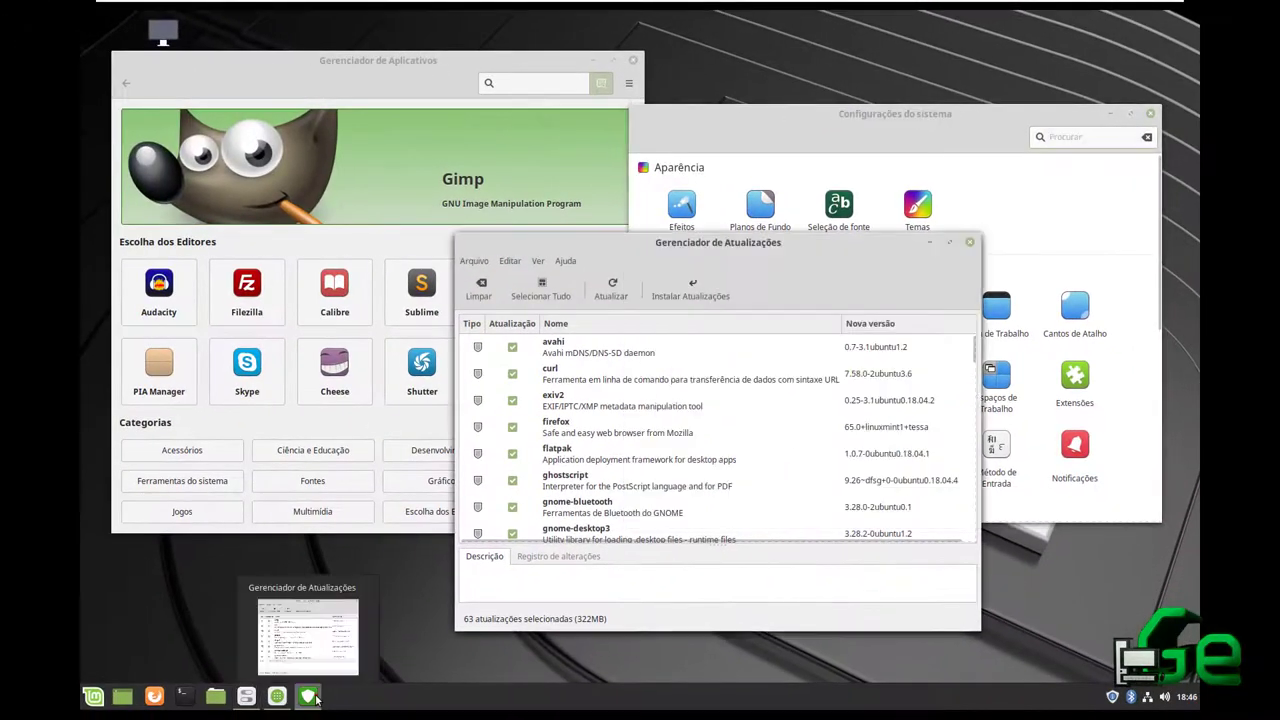
left_click(270, 699)
left_click(246, 697)
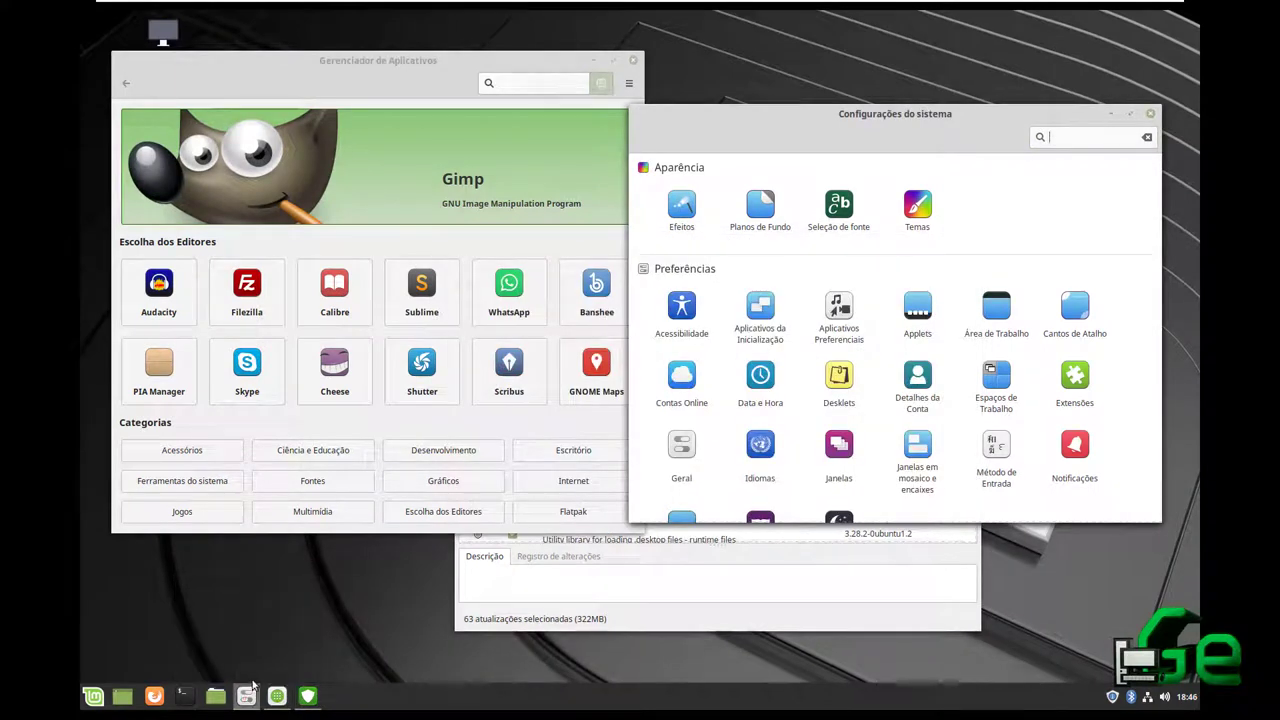
left_click(386, 61)
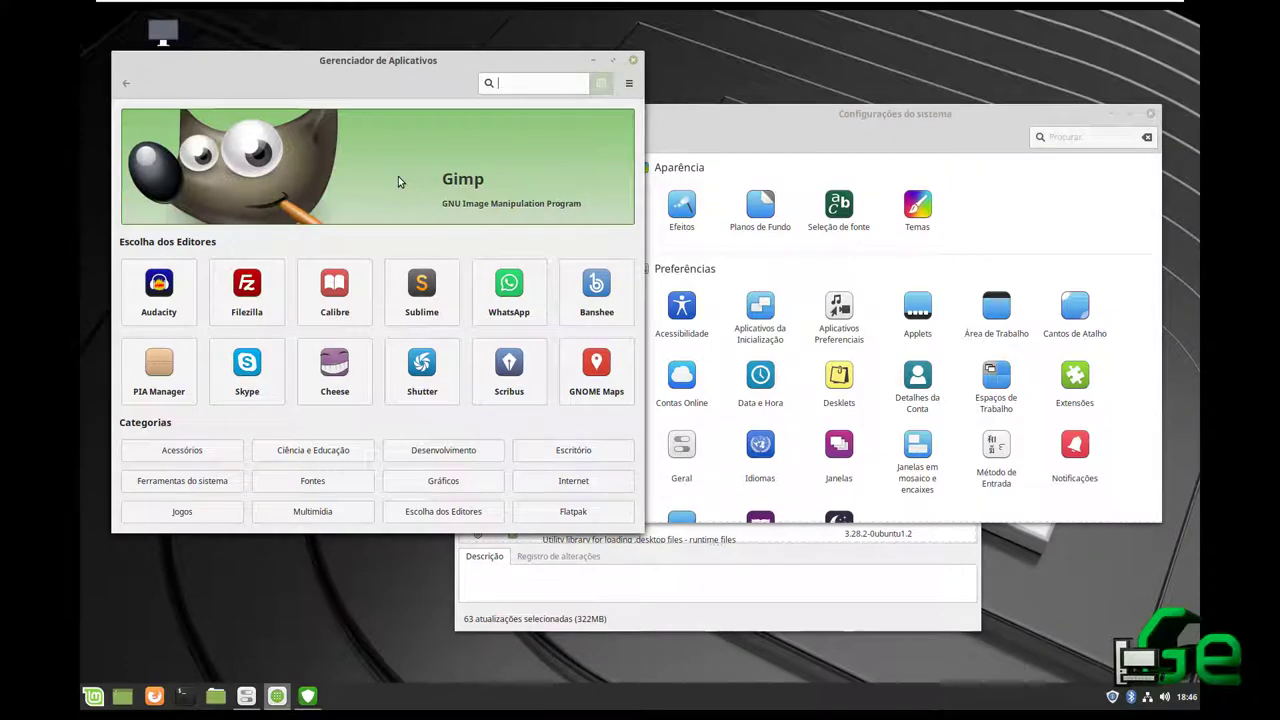
left_click_drag(398, 66, 544, 81)
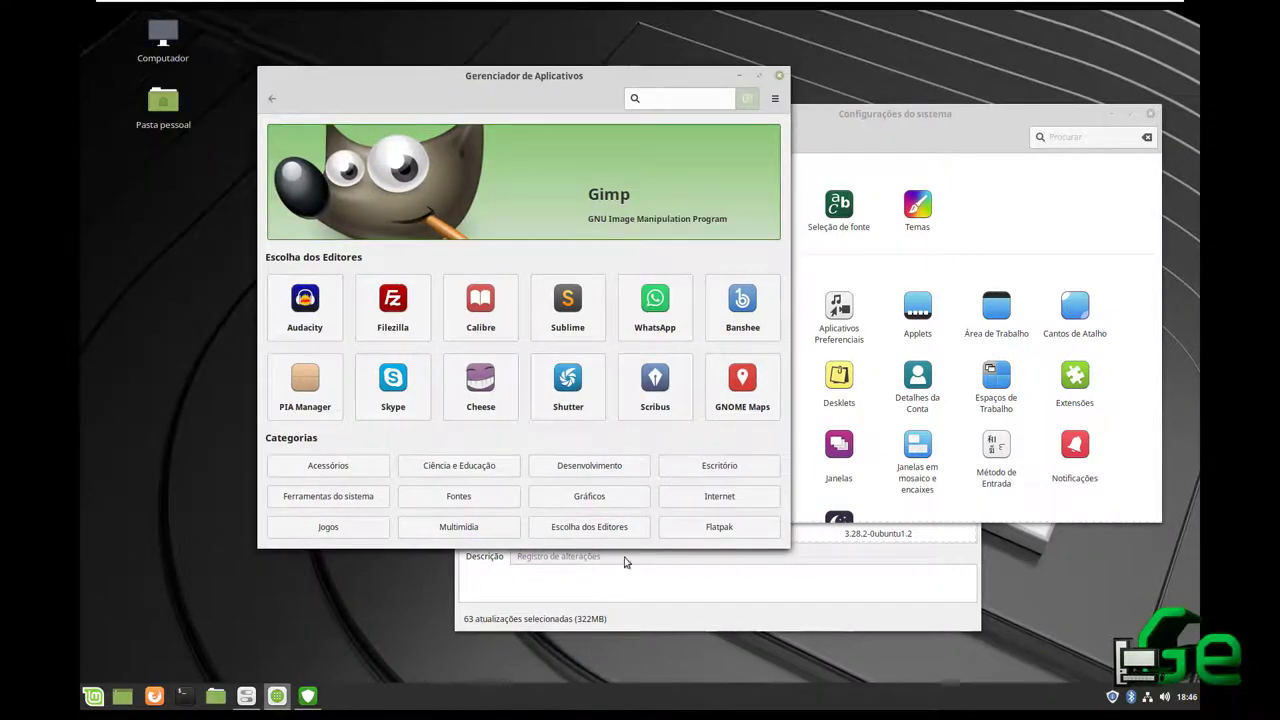
Search the Mint menu for 'gerenciad' and launch Gerenciador de Aplicativos
left_click(93, 696)
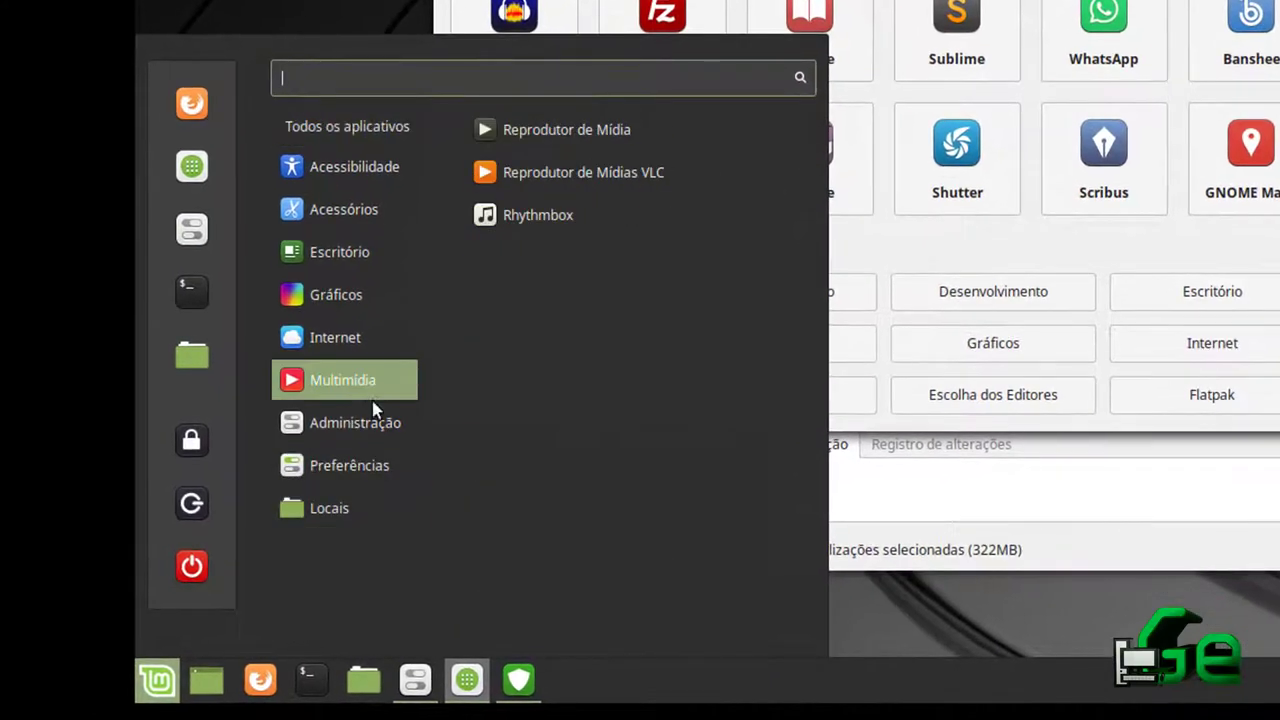
mouse_move(354, 474)
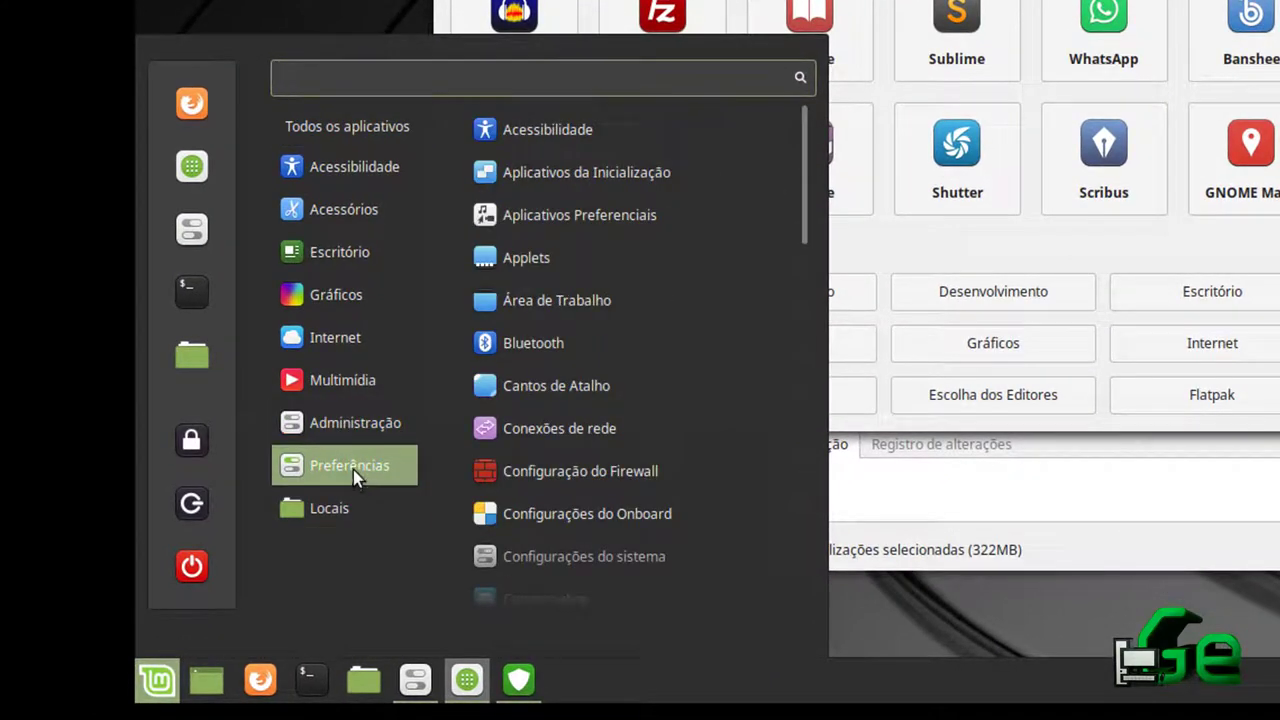
type("gerec")
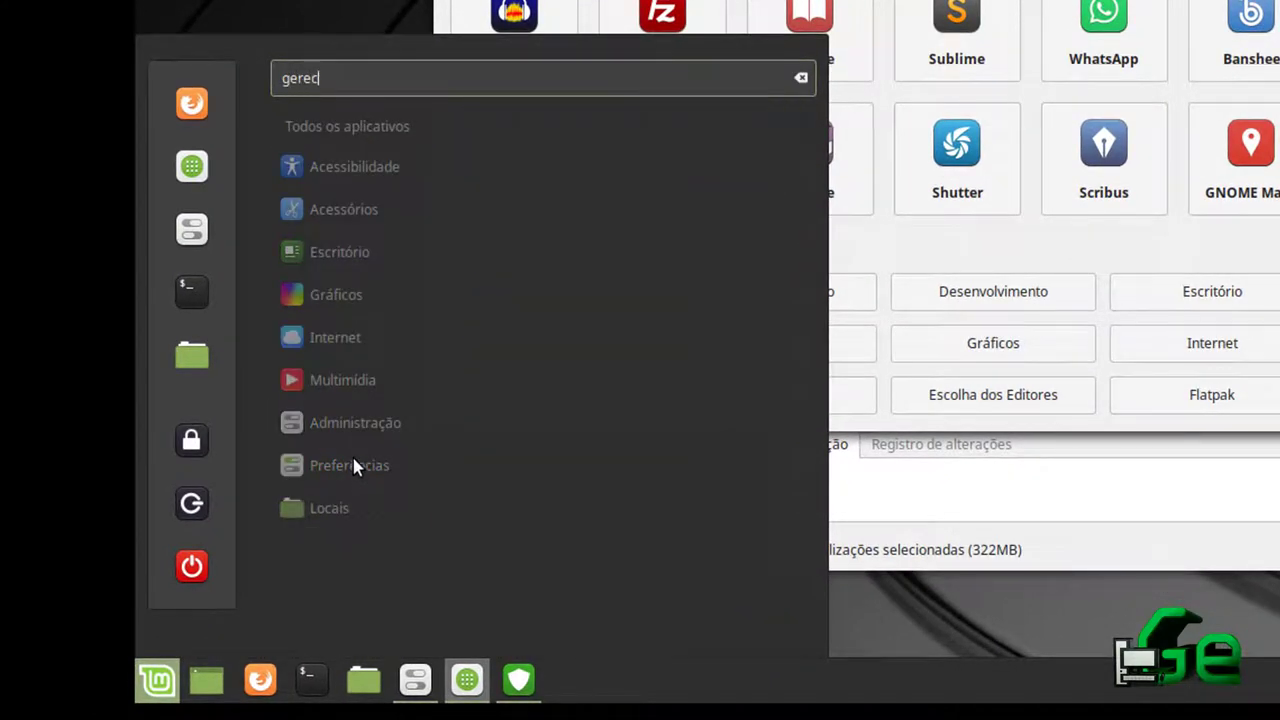
type("i")
key("BackSpace")
key("BackSpace")
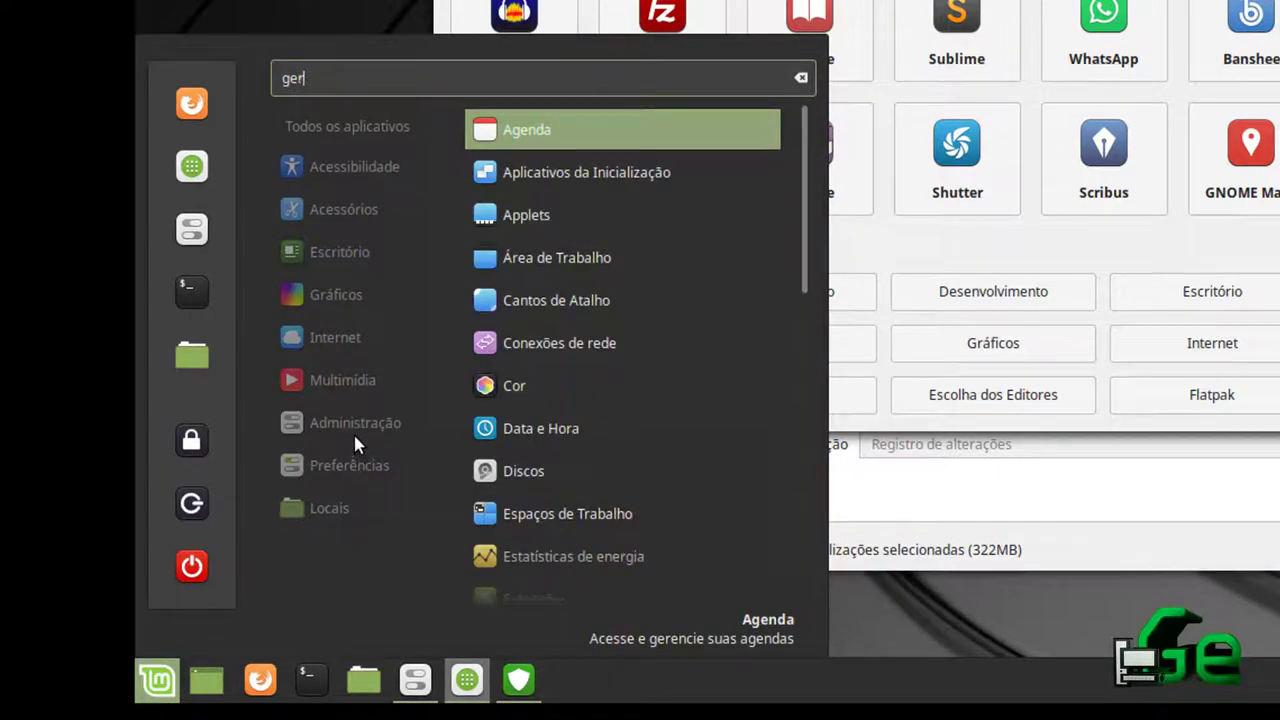
type("nciad")
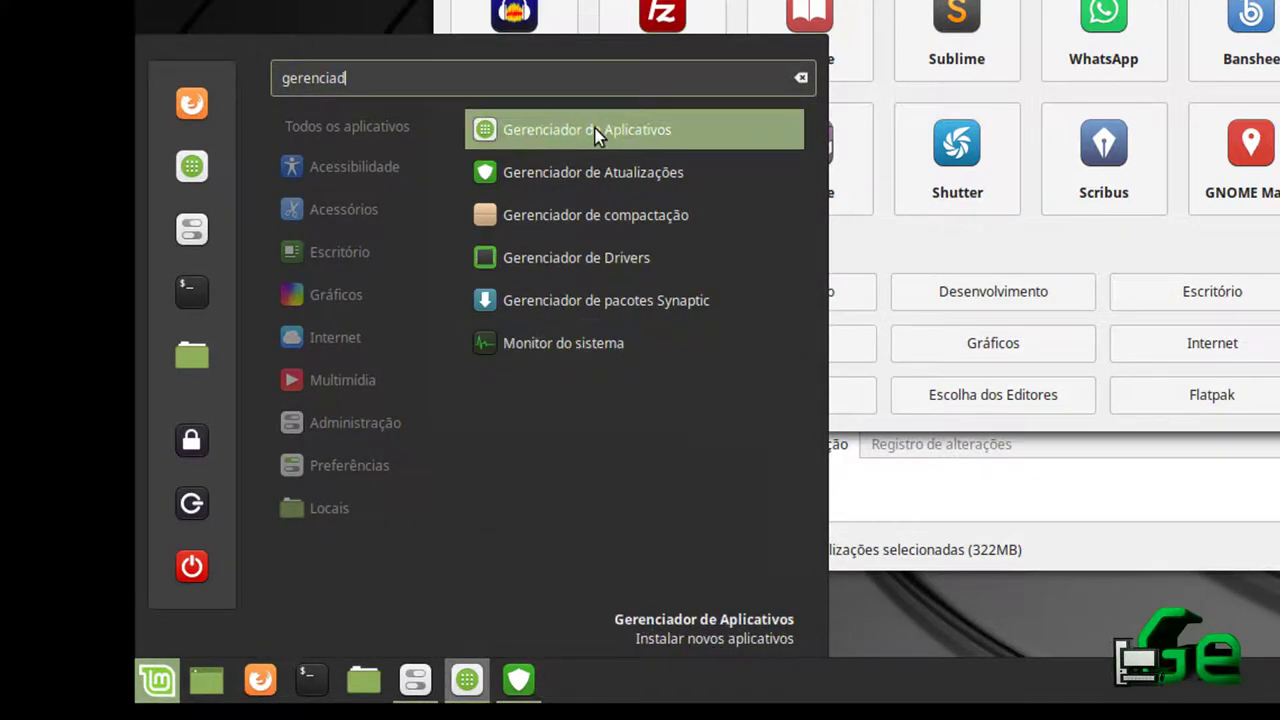
key("Return")
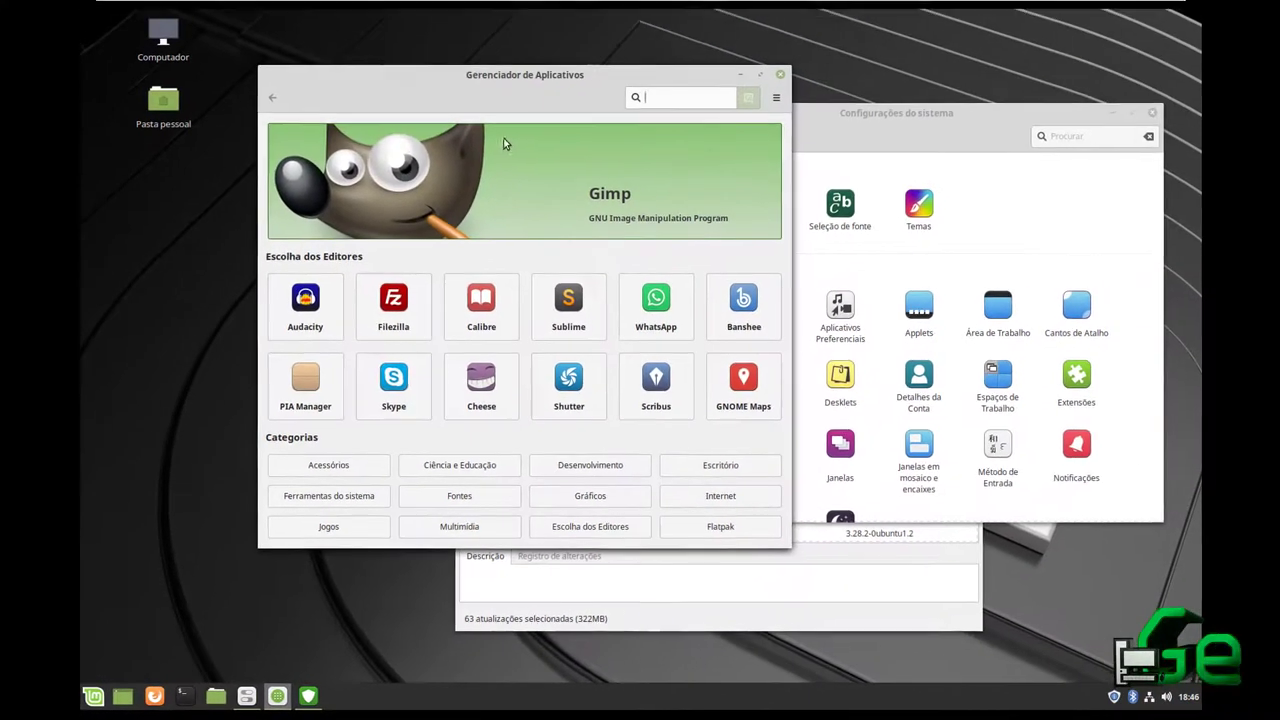
Maximize Software Manager, search libreoffice, vlc and audacious, and open Audacious's details page
left_click(759, 76)
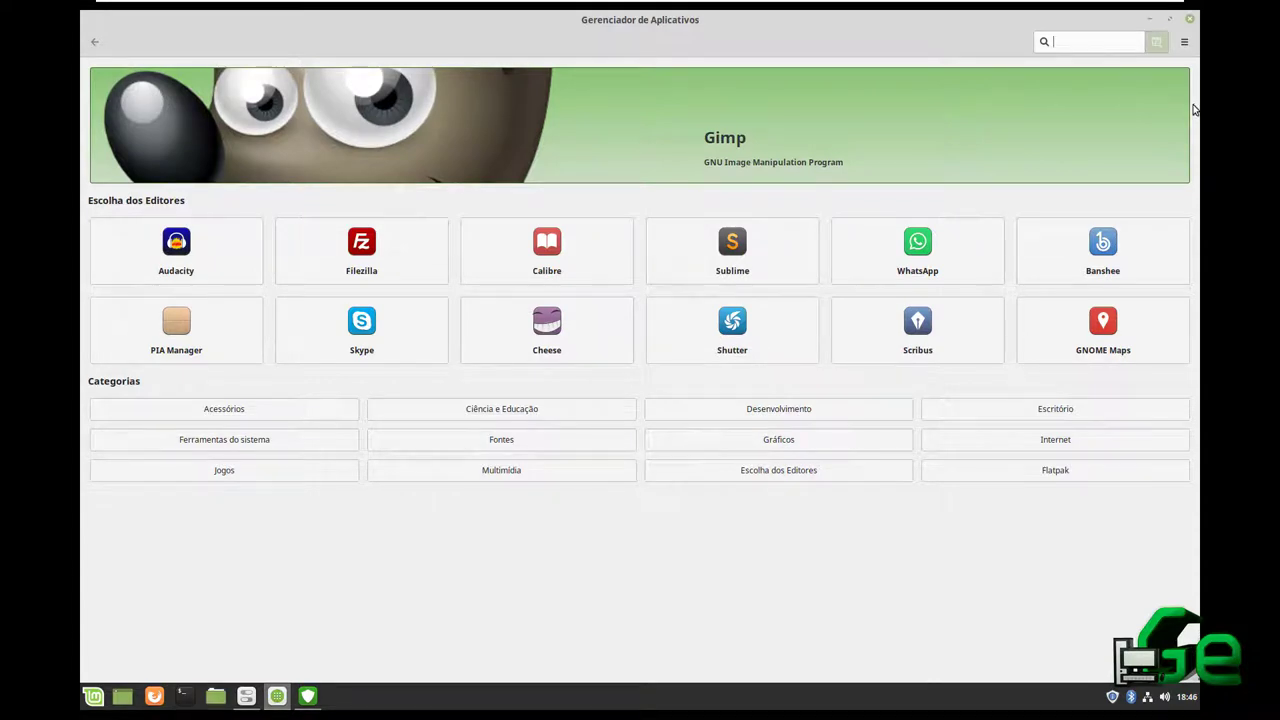
type("off")
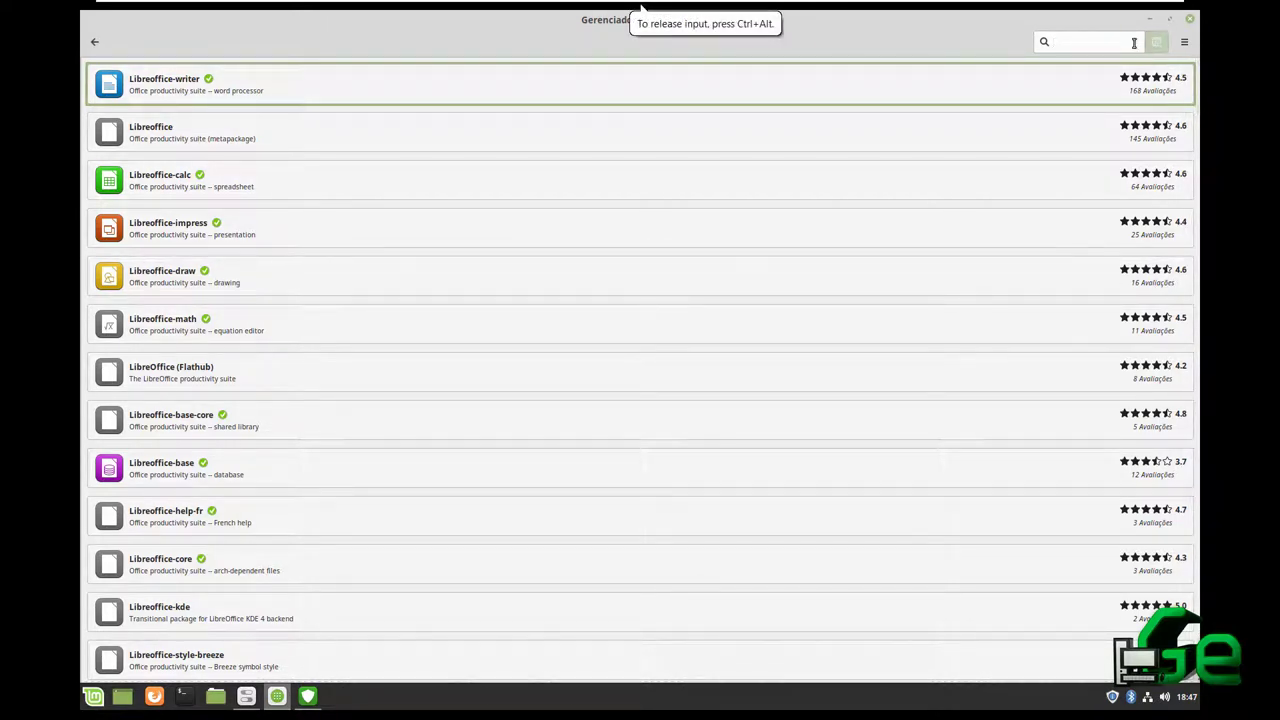
key("Return")
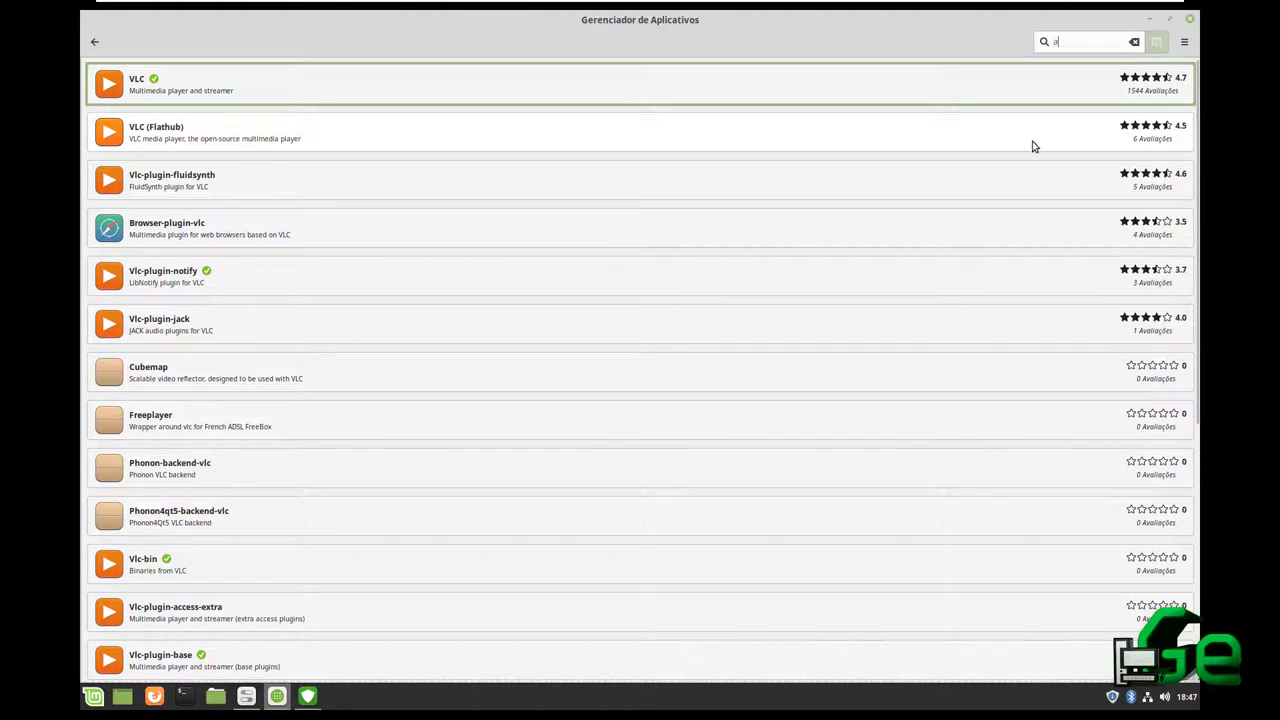
type("cious")
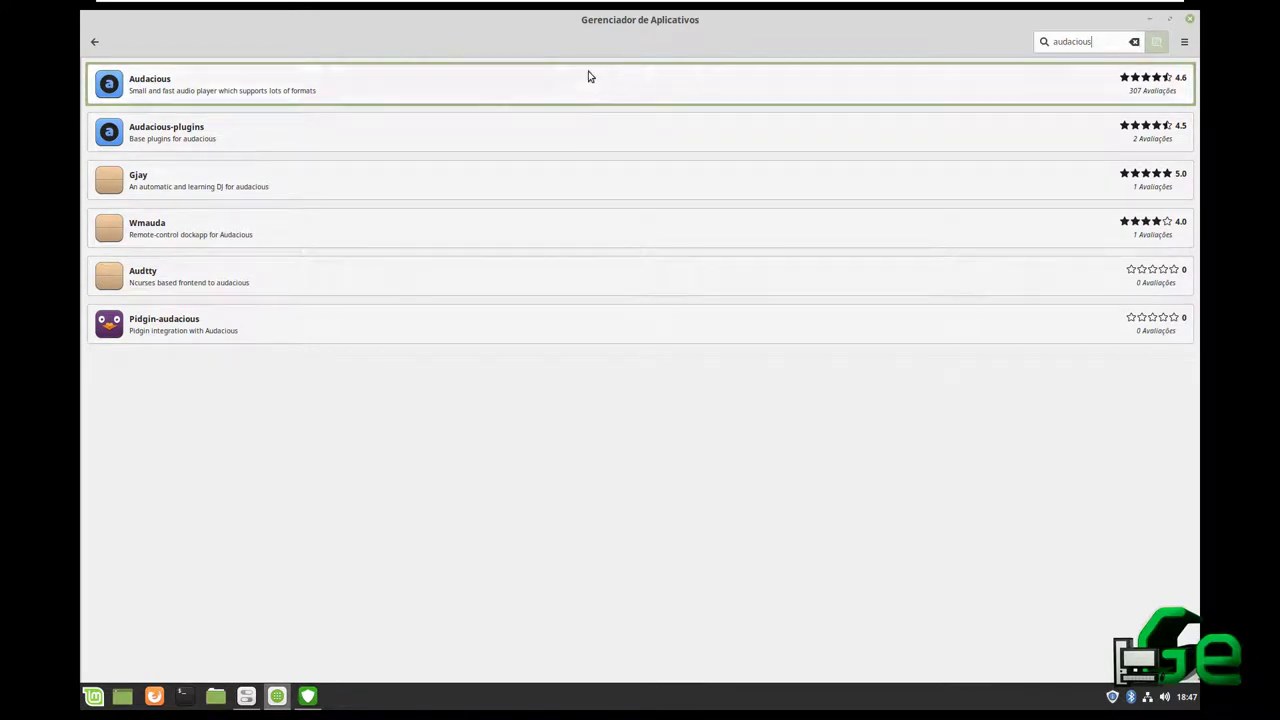
left_click(556, 94)
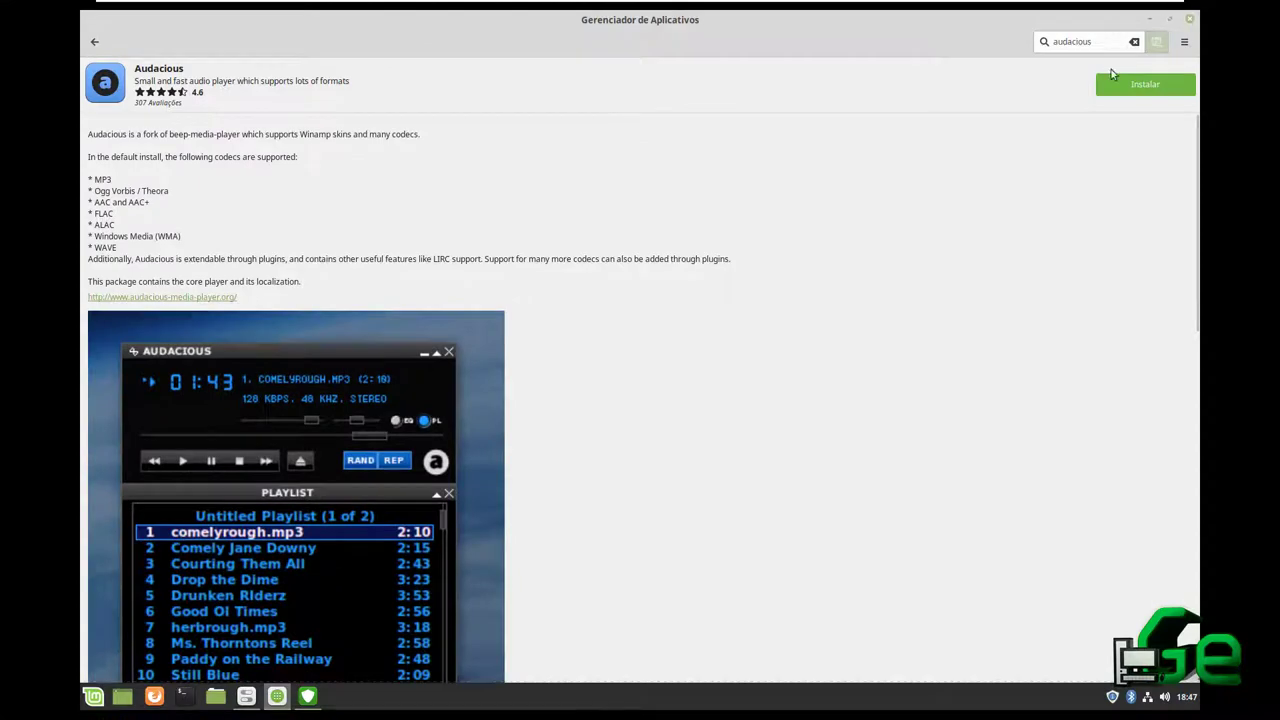
Restore Software Manager to a smaller window and go back twice to its home page
left_click(93, 696)
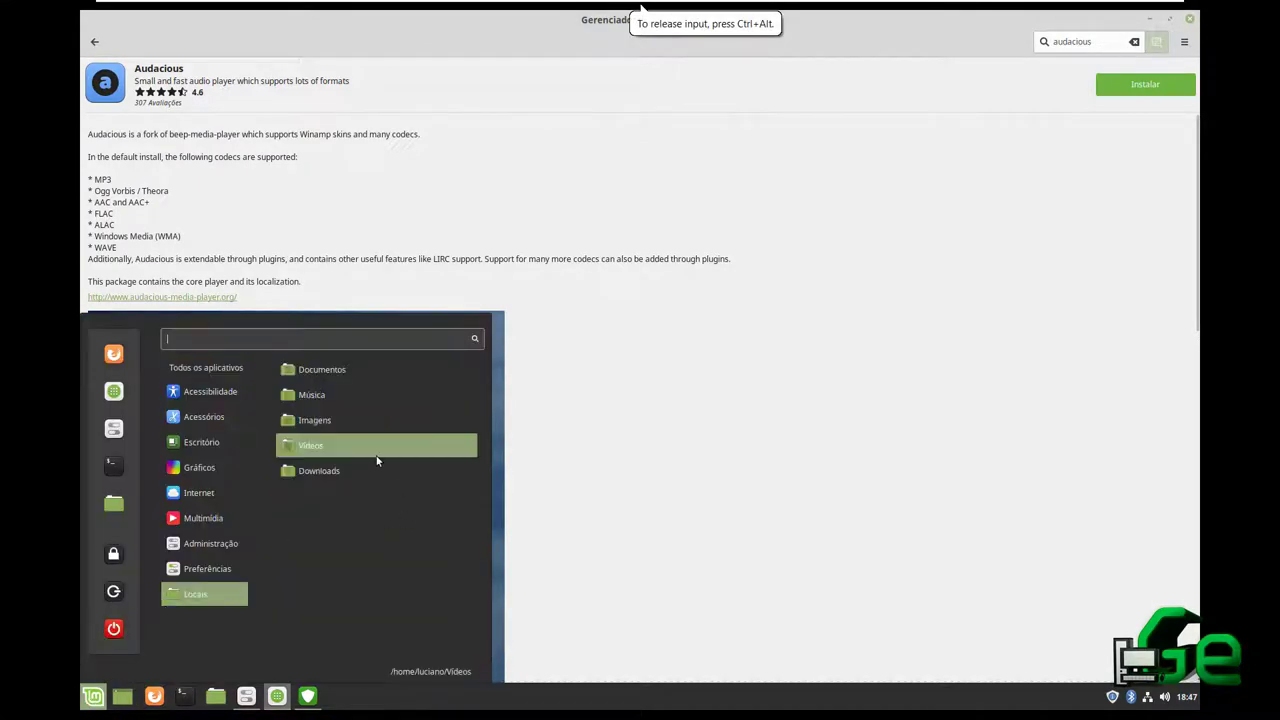
left_click(845, 117)
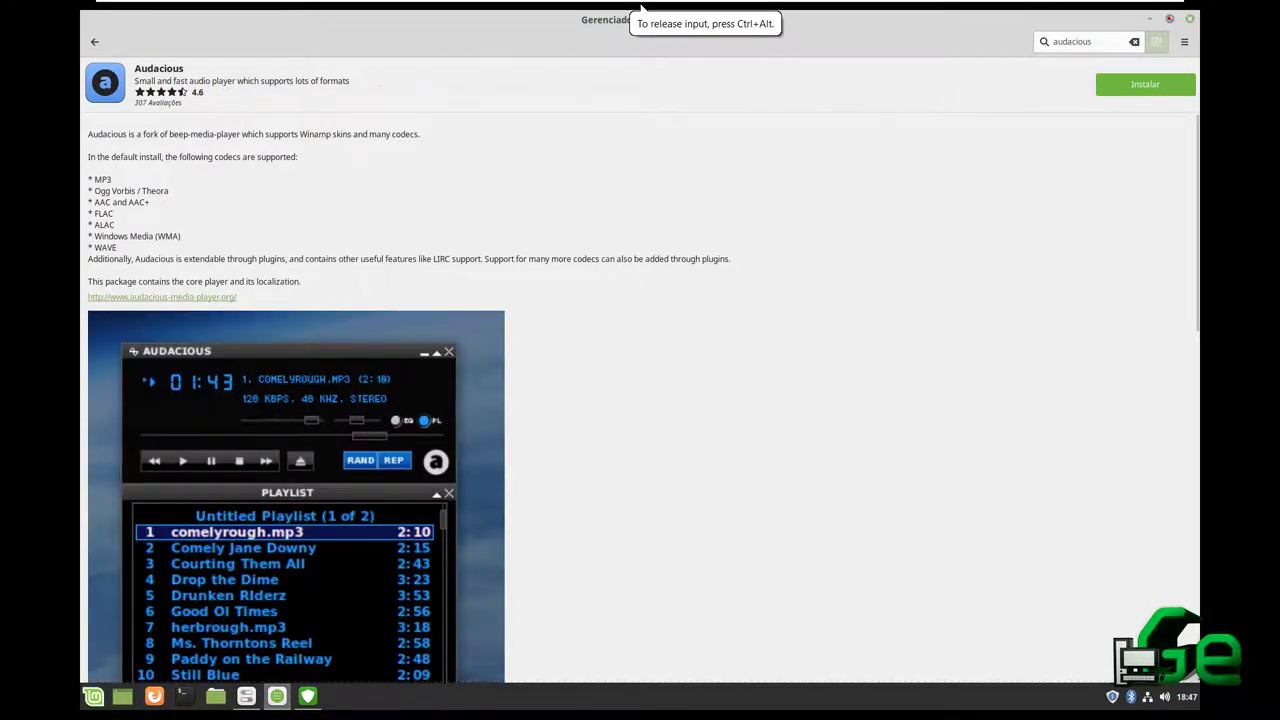
left_click(1171, 20)
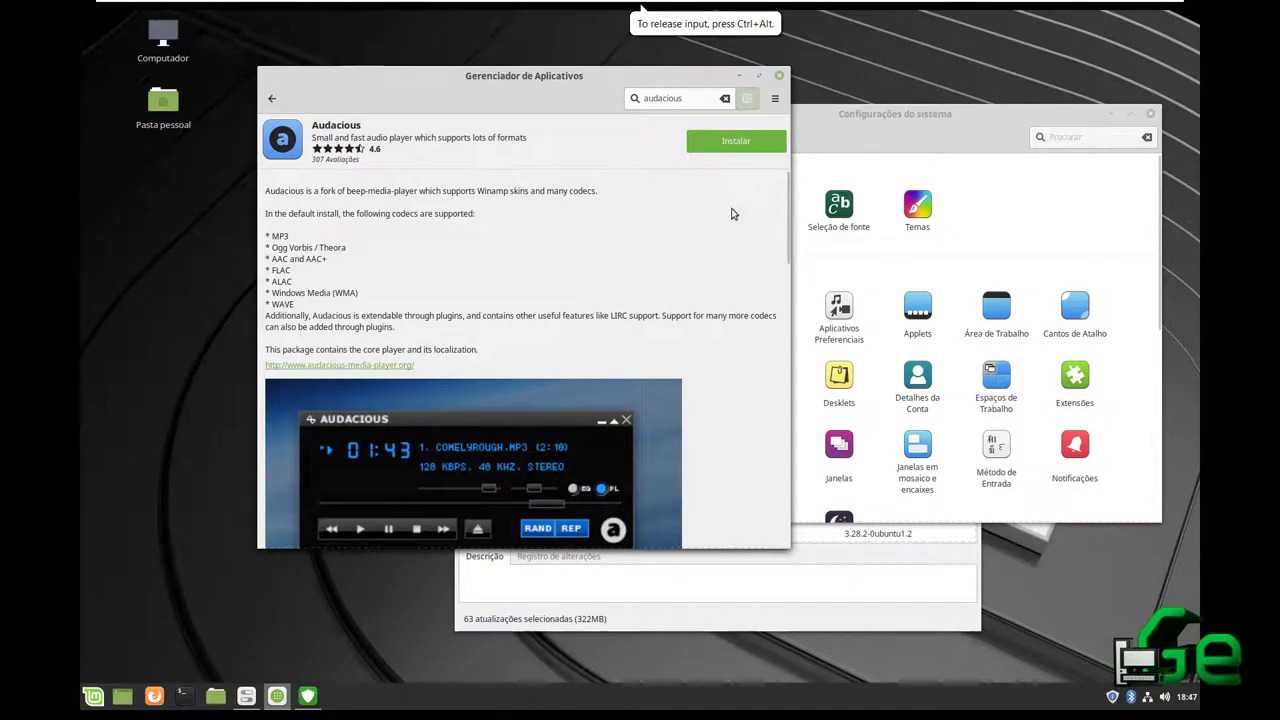
left_click_drag(544, 80, 504, 96)
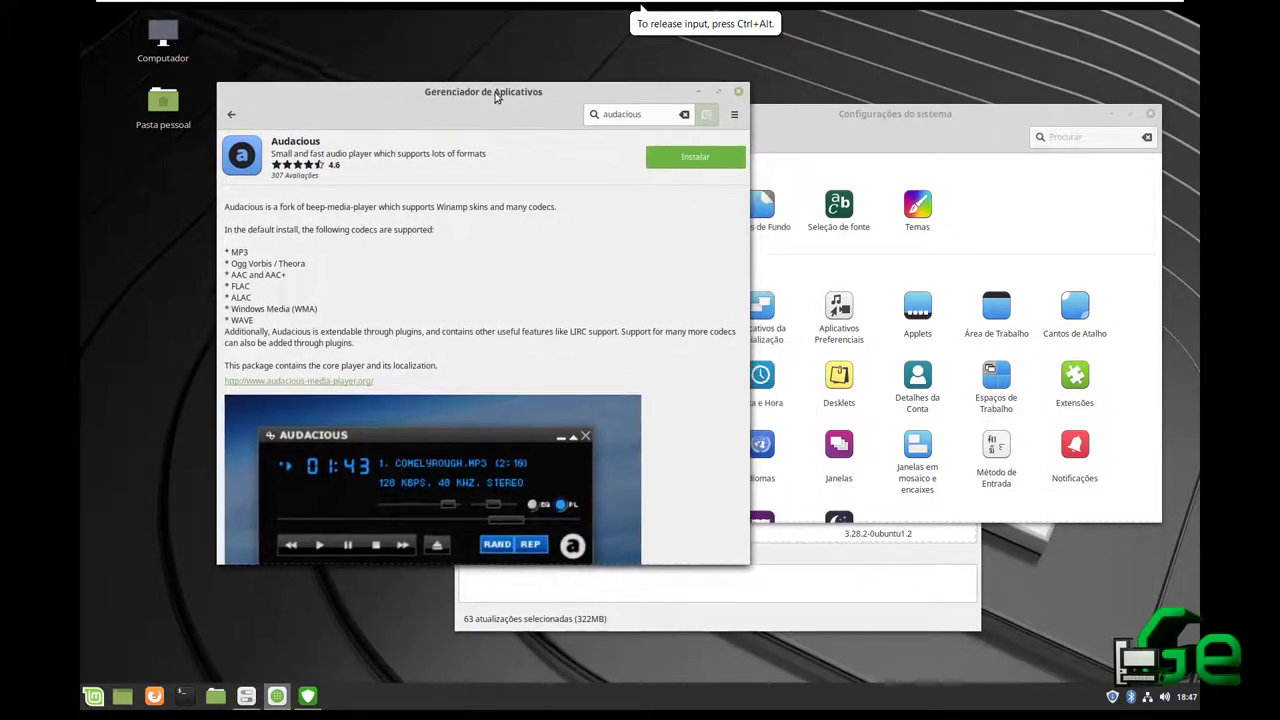
left_click(231, 114)
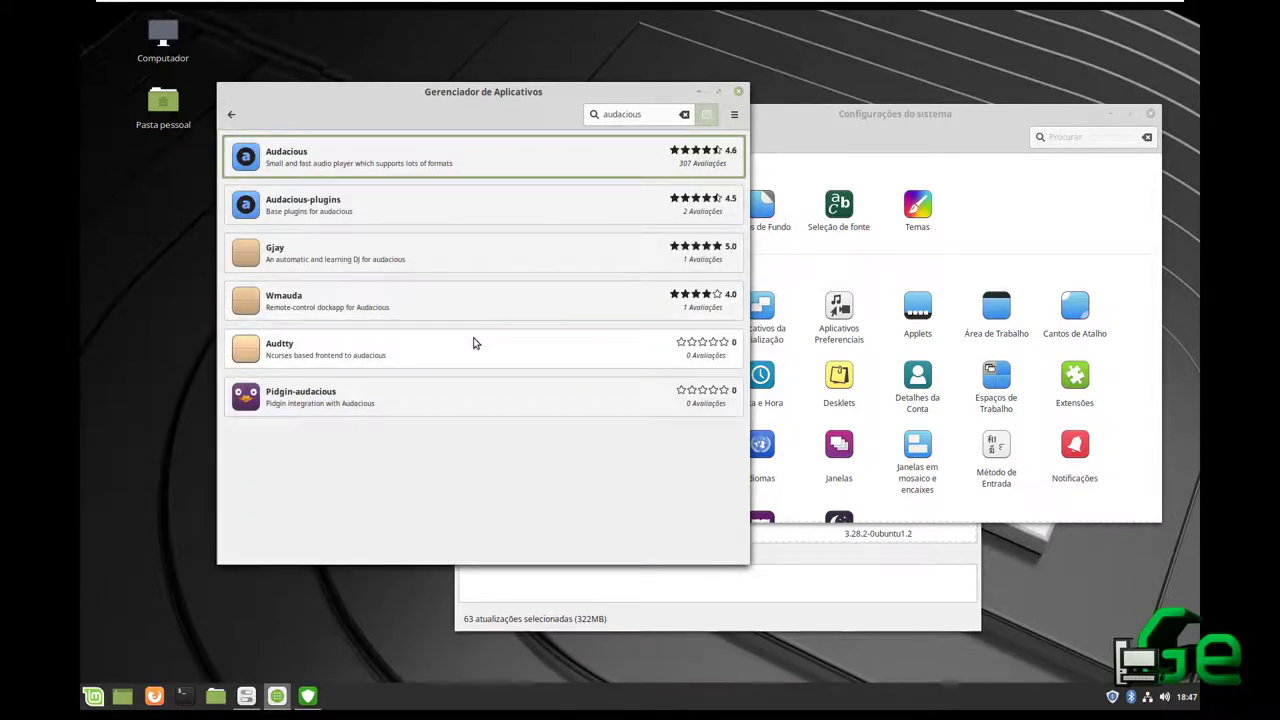
left_click(229, 116)
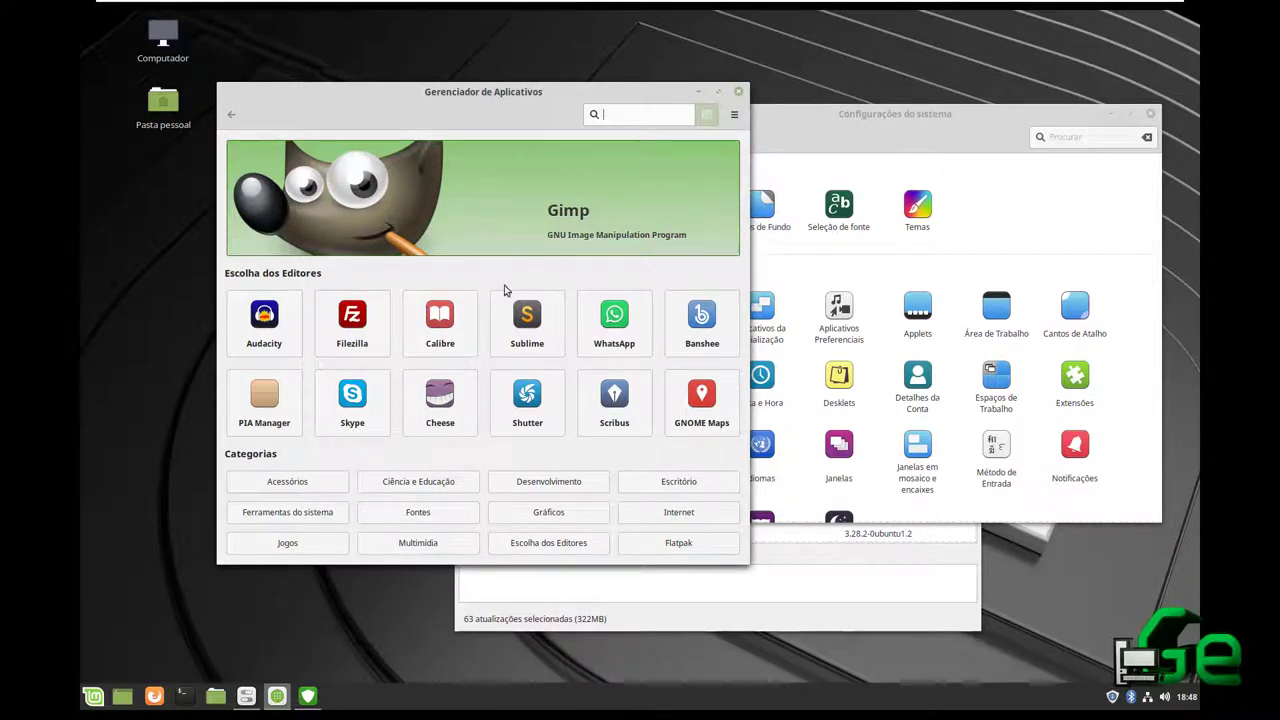
Search Software Manager for 'inkscape', view Inkscape's details page, then return to the home page
type("inkscape")
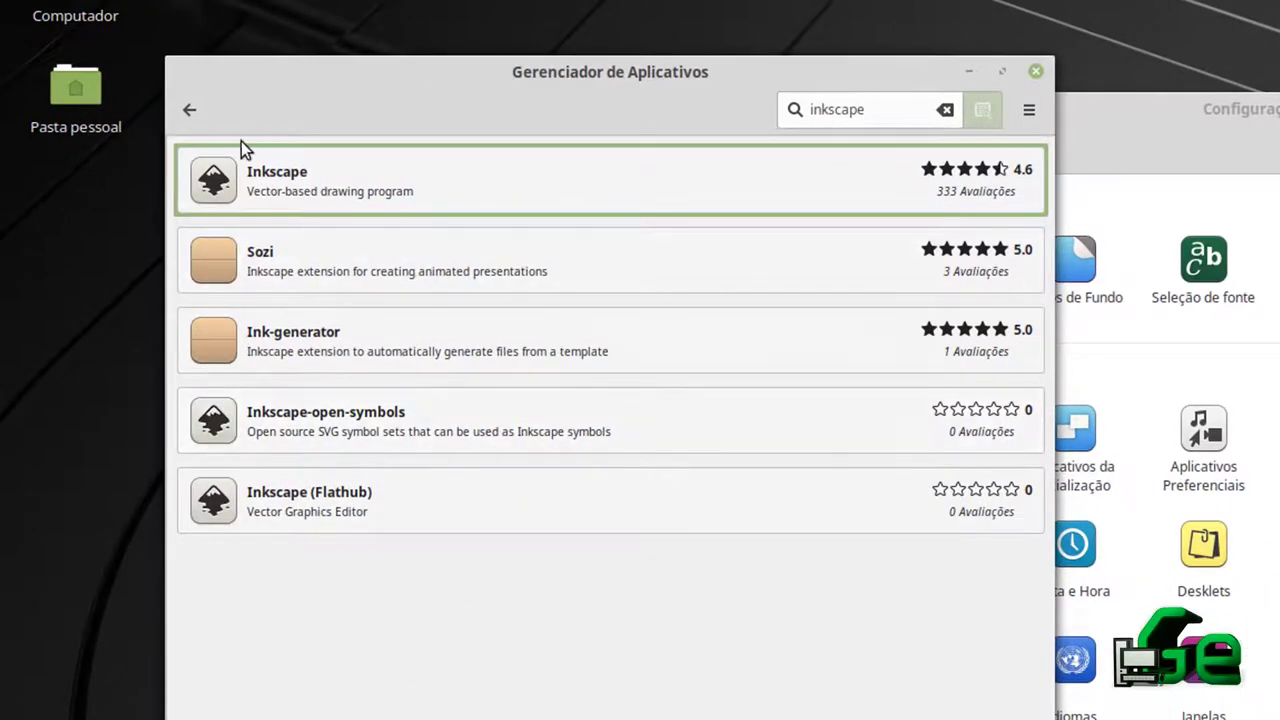
left_click(258, 167)
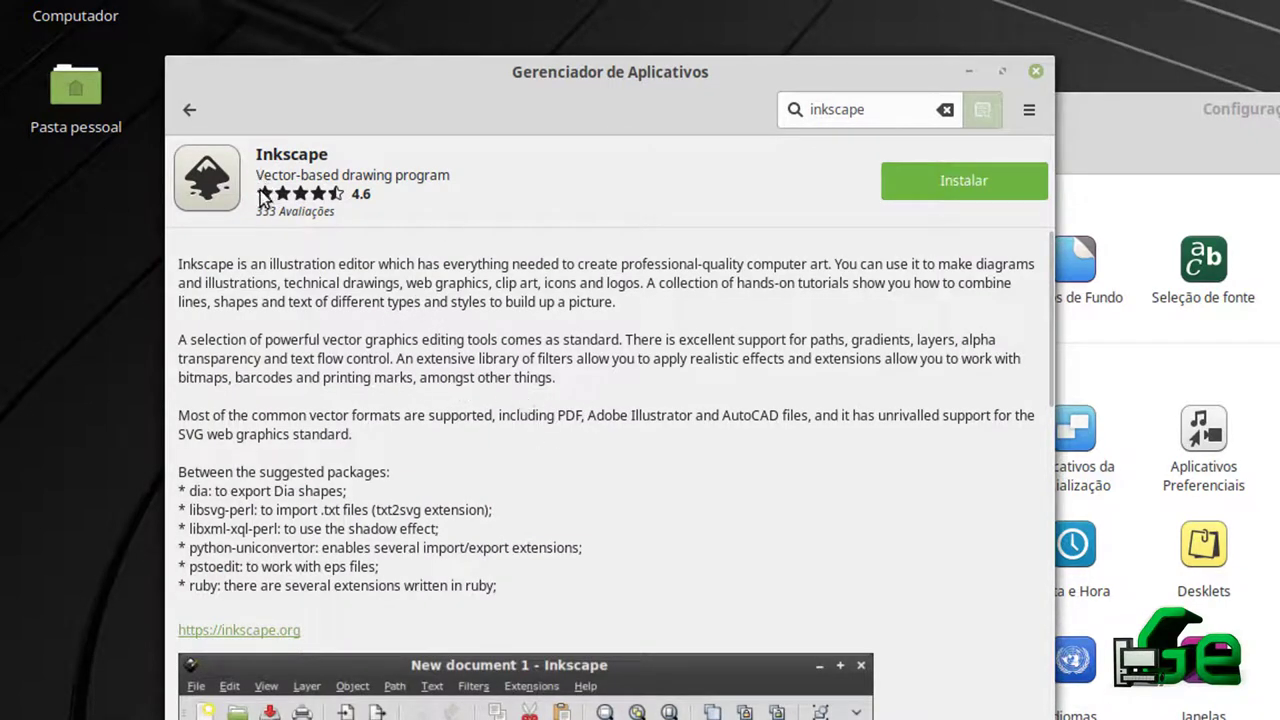
left_click(190, 110)
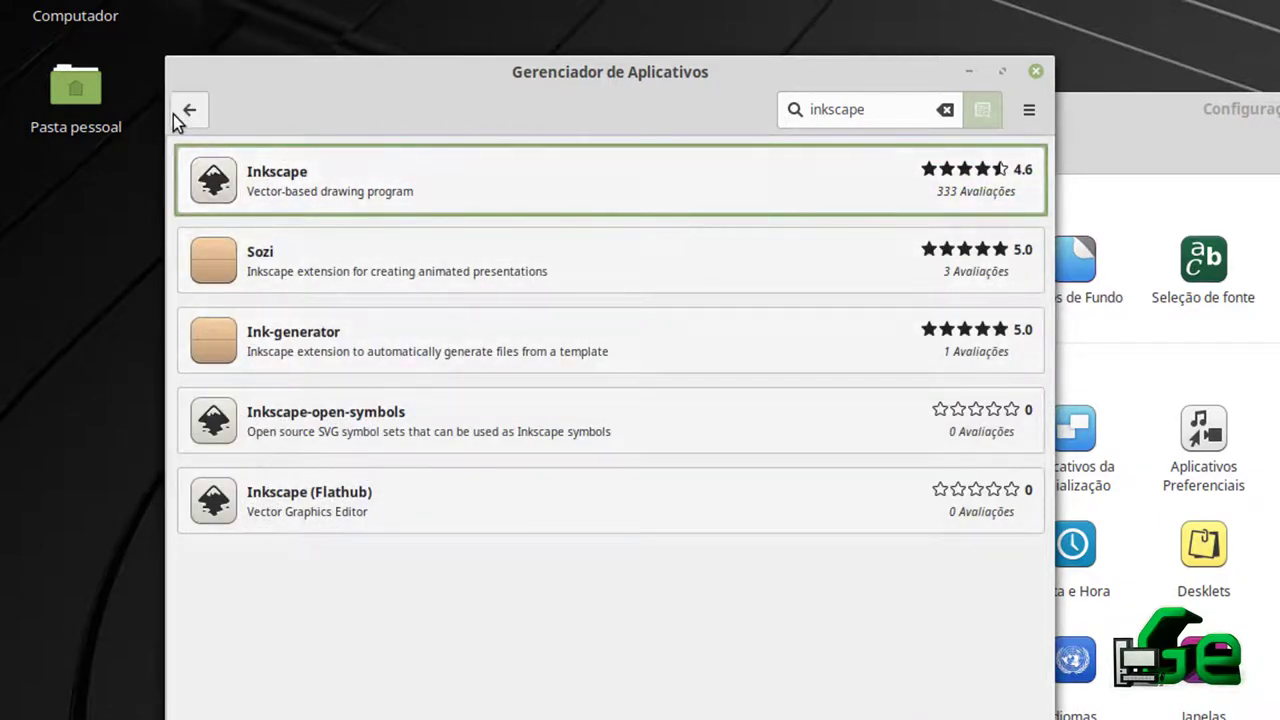
left_click(184, 114)
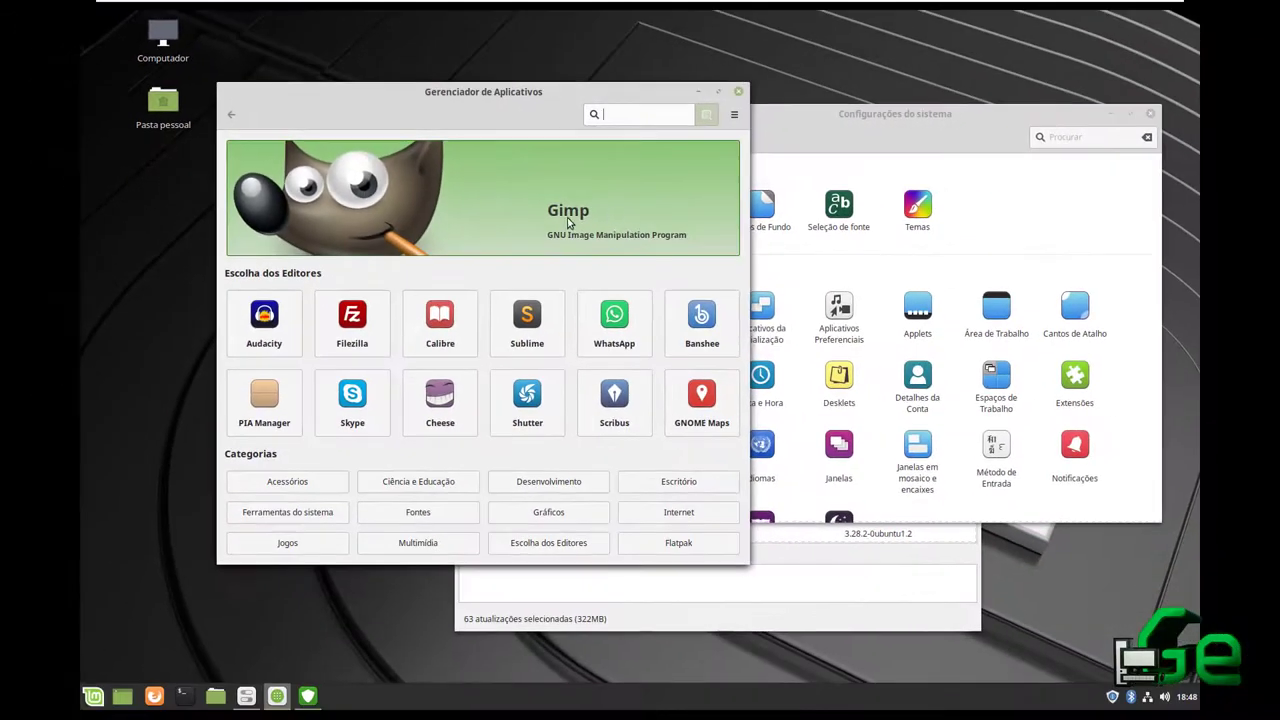
Close Software Manager, bring the Update Manager forward and review the selected update list
left_click(739, 93)
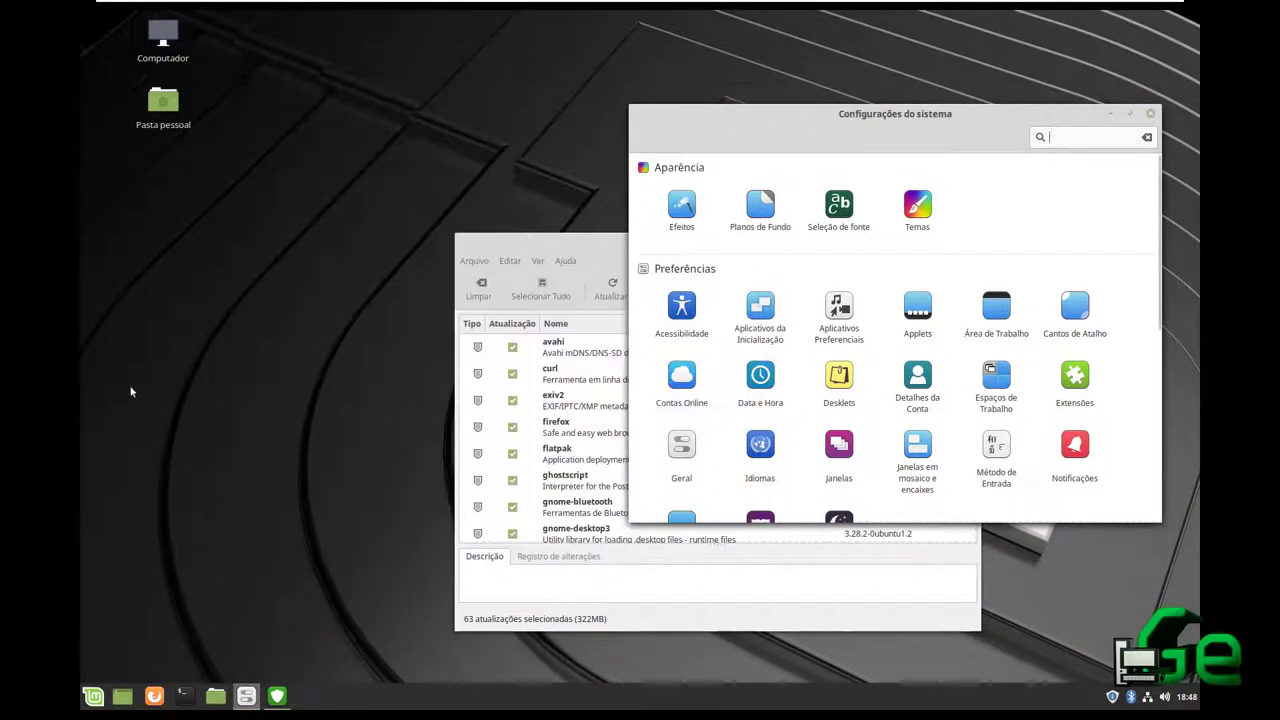
left_click_drag(567, 244, 354, 162)
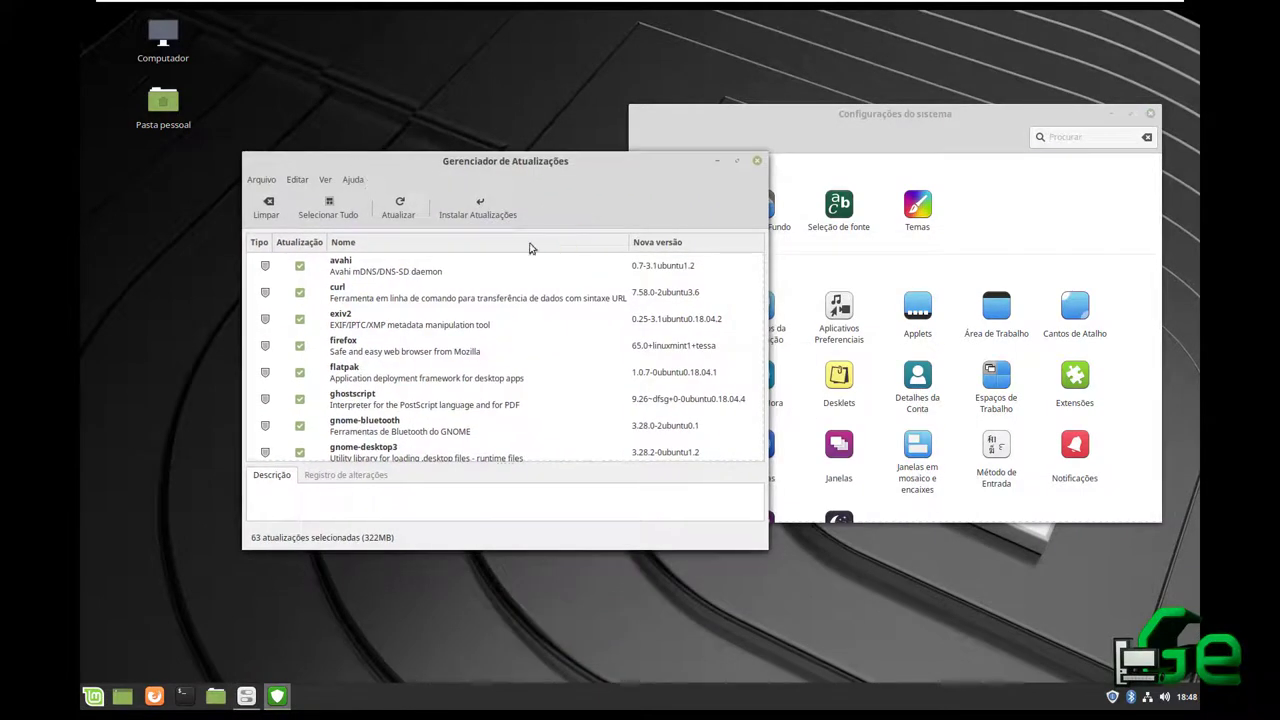
scroll(782, 330, "down", 5)
scroll(630, 324, "down", 5)
scroll(627, 326, "down", 10)
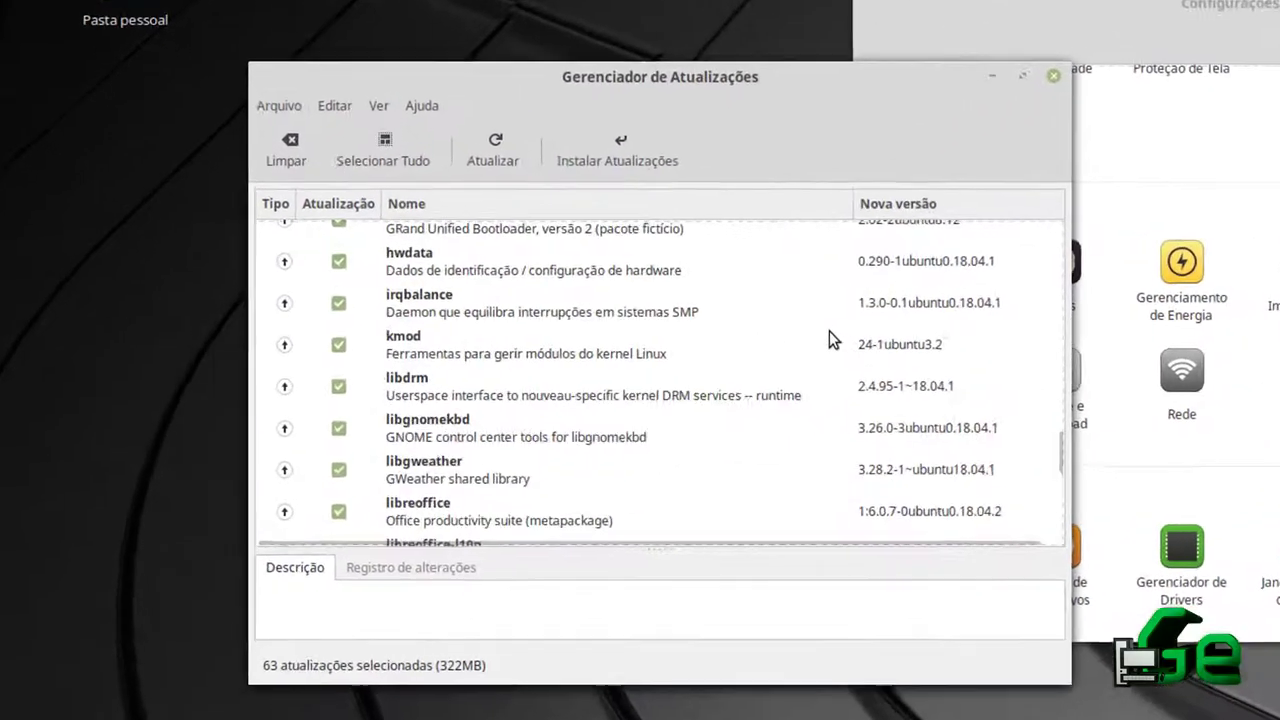
scroll(829, 331, "up", 15)
scroll(825, 322, "down", 12)
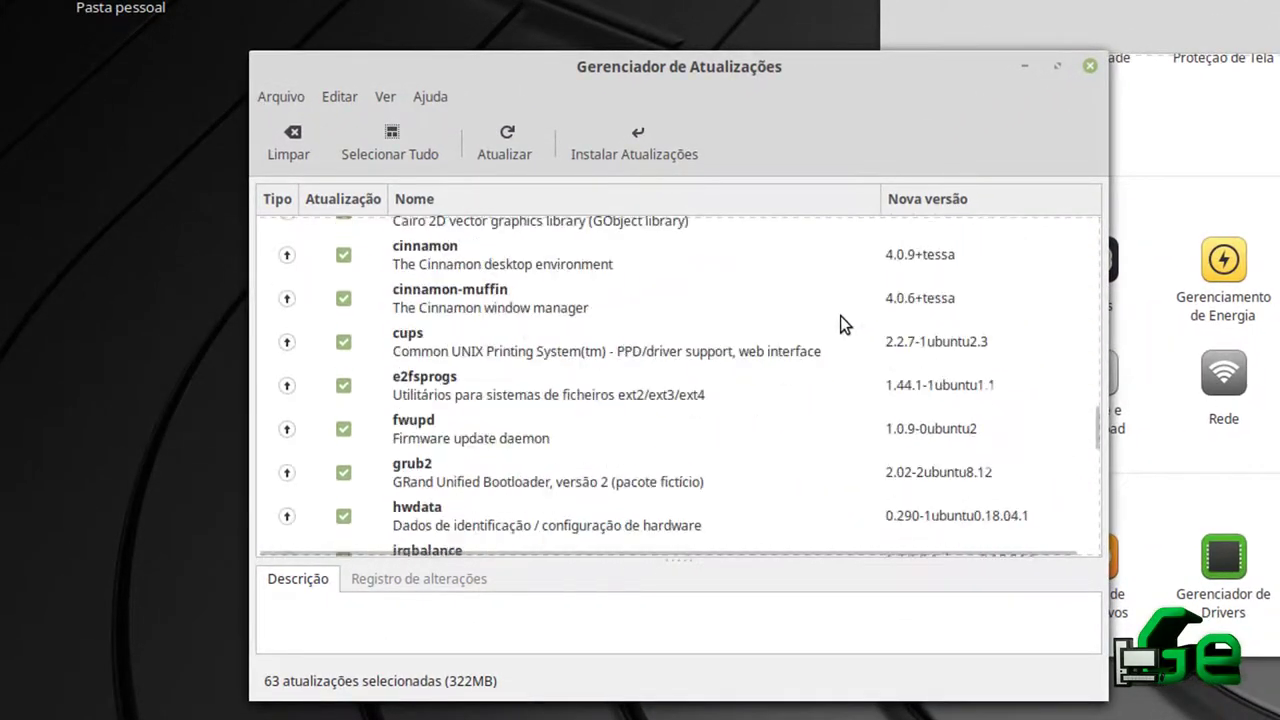
scroll(838, 320, "down", 5)
scroll(836, 320, "up", 8)
Install the 63 updates, approving extra kernel and amd64-microcode packages, and authenticate
left_click(636, 148)
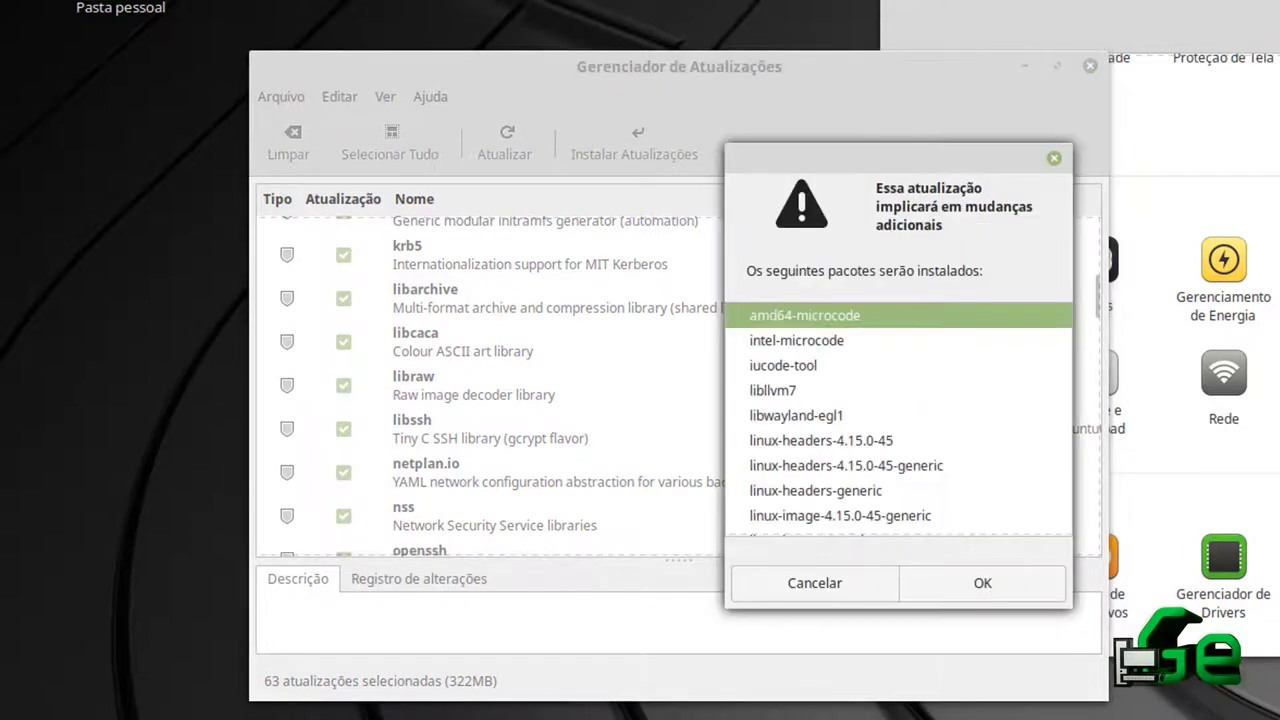
scroll(900, 435, "down", 2)
scroll(898, 443, "up", 2)
scroll(895, 440, "down", 2)
scroll(893, 428, "up", 2)
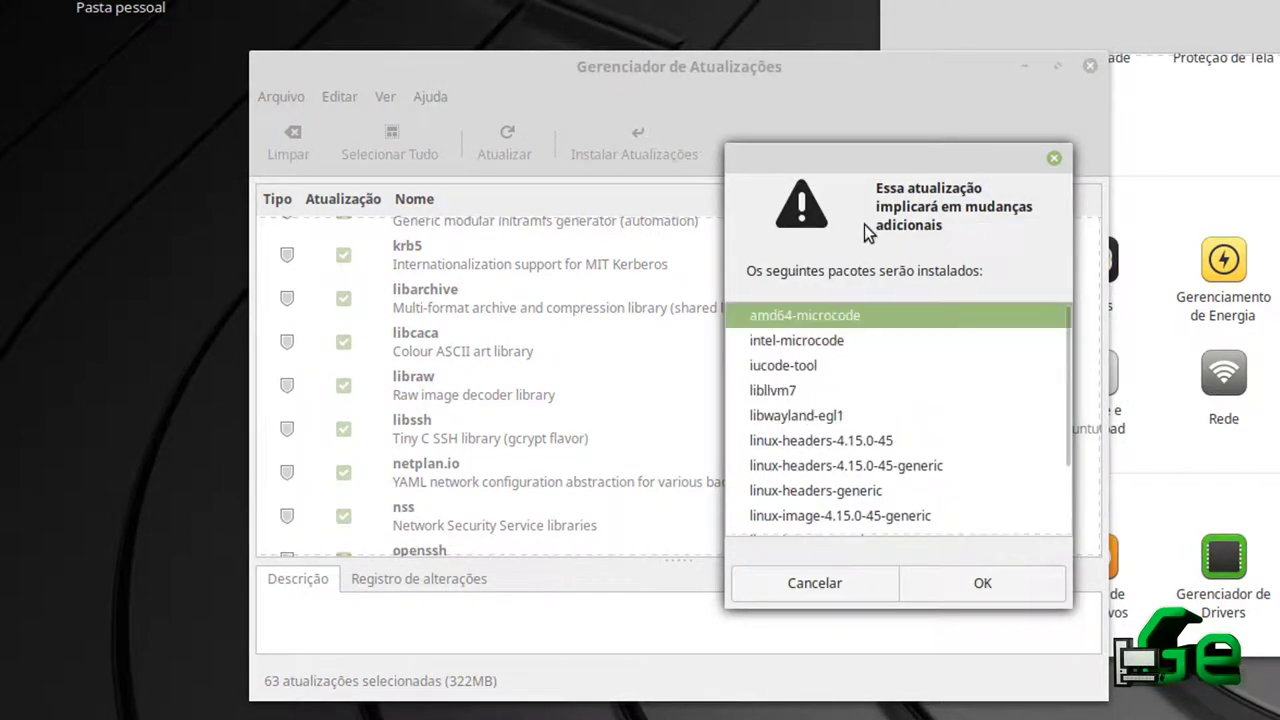
left_click_drag(877, 166, 696, 147)
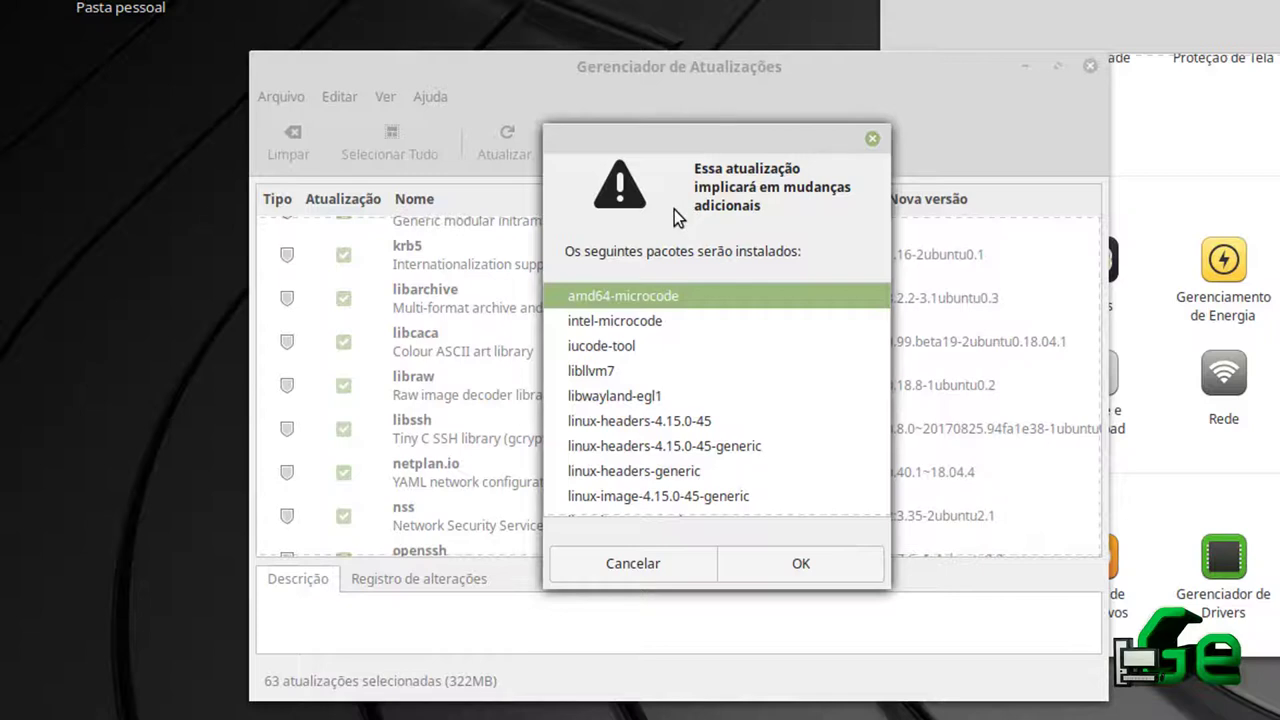
scroll(745, 447, "down", 3)
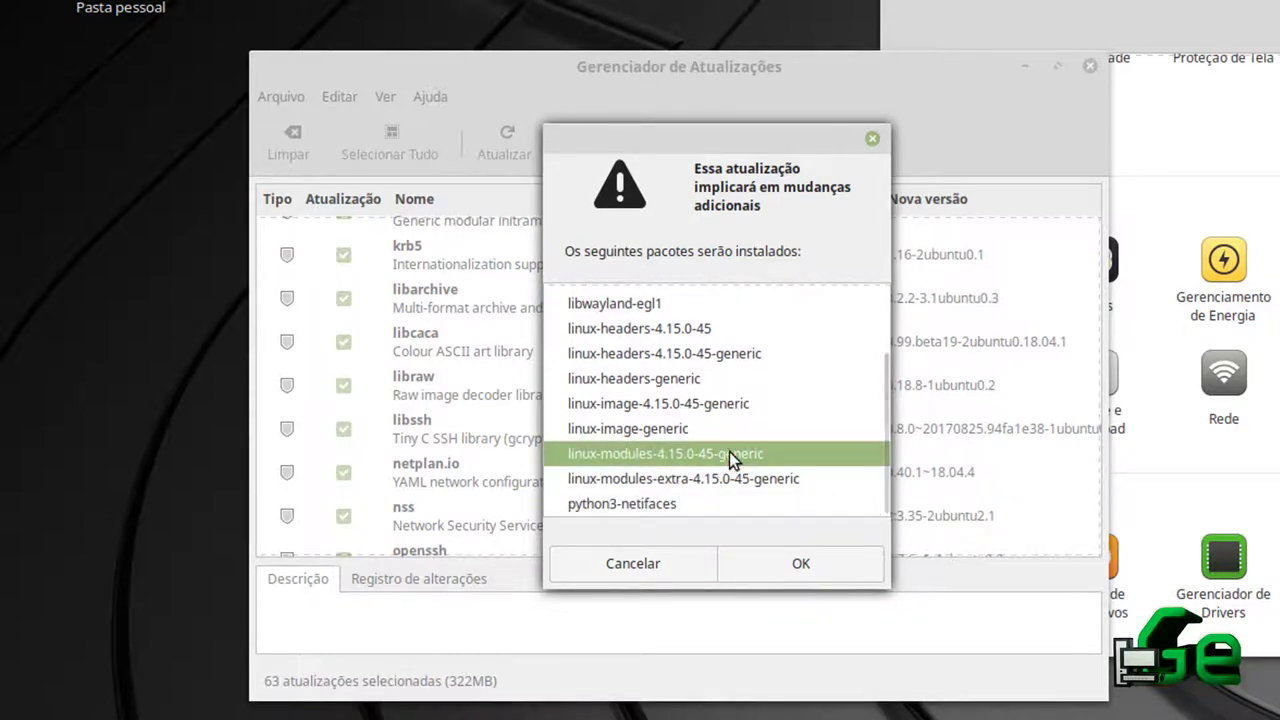
scroll(734, 457, "up", 2)
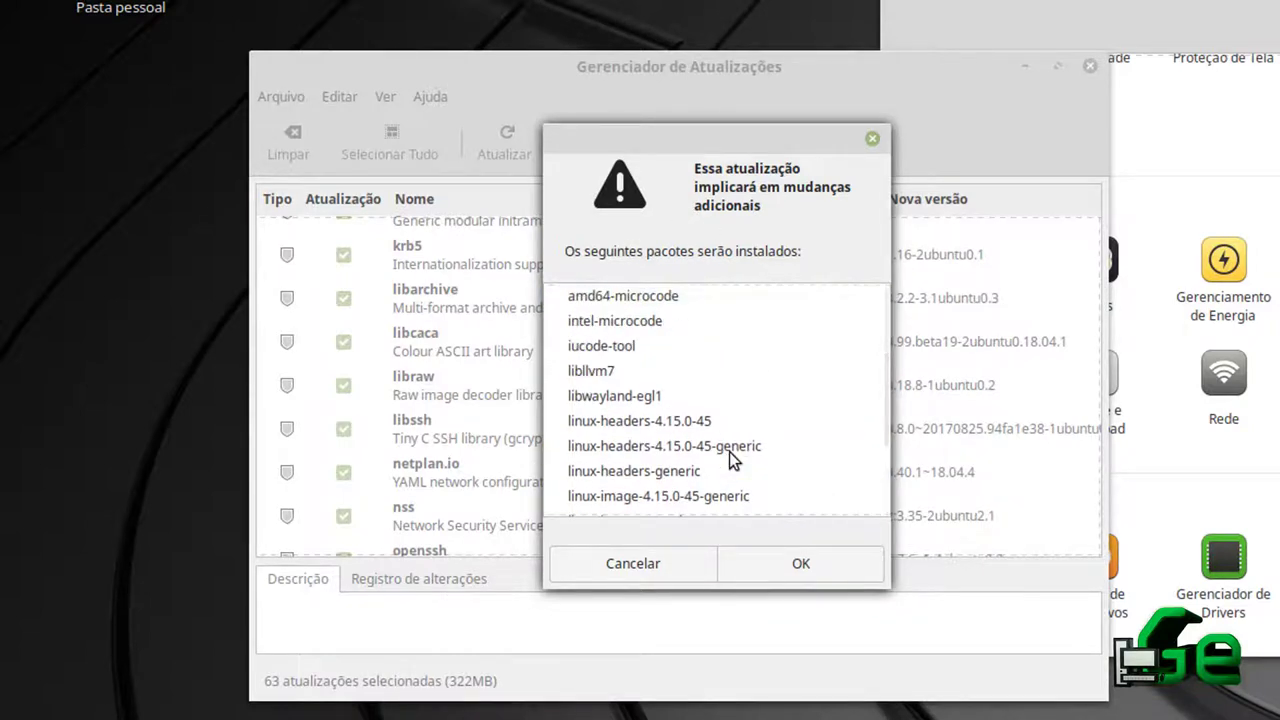
left_click(594, 296)
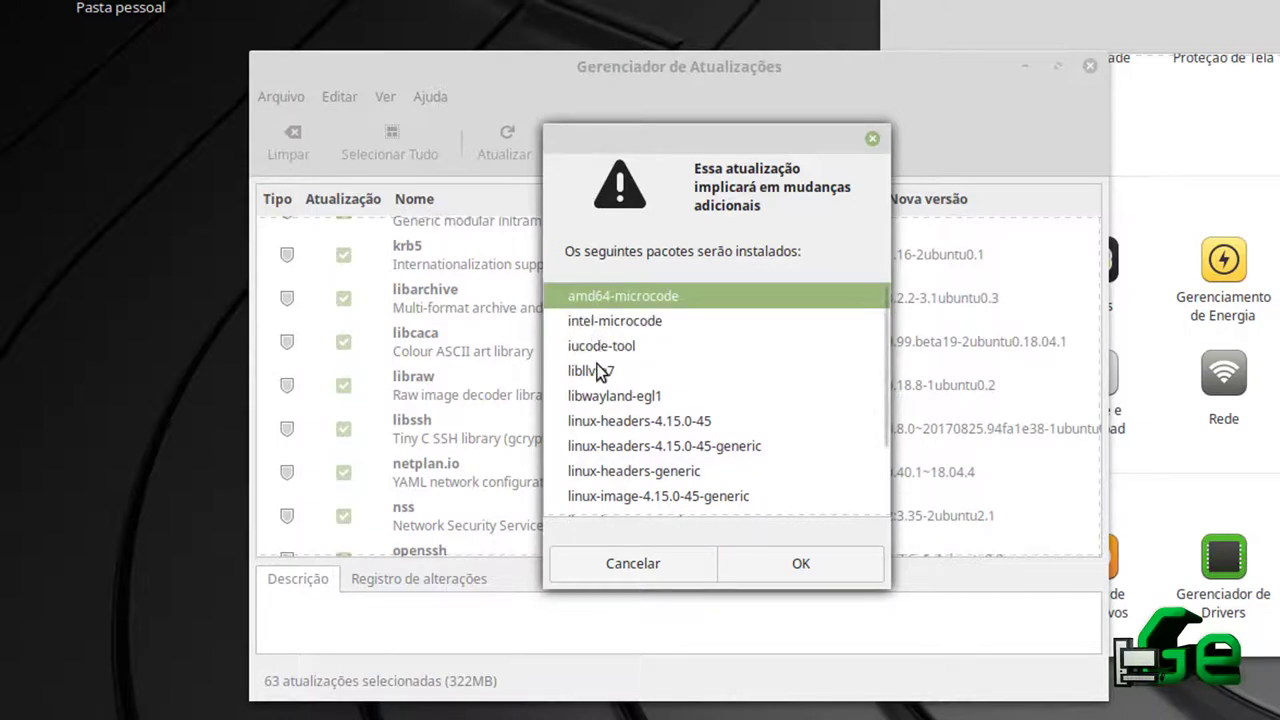
scroll(612, 443, "down", 2)
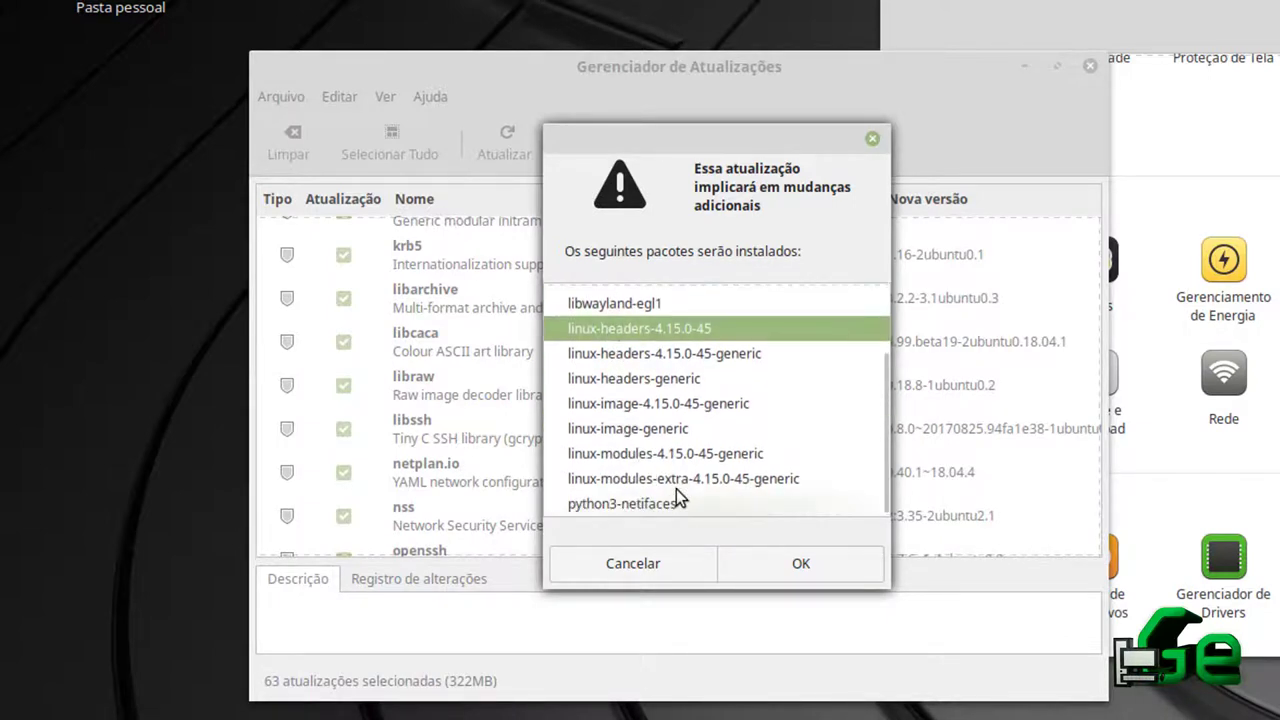
left_click(804, 568)
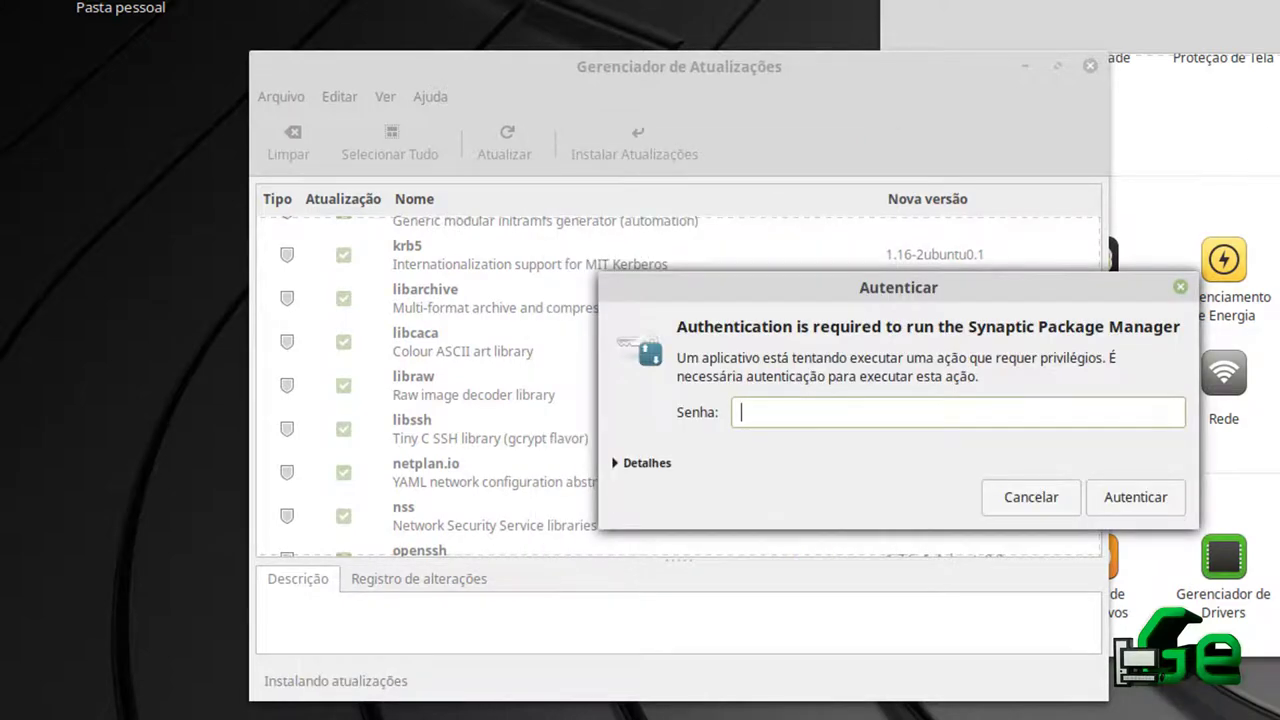
left_click(1130, 497)
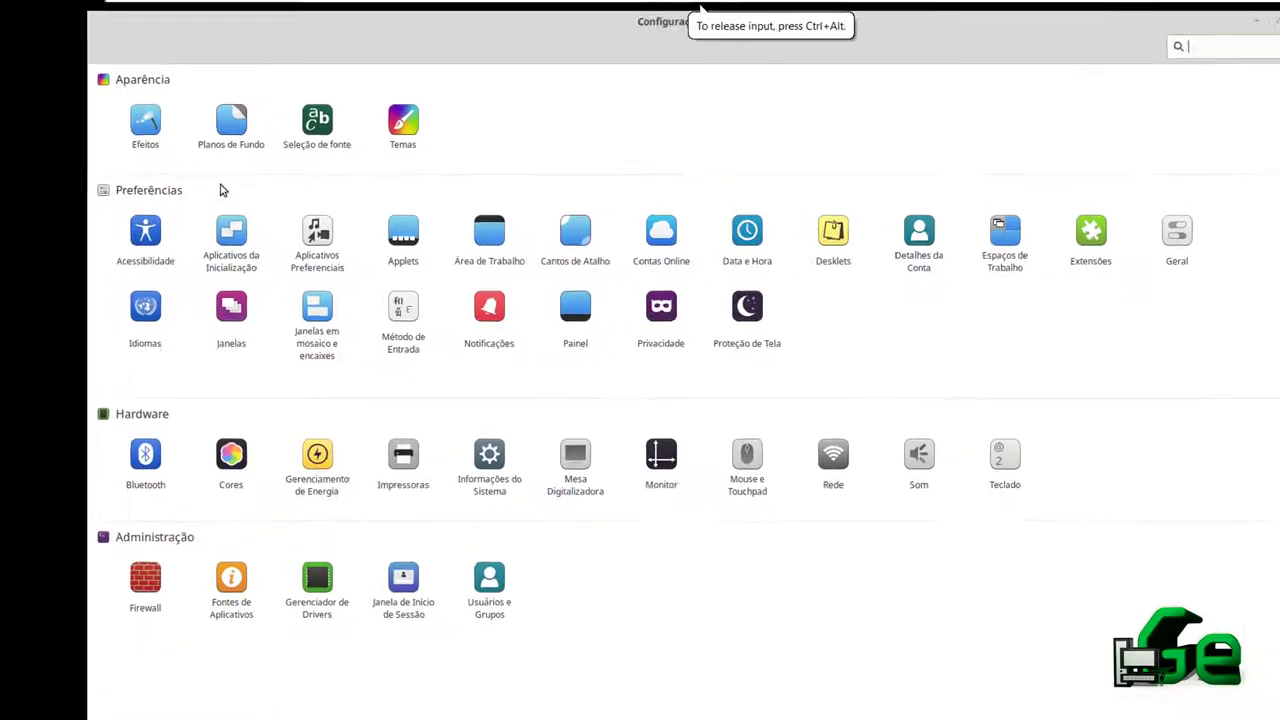
left_click(133, 112)
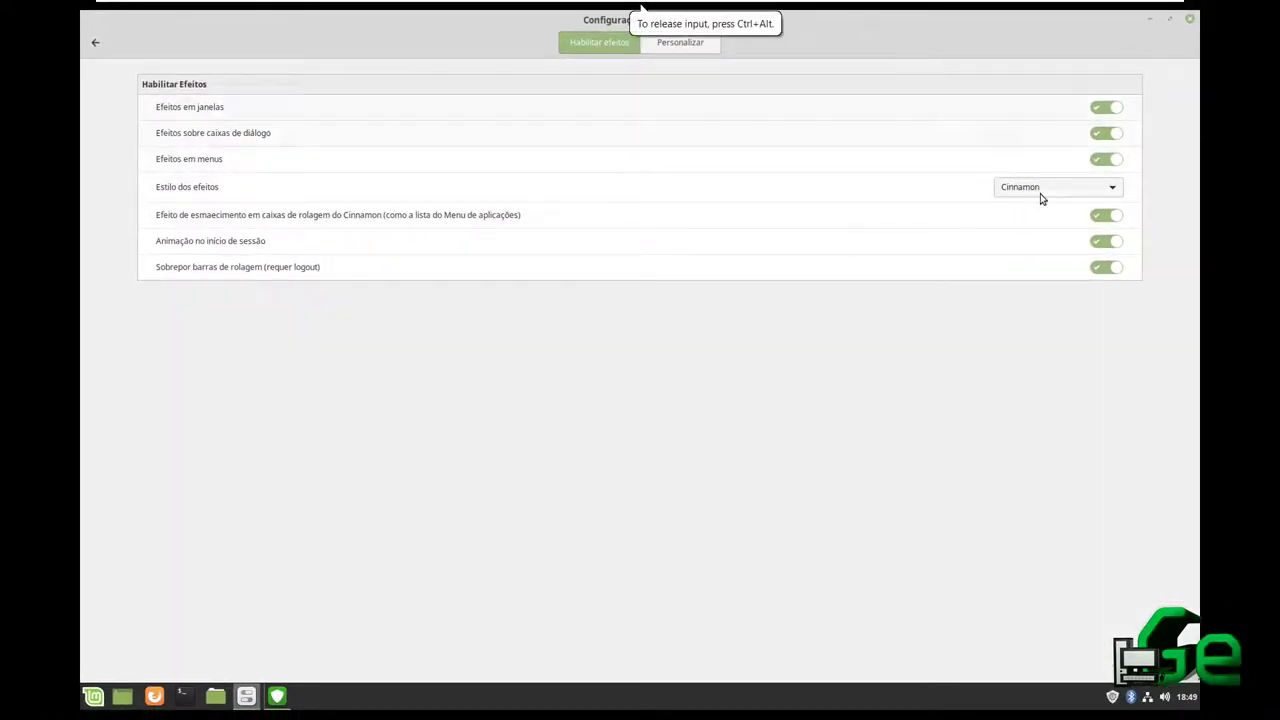
left_click(1039, 190)
left_click(1040, 192)
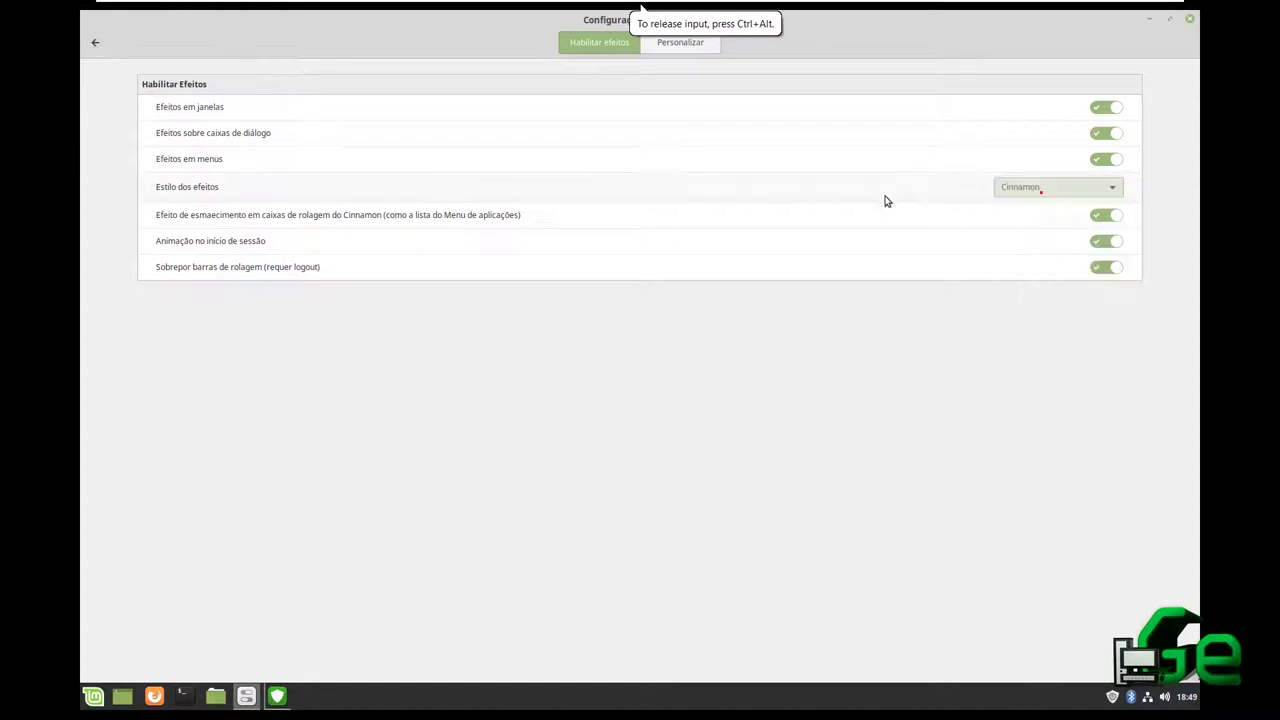
left_click_drag(211, 29, 333, 160)
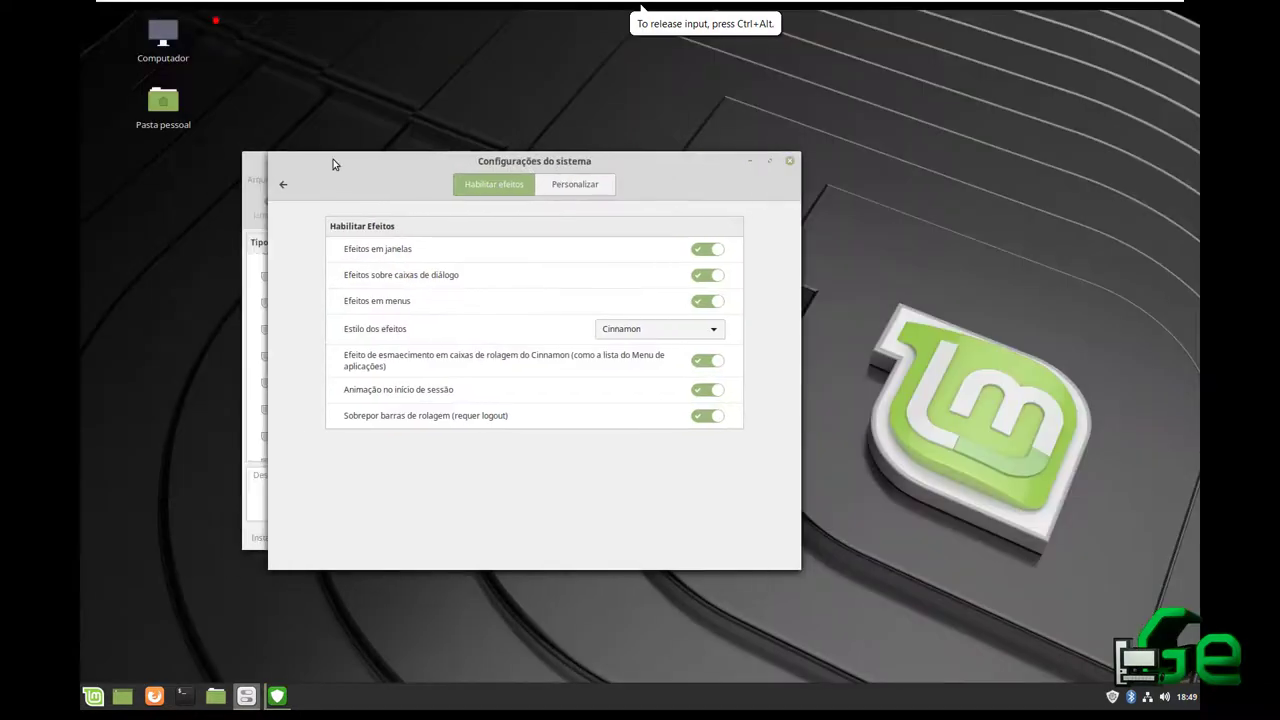
double_click(364, 158)
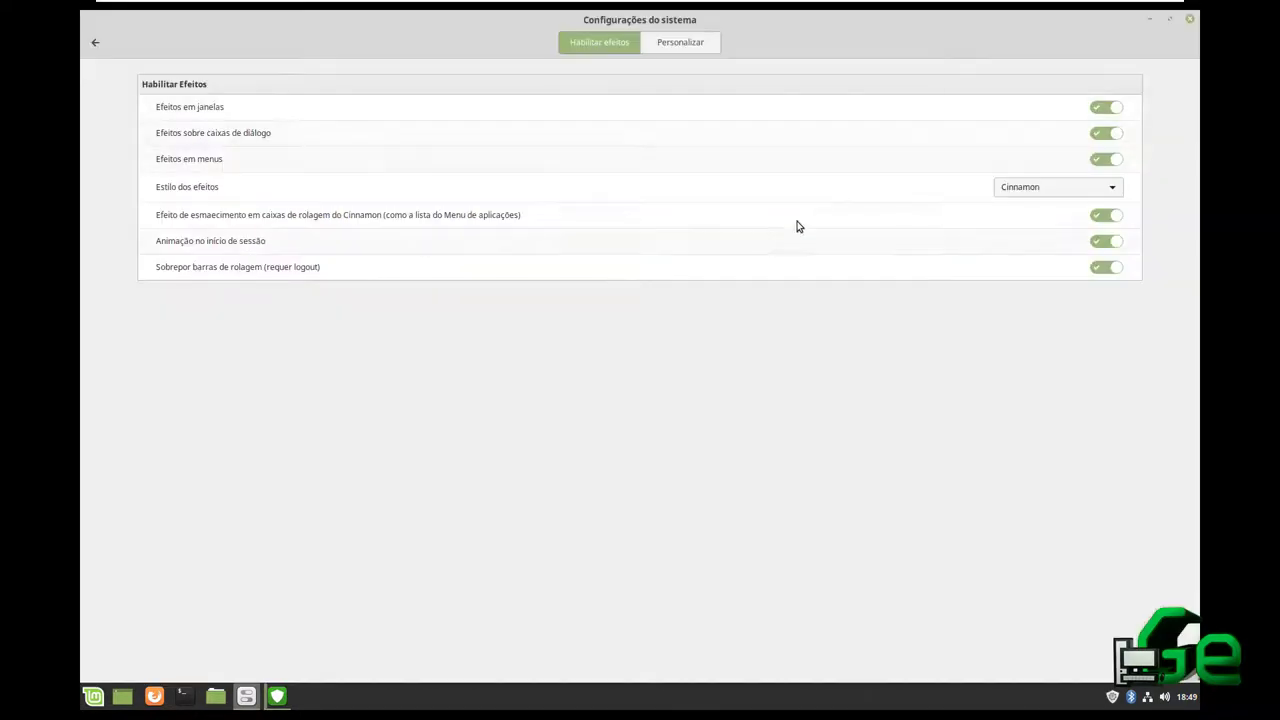
left_click(677, 42)
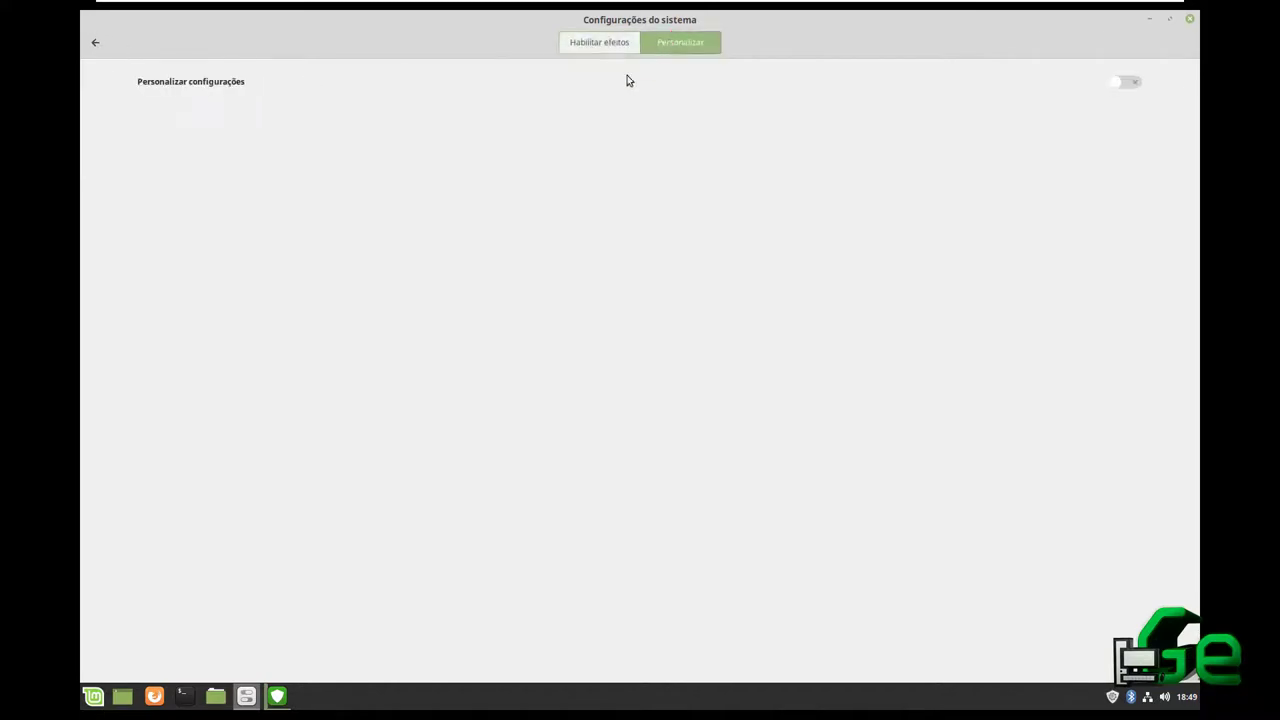
left_click(1120, 86)
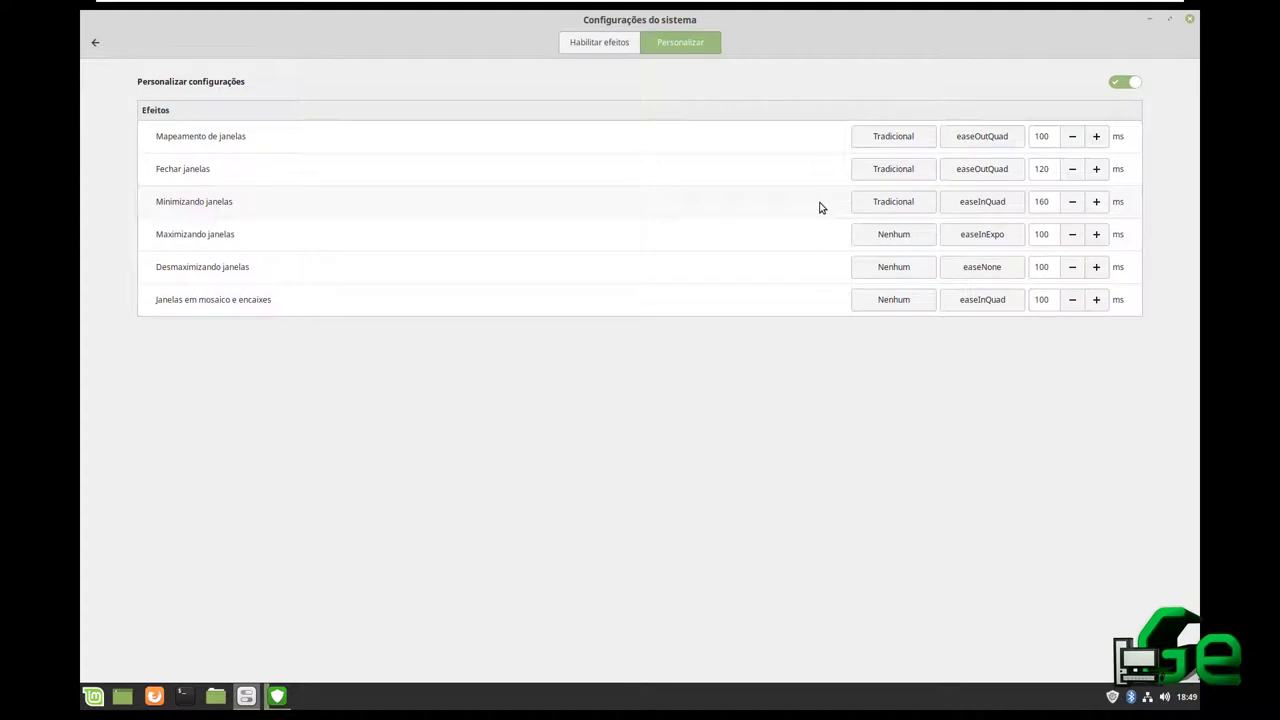
left_click(1120, 82)
left_click(600, 45)
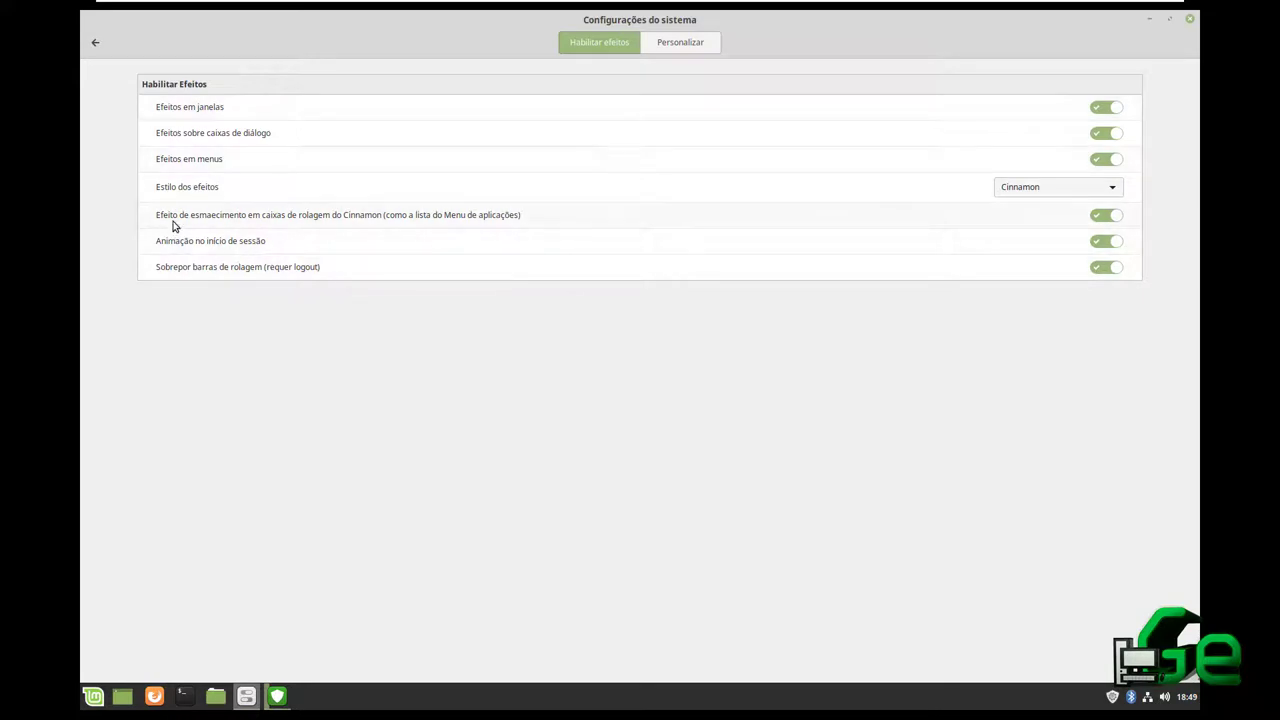
left_click(95, 42)
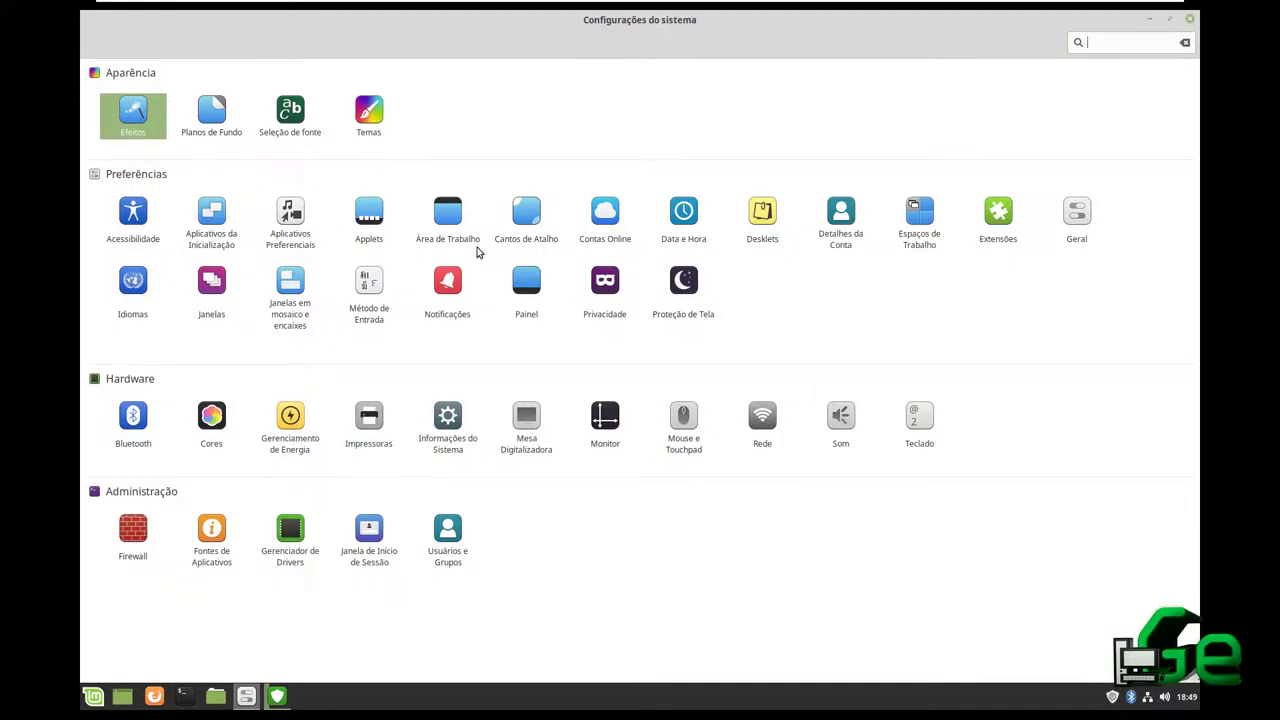
Open the wallpaper settings and browse the Tara and Imagens collections
left_click(211, 136)
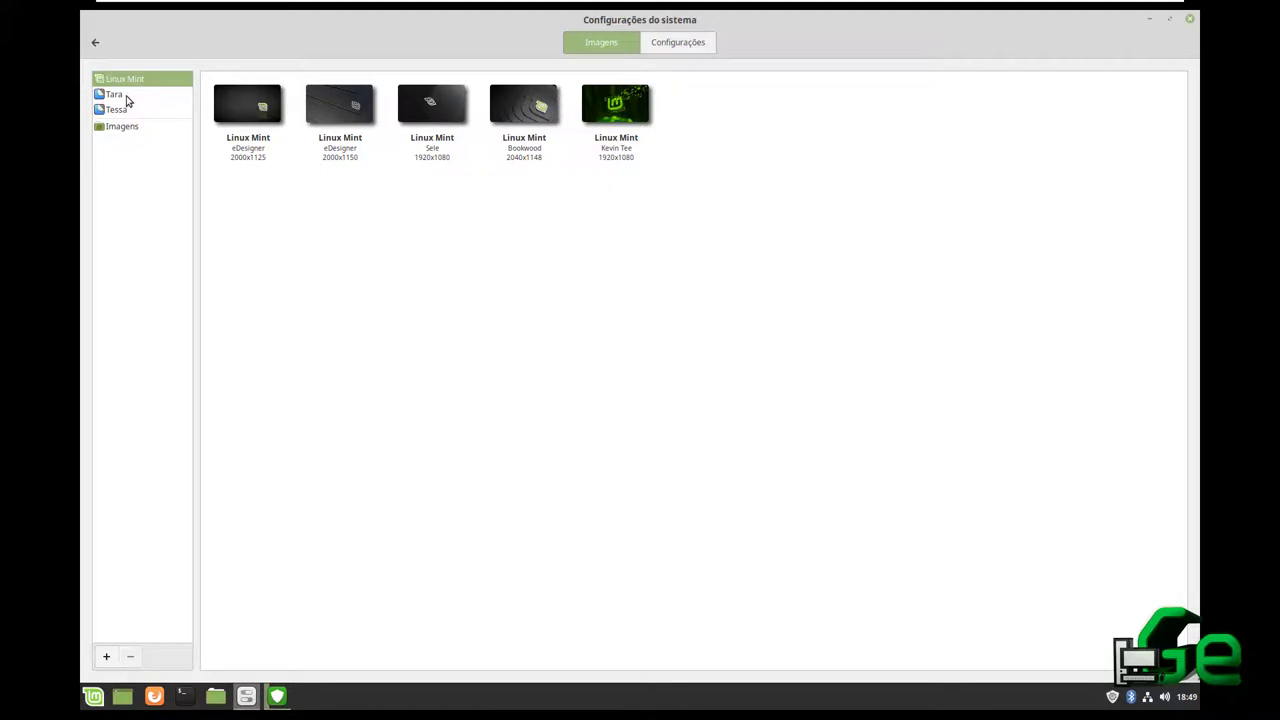
left_click(115, 94)
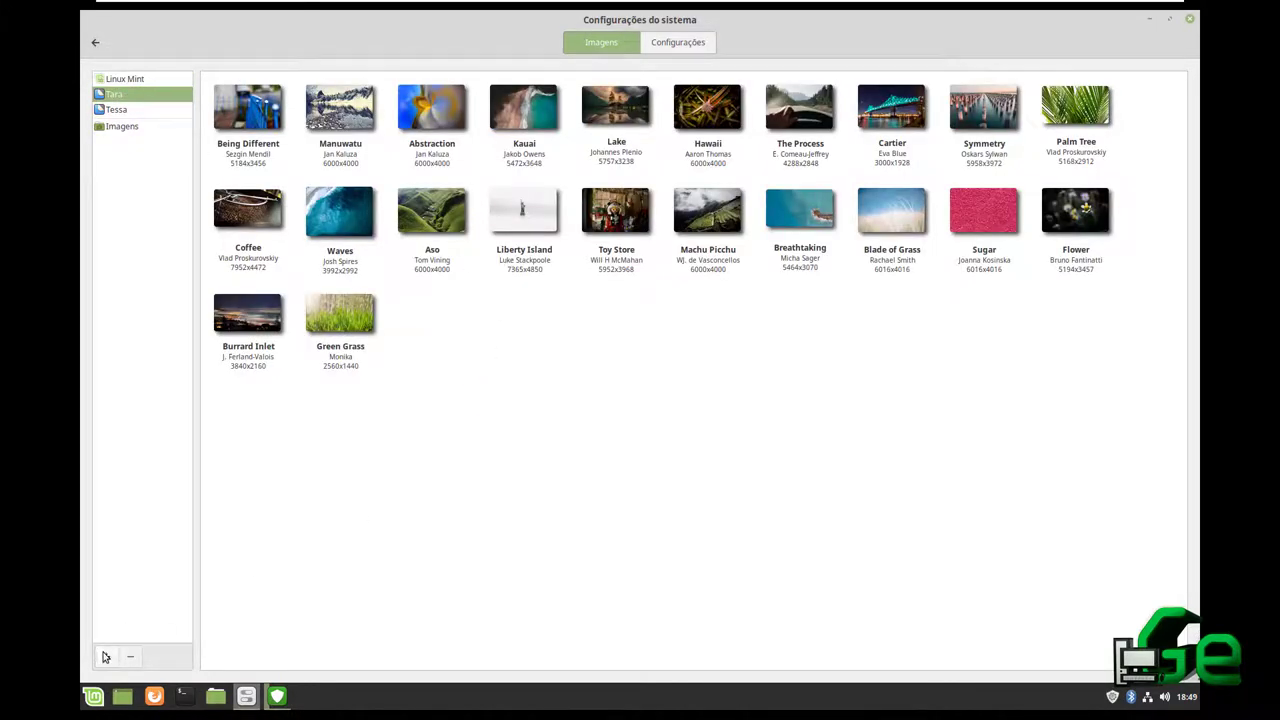
left_click(135, 128)
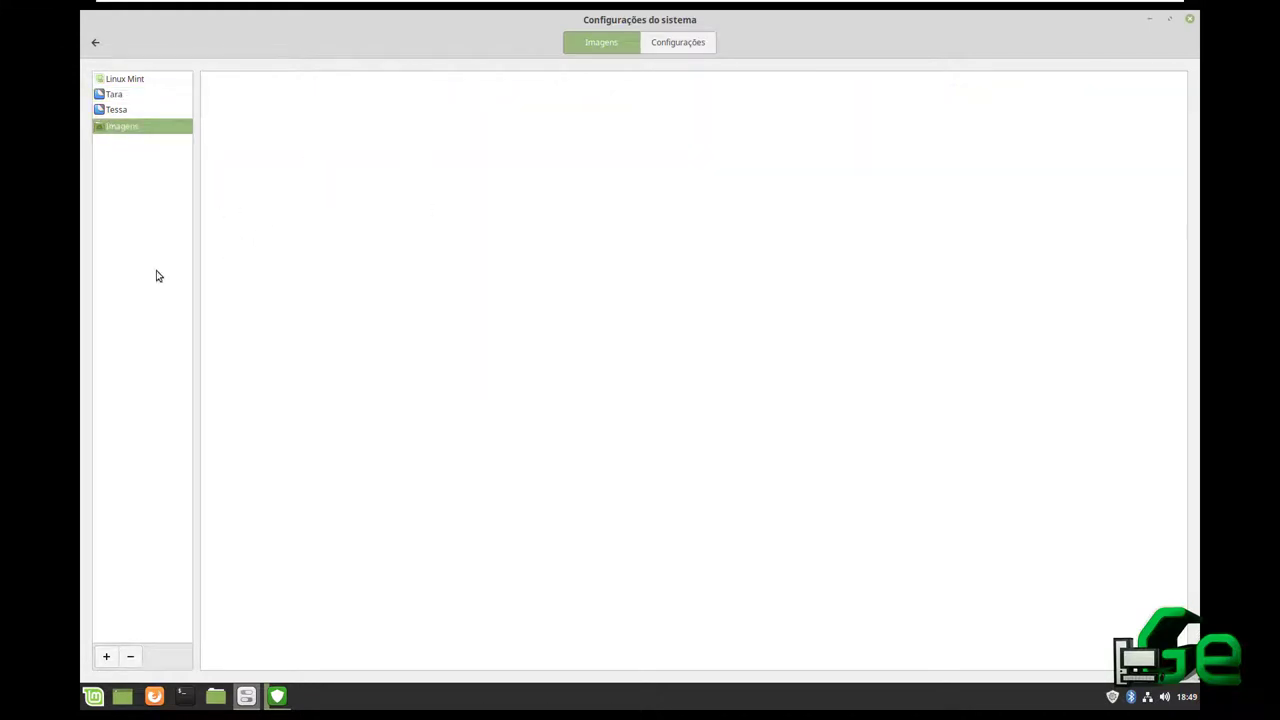
Browse into Imagens in the Adicionar pasta picker, close it without adding, and return to the overview
left_click(106, 656)
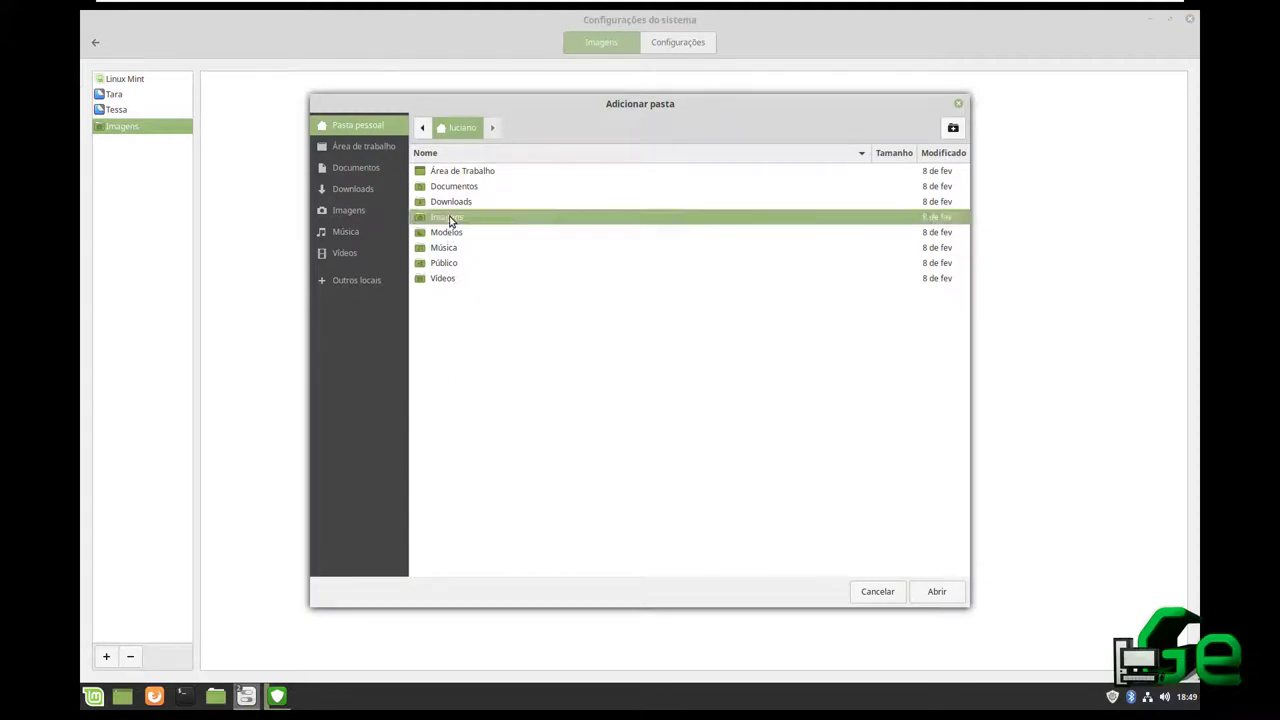
double_click(448, 218)
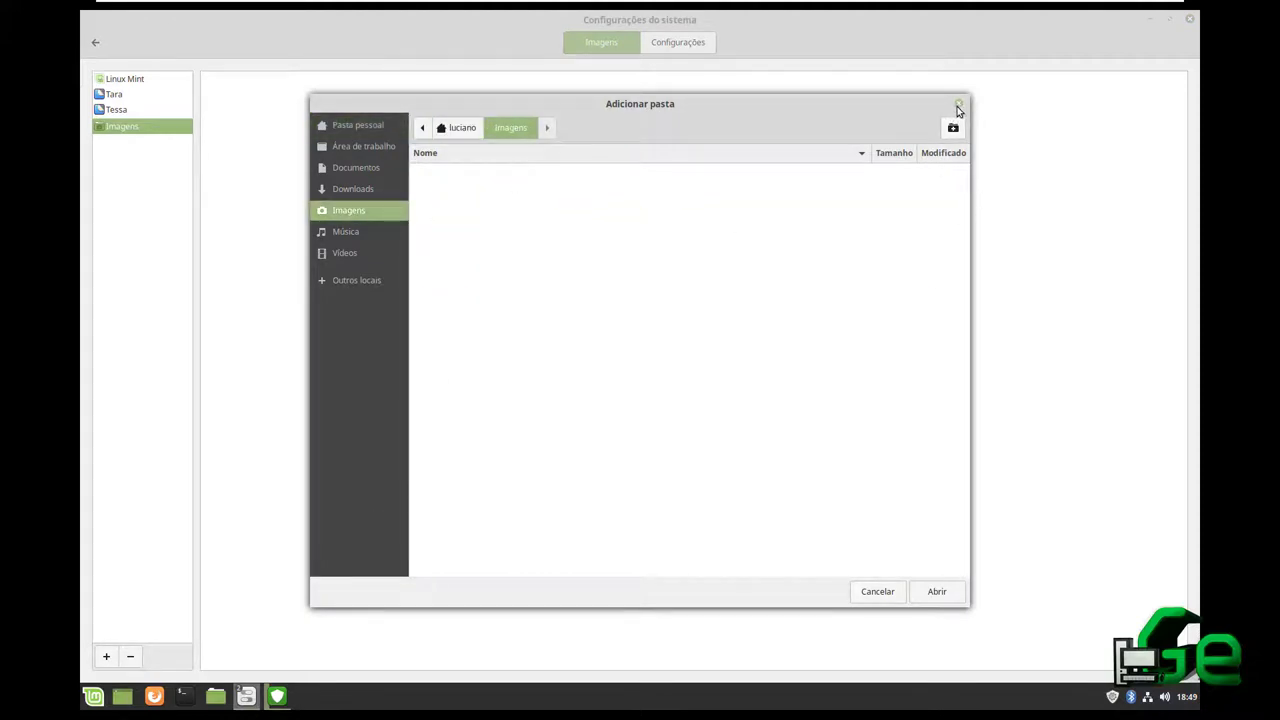
left_click(958, 105)
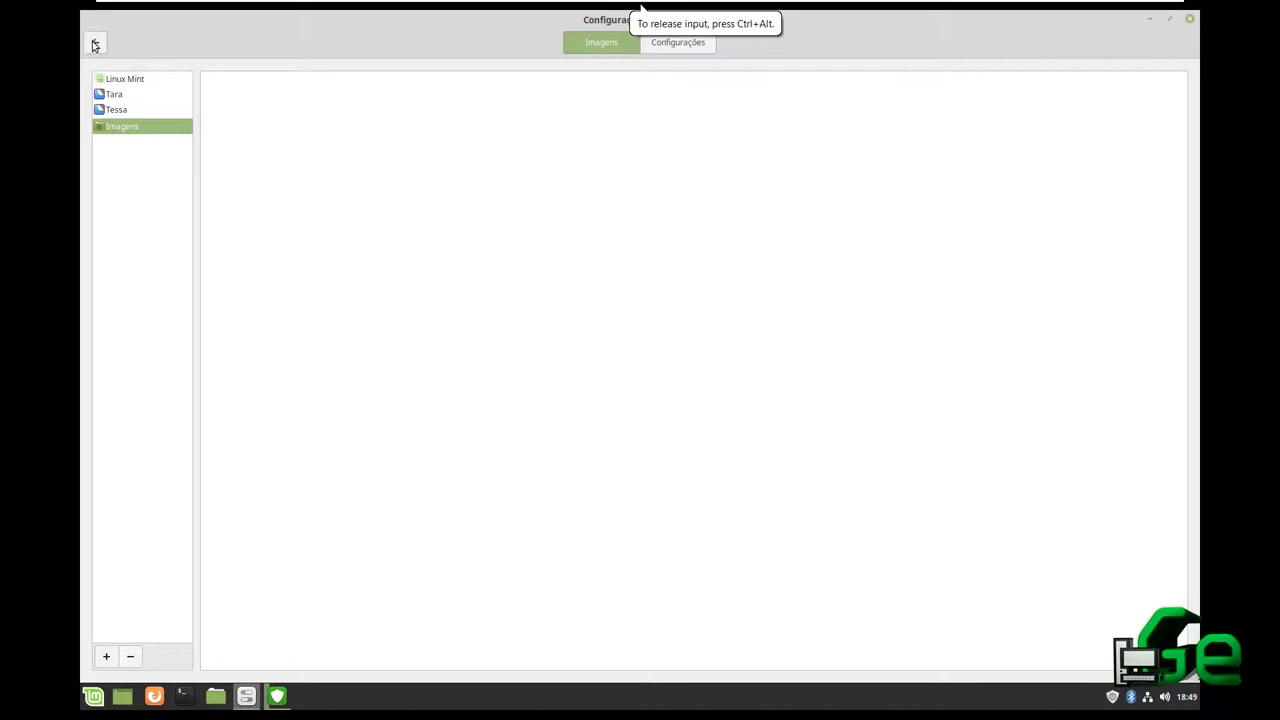
left_click(94, 45)
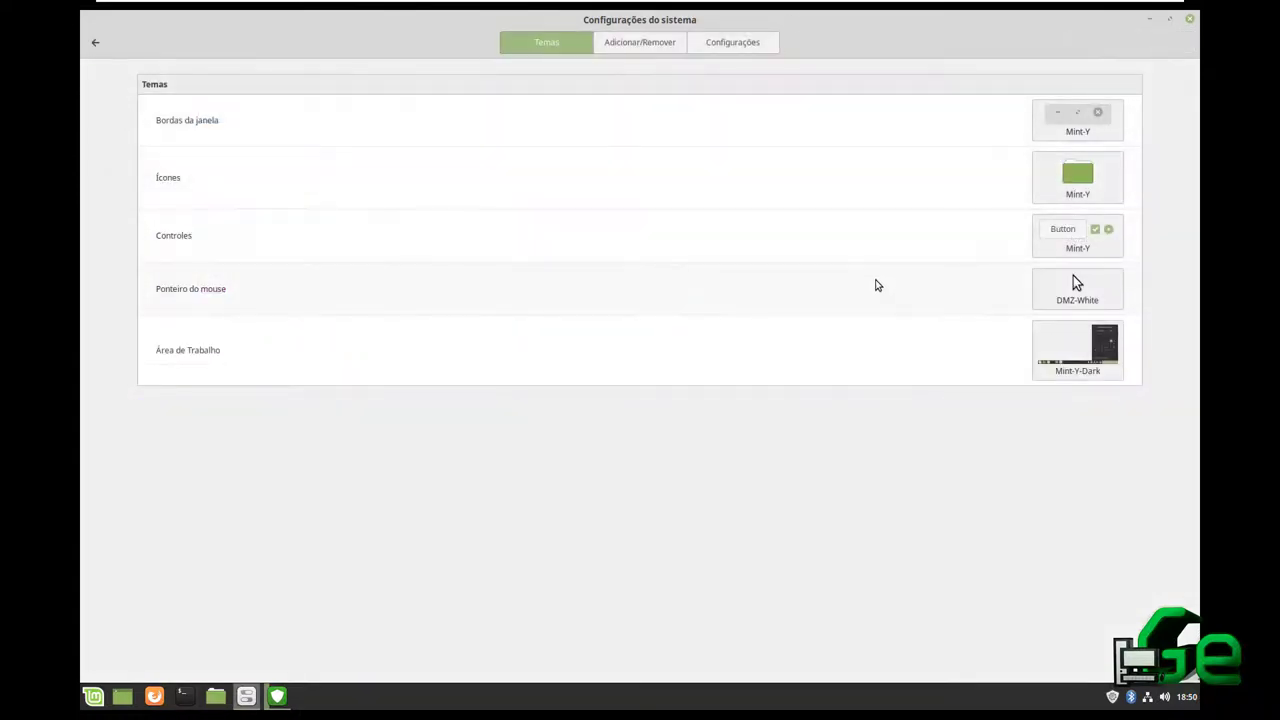
Look through the icon, border and pointer themes, and set the desktop theme to Mint-Y-Dark-Red
left_click(1088, 190)
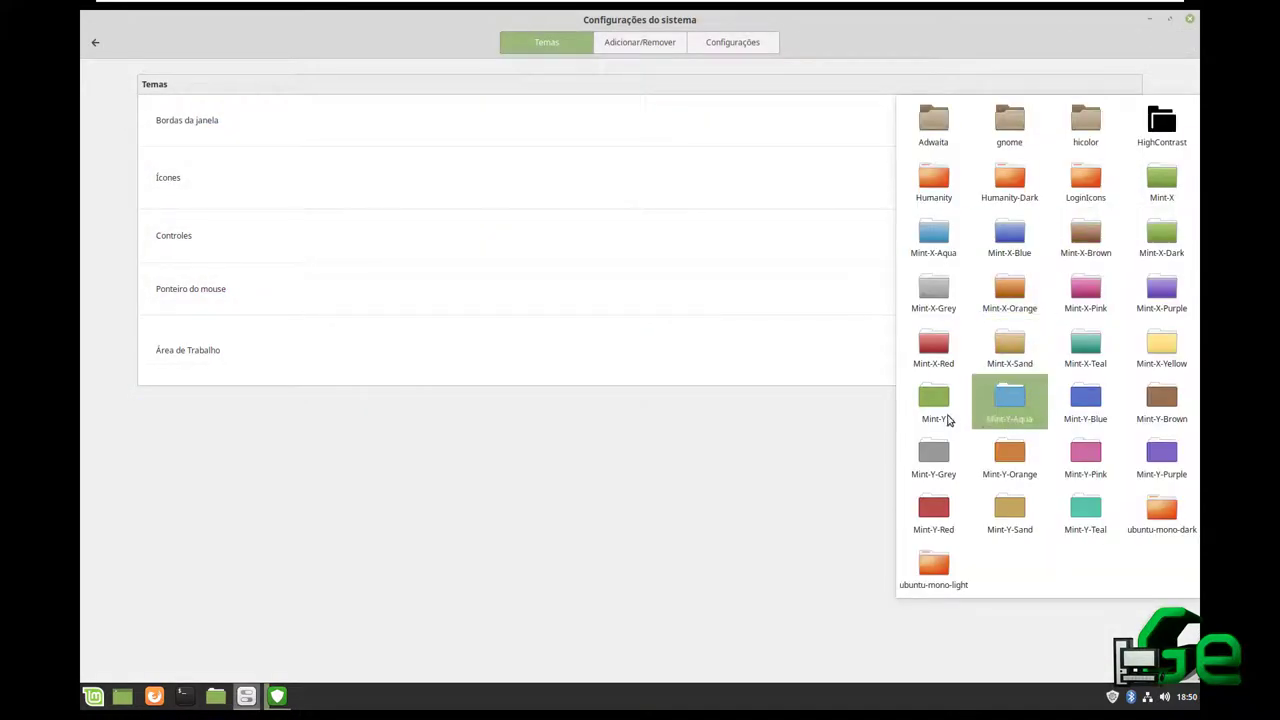
left_click(778, 478)
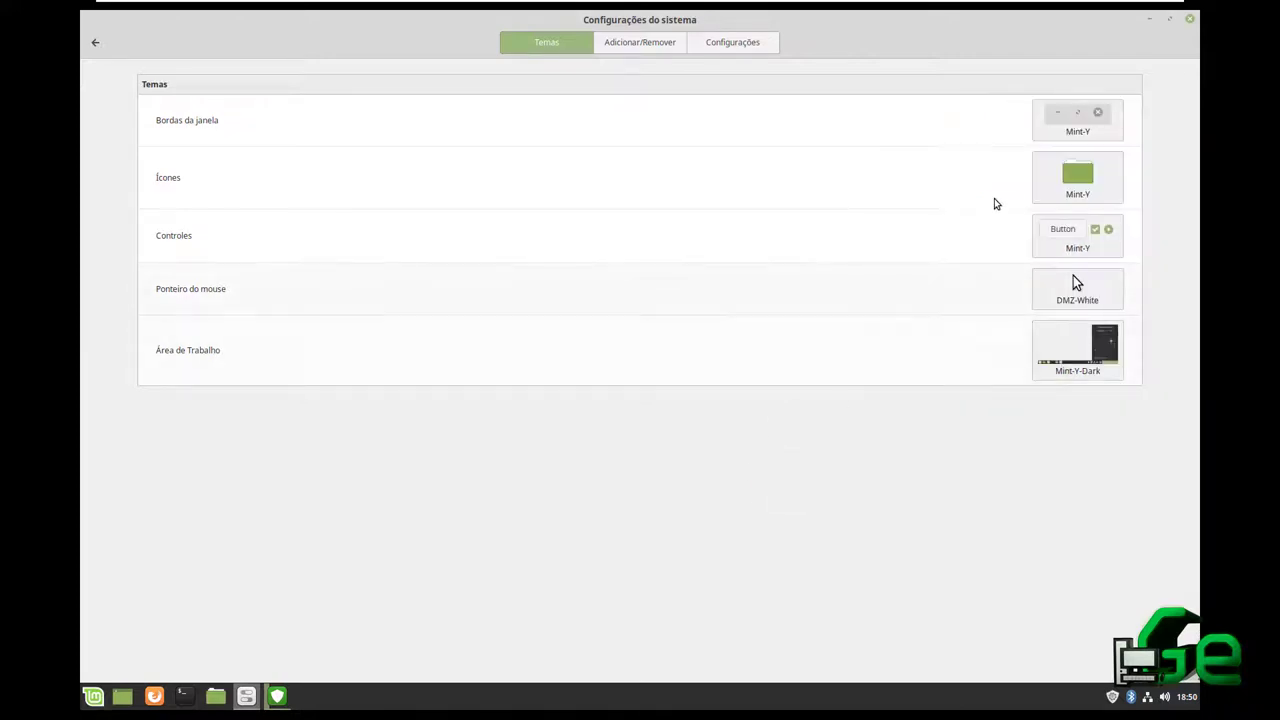
left_click(1070, 118)
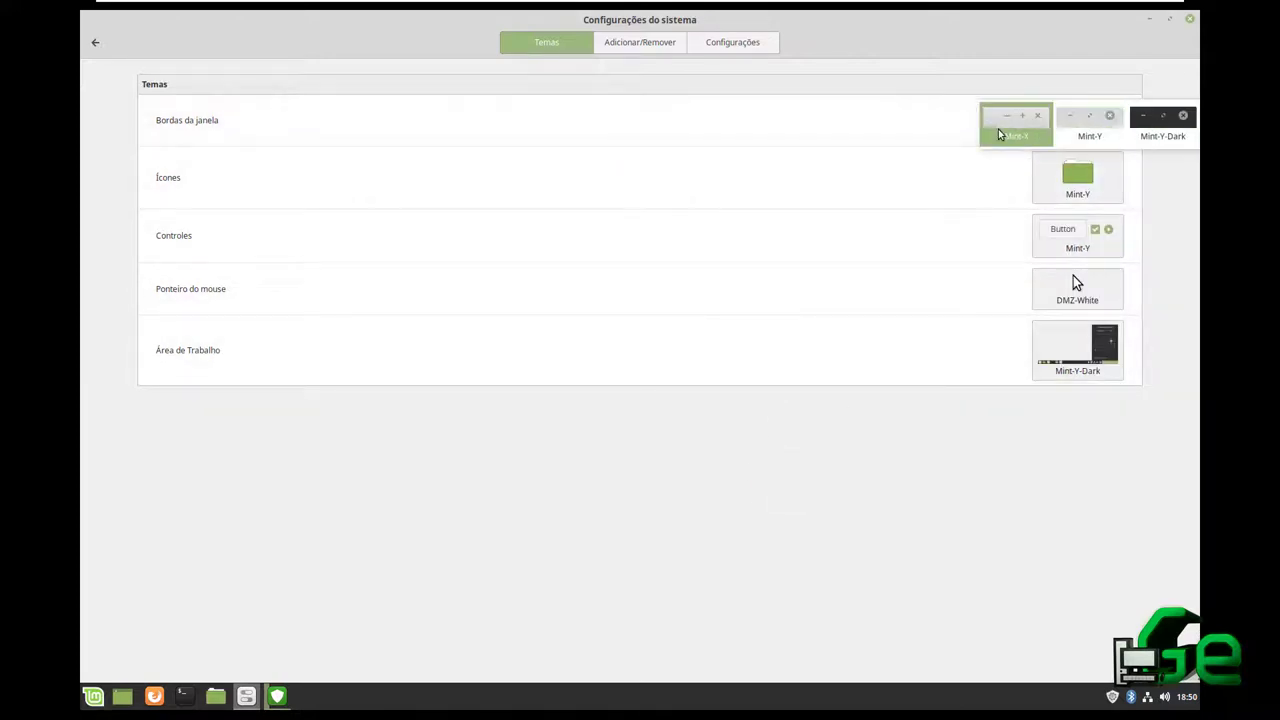
left_click(1073, 285)
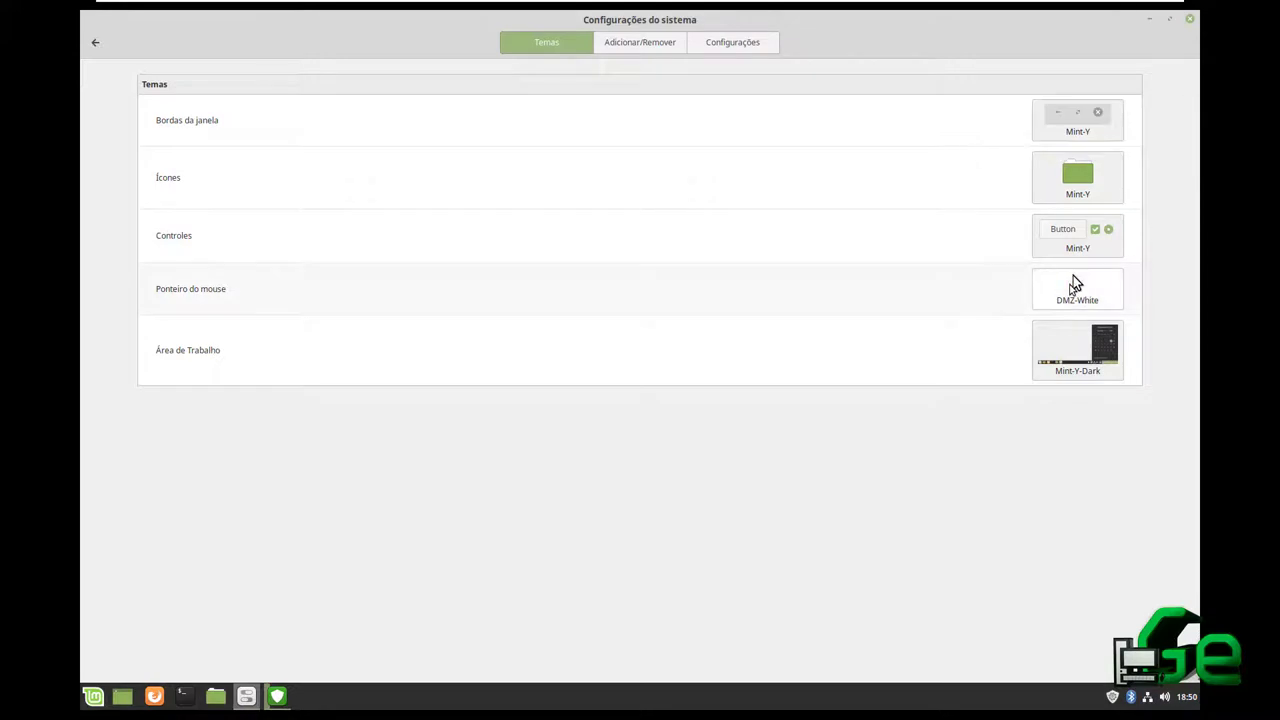
left_click(1073, 285)
left_click(1048, 366)
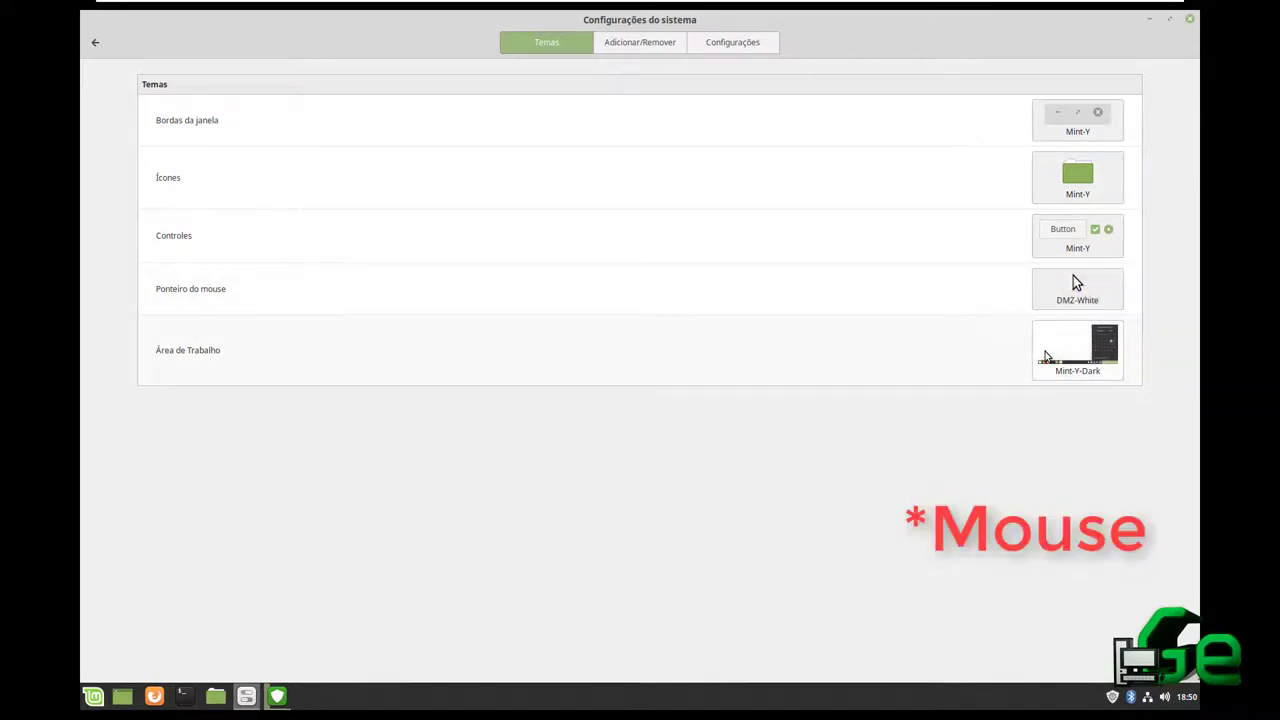
left_click(1048, 366)
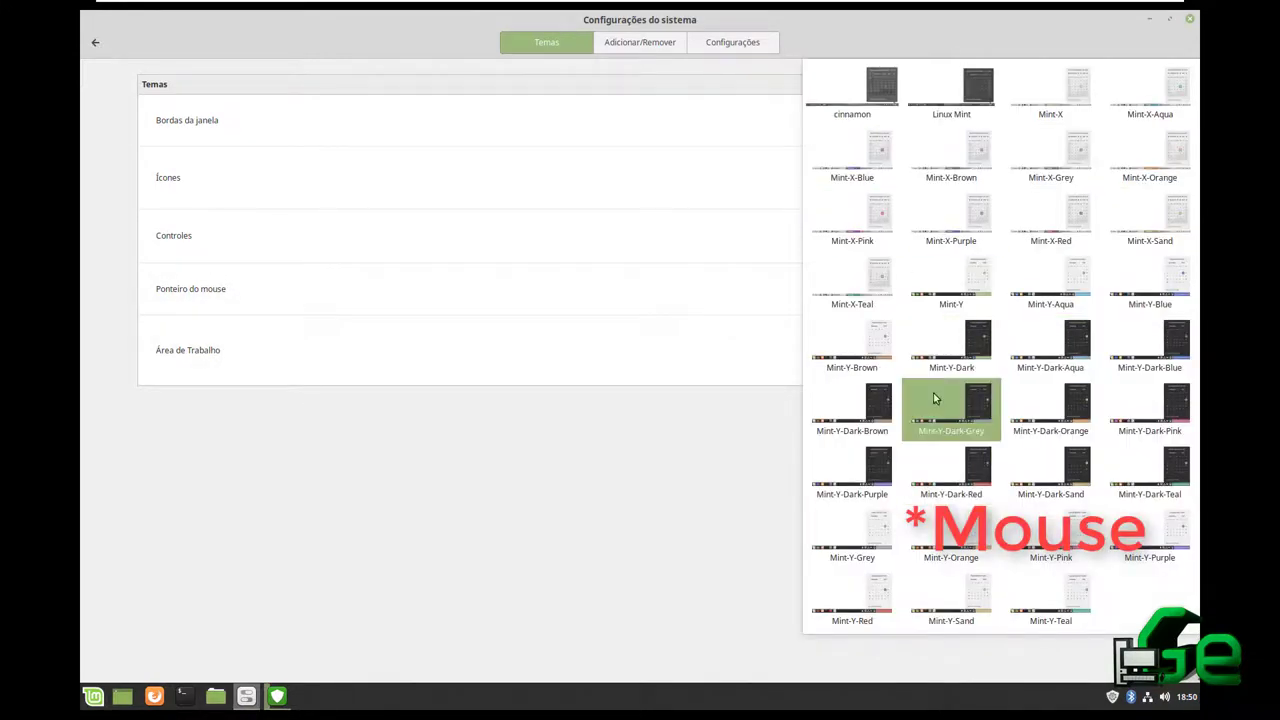
left_click(924, 470)
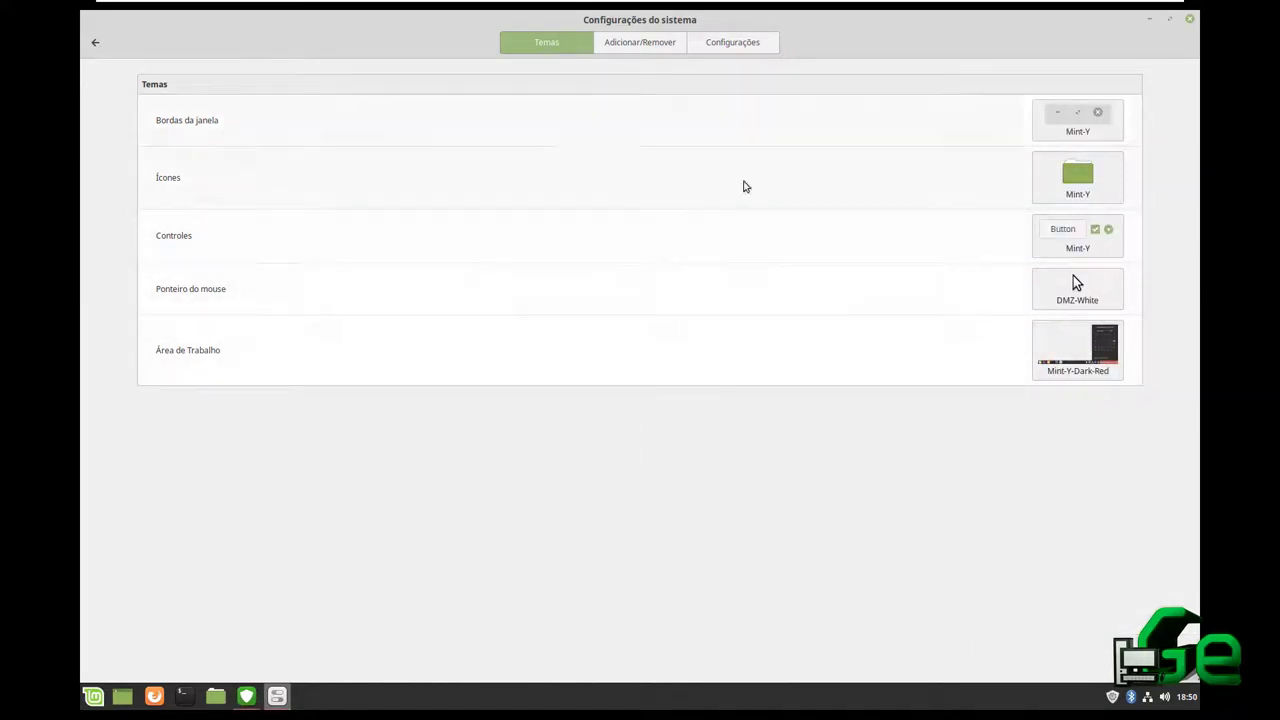
Browse the themes available to add, decline refreshing the cache, and reopen the Temas page
left_click(660, 48)
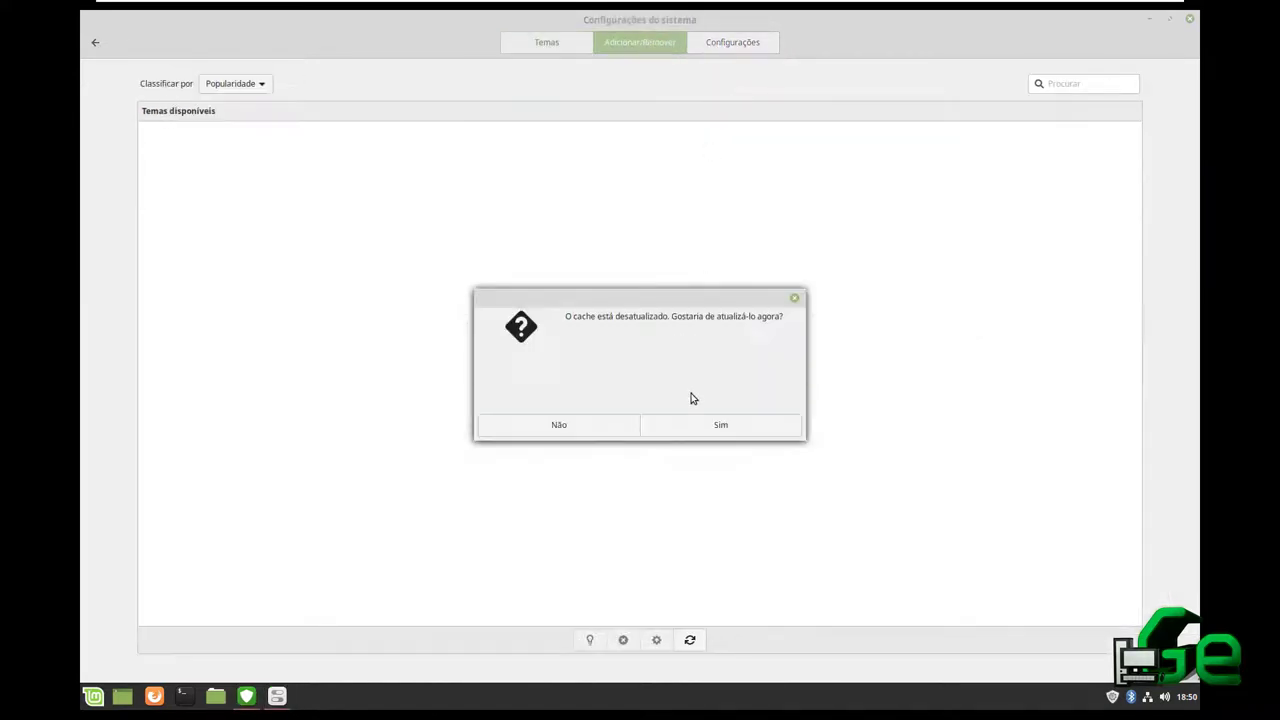
left_click(617, 428)
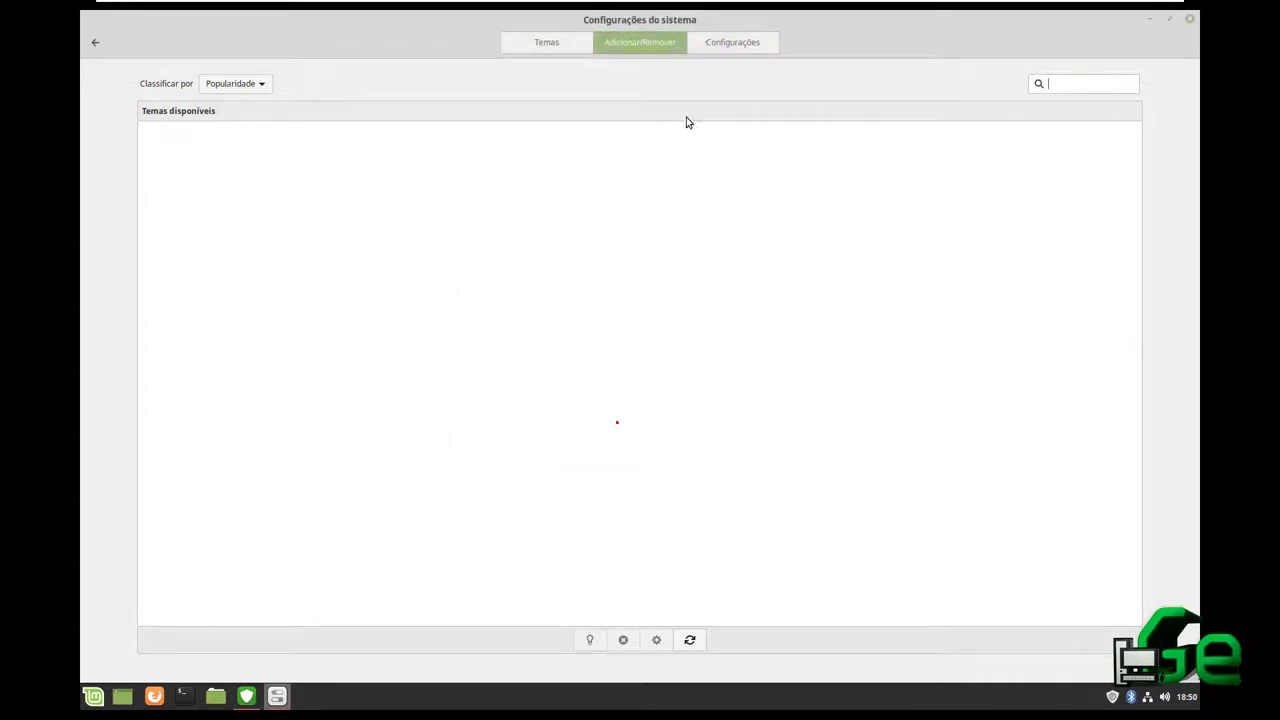
left_click(709, 46)
left_click(505, 42)
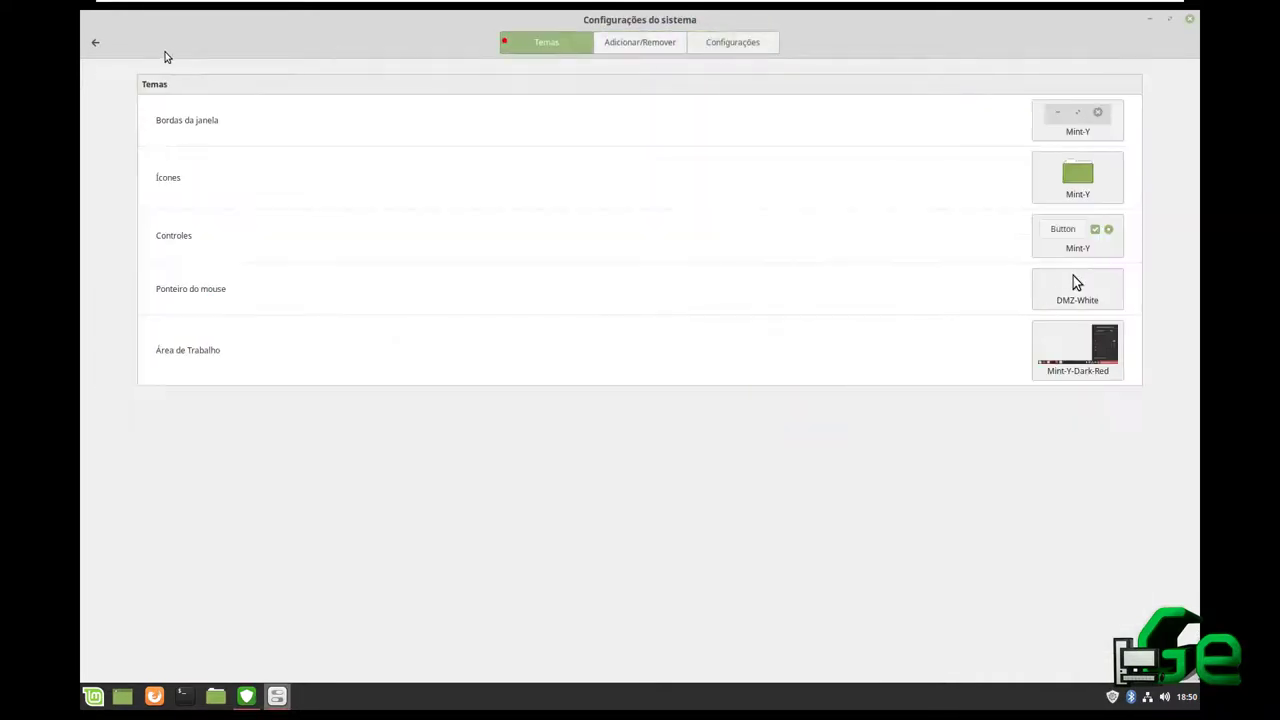
left_click(95, 43)
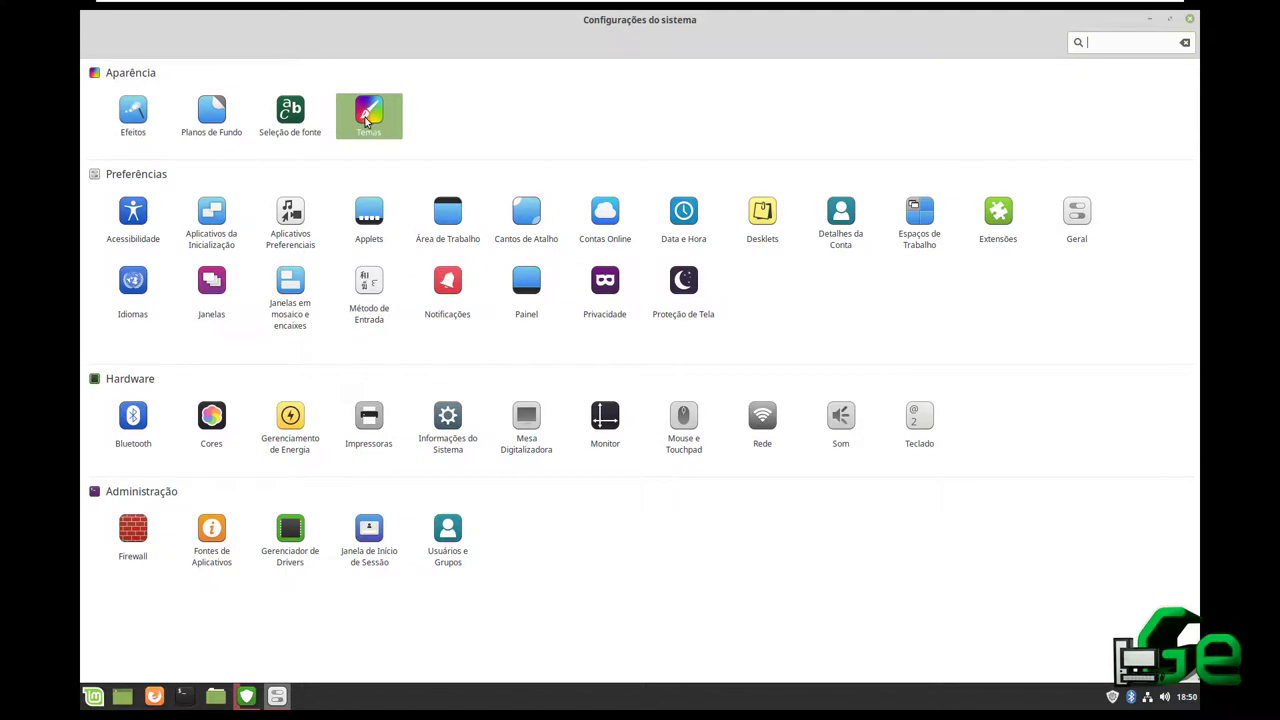
left_click(366, 116)
Set window borders to Mint-Y-Dark and controls to Mint-Y-Dark-Red, leaving pointers unchanged
left_click(1072, 300)
left_click(1171, 290)
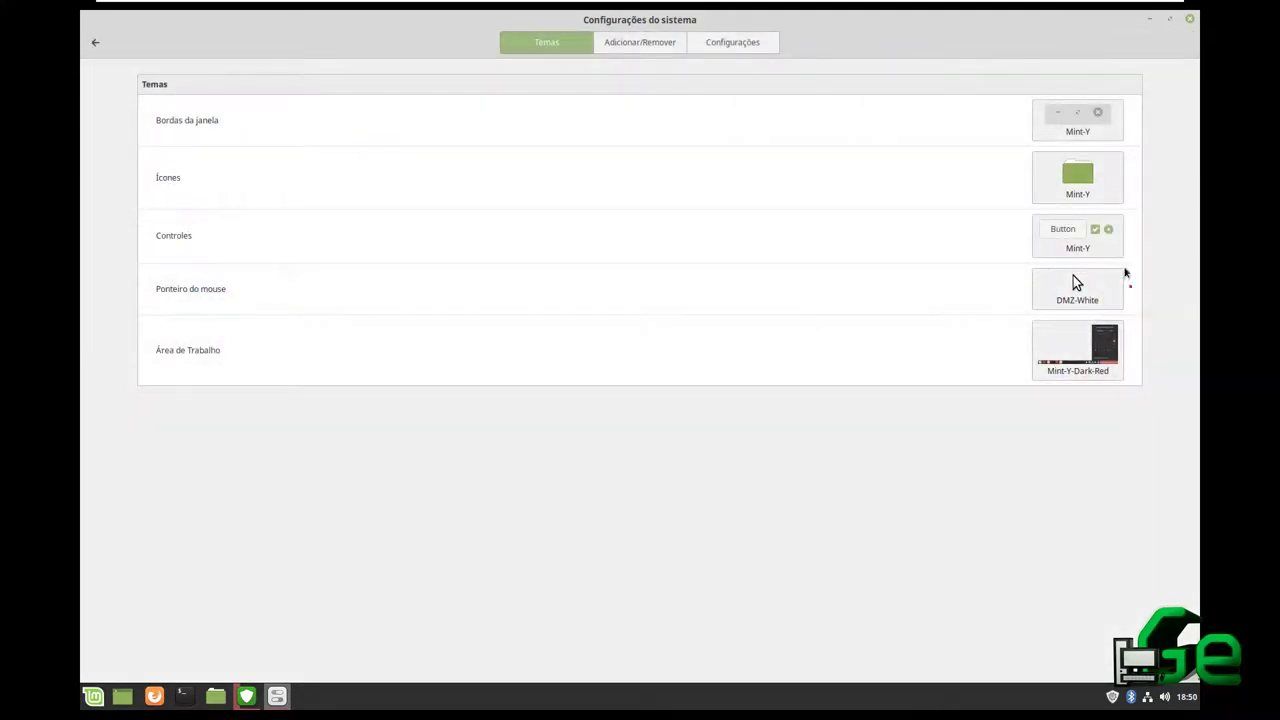
left_click(1068, 124)
left_click(1163, 126)
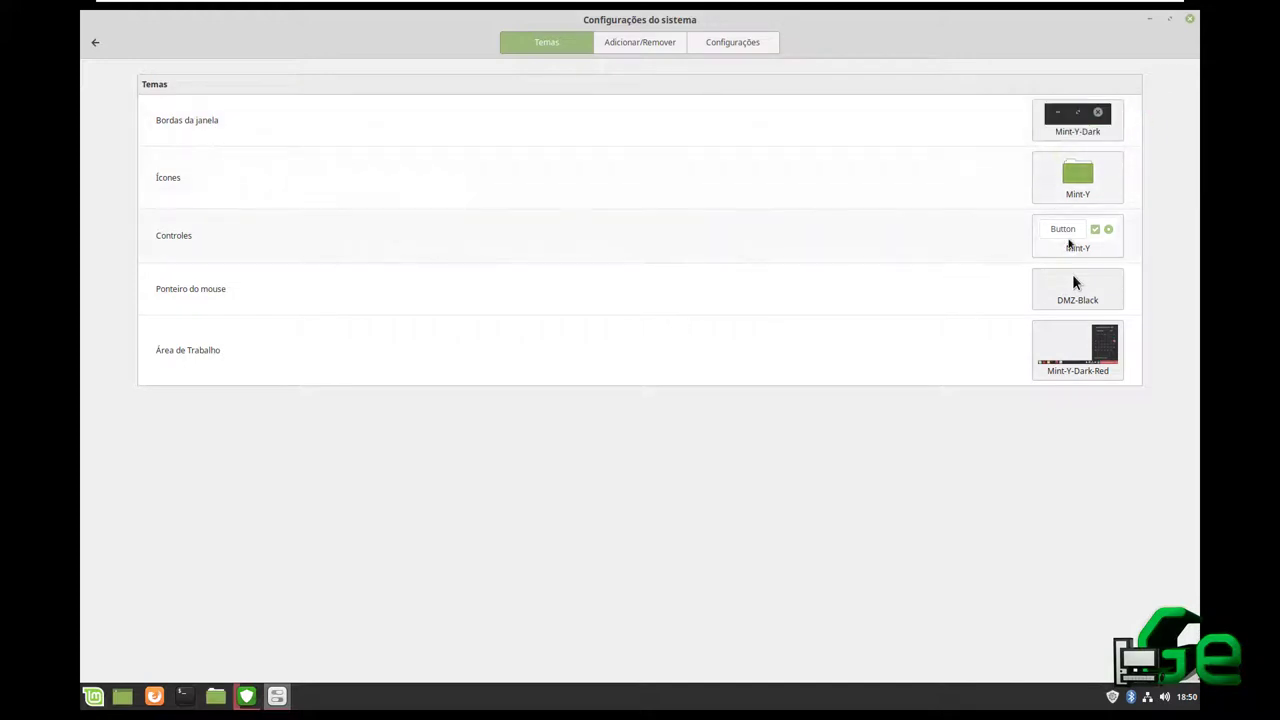
left_click(1061, 230)
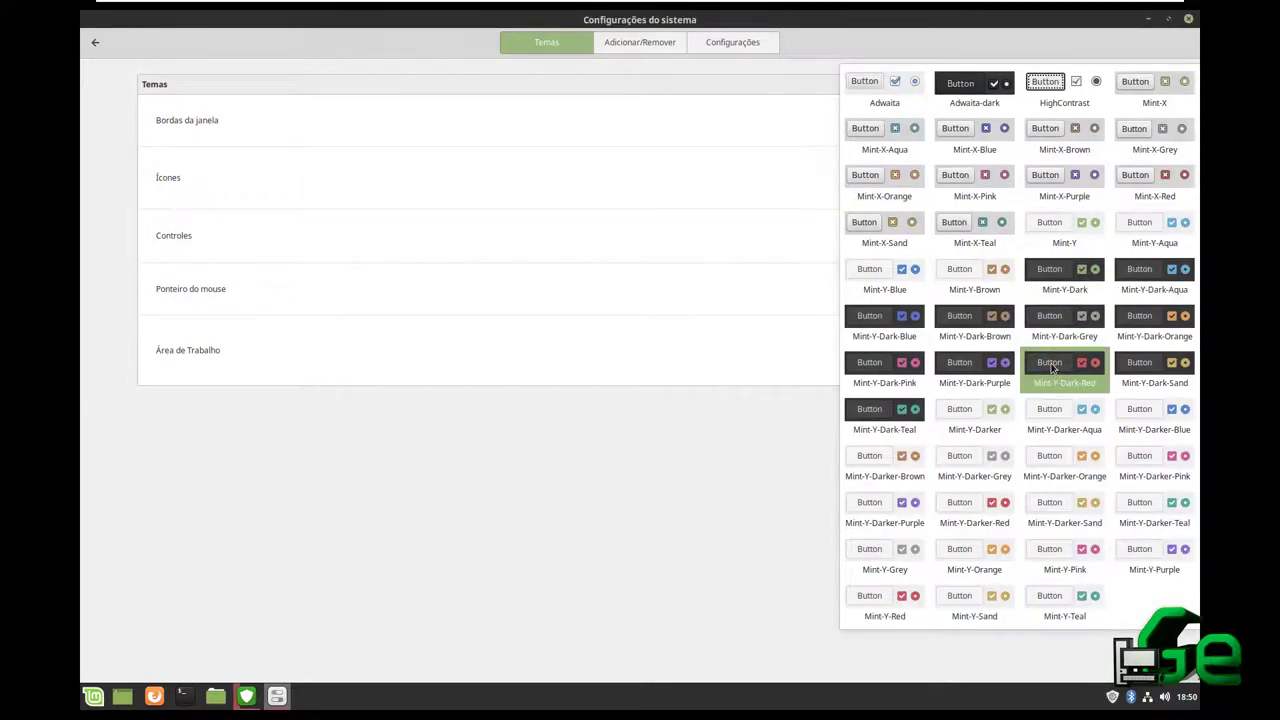
left_click(1051, 368)
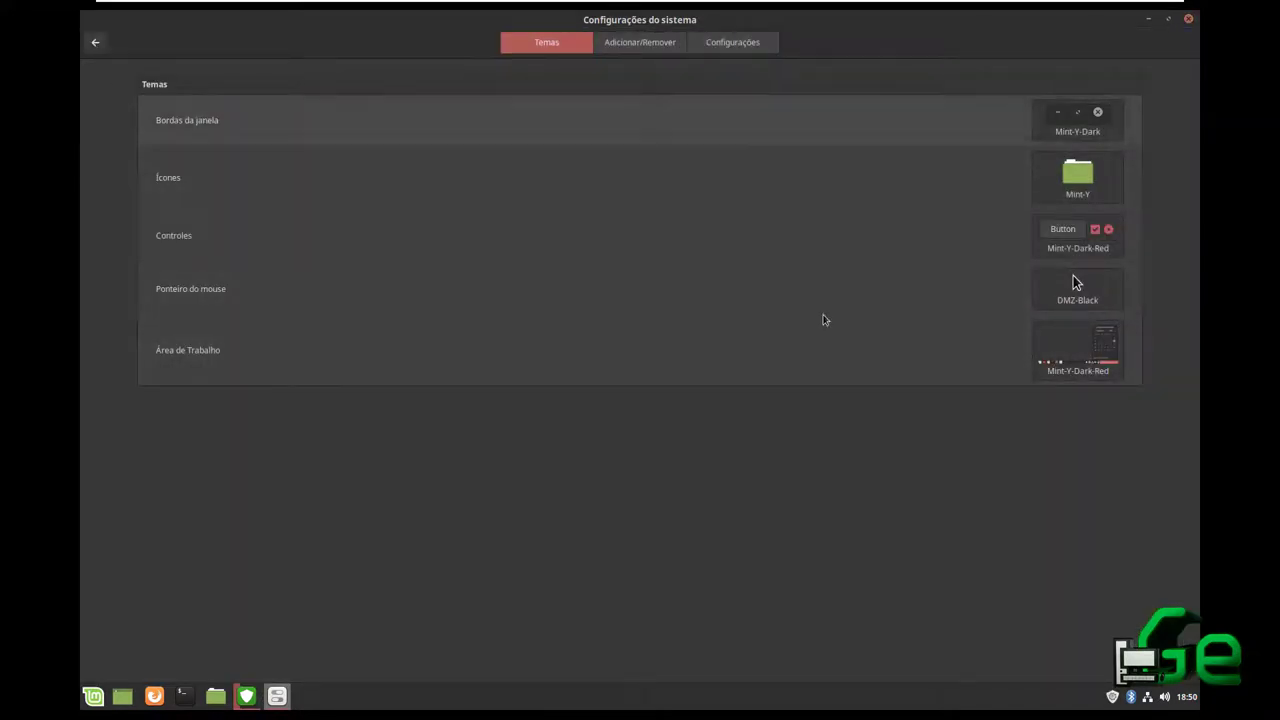
Switch the icon theme to gnome after trying HighContrast, then go back to the overview
left_click(1060, 177)
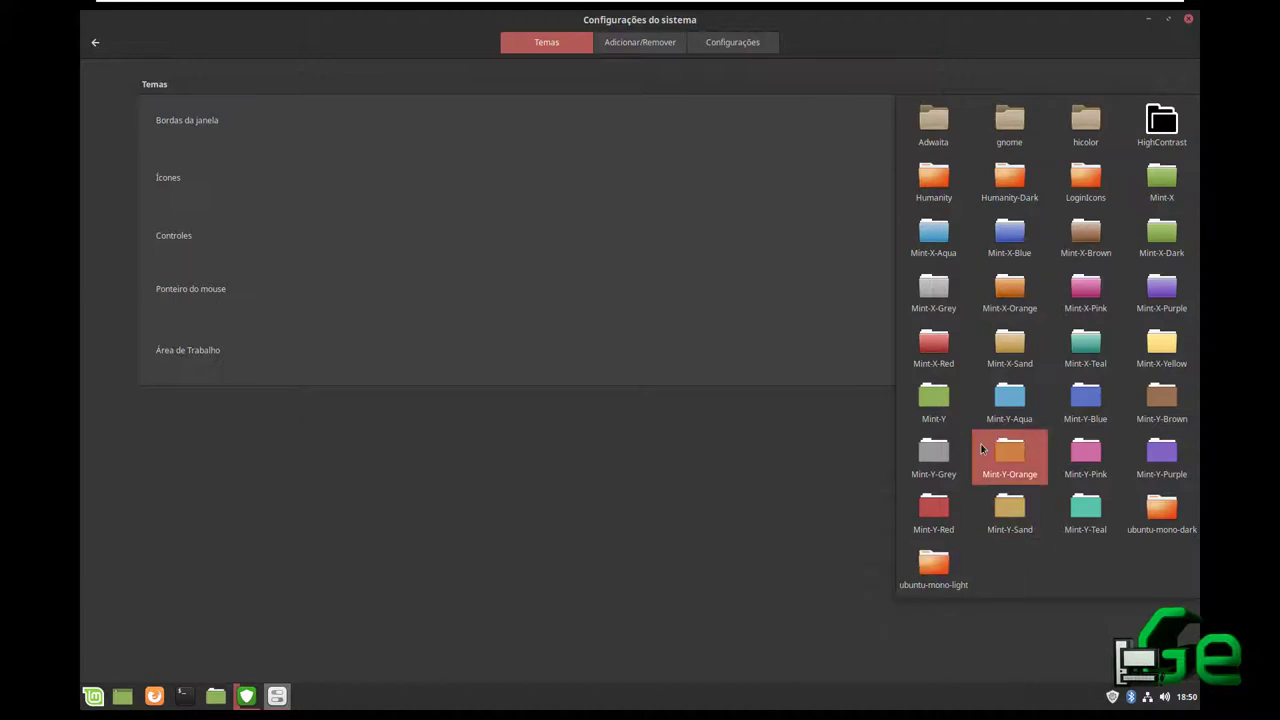
left_click(1161, 122)
left_click(1080, 177)
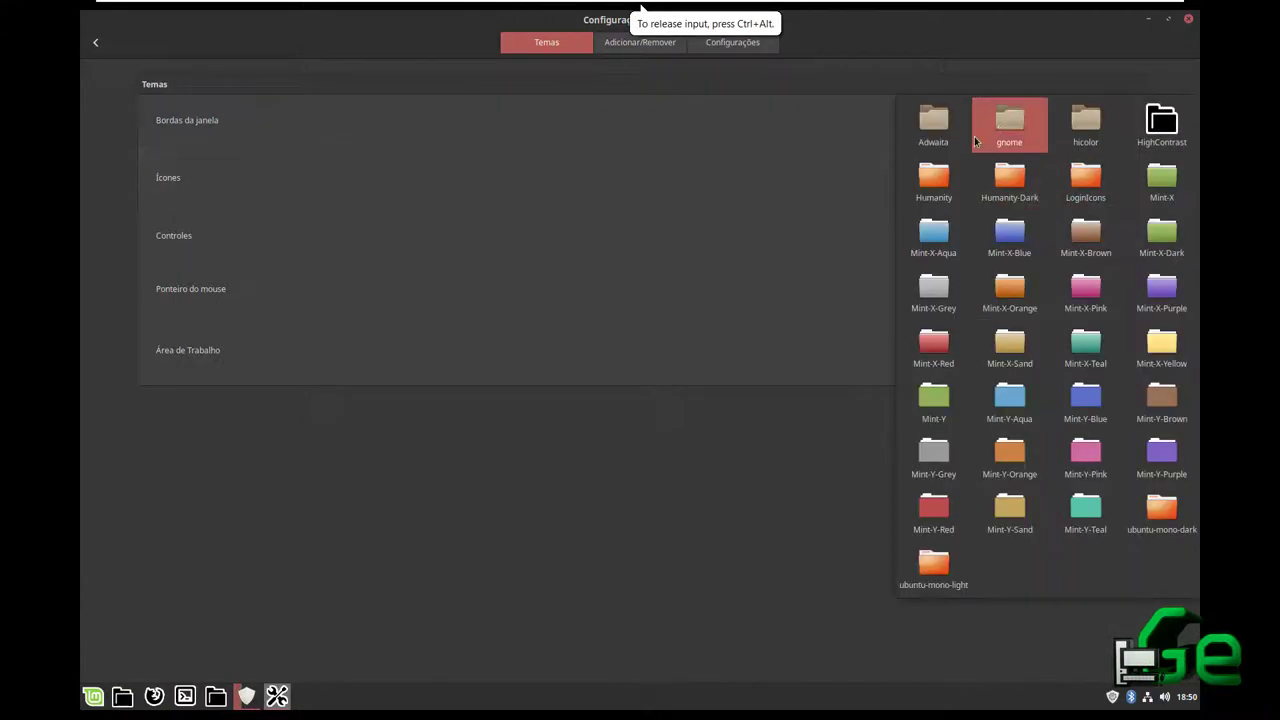
left_click(1006, 126)
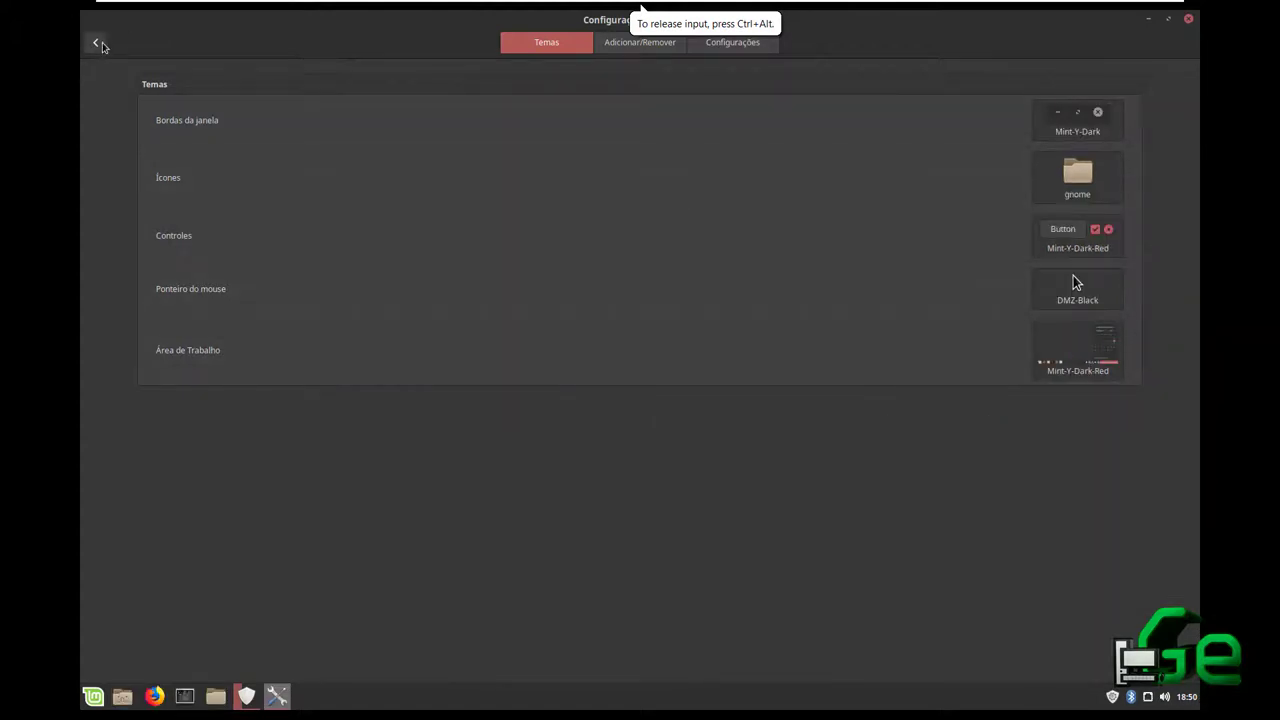
left_click(100, 45)
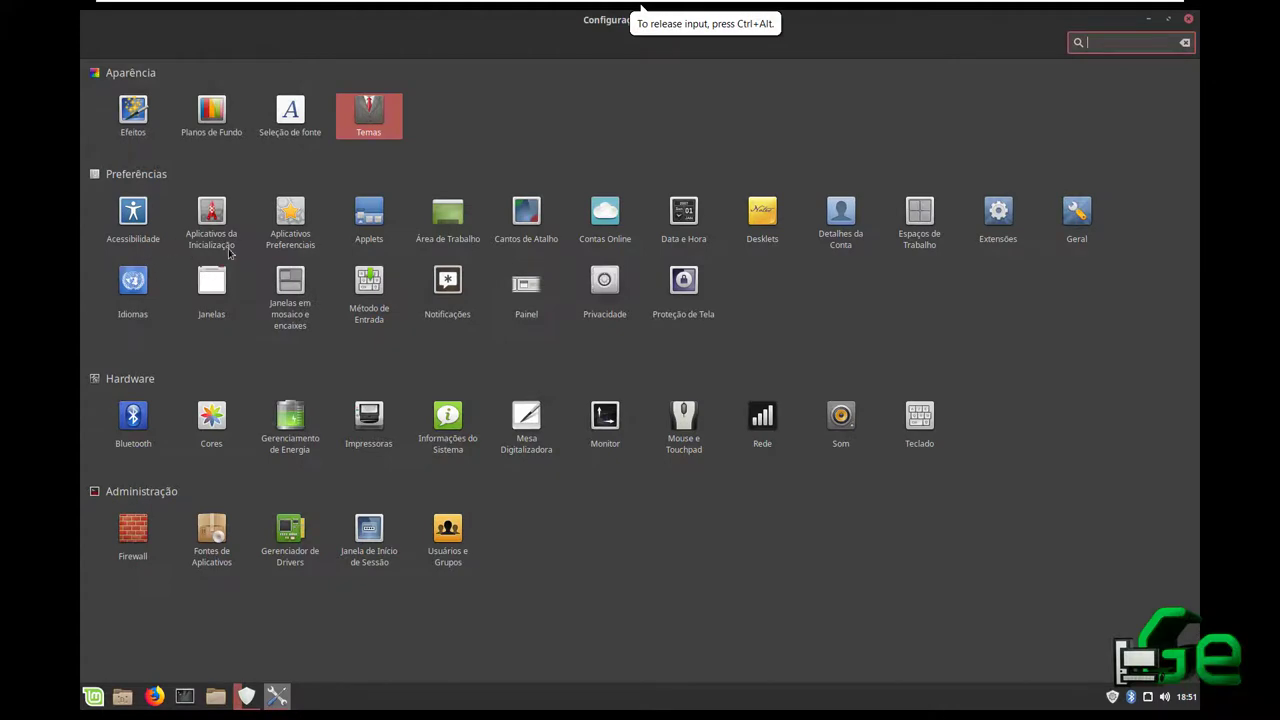
Turn on the Lixeira desktop icon in Área de Trabalho settings, then open Gerenciador de Drivers
left_click(467, 240)
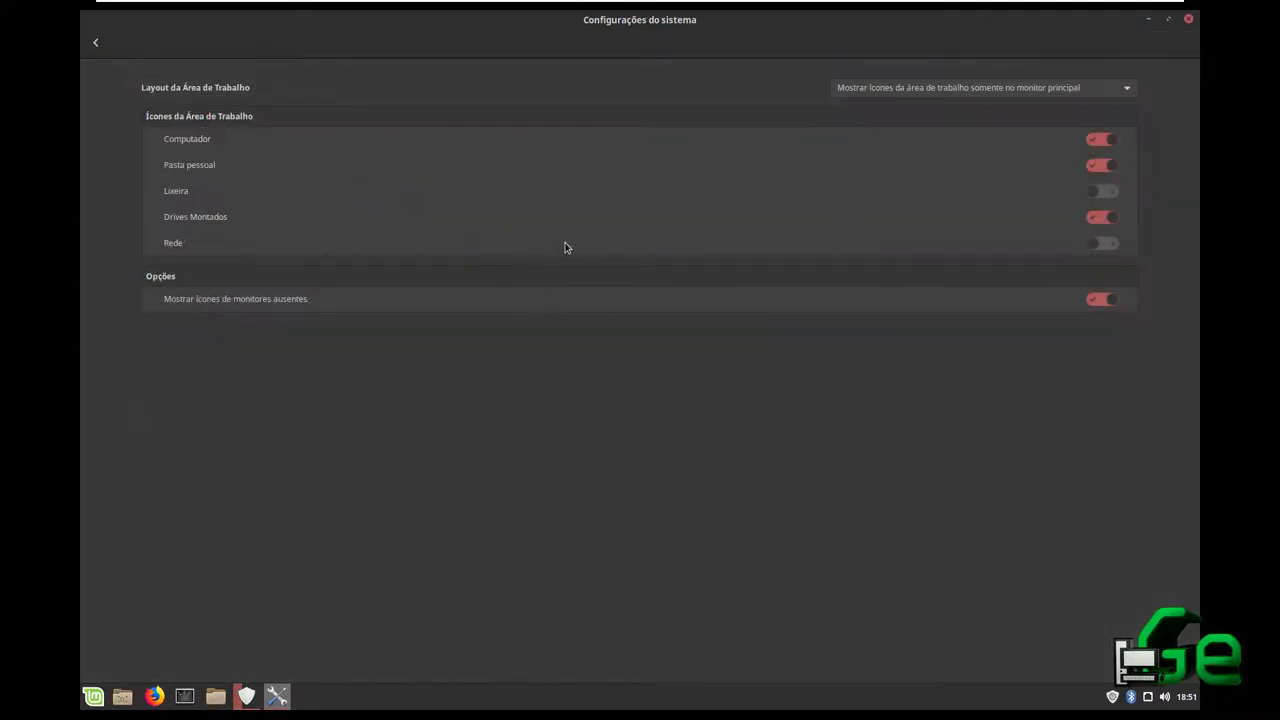
left_click(1100, 193)
left_click(97, 44)
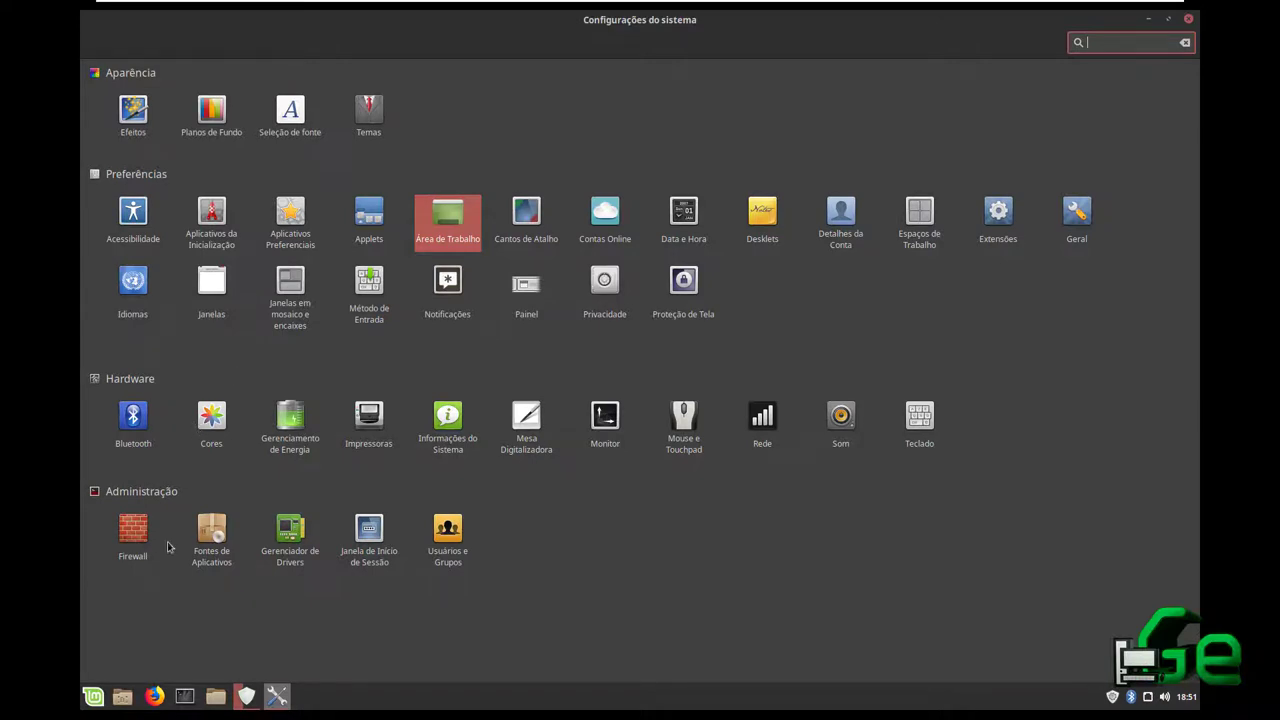
left_click(288, 568)
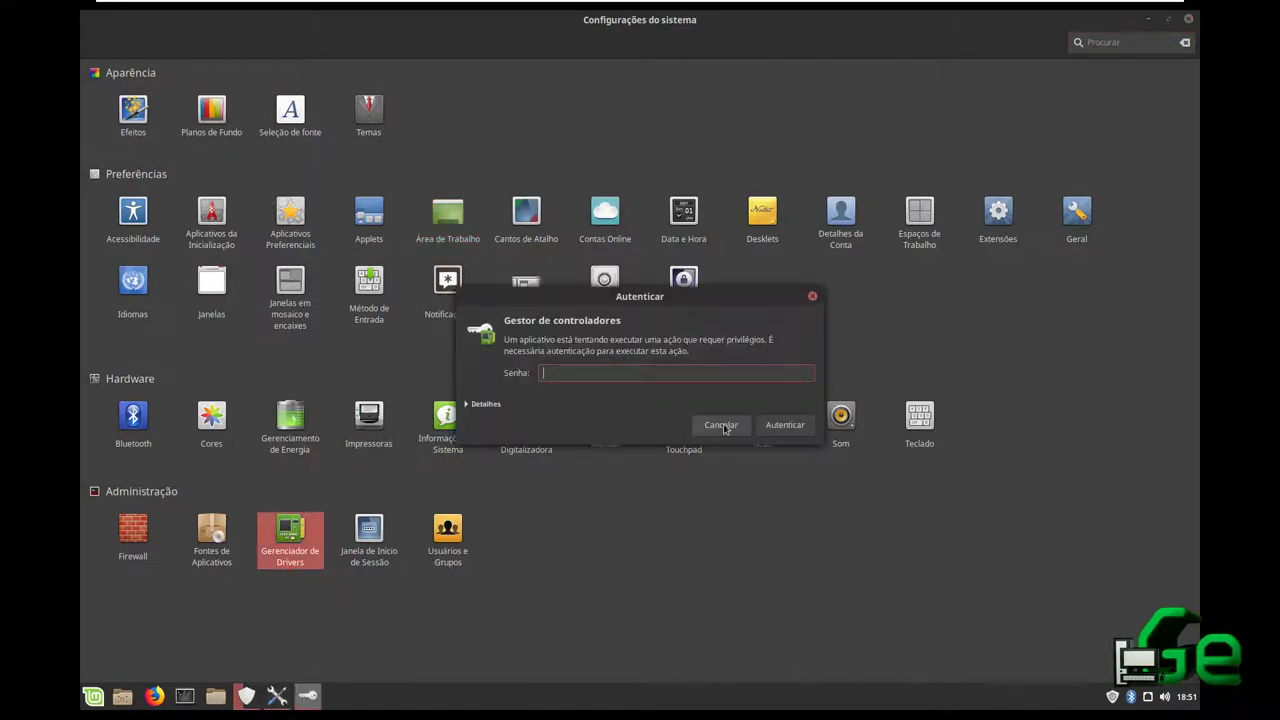
left_click(721, 425)
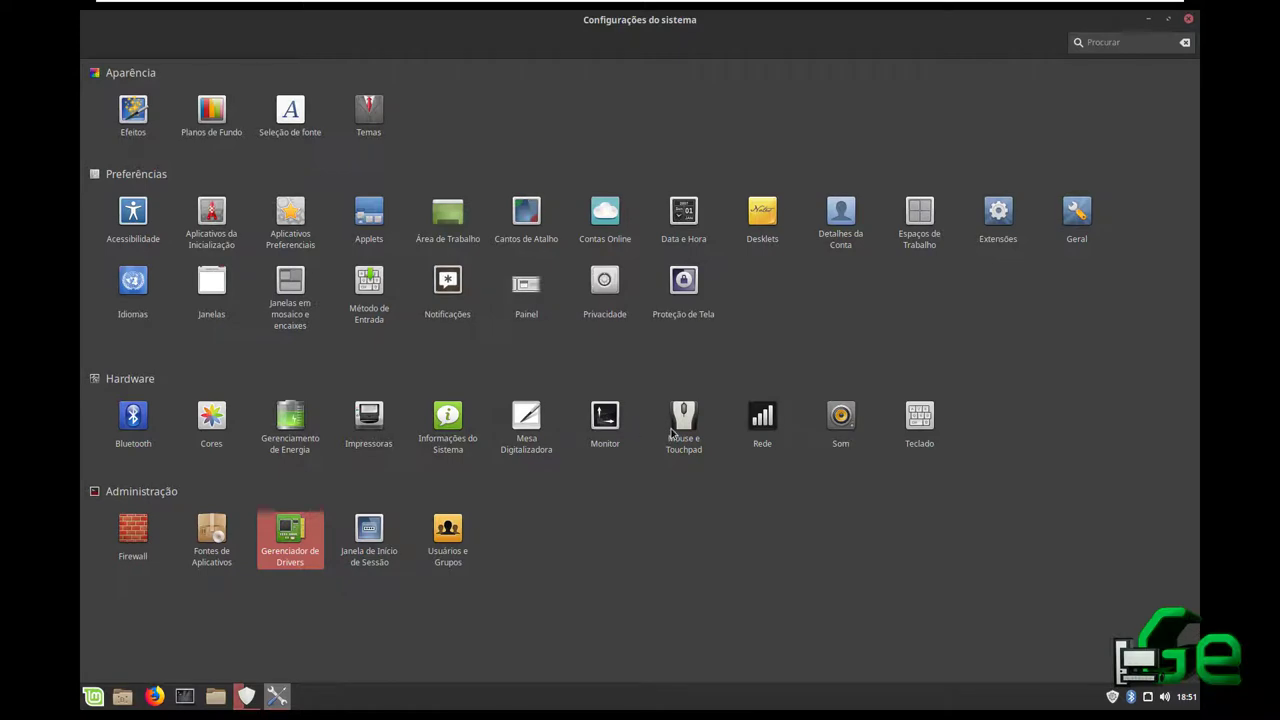
left_click(672, 432)
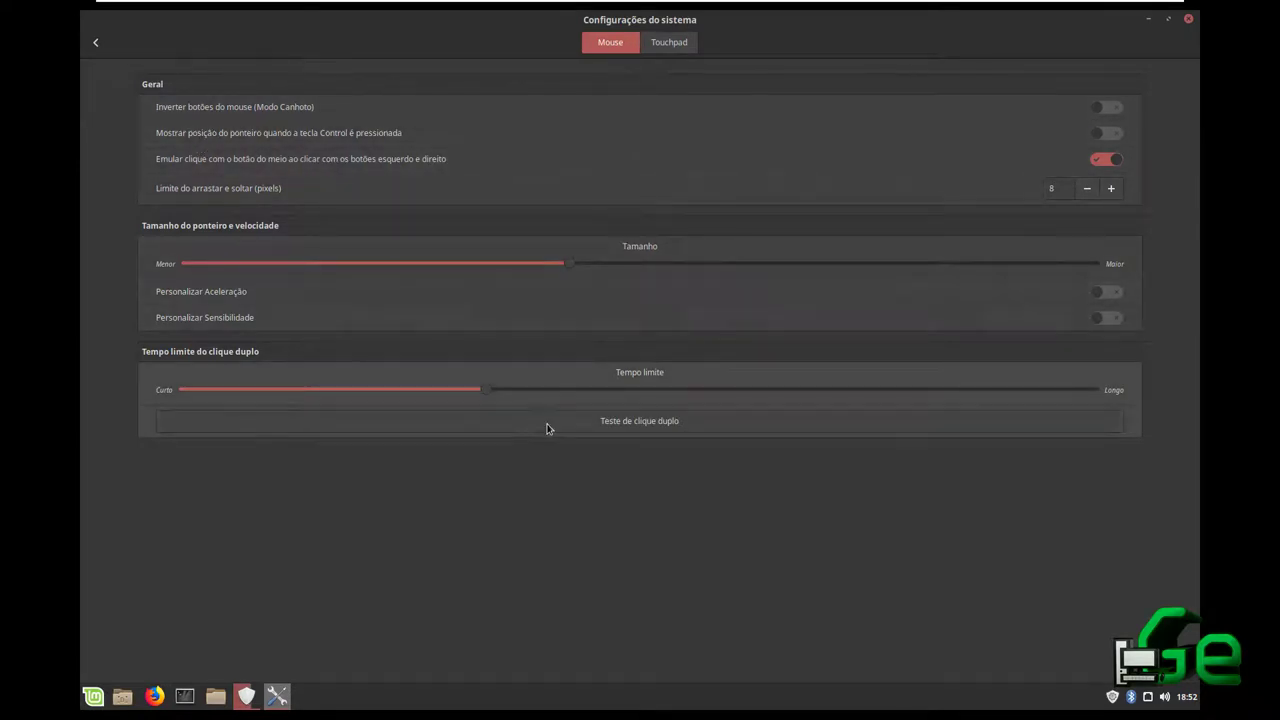
left_click(686, 45)
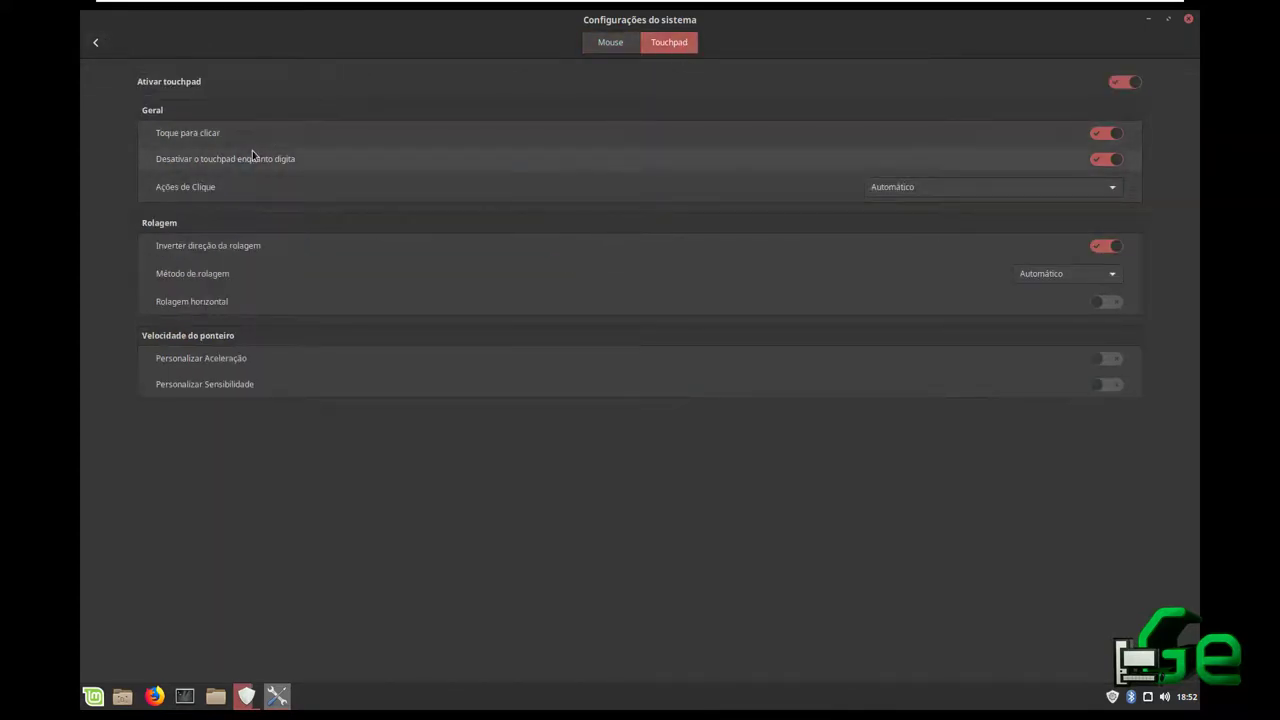
left_click(1095, 140)
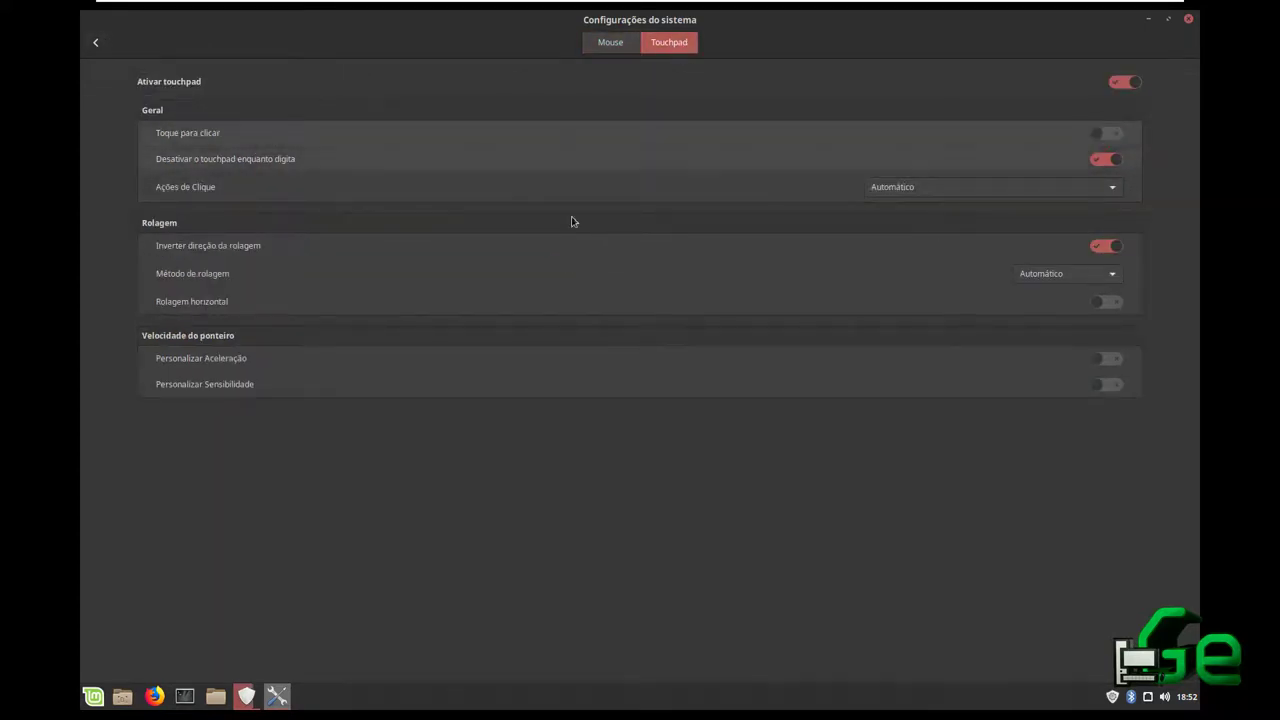
left_click(1110, 137)
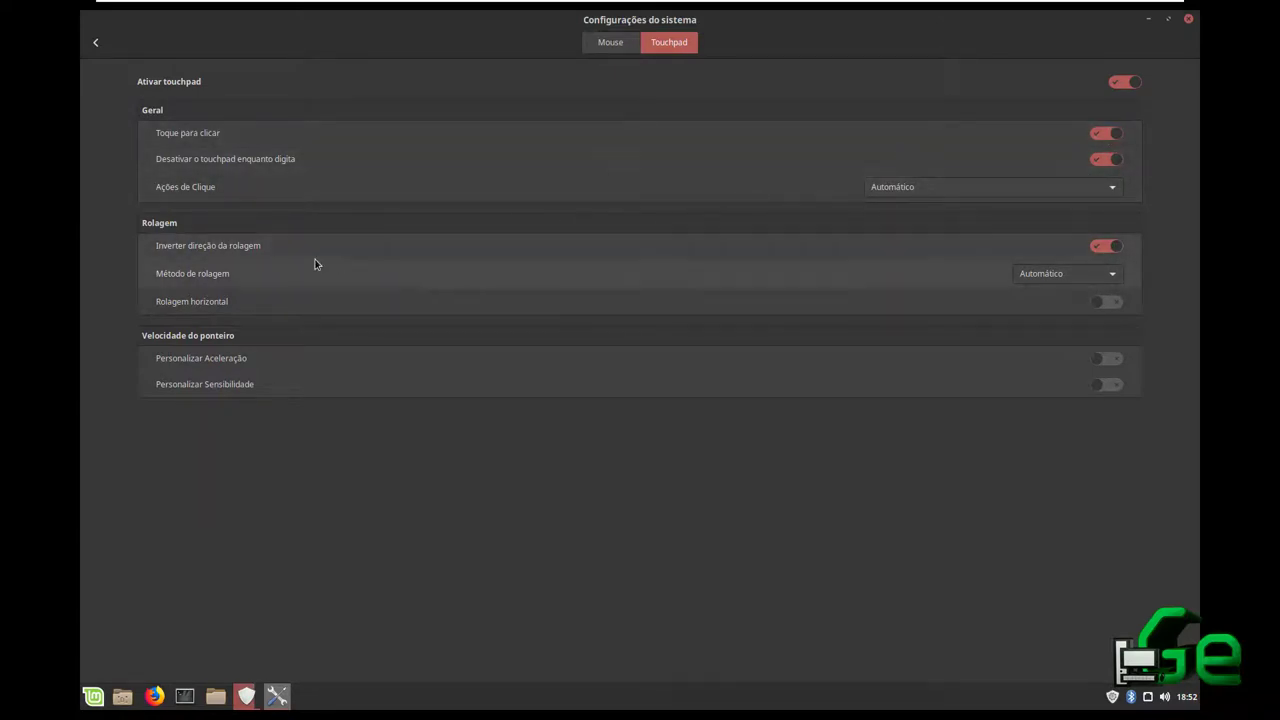
left_click(96, 43)
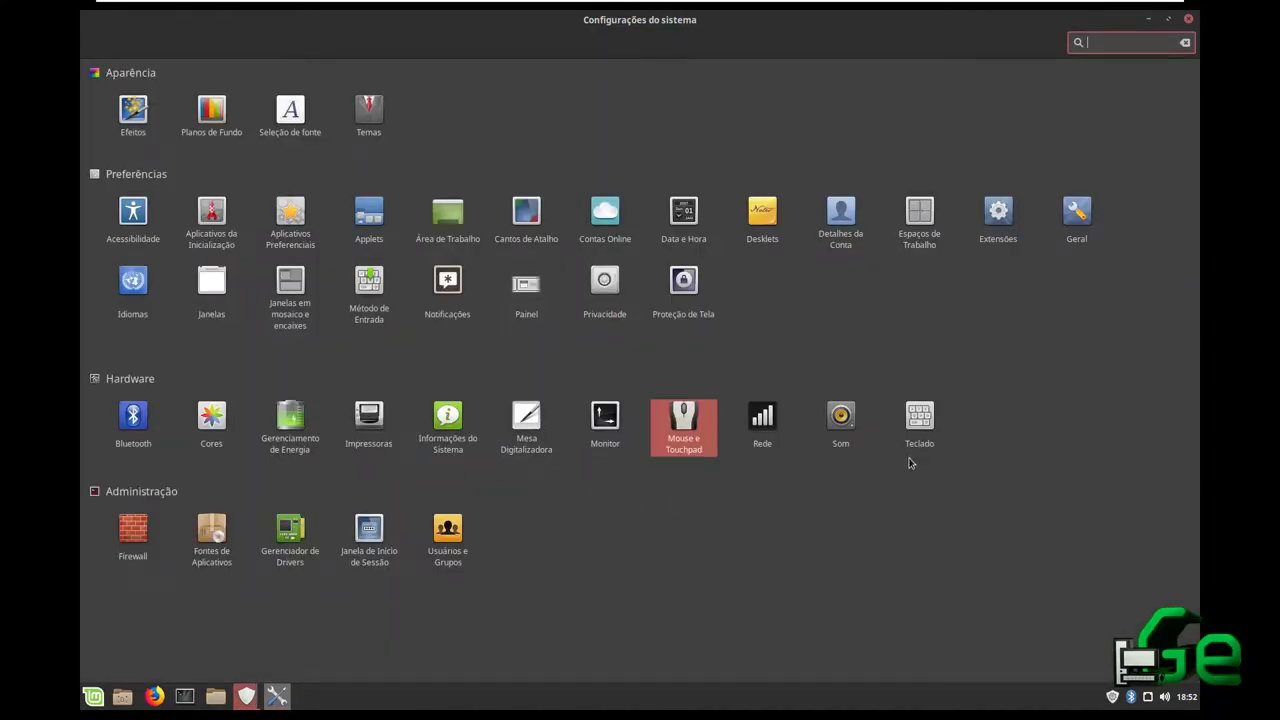
left_click(685, 437)
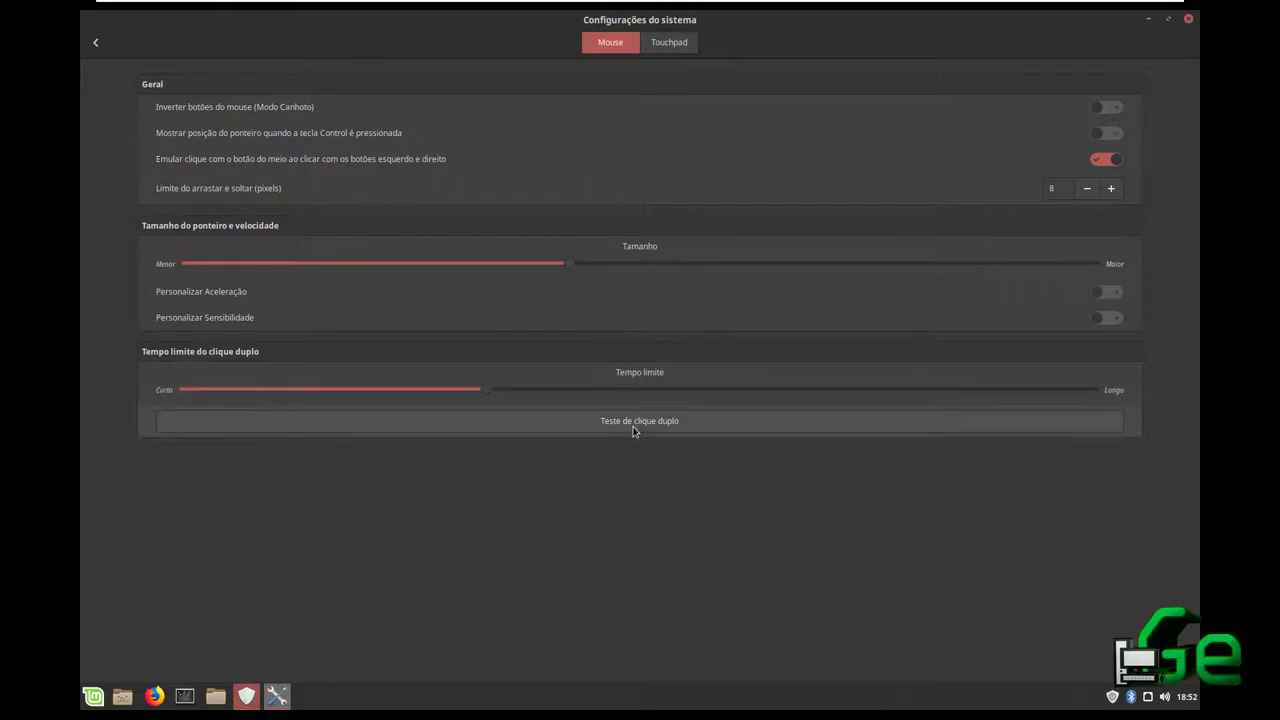
double_click(632, 424)
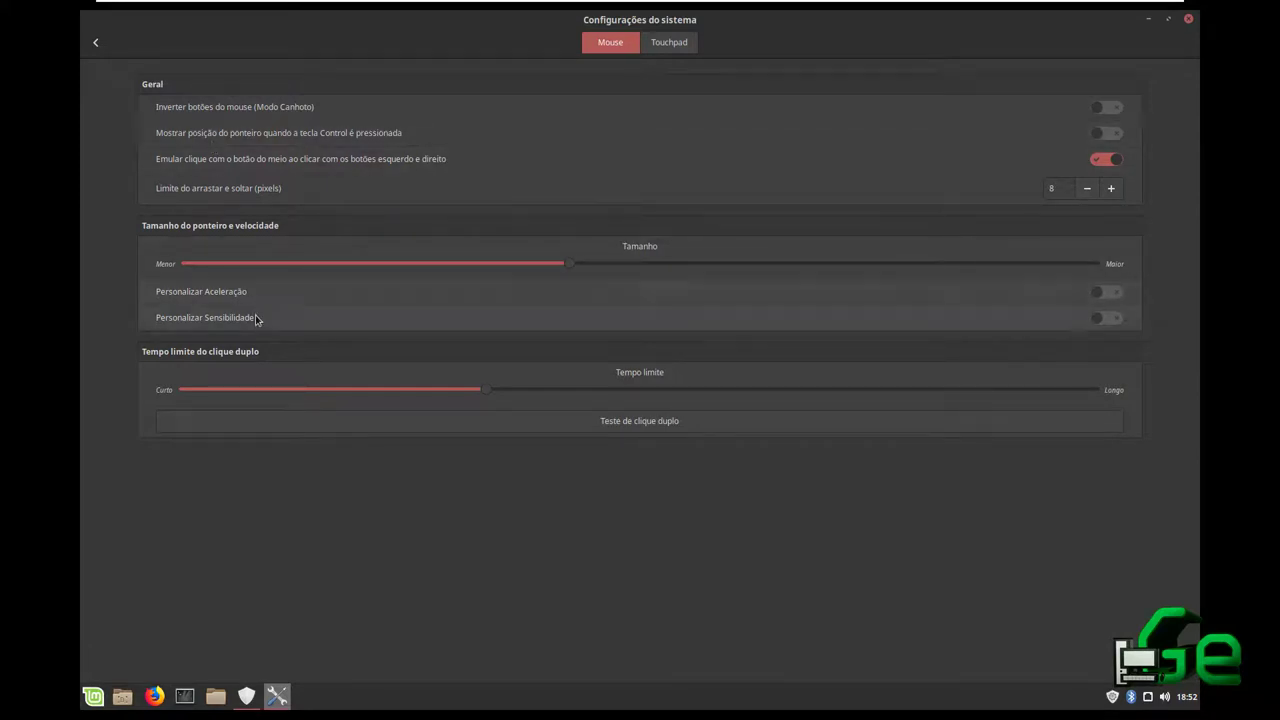
Return to the settings overview and select the Lixeira, Computador and Pasta pessoal desktop icons
left_click(95, 42)
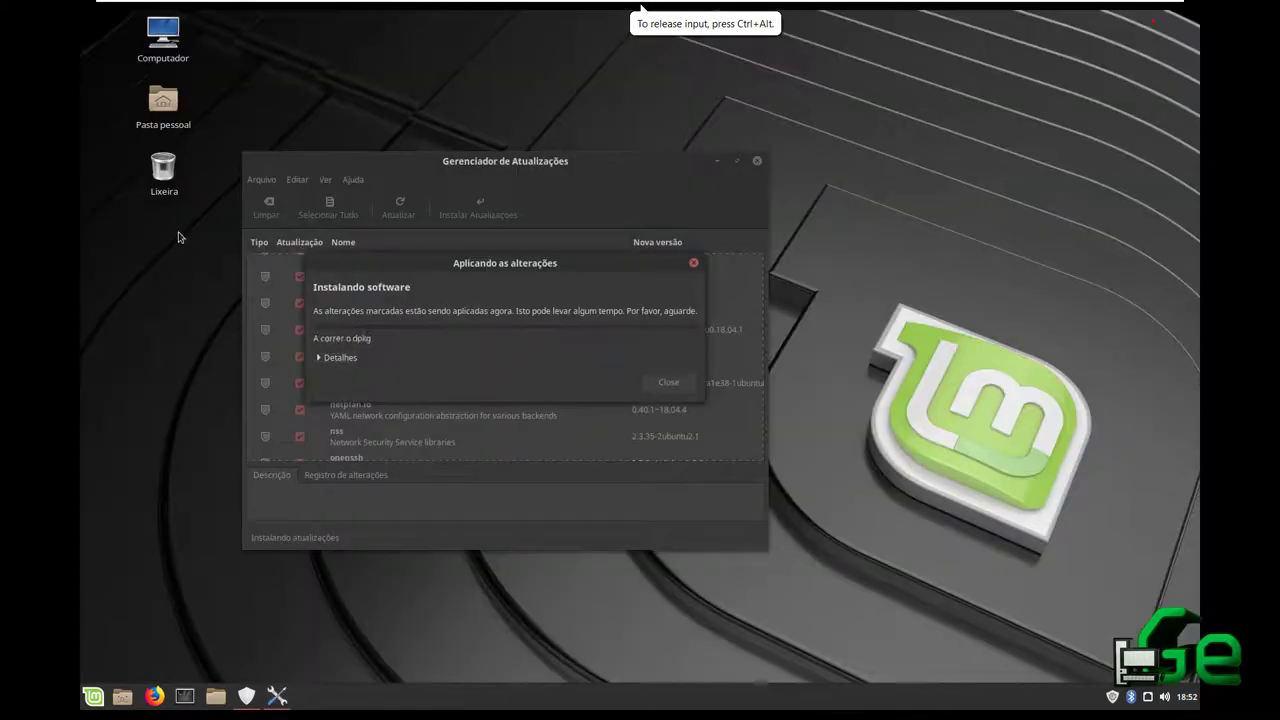
left_click(162, 174)
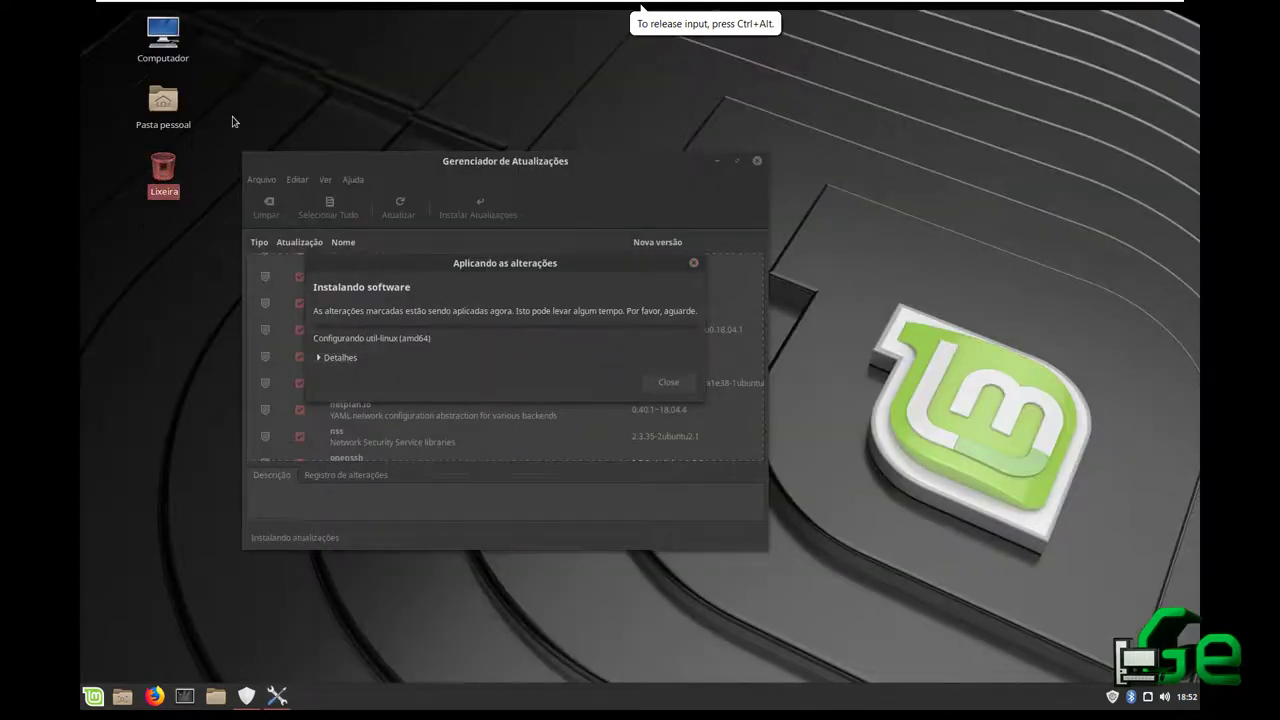
left_click(229, 117)
left_click(163, 100)
left_click(251, 94)
left_click(162, 40)
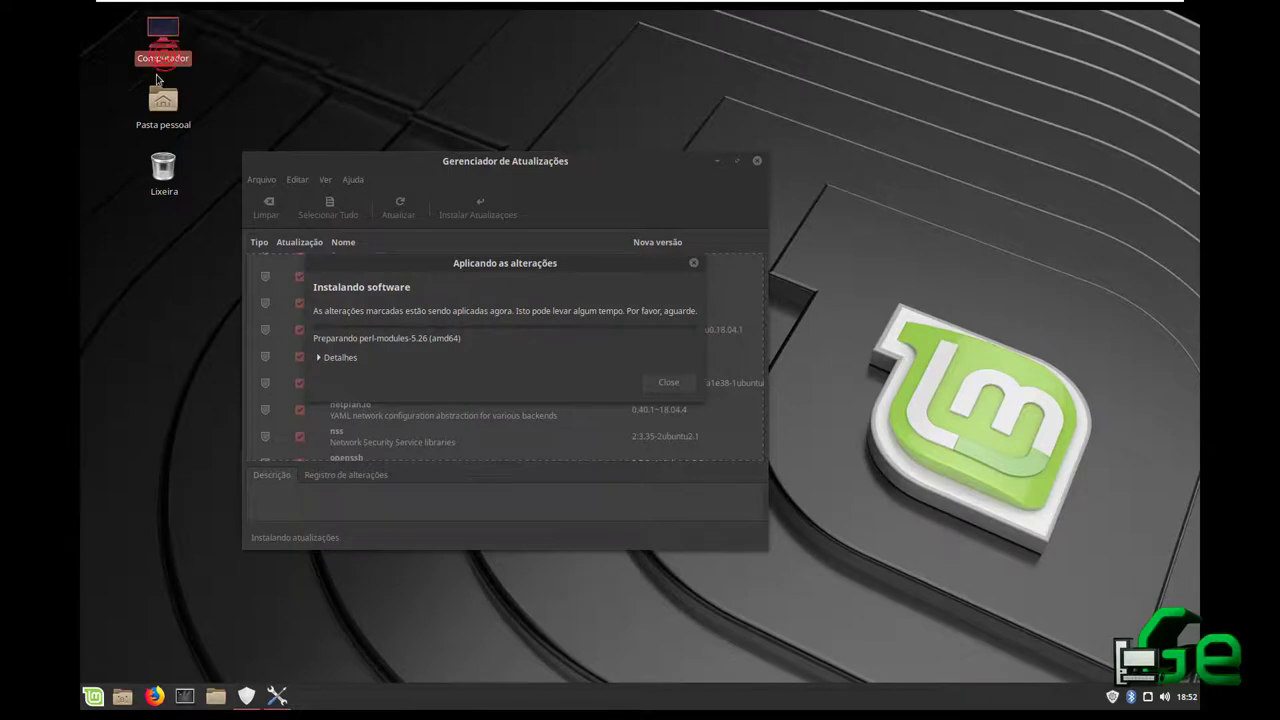
left_click(345, 66)
left_click(163, 100)
Open and close the Pasta pessoal home folder, then bring System Settings back from the taskbar
left_click(235, 115)
left_click(163, 100)
left_click(420, 114)
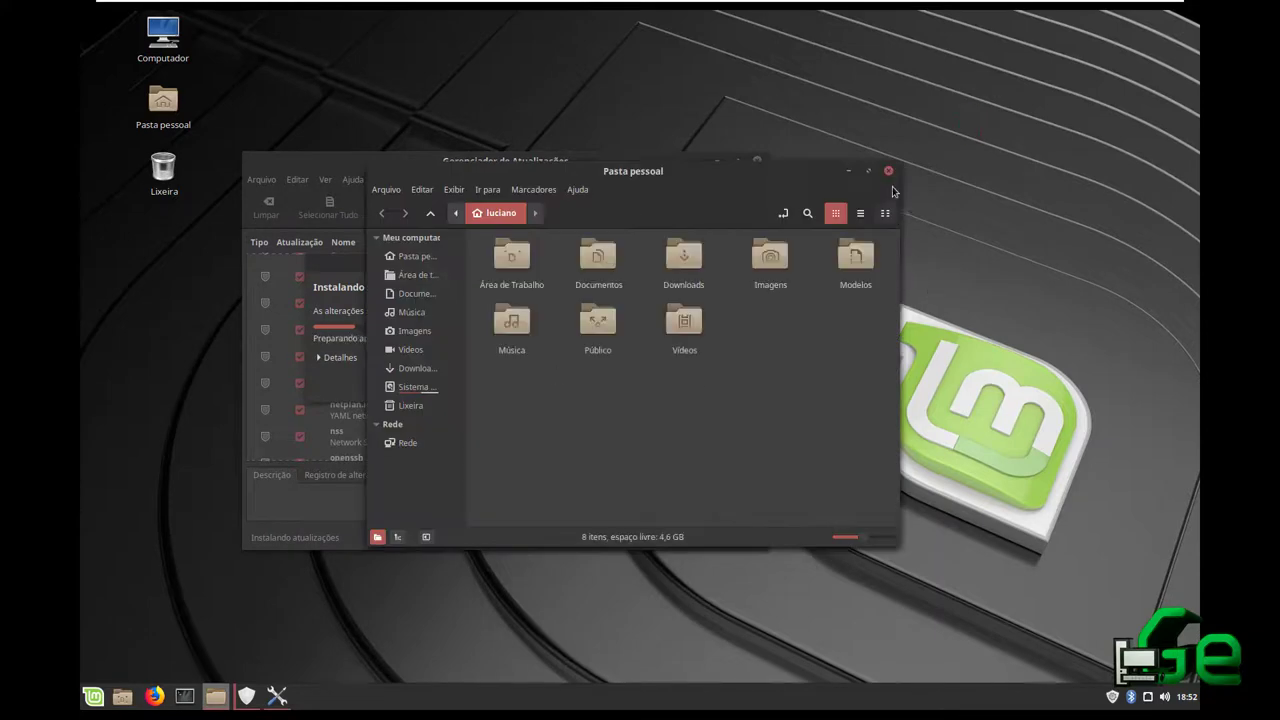
left_click(889, 172)
left_click(277, 696)
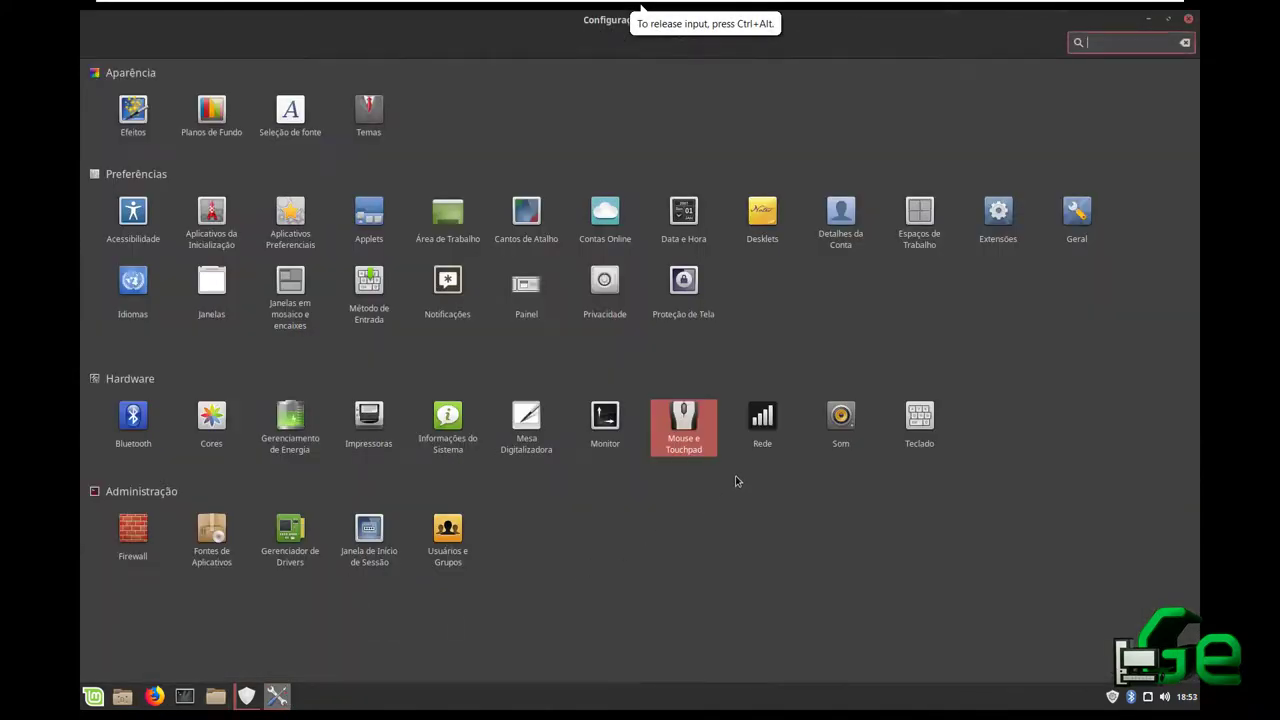
left_click(761, 428)
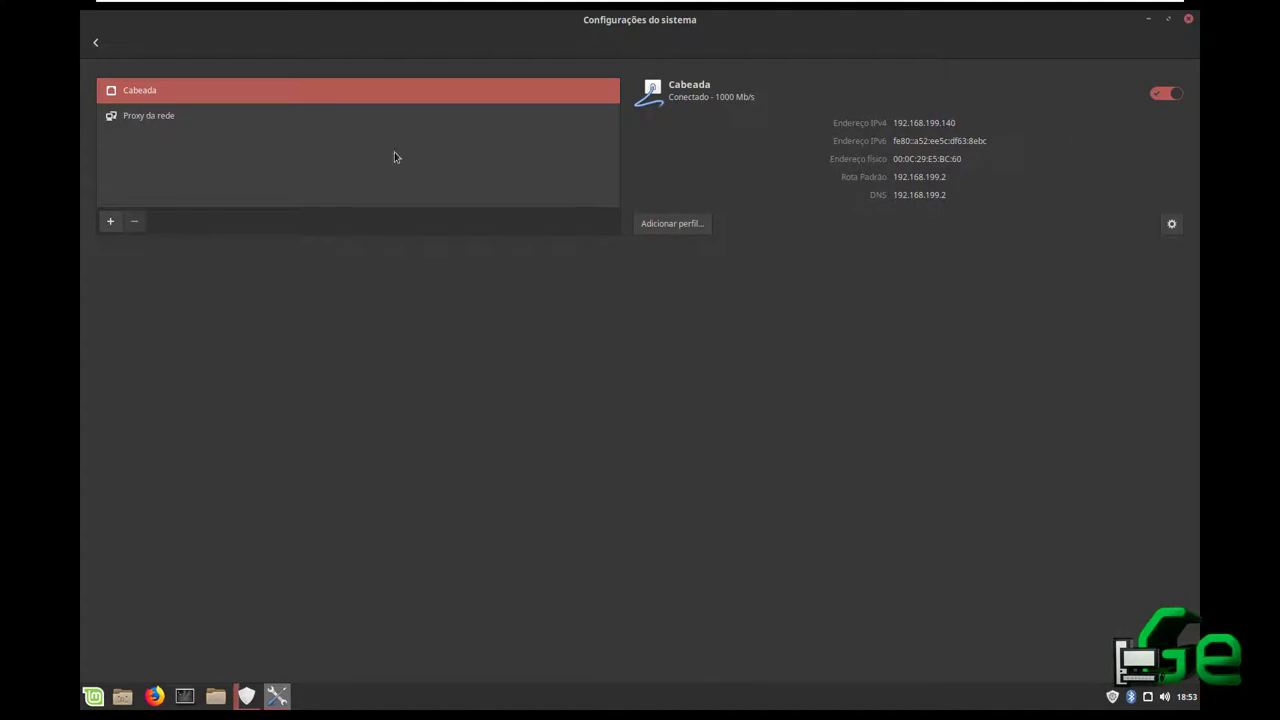
left_click(186, 125)
left_click(1148, 697)
left_click(131, 160)
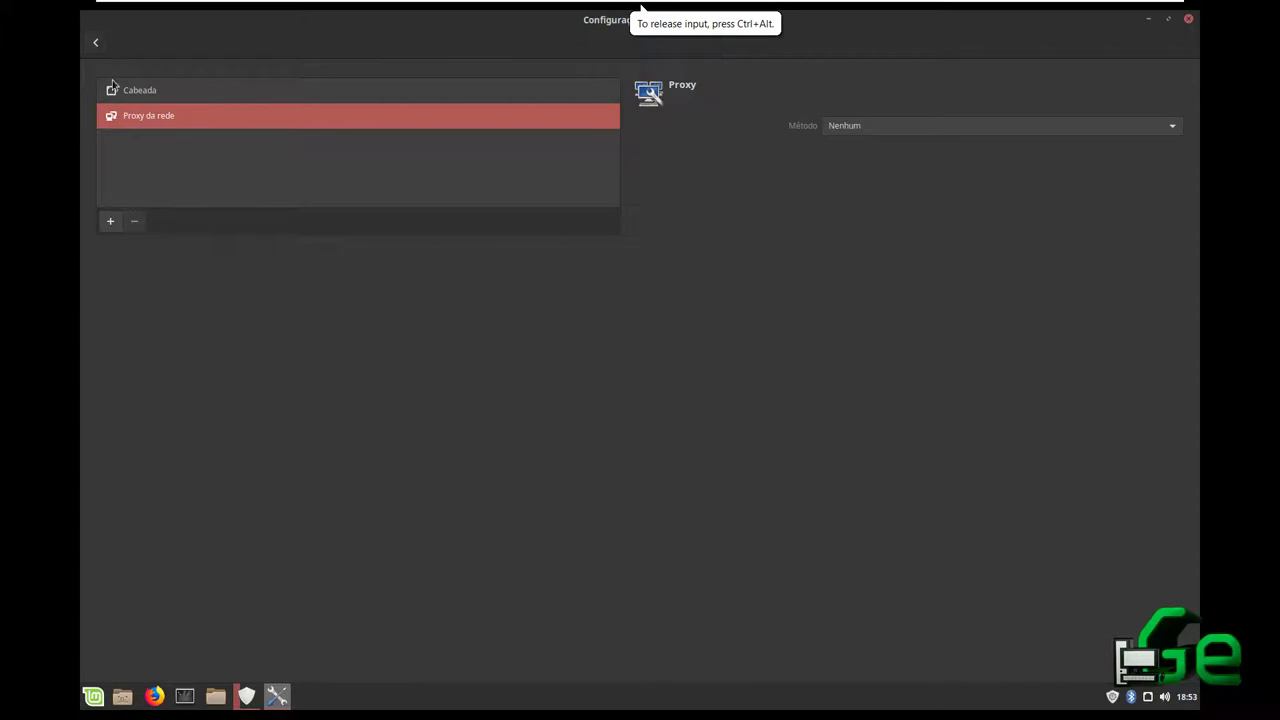
left_click(96, 43)
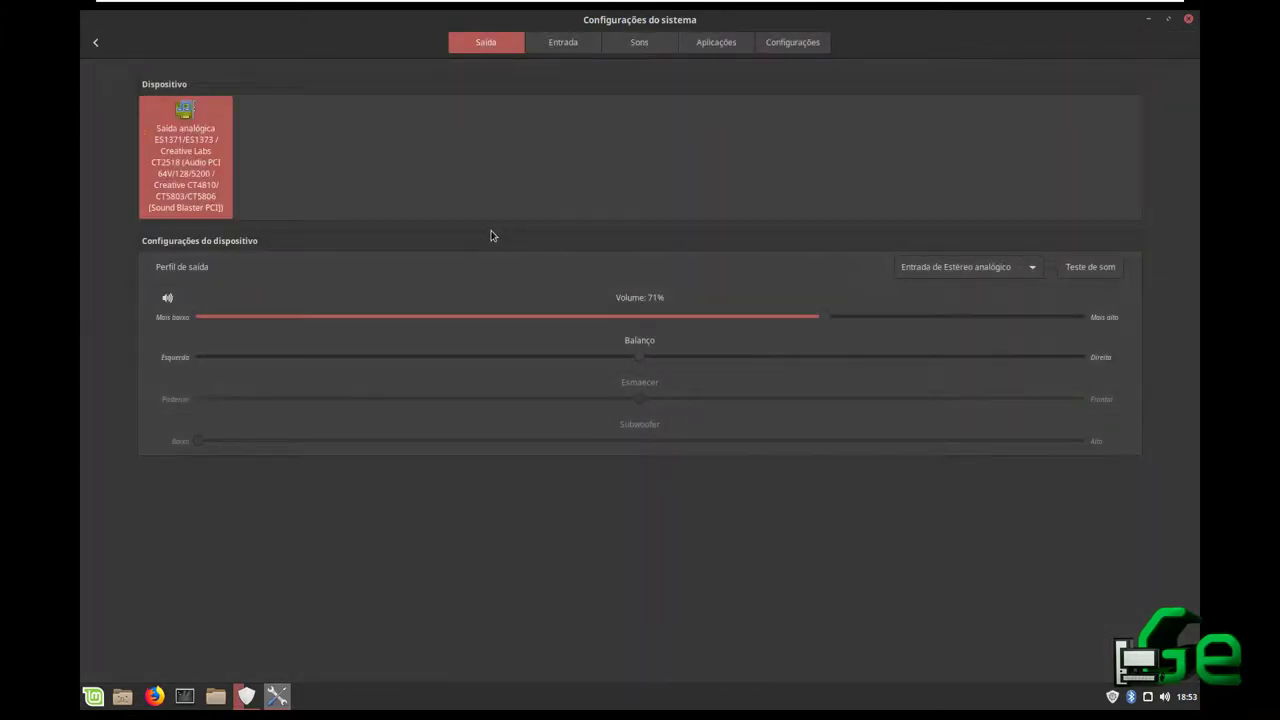
Browse the Entrada and Sons tabs and raise the Saída output volume to 100%
left_click(571, 46)
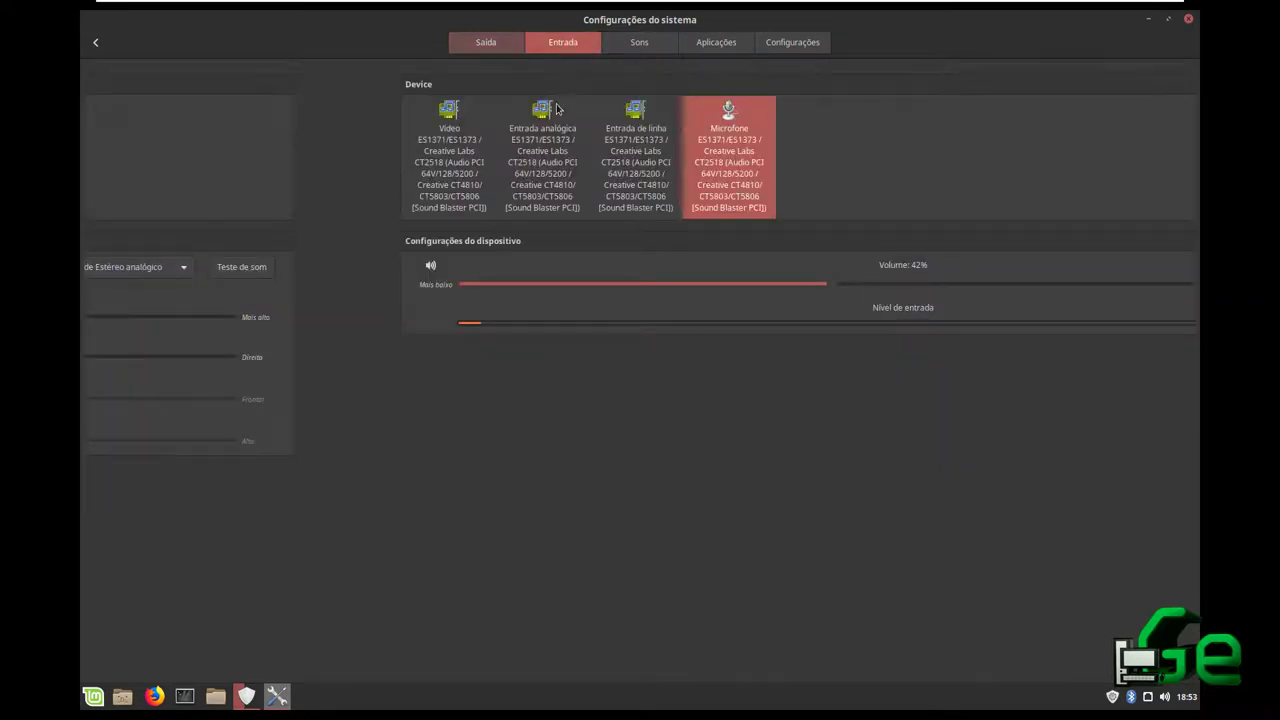
left_click(498, 47)
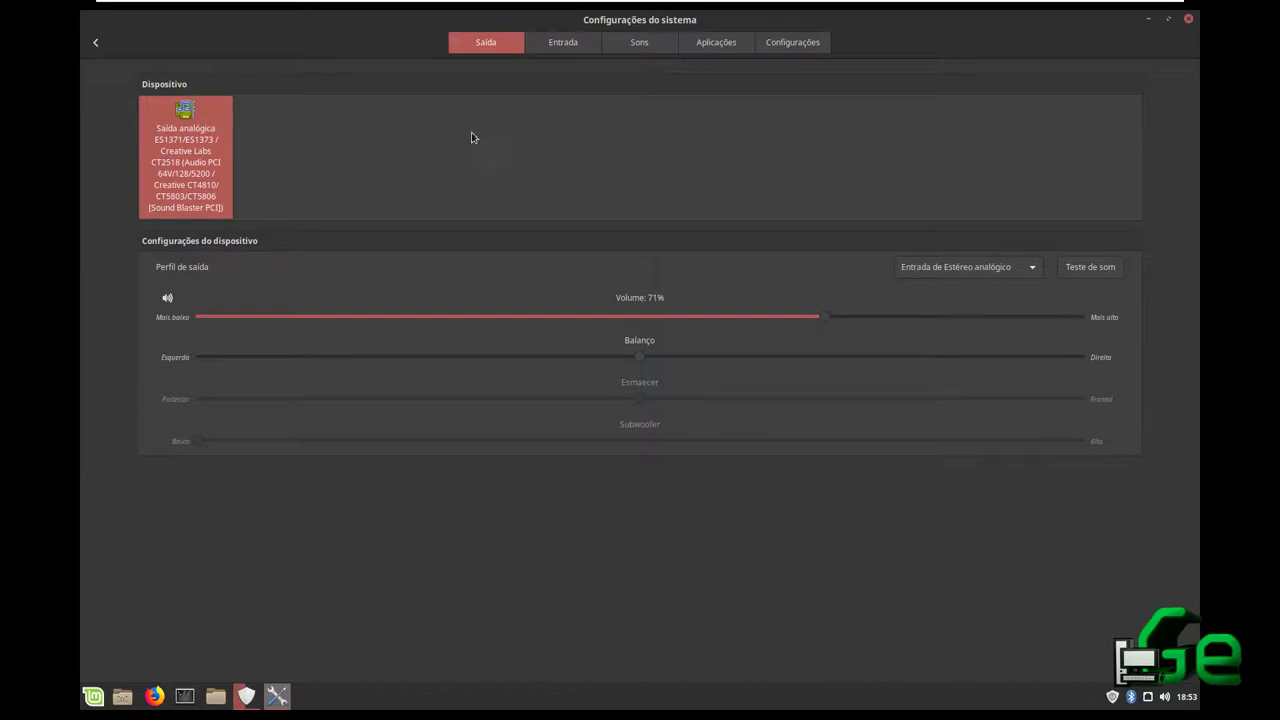
left_click(636, 46)
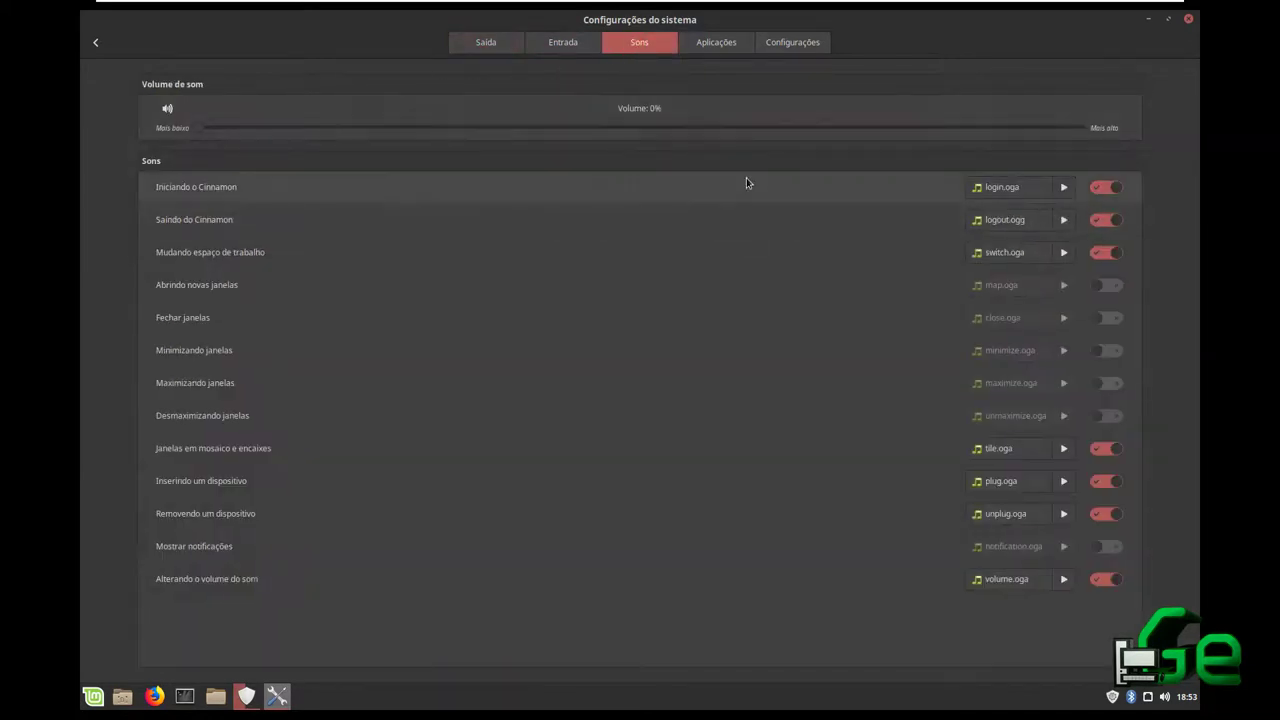
left_click(505, 45)
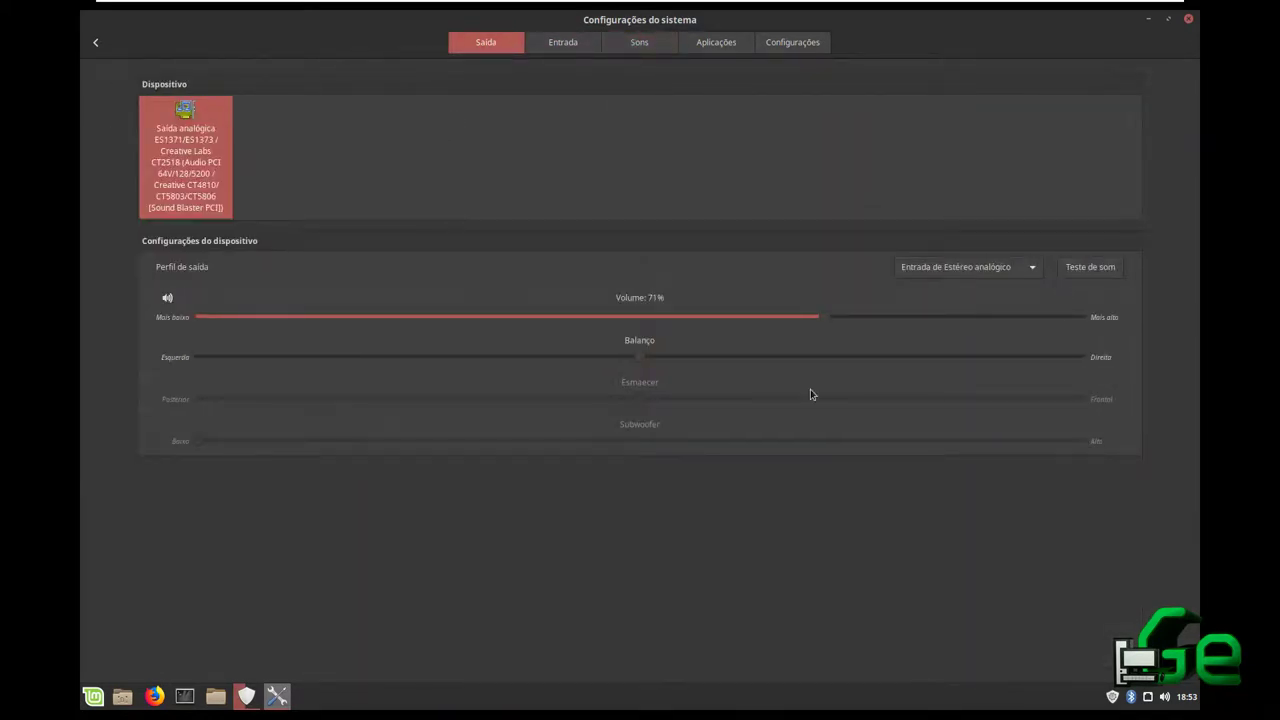
left_click_drag(914, 318, 1072, 316)
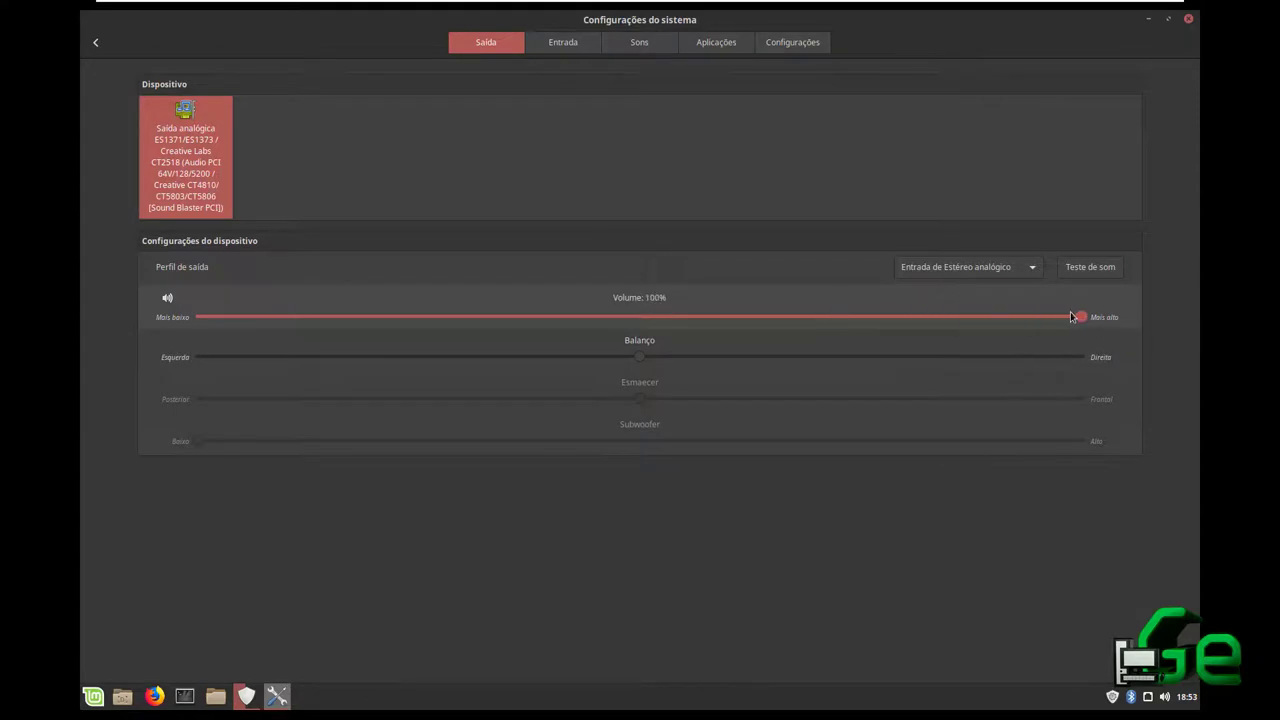
left_click(566, 46)
left_click(506, 45)
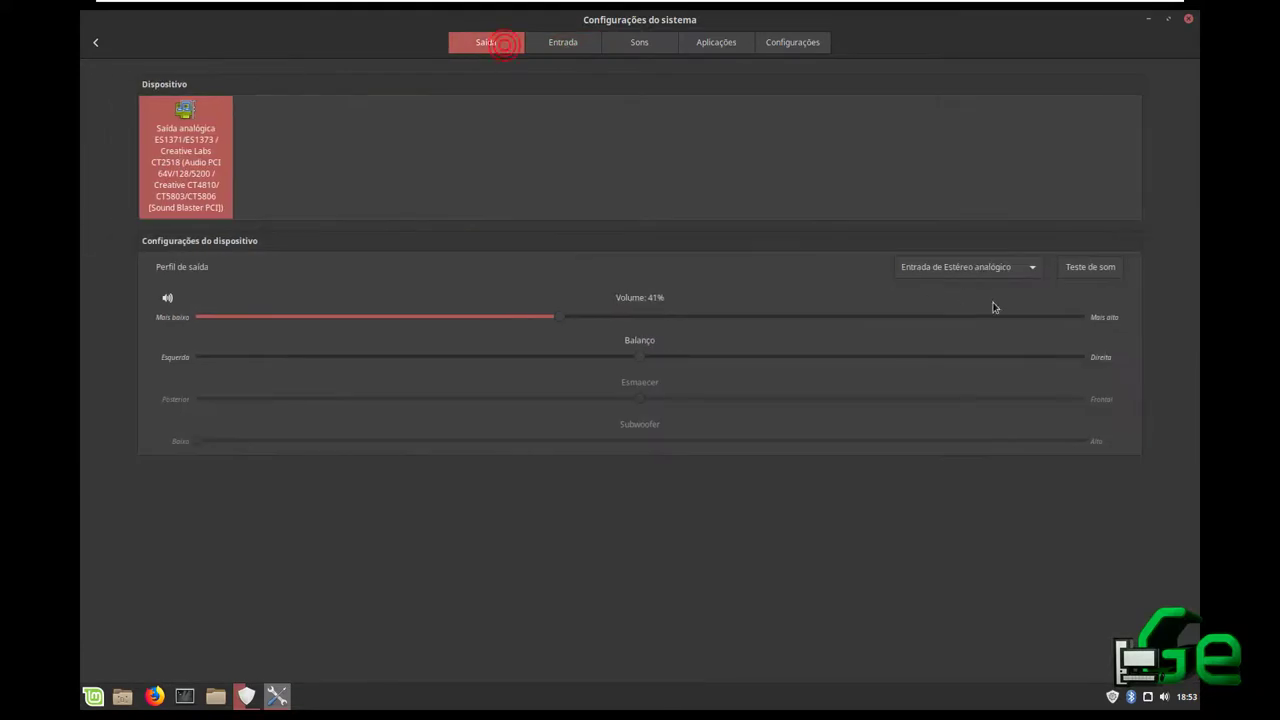
left_click(1083, 317)
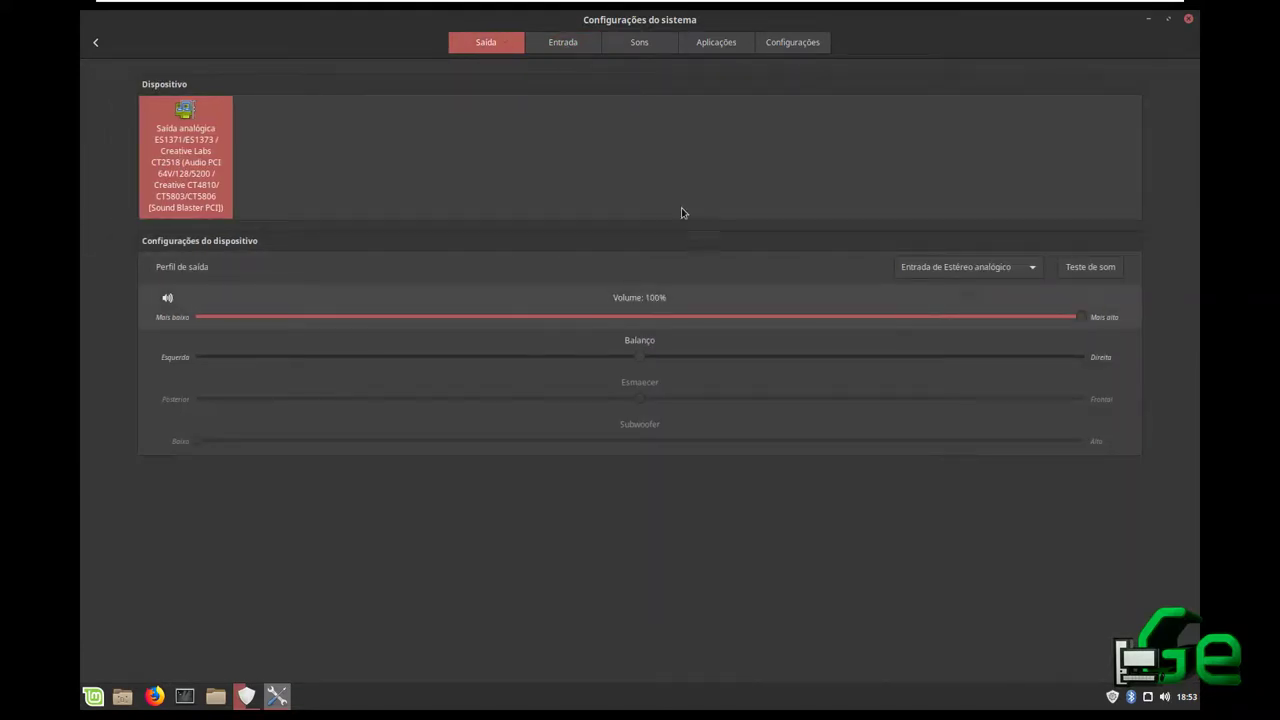
Look over the input devices and system sounds again, then return to the settings overview
left_click(588, 44)
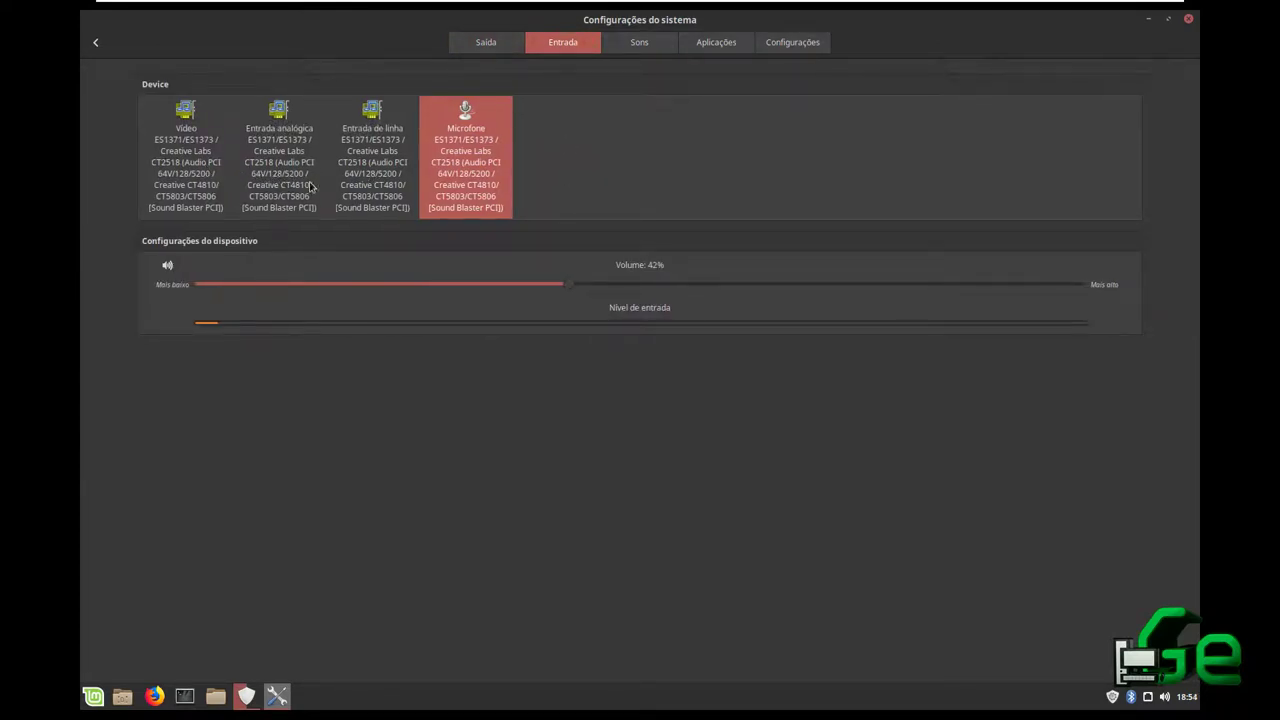
left_click(504, 45)
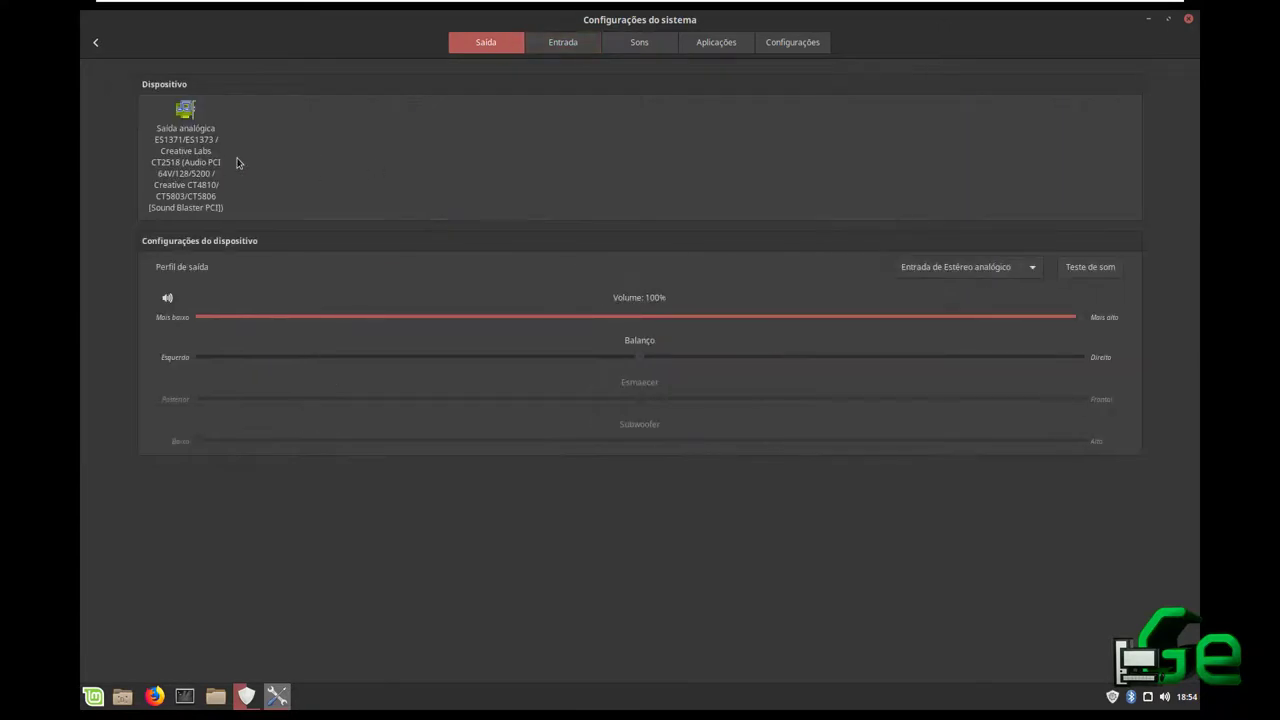
left_click(563, 42)
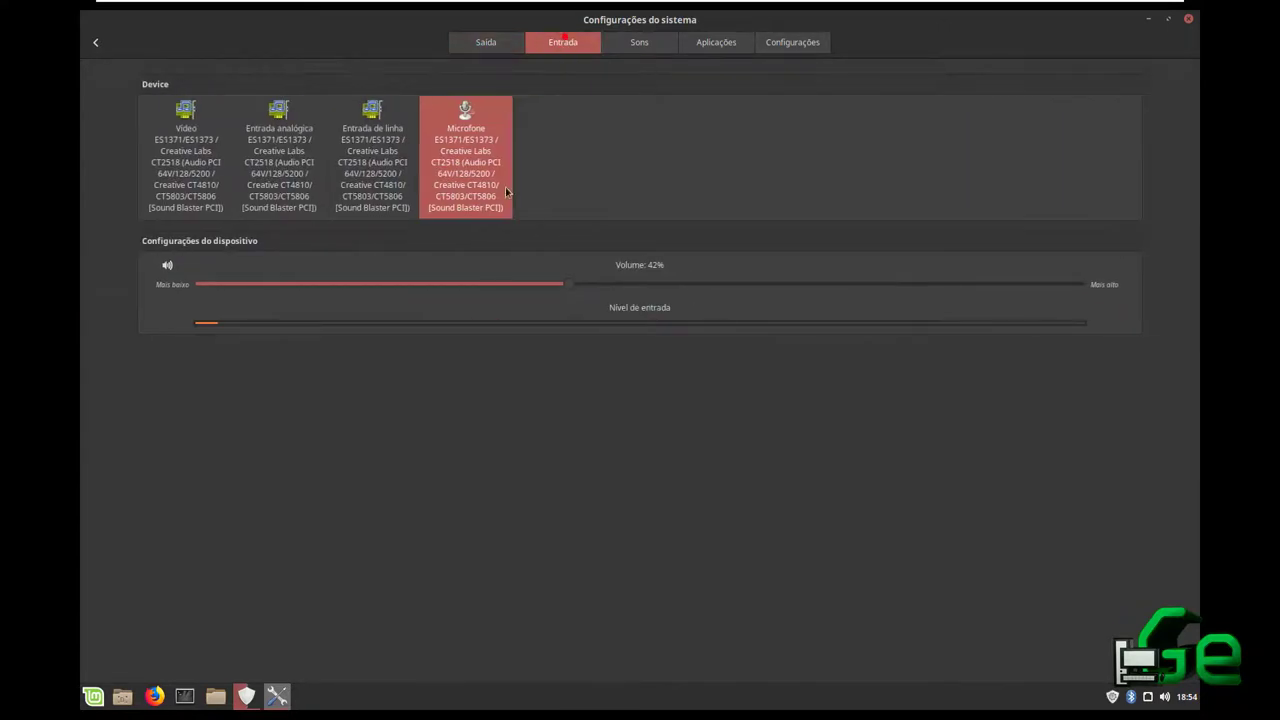
left_click(650, 50)
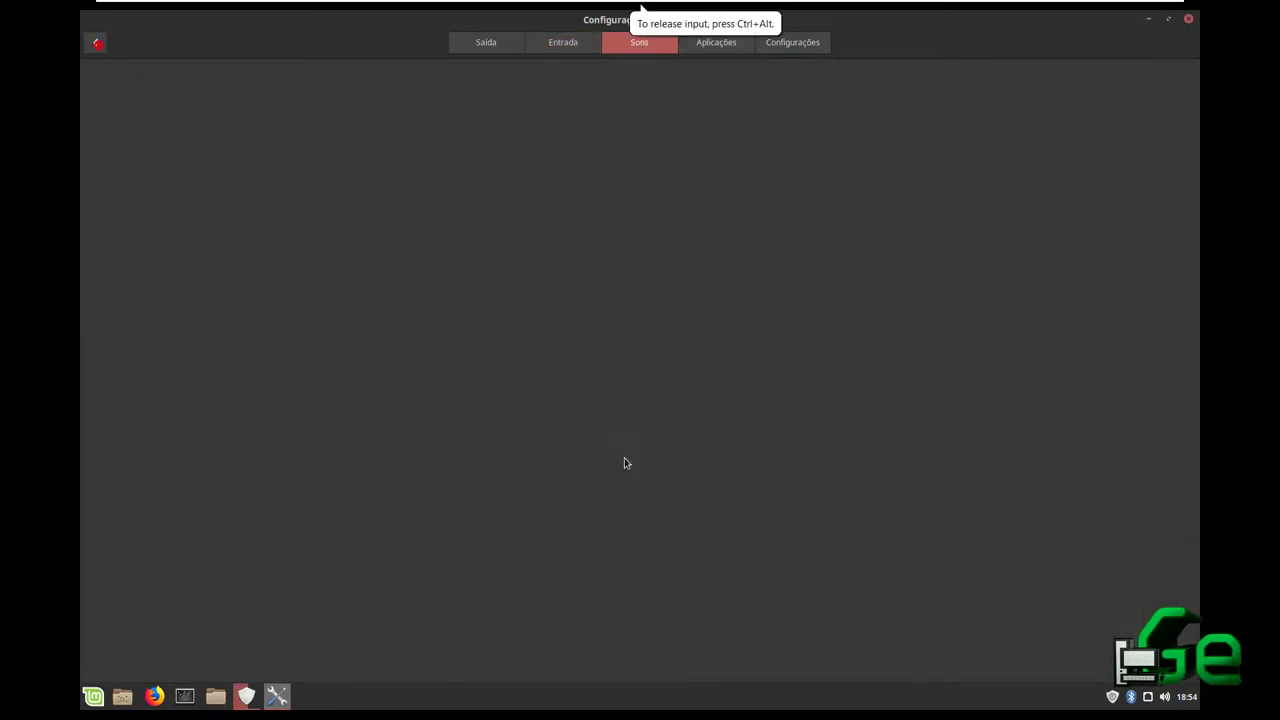
key("alt+Left")
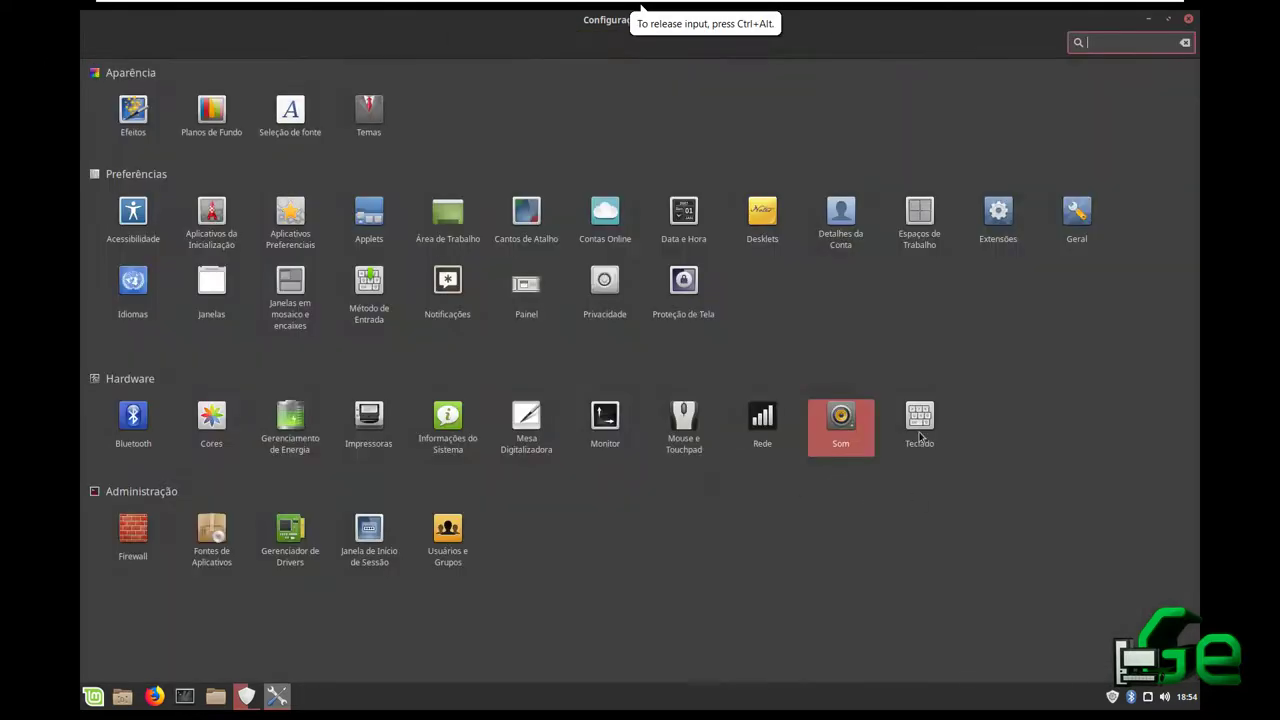
Open Keyboard settings, view the Atalhos and Layouts pages, and select the Espanhol layout
left_click(920, 440)
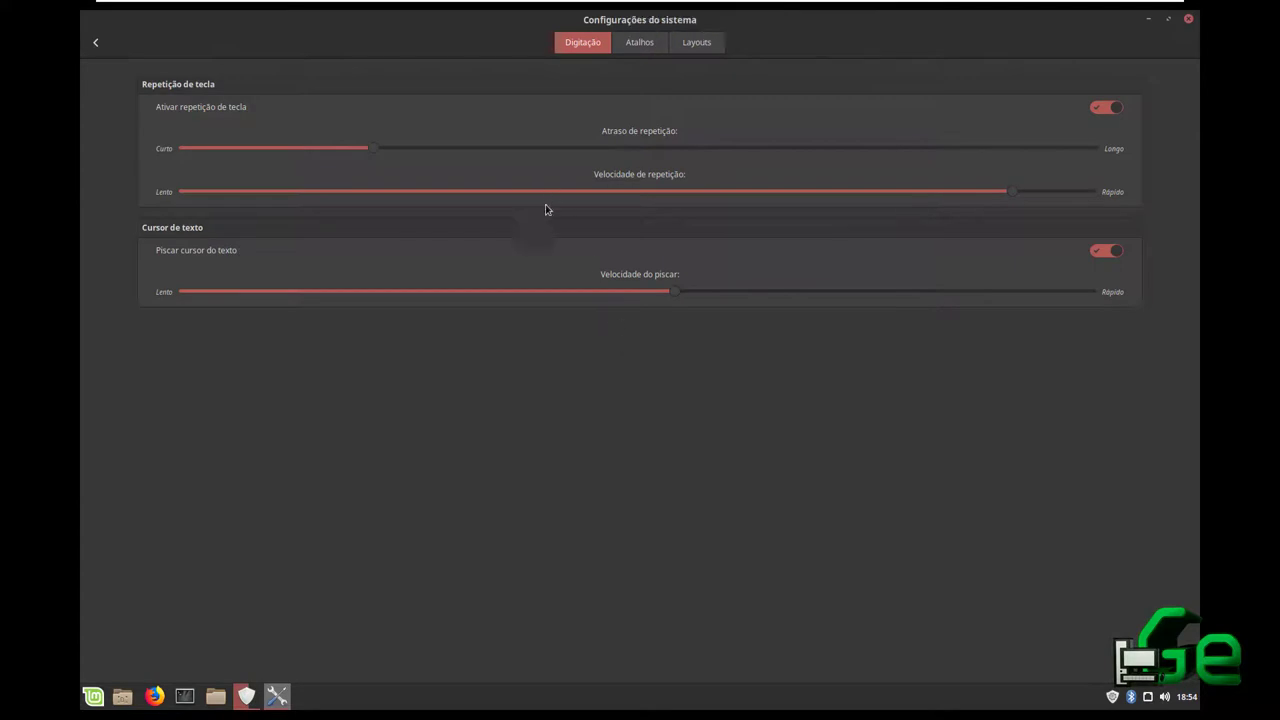
left_click(631, 52)
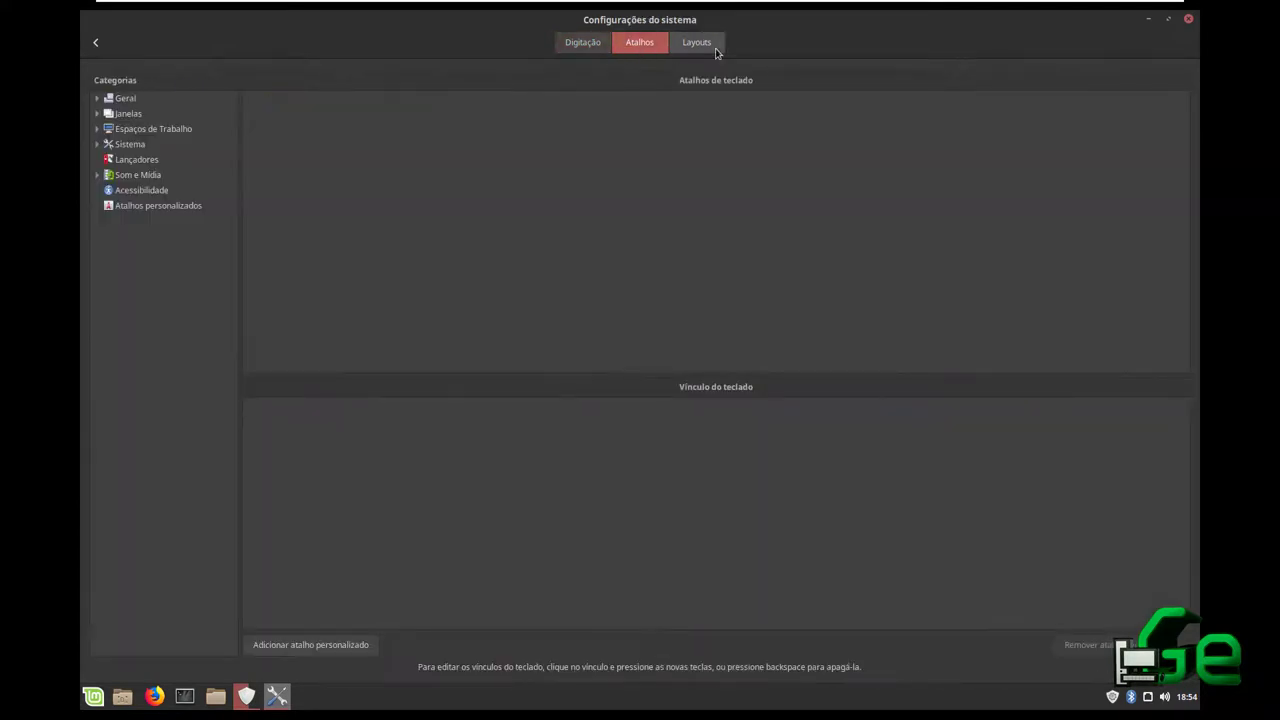
left_click(700, 45)
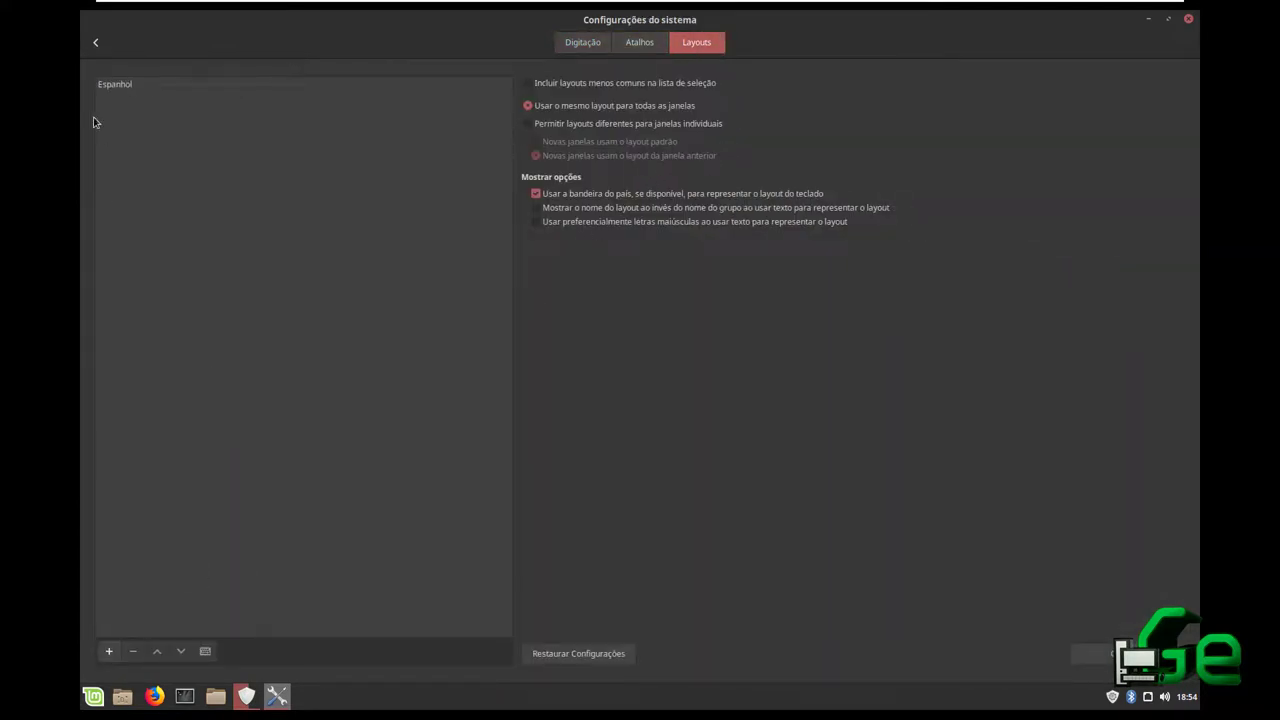
left_click(110, 86)
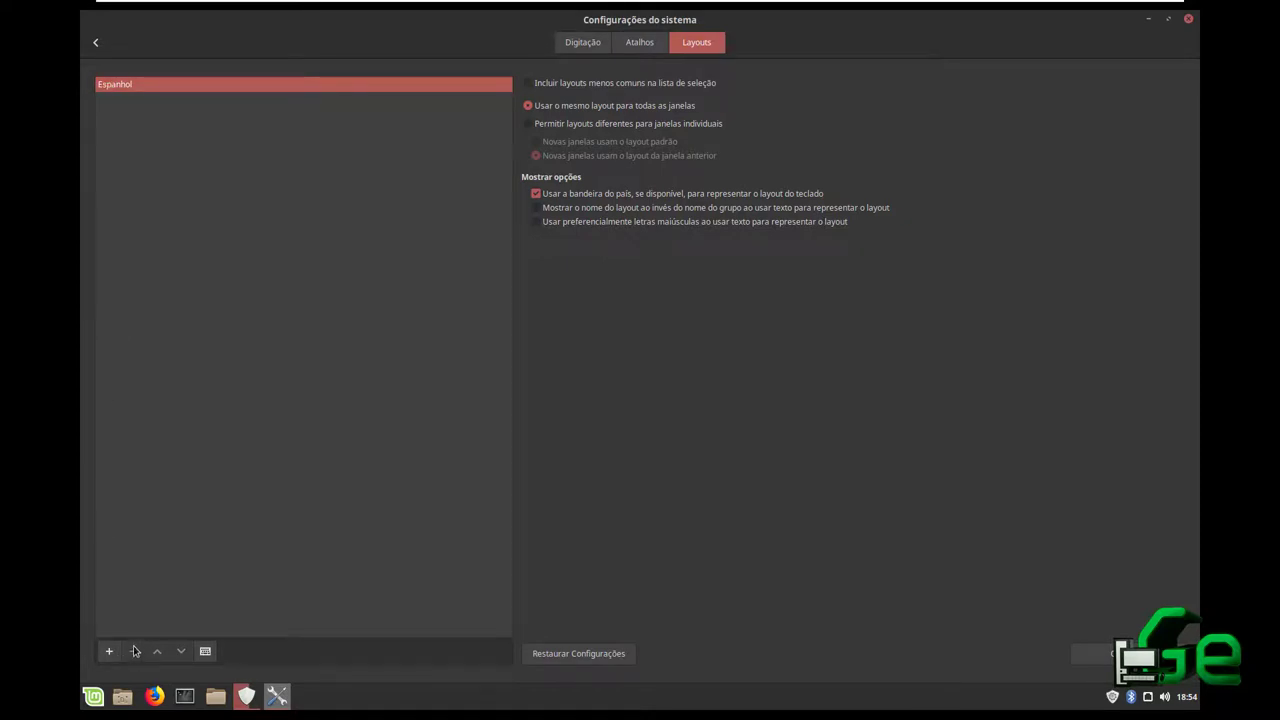
Search 'bras' and pick Português (Brasil) but cancel without adding it, then close System Settings
left_click(110, 652)
type("bras")
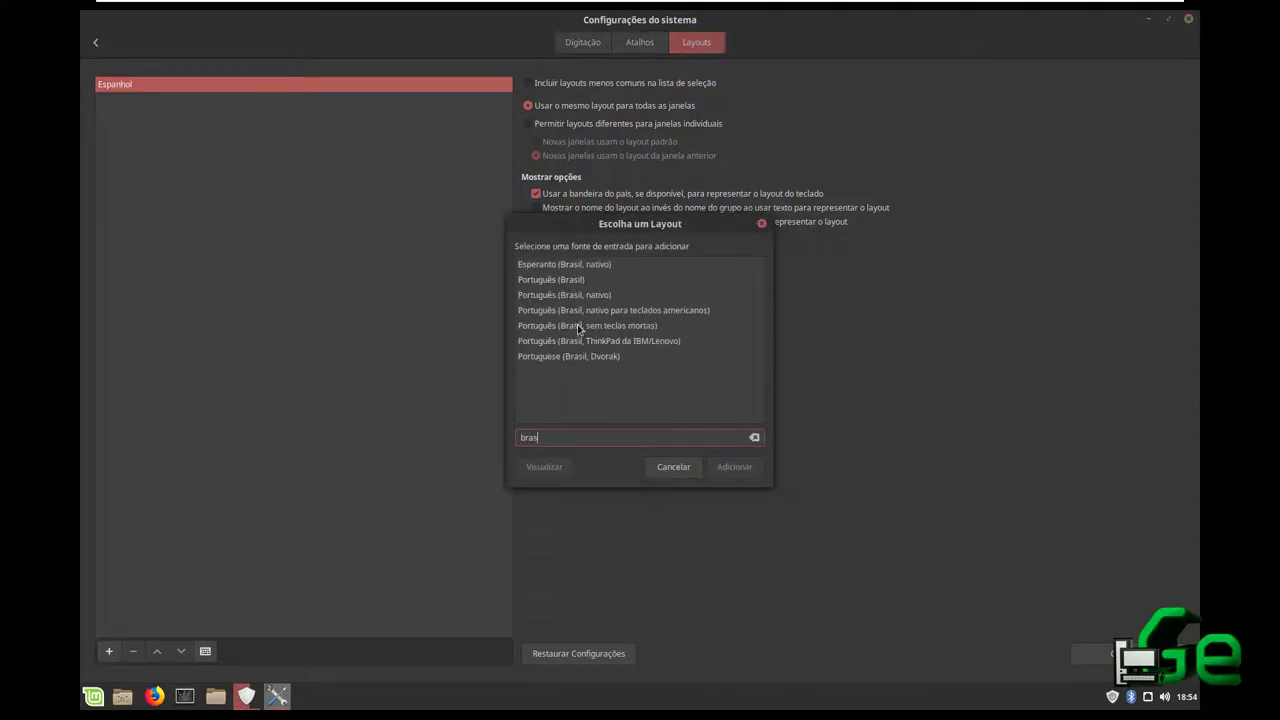
left_click(575, 281)
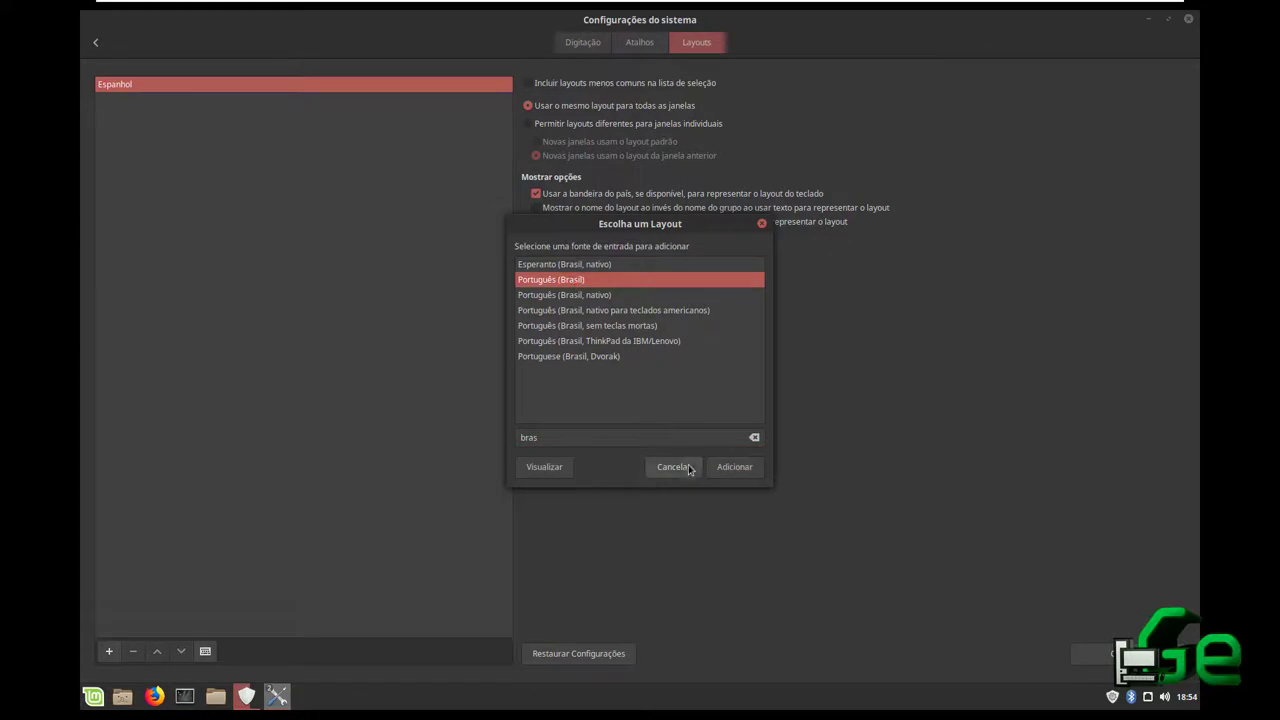
left_click(761, 224)
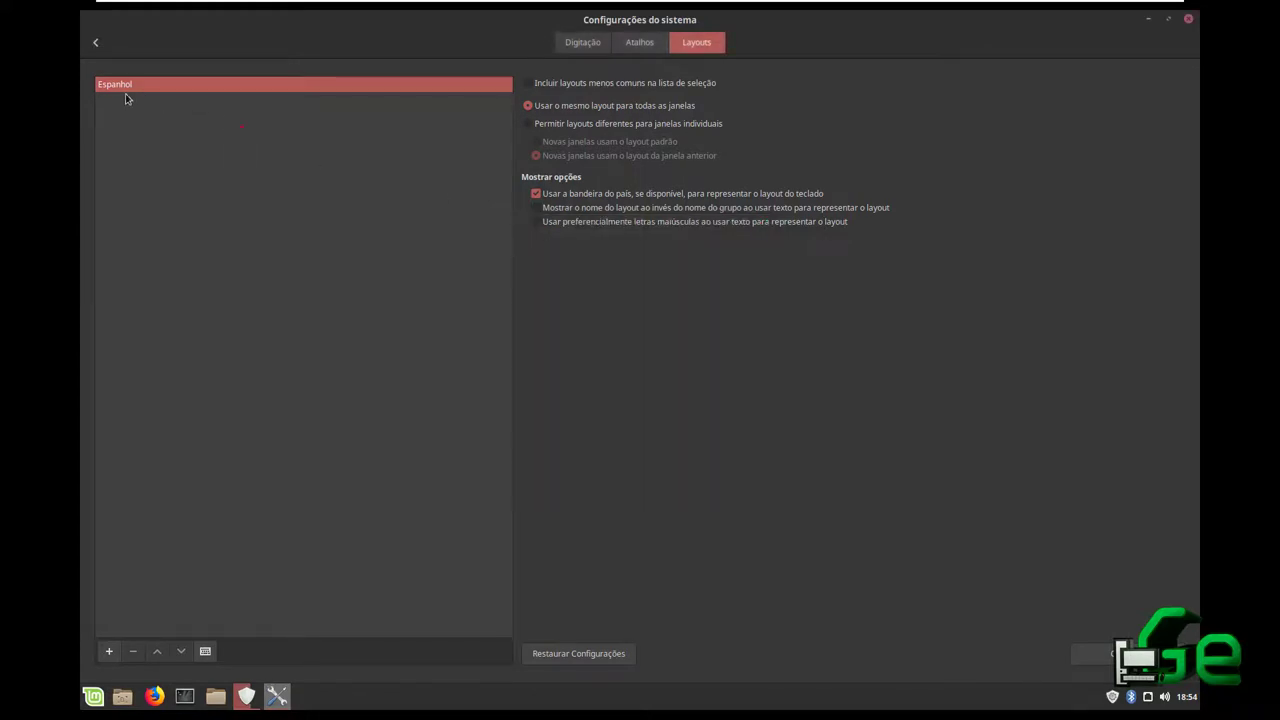
left_click(582, 43)
left_click(632, 44)
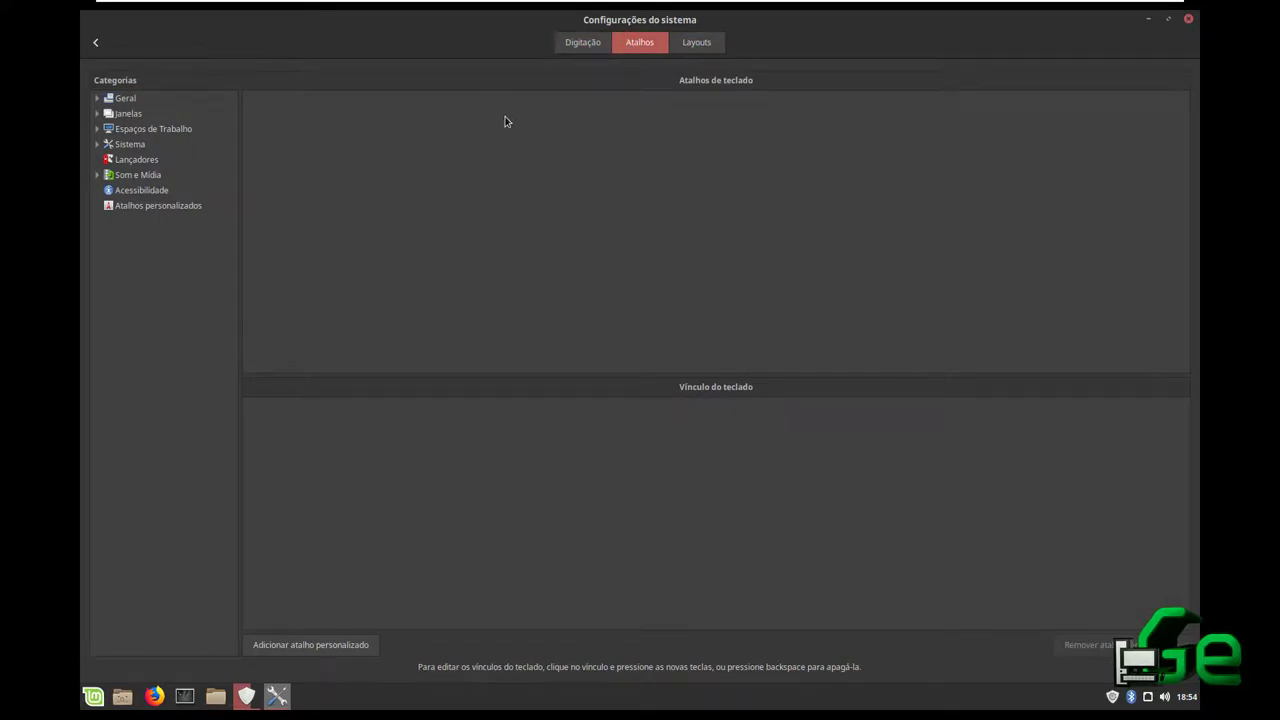
left_click(1187, 21)
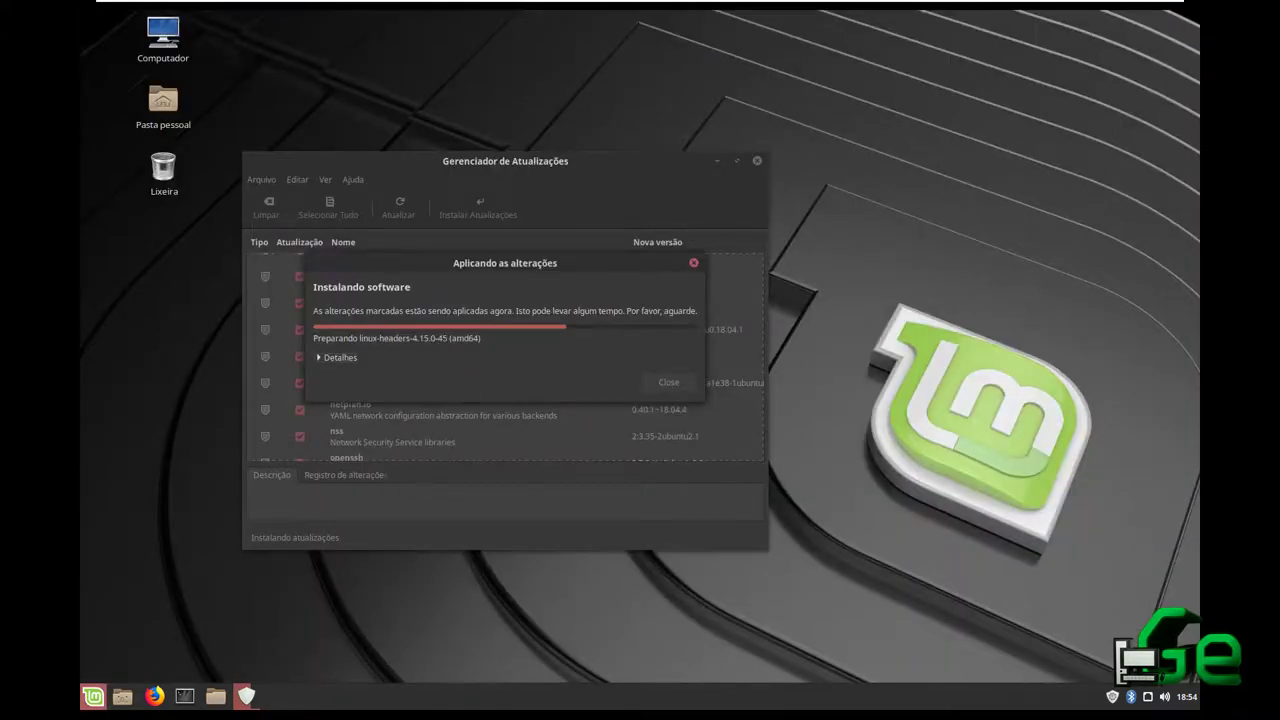
left_click(99, 703)
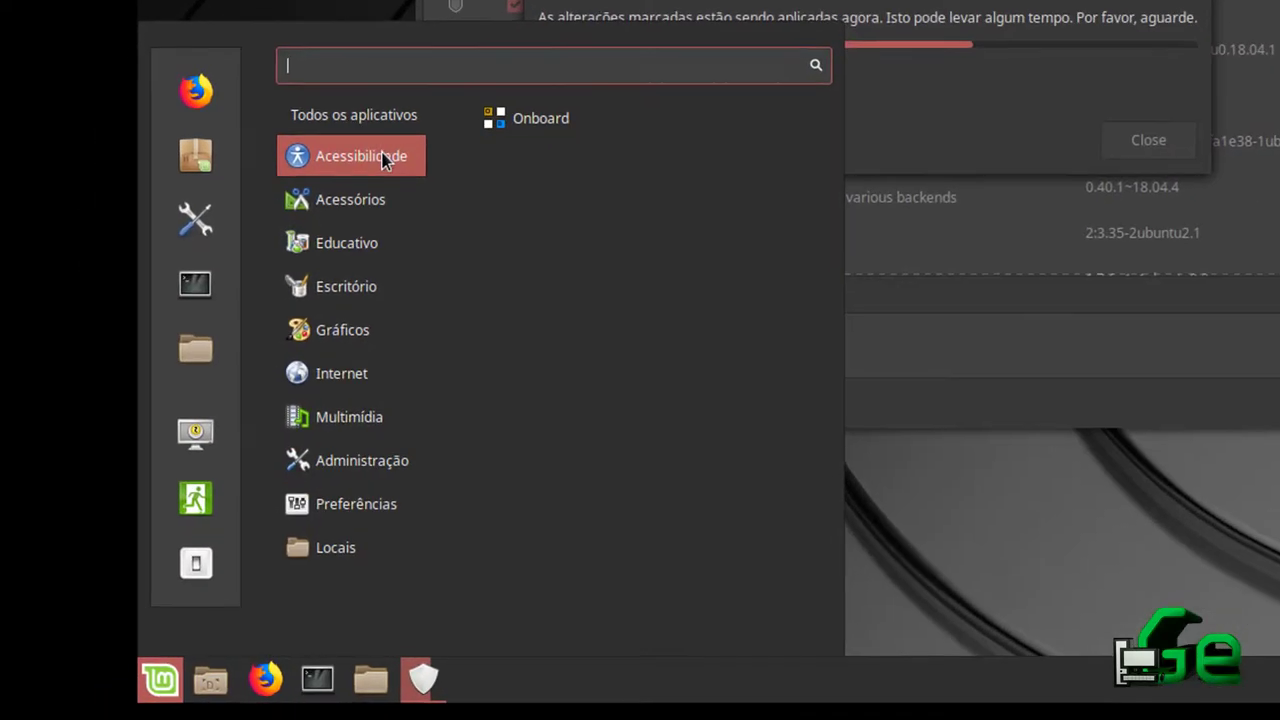
mouse_move(365, 203)
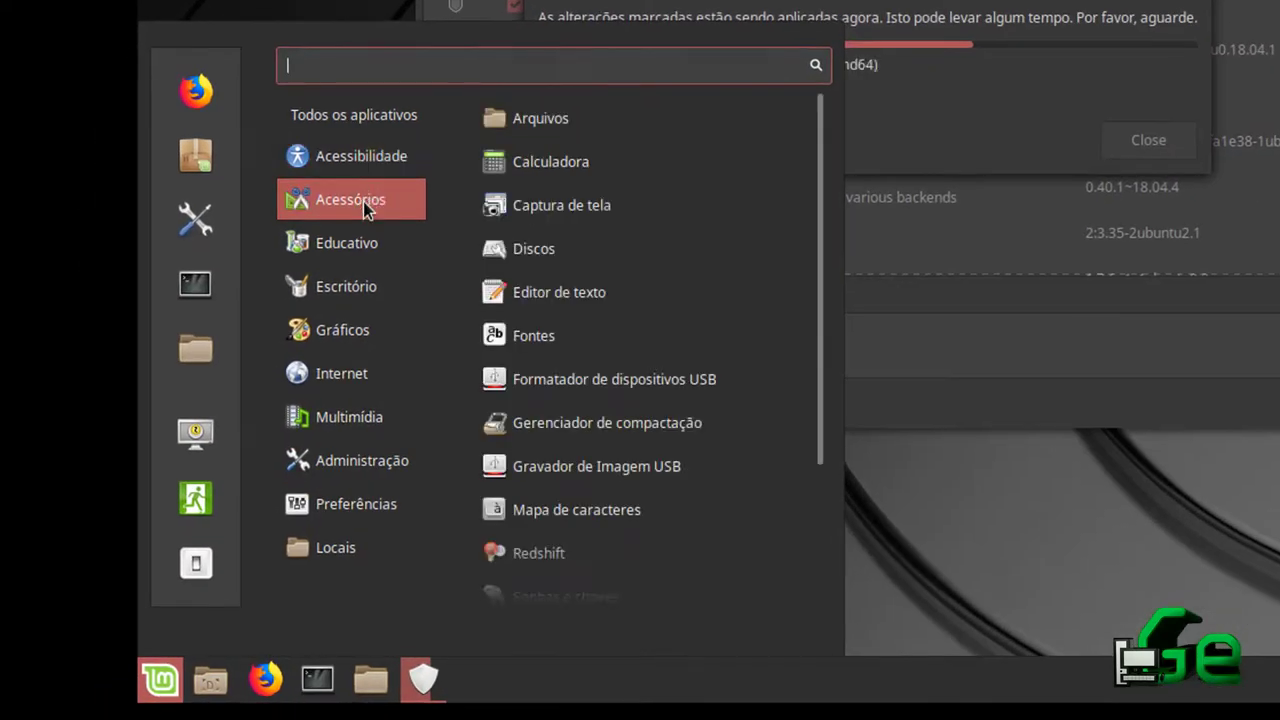
mouse_move(376, 251)
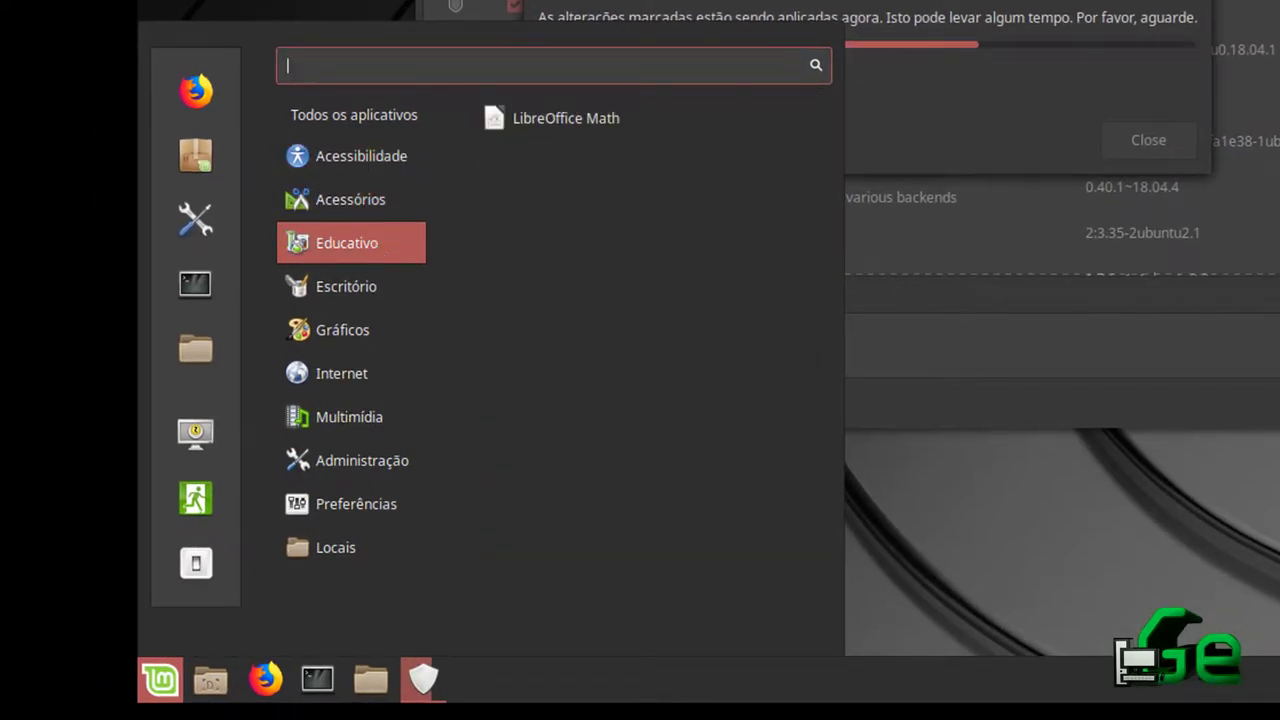
mouse_move(362, 305)
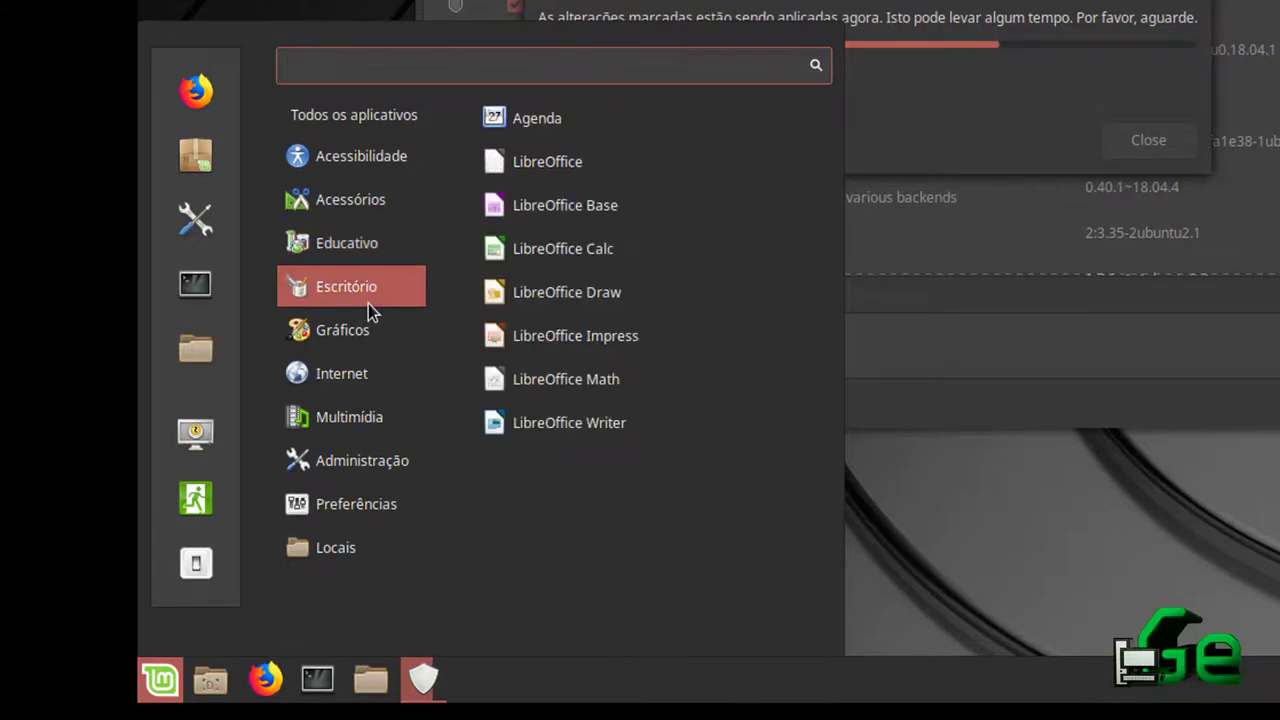
mouse_move(346, 337)
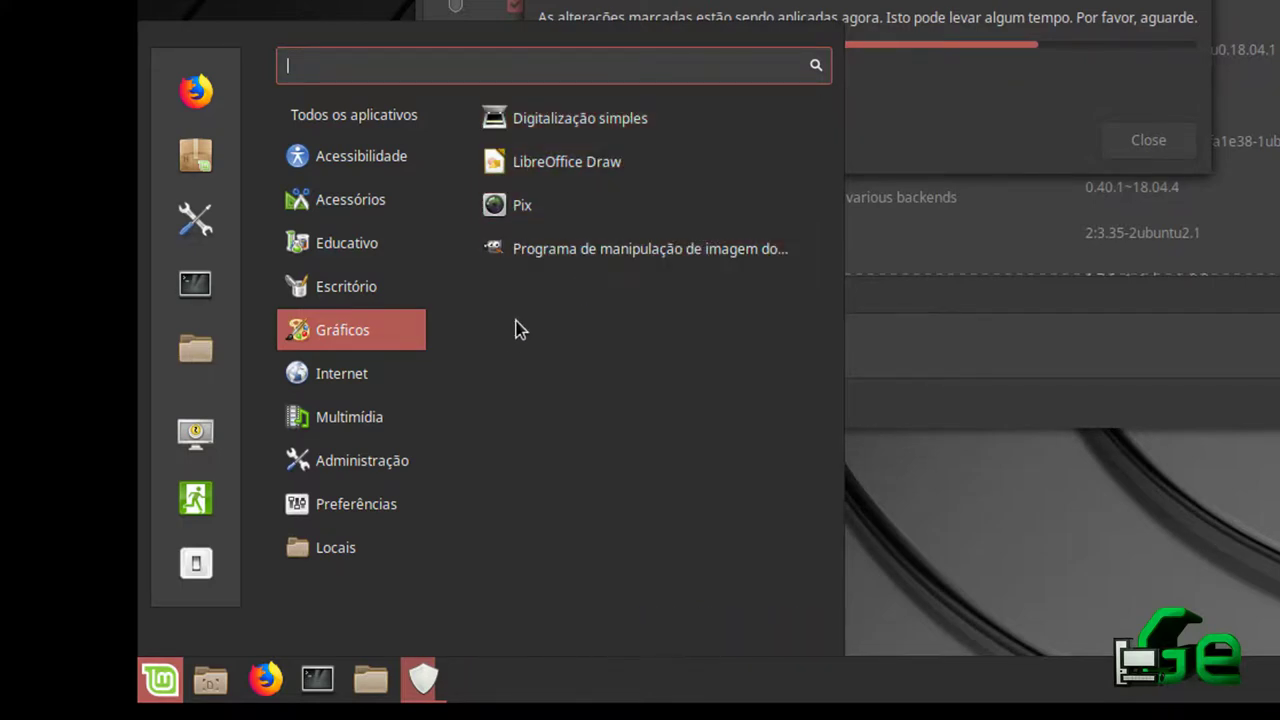
mouse_move(338, 381)
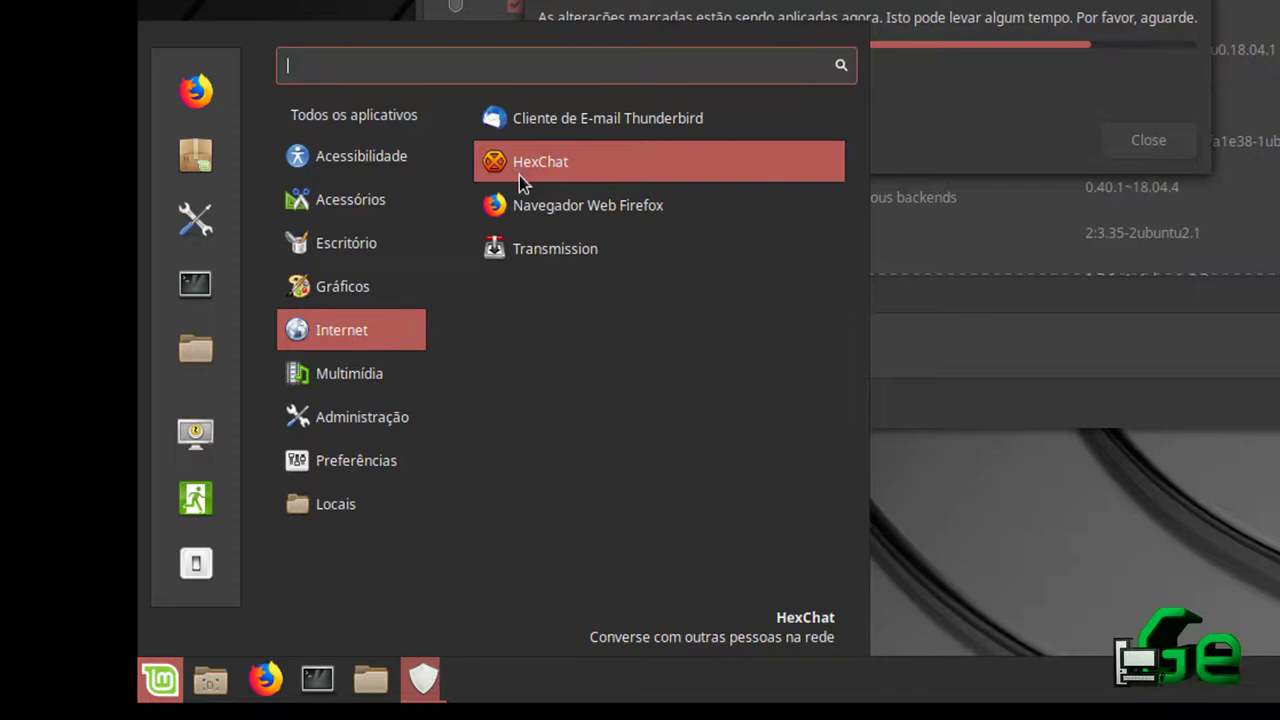
mouse_move(406, 379)
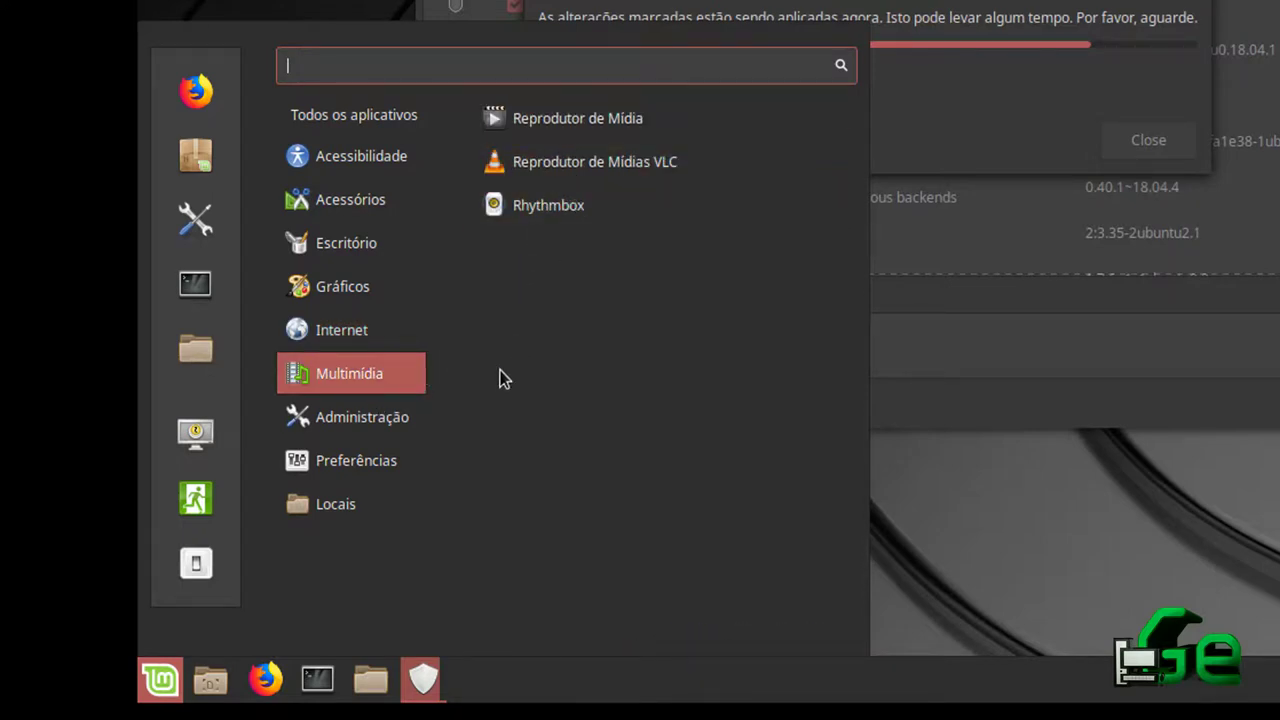
mouse_move(369, 425)
scroll(624, 340, "down", 3)
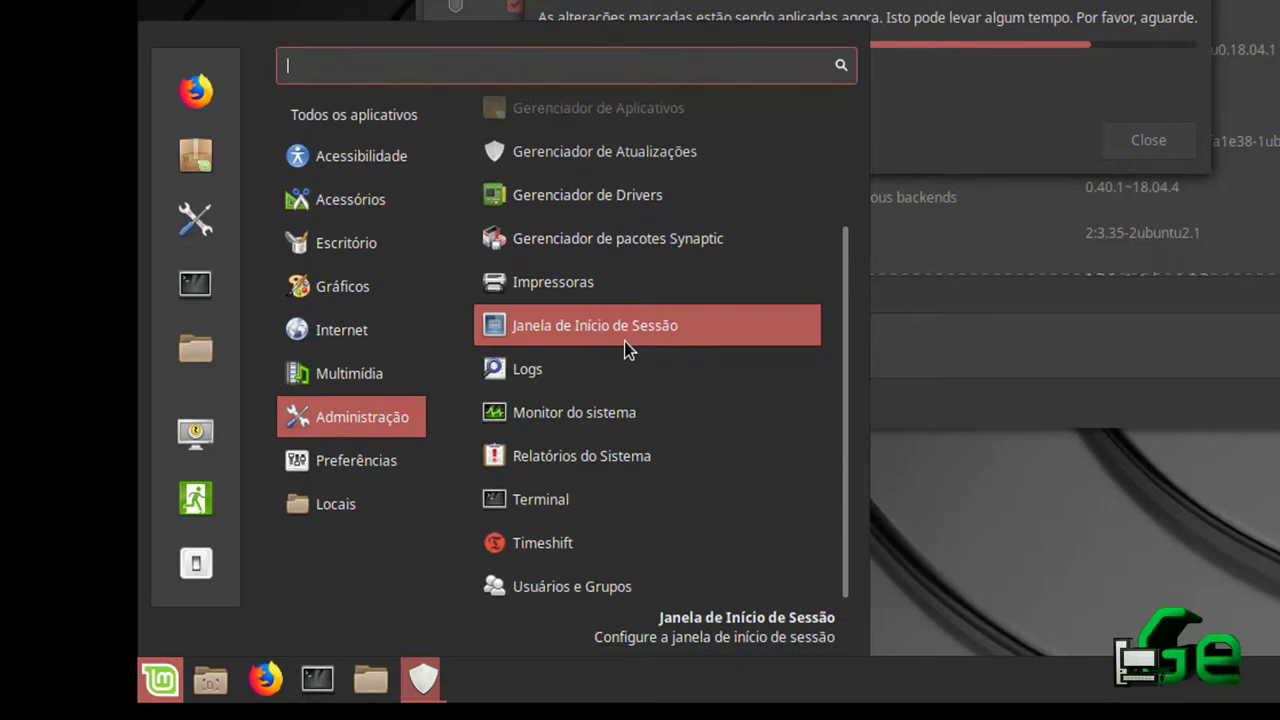
scroll(624, 341, "up", 3)
scroll(626, 350, "down", 3)
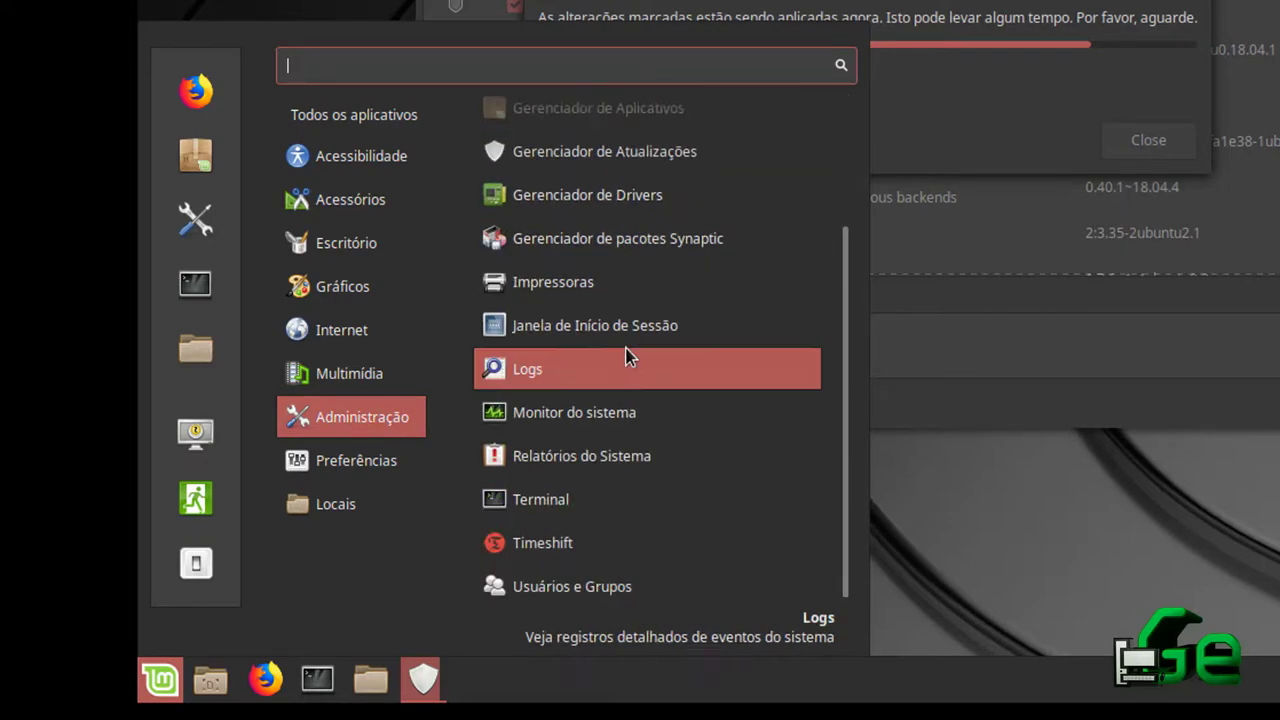
mouse_move(335, 476)
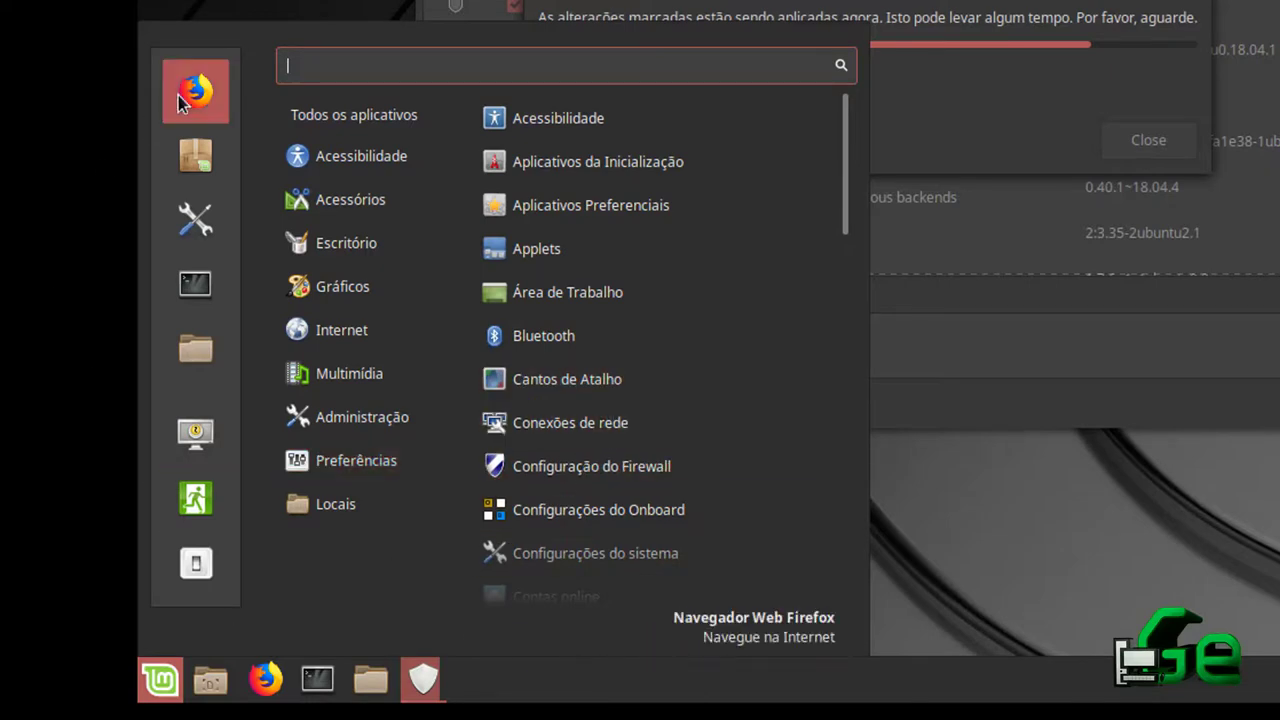
left_click(333, 702)
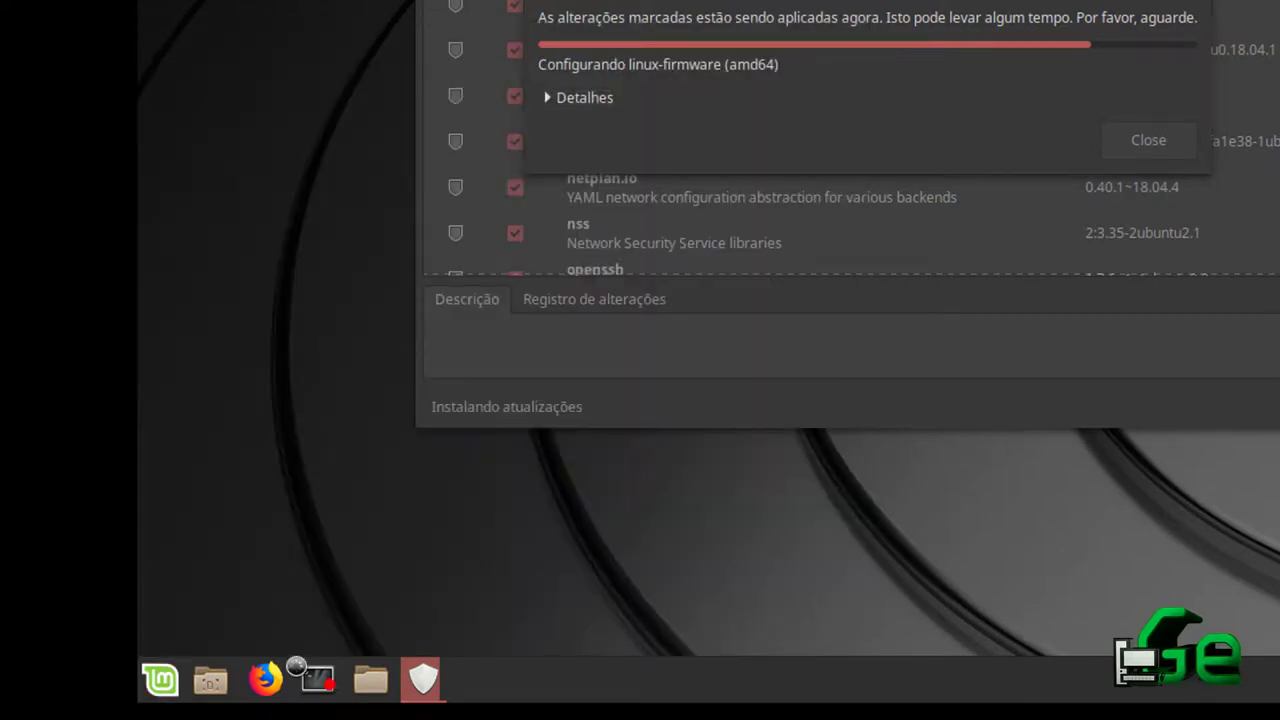
Open a terminal window, maximize it, and restore it to normal size
left_click(297, 672)
left_click_drag(1180, 0, 877, 0)
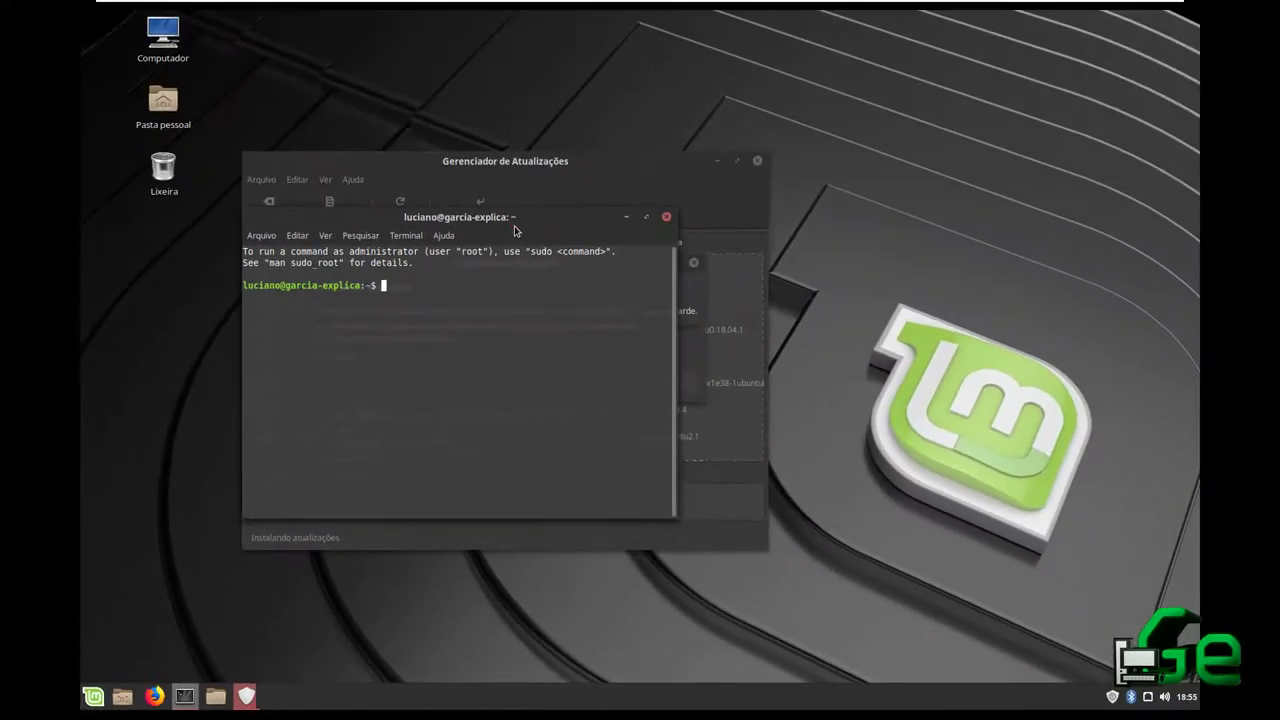
double_click(514, 220)
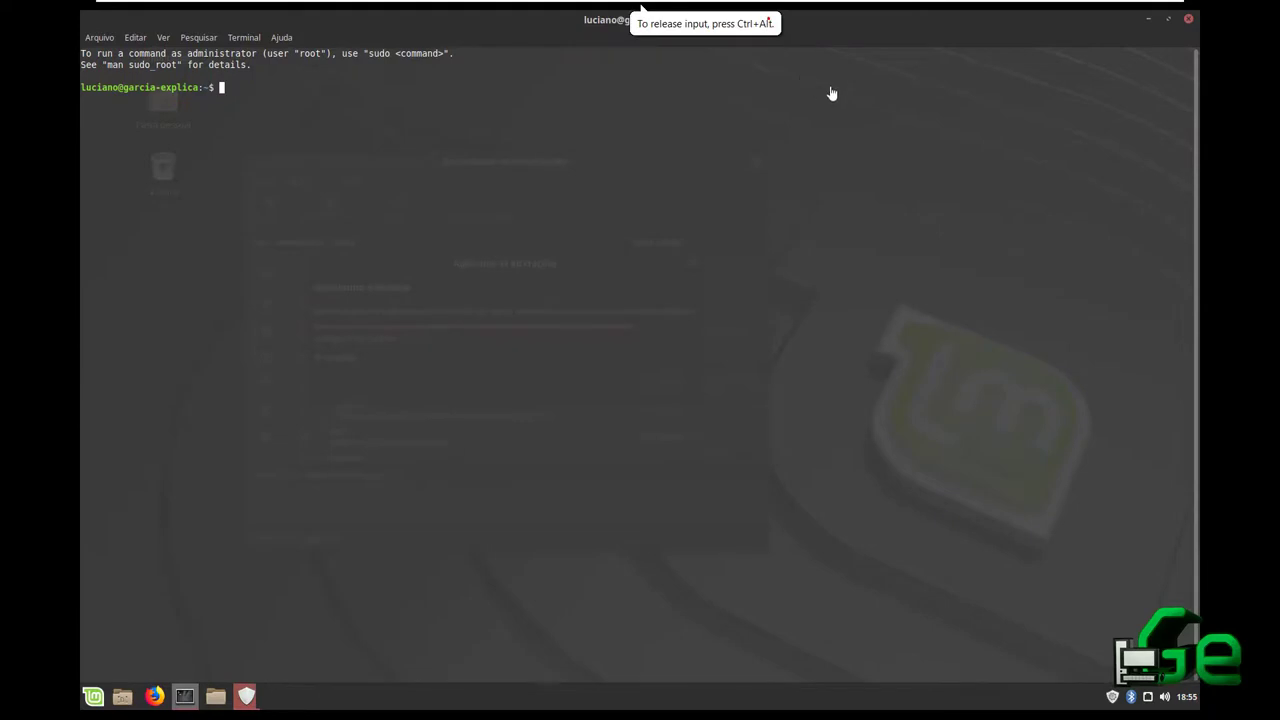
left_click(1170, 20)
Rearrange the terminal, Update Manager and install progress windows, close the terminal, and open the Menu
left_click_drag(528, 222, 996, 45)
left_click_drag(574, 169, 460, 198)
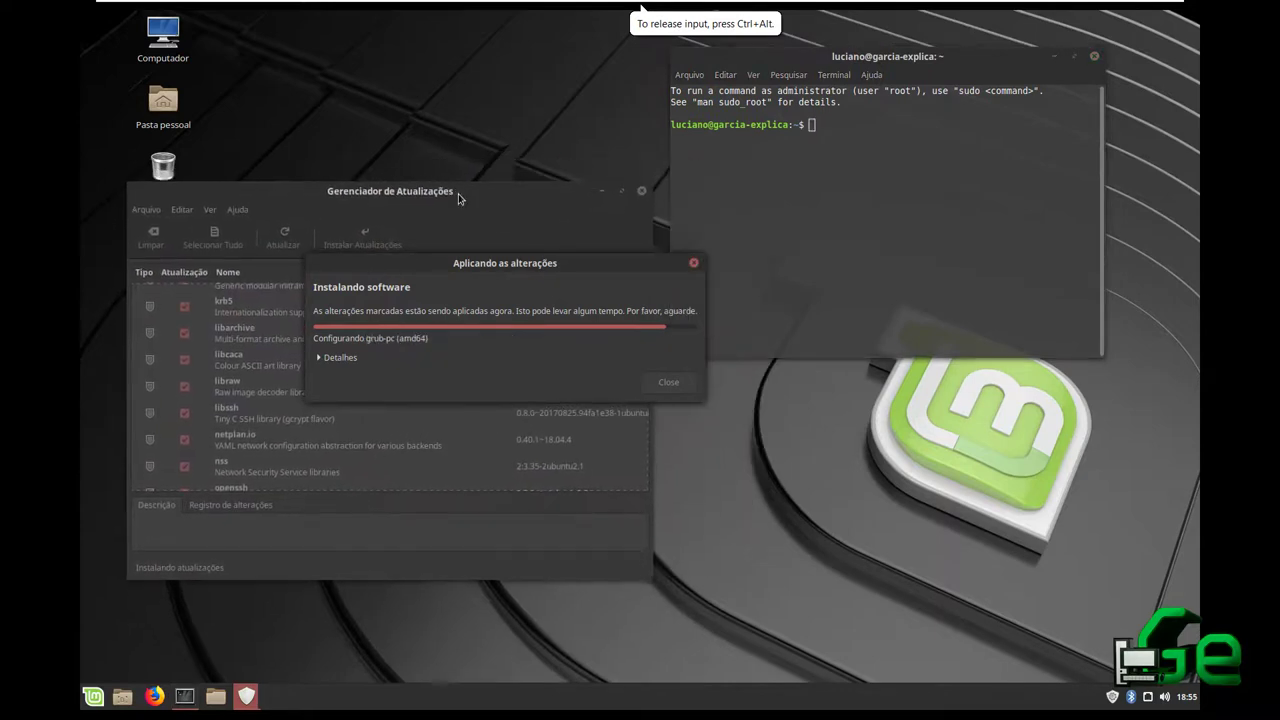
left_click_drag(592, 260, 455, 307)
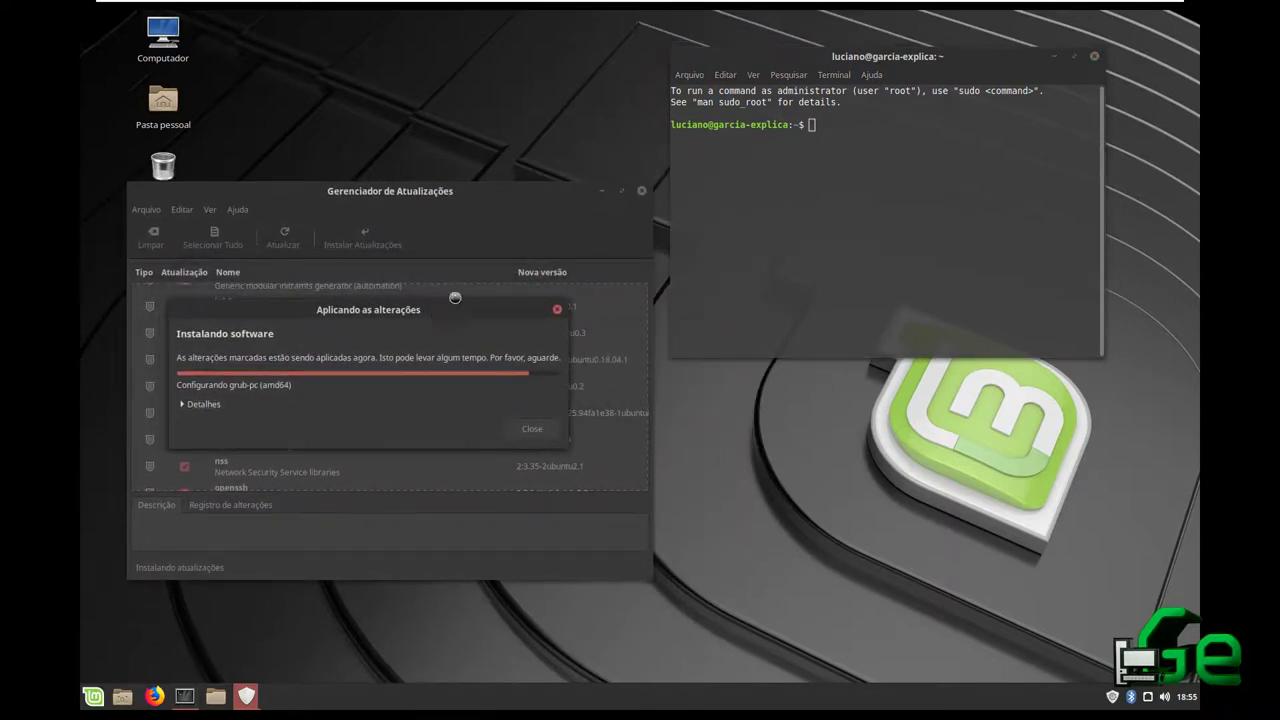
mouse_move(907, 60)
left_mouse_down()
mouse_move(909, 82)
mouse_move(917, 40)
left_mouse_up()
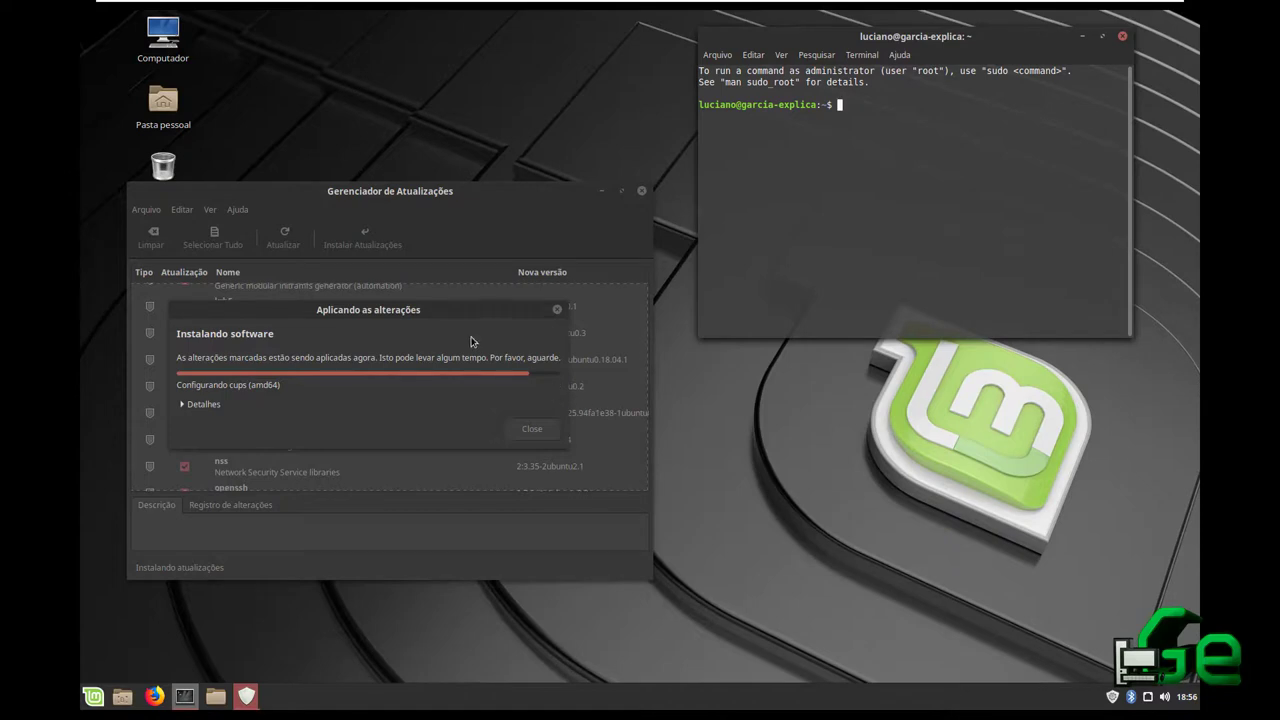
left_click_drag(421, 309, 449, 310)
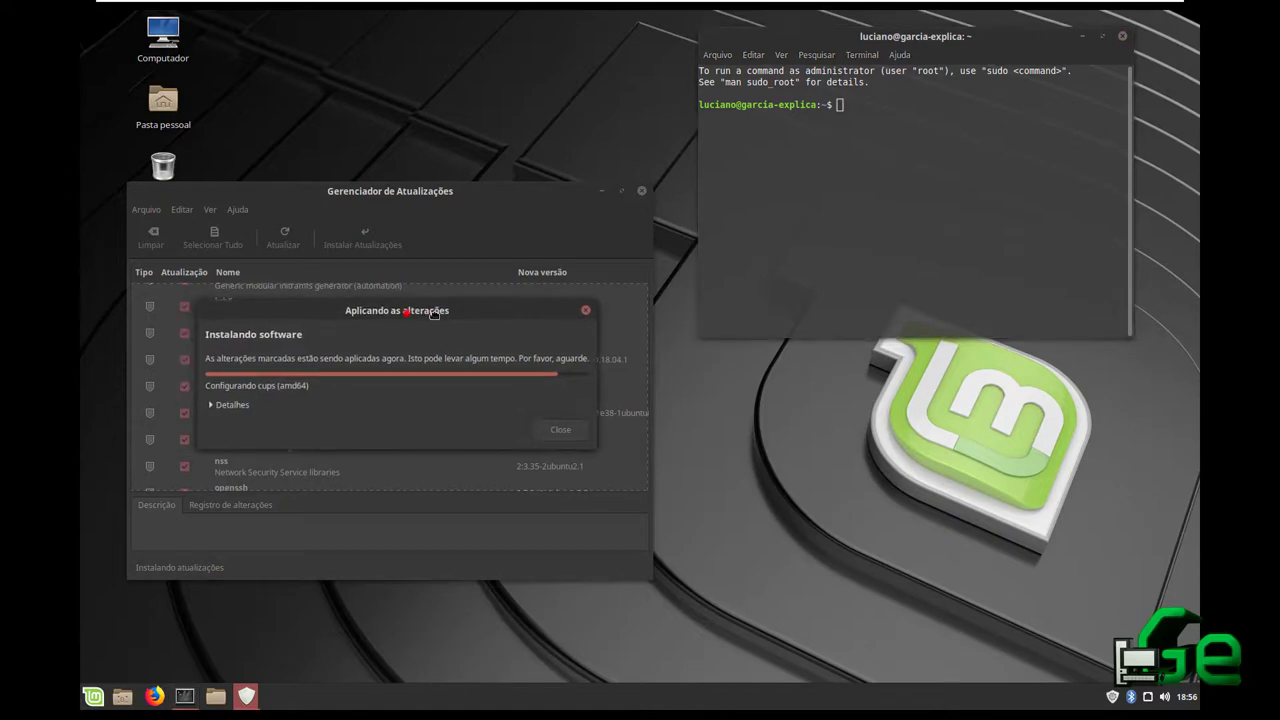
left_click(1122, 36)
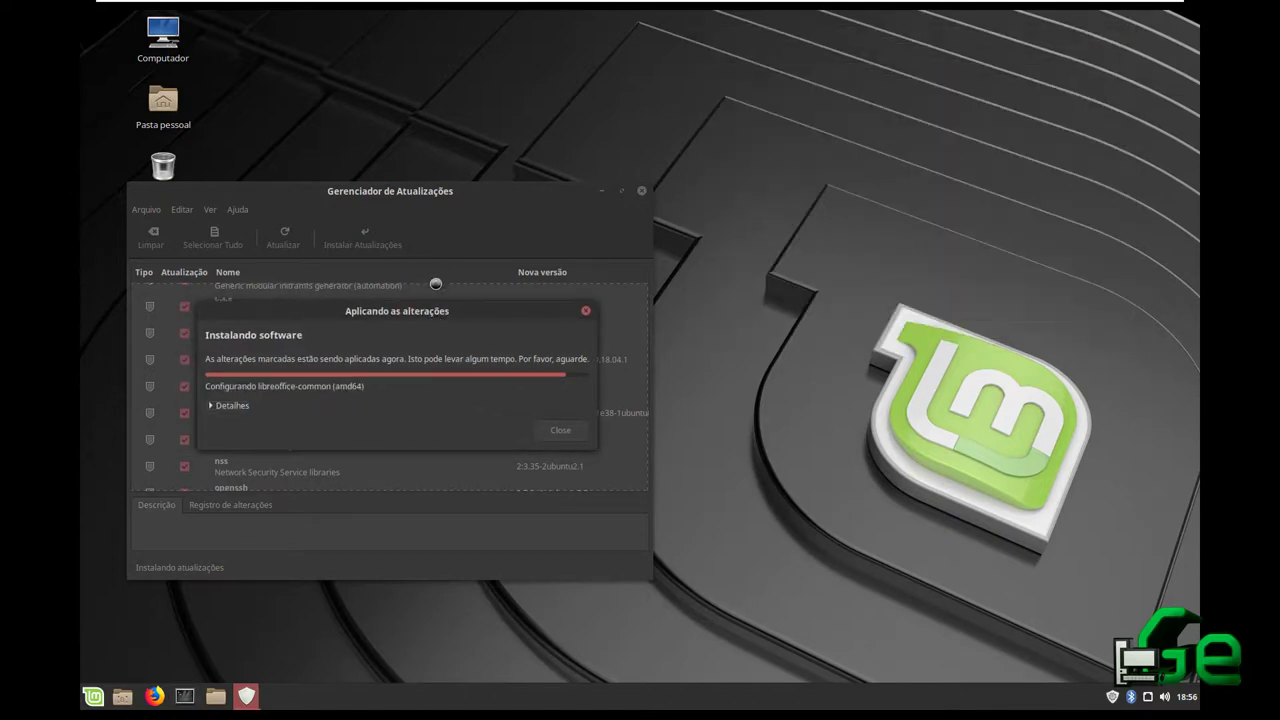
left_click(93, 696)
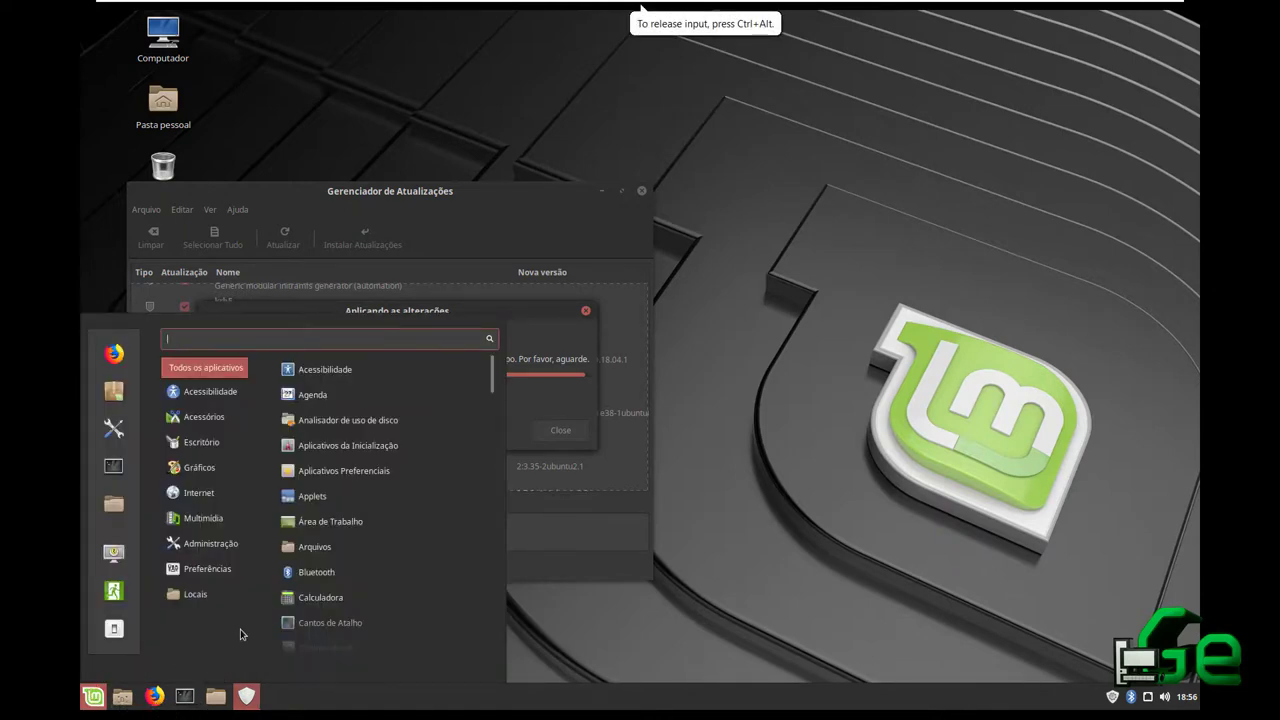
Cancel a 'gere' menu search and move the Update Manager and its progress dialog to the right
mouse_move(194, 577)
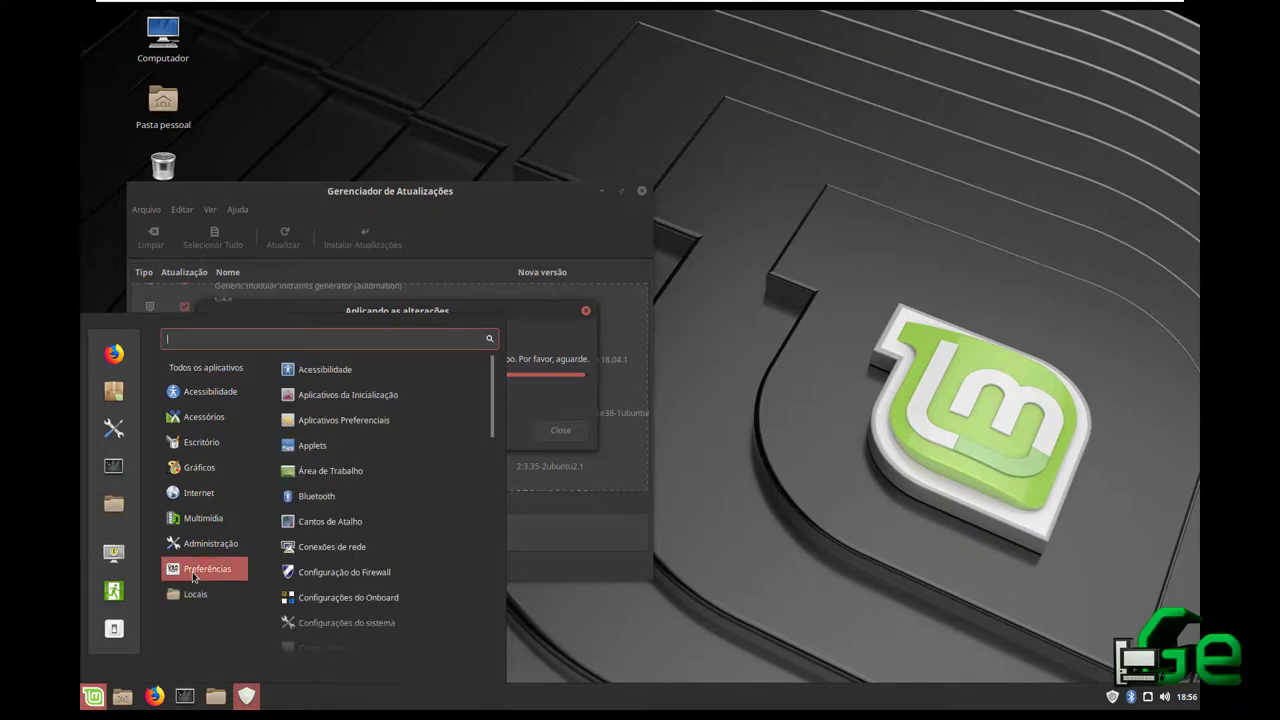
type("gerenc")
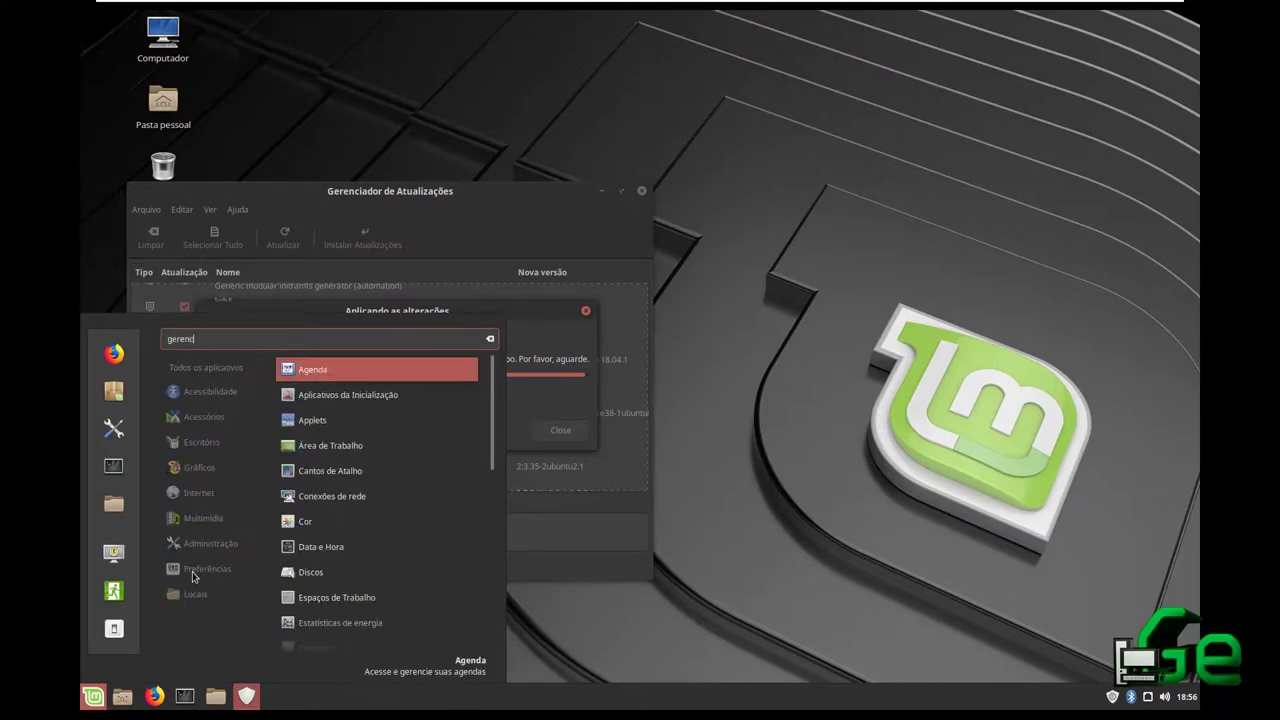
key("Escape")
key("Escape")
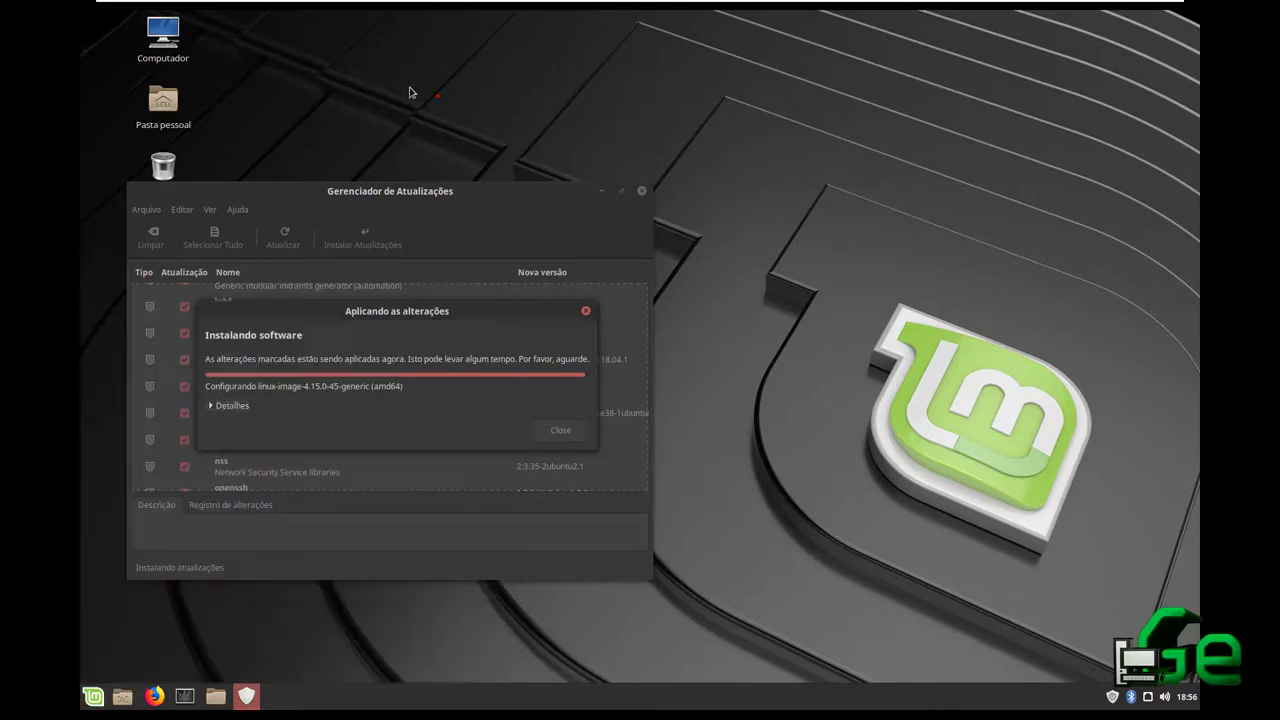
left_click_drag(357, 190, 654, 190)
left_click_drag(378, 304, 655, 309)
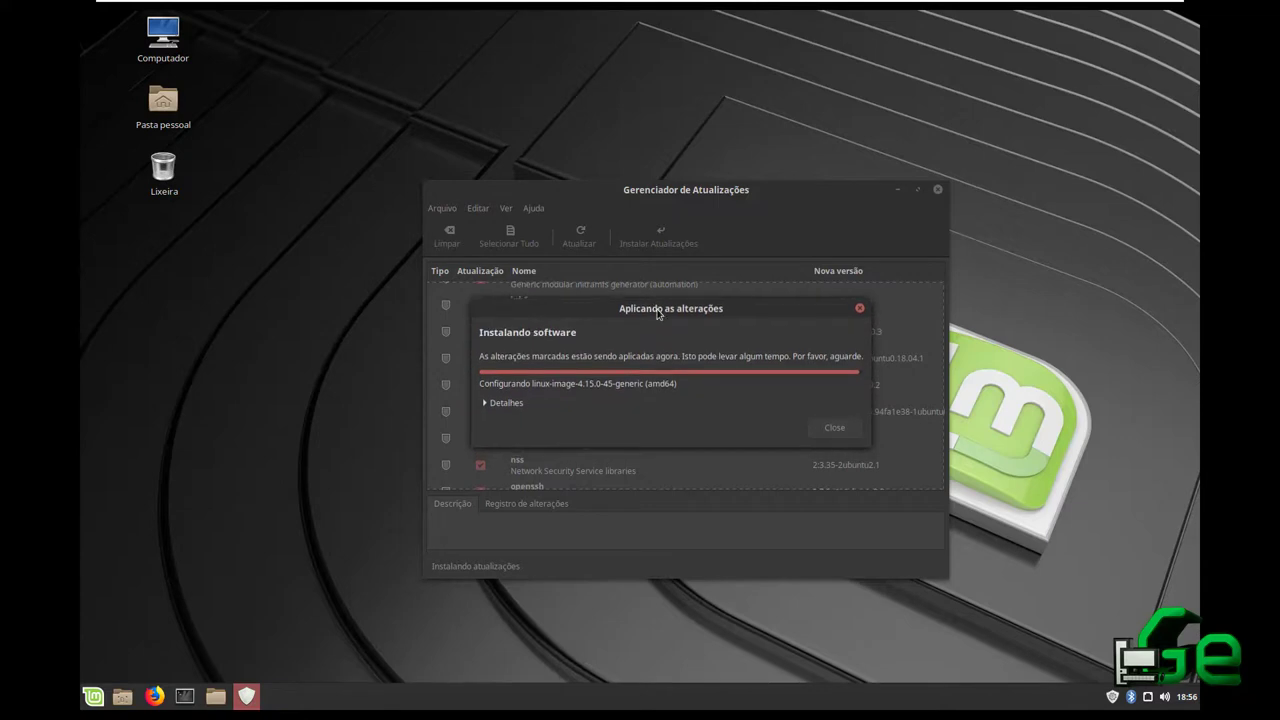
Launch Software Manager via menu search 'gerenciado', view Dropbox's details, go back, and close it
left_click(93, 695)
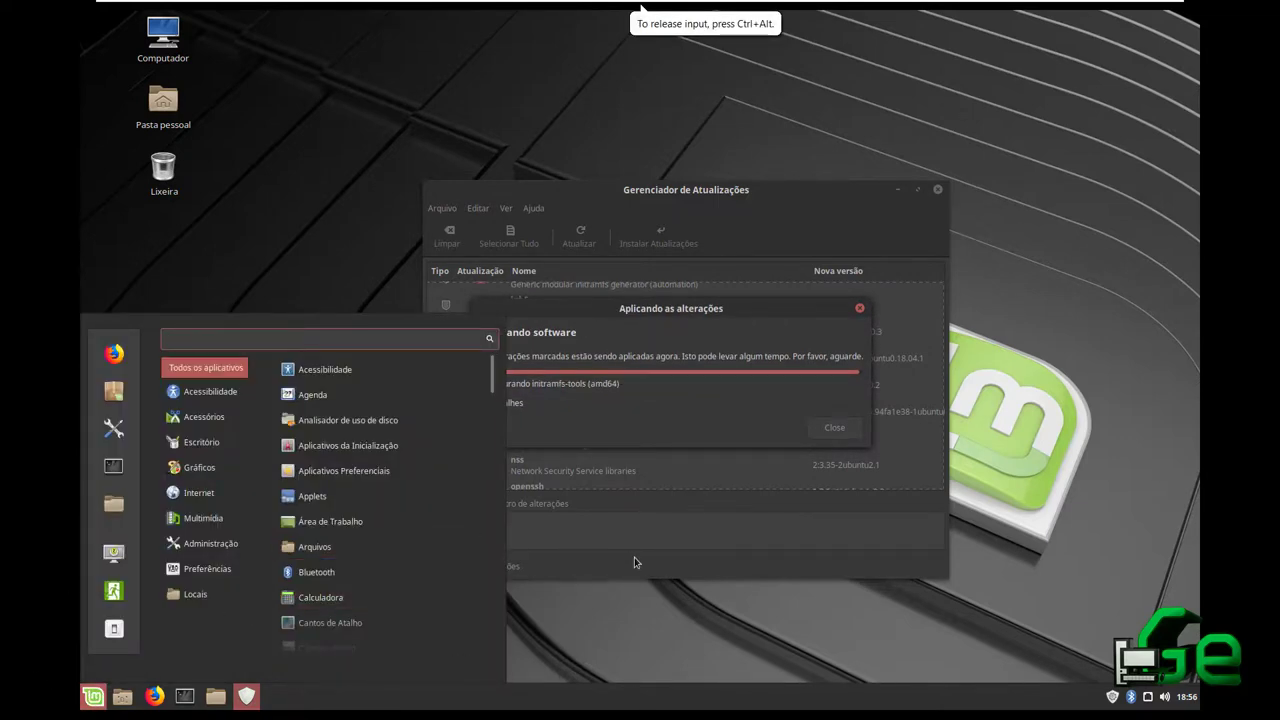
type("gerenc")
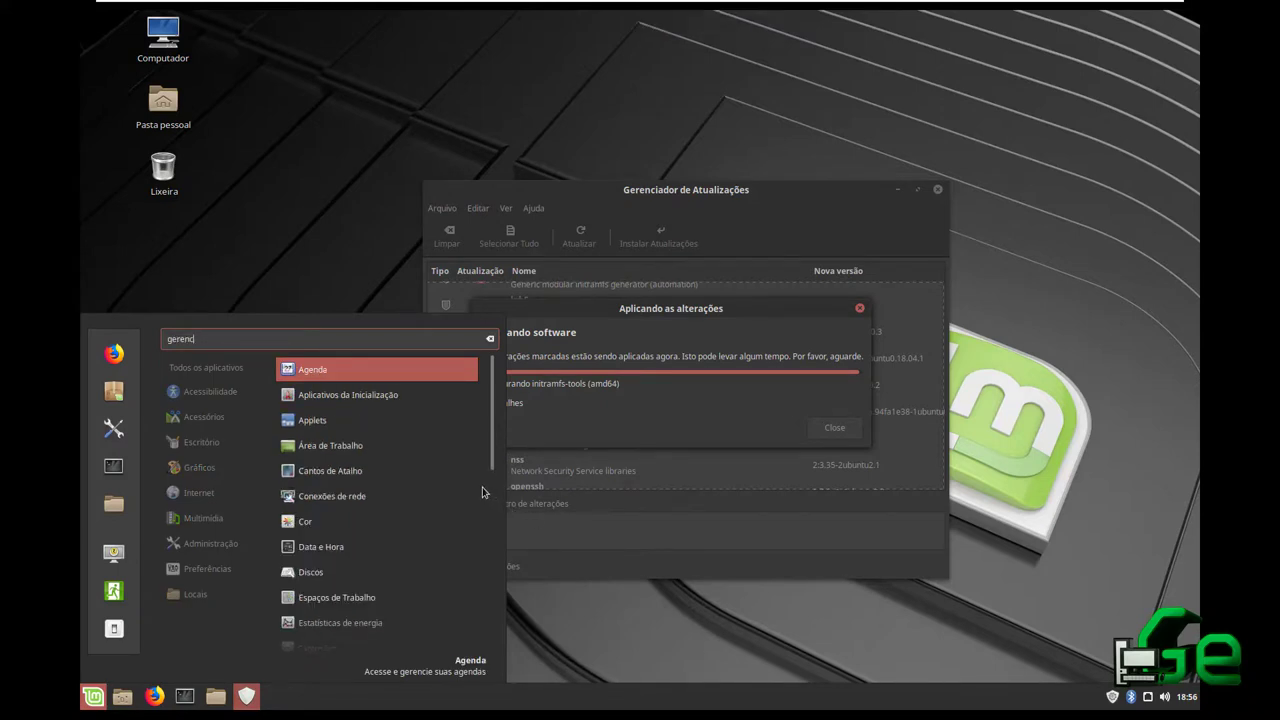
type("iador")
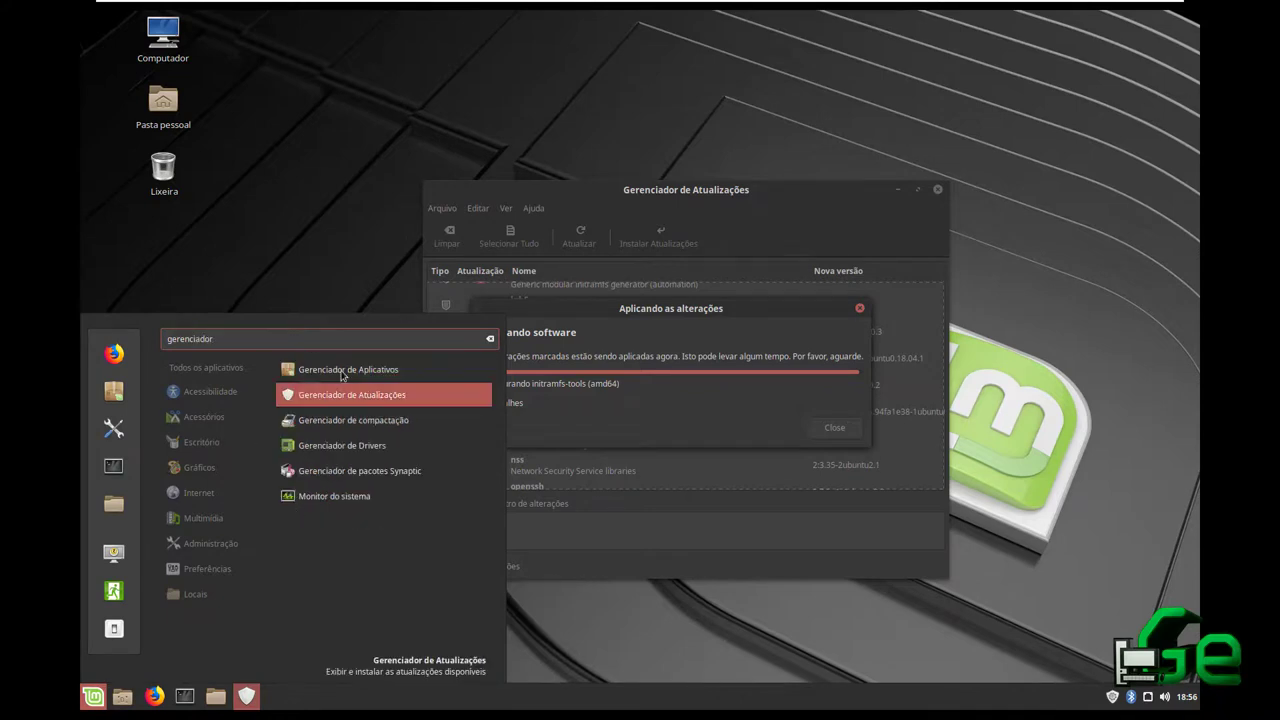
left_click(350, 395)
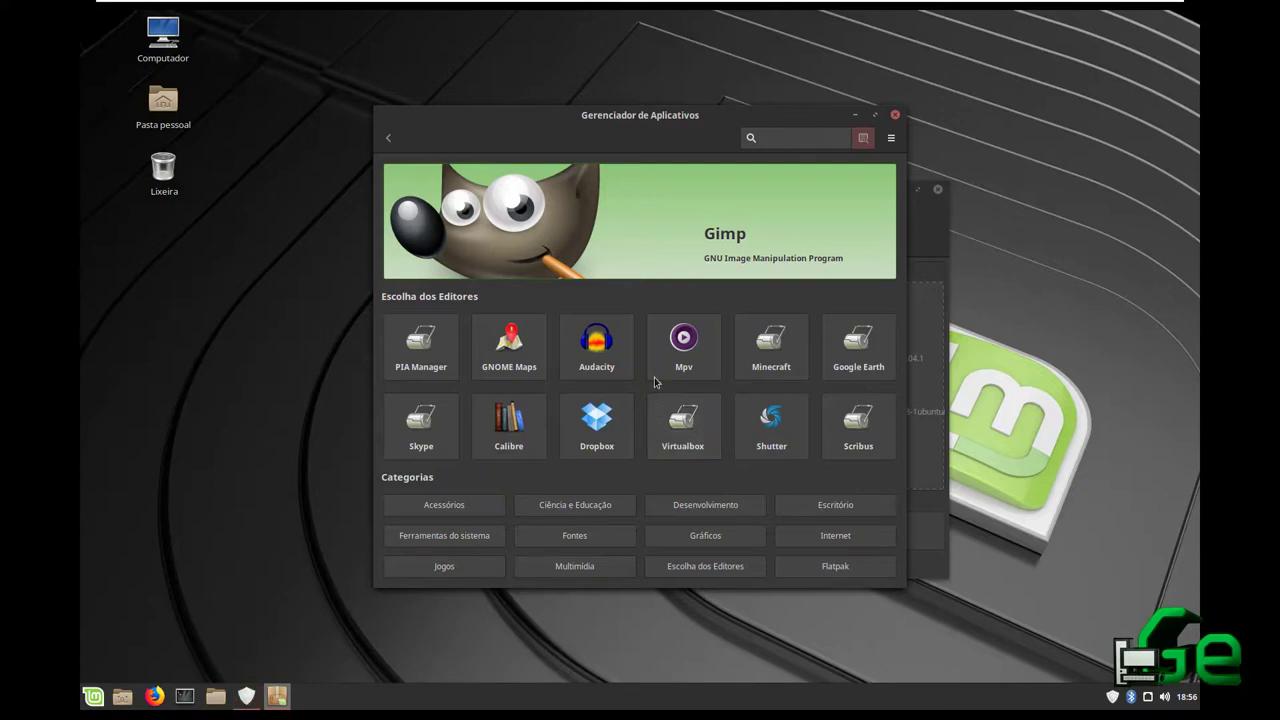
left_click(875, 115)
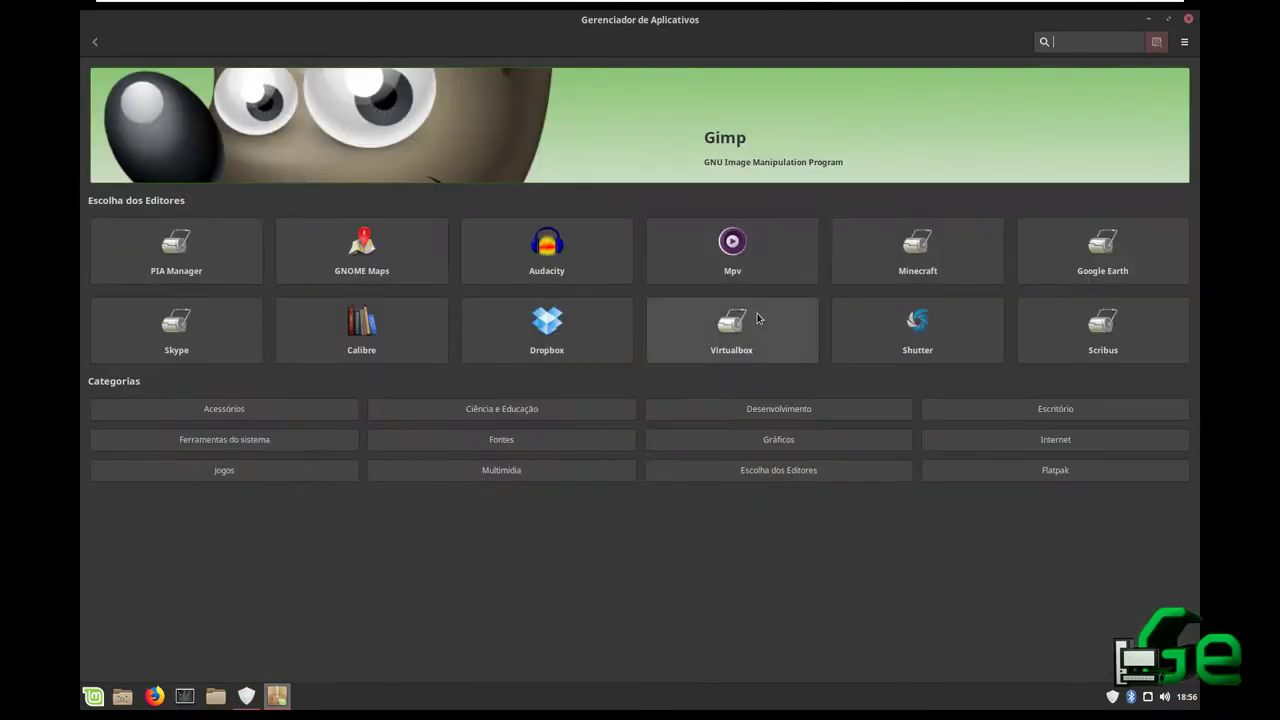
left_click(610, 342)
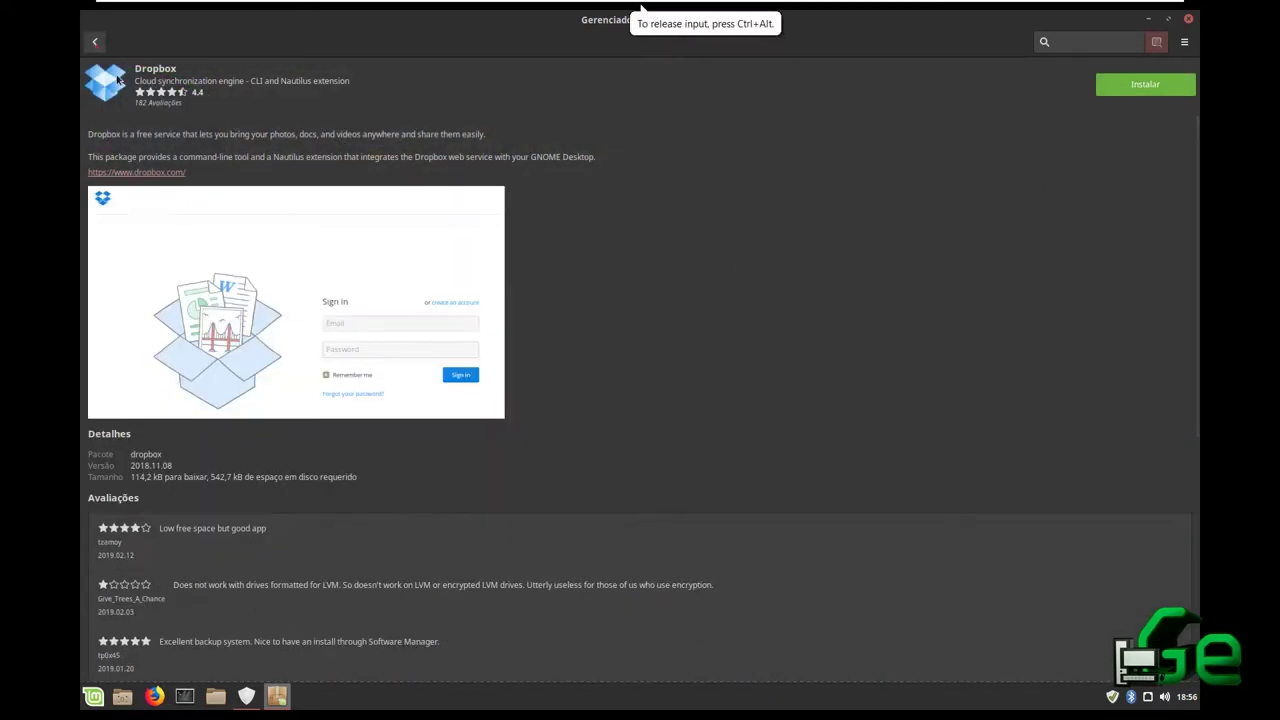
left_click(95, 41)
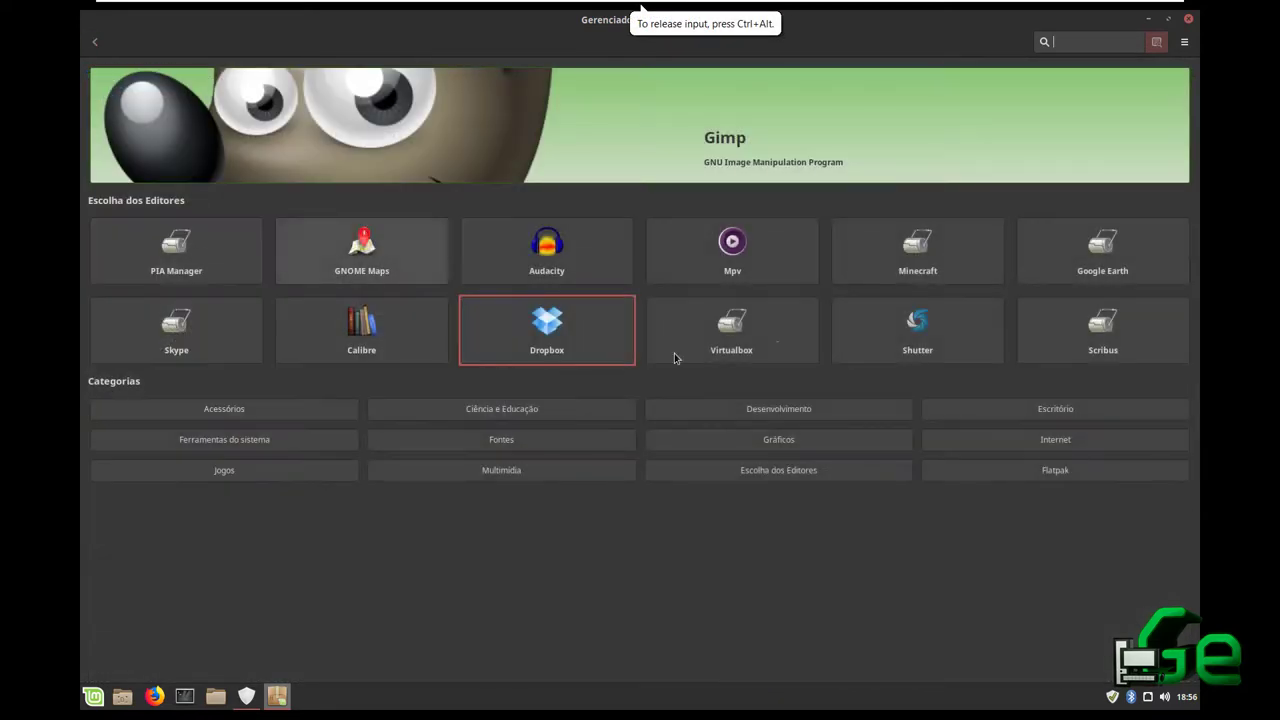
left_click(1190, 20)
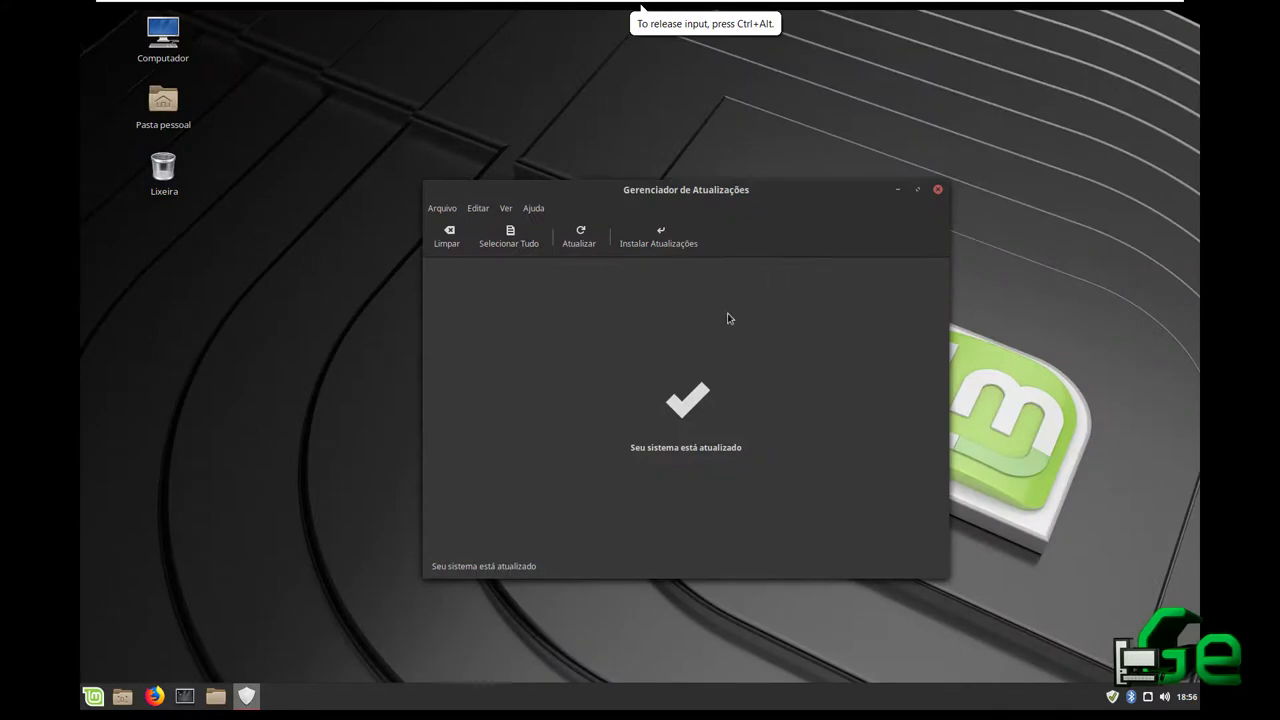
Close the Update Manager window and launch a terminal from the panel
left_click(937, 190)
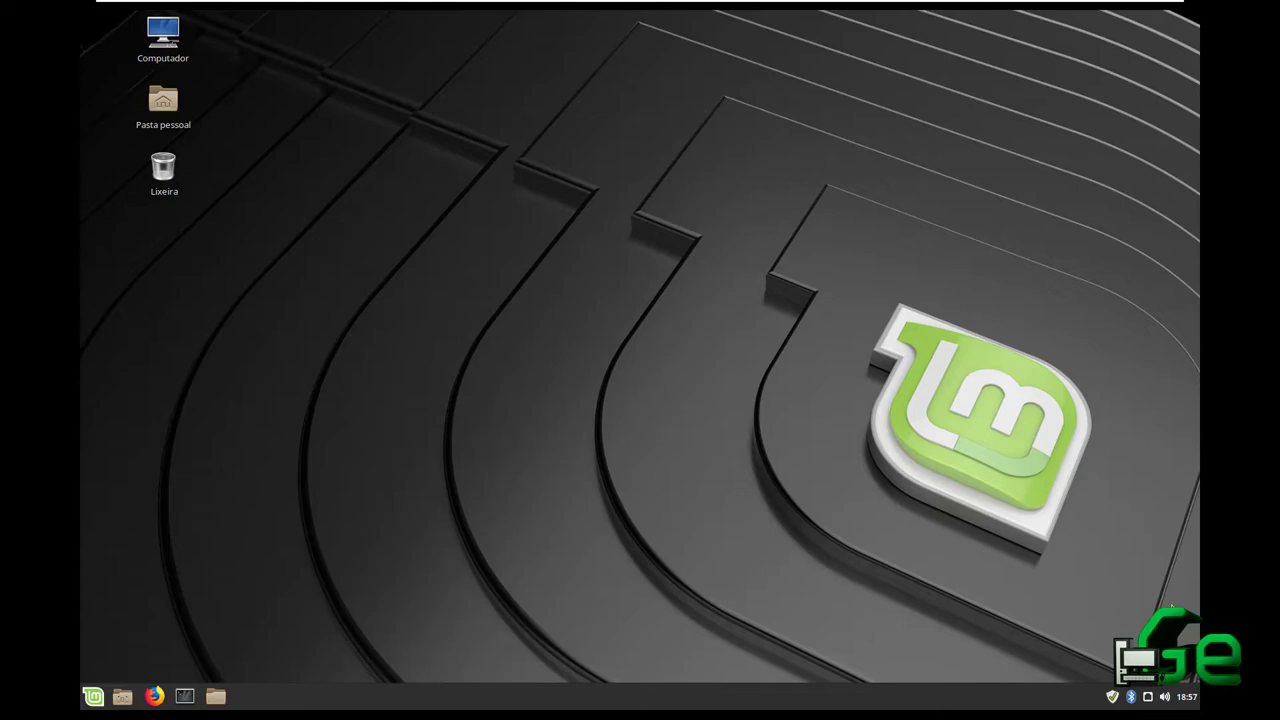
left_click(186, 696)
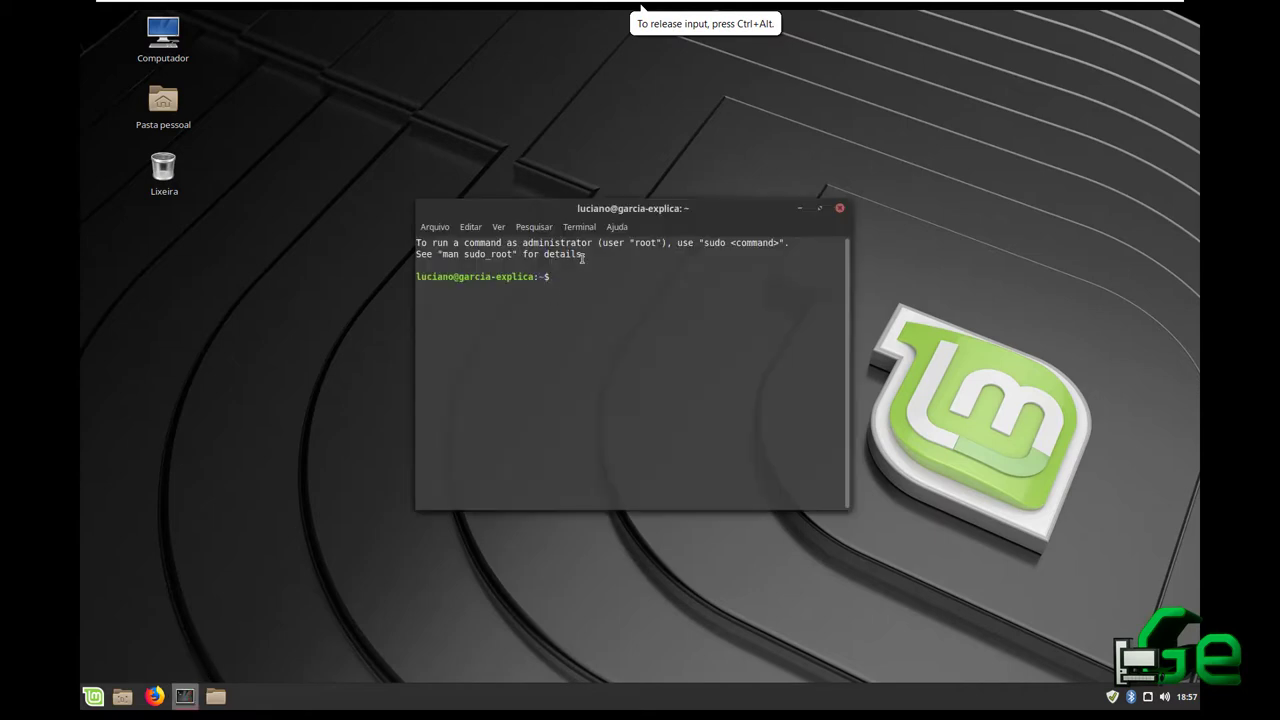
double_click(607, 210)
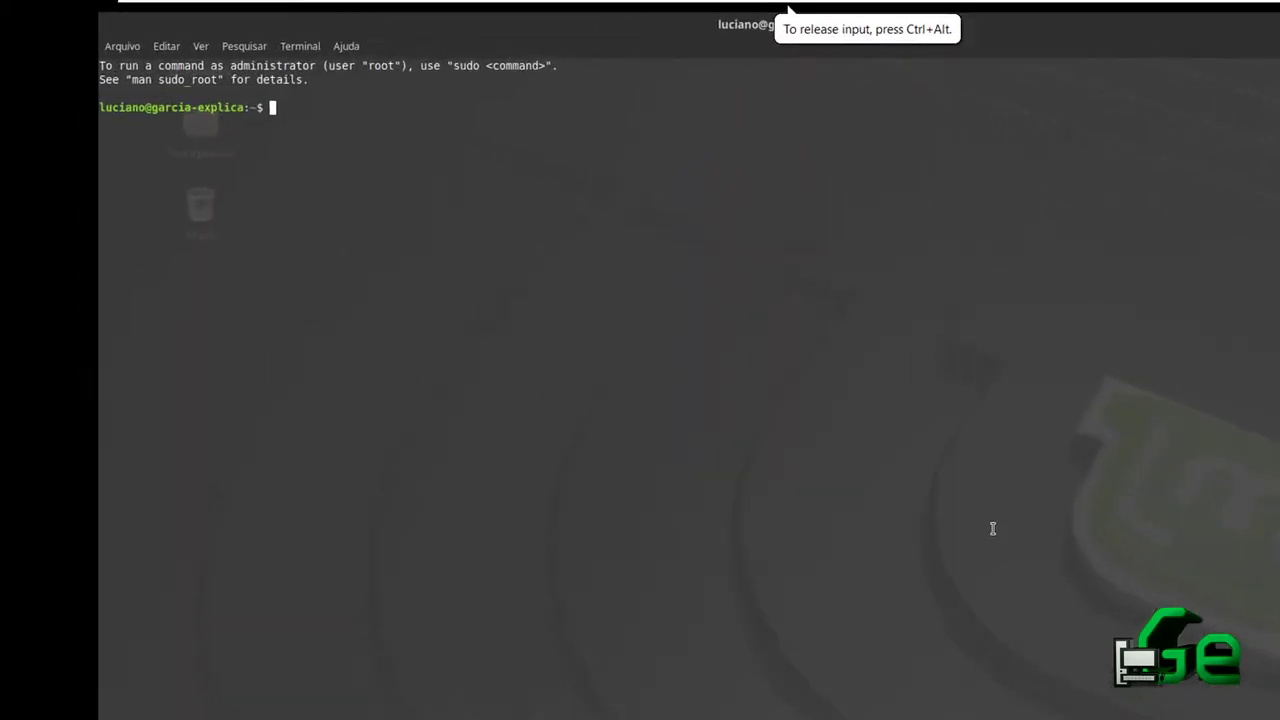
type("ls")
key("Return")
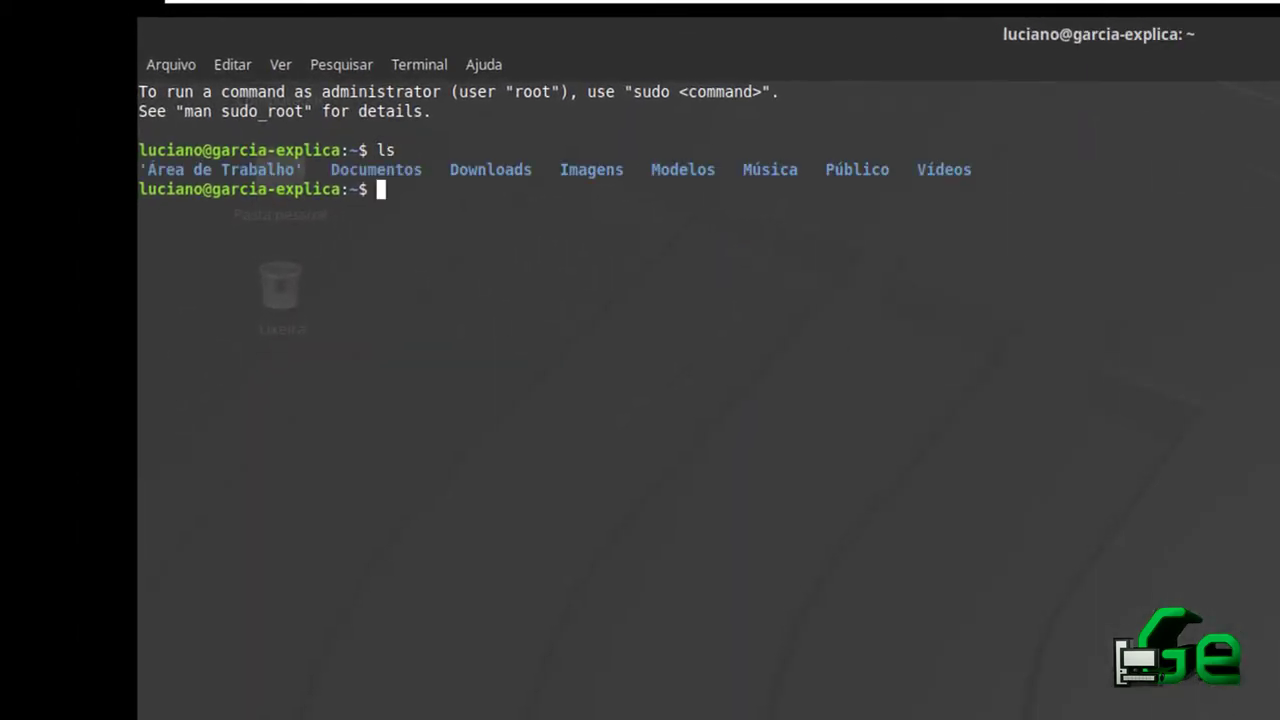
type("cd Dow")
key("Tab")
key("Return")
type("l")
key("Return")
type("s")
key("BackSpace")
type("ls")
key("Return")
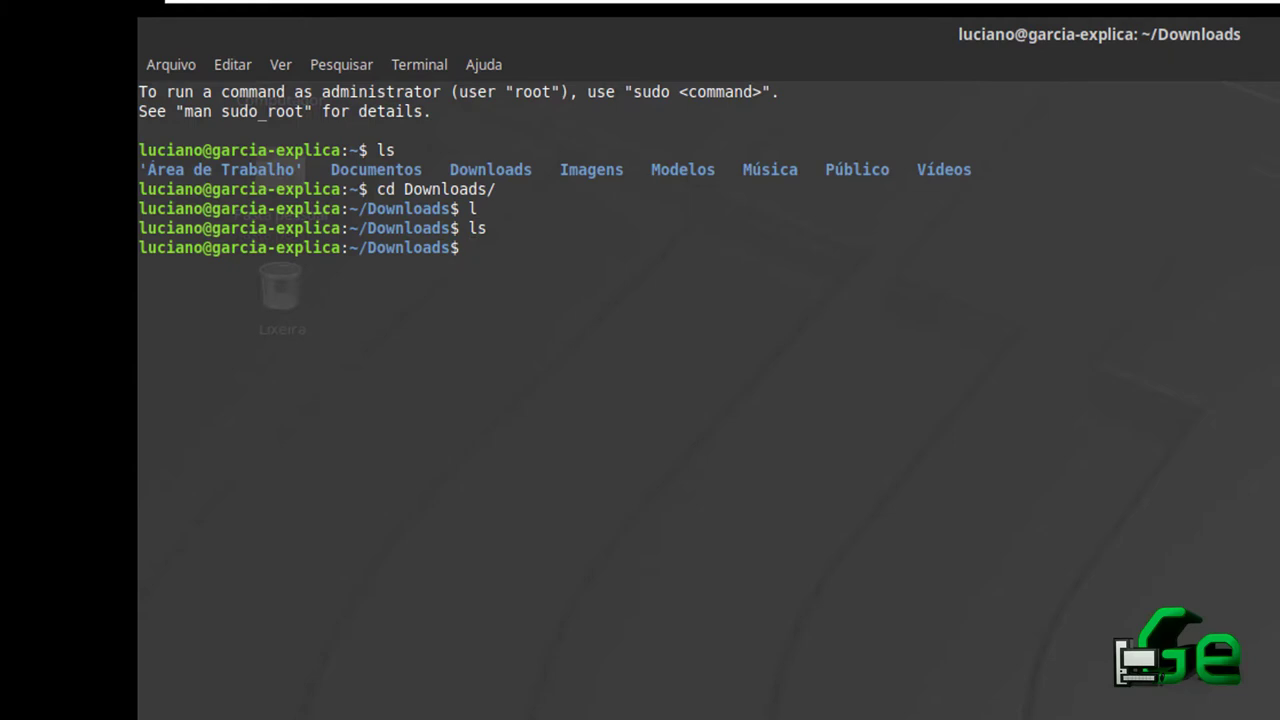
type("cd")
key("BackSpace")
key("BackSpace")
type("cd ..")
key("Return")
type("ls")
key("BackSpace")
key("BackSpace")
type("cd")
key("BackSpace")
key("BackSpace")
type("p ")
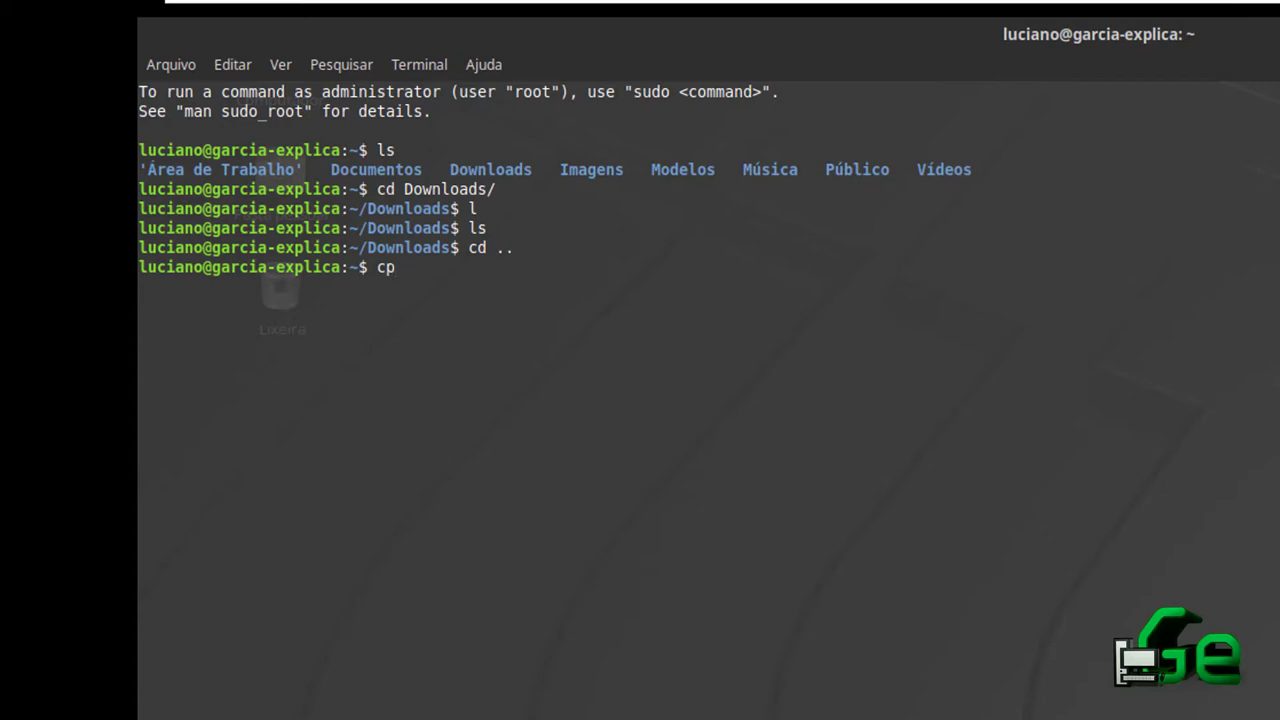
type("Dow")
key("Tab")
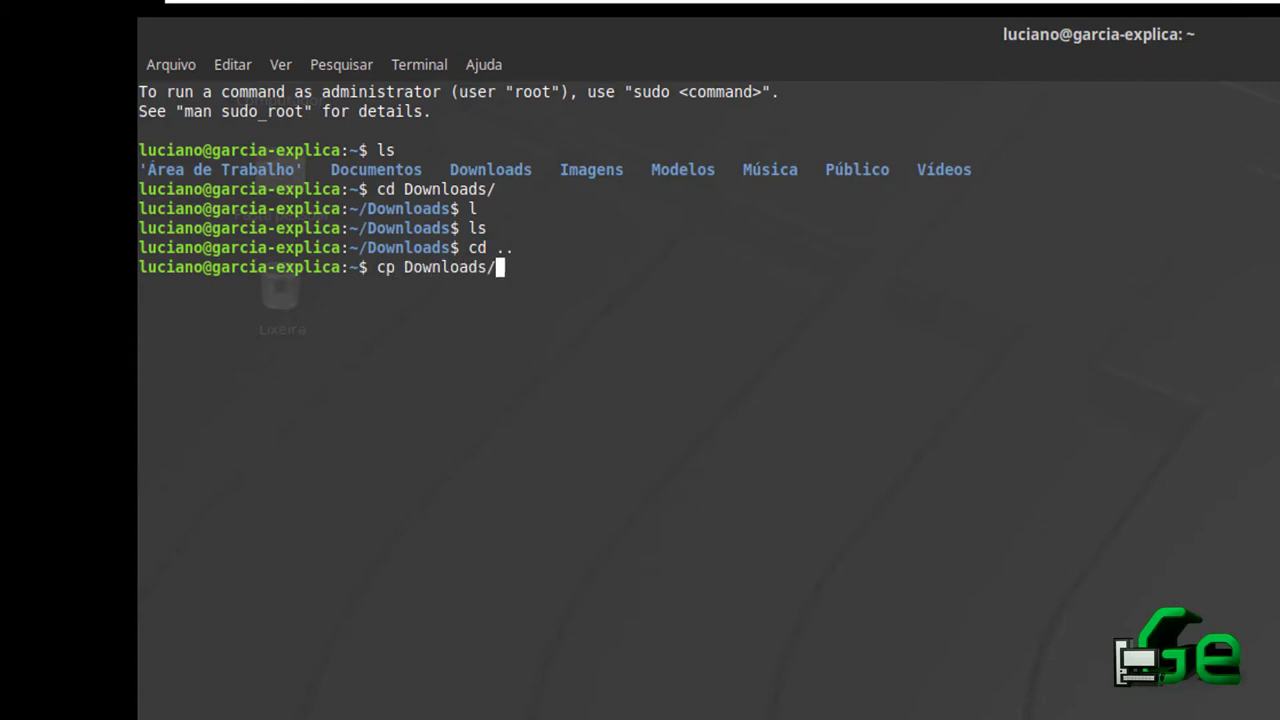
type("DOc")
key("BackSpace")
key("BackSpace")
type("oc")
key("Tab")
key("Return")
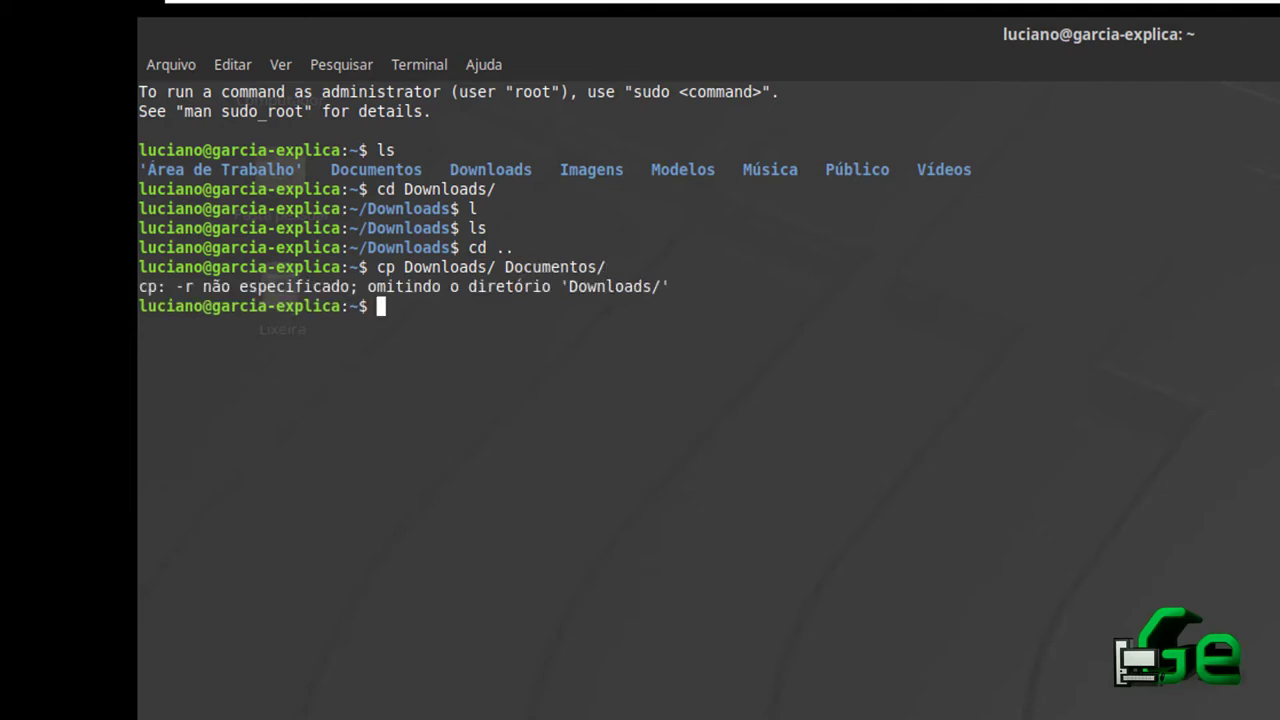
key("Up")
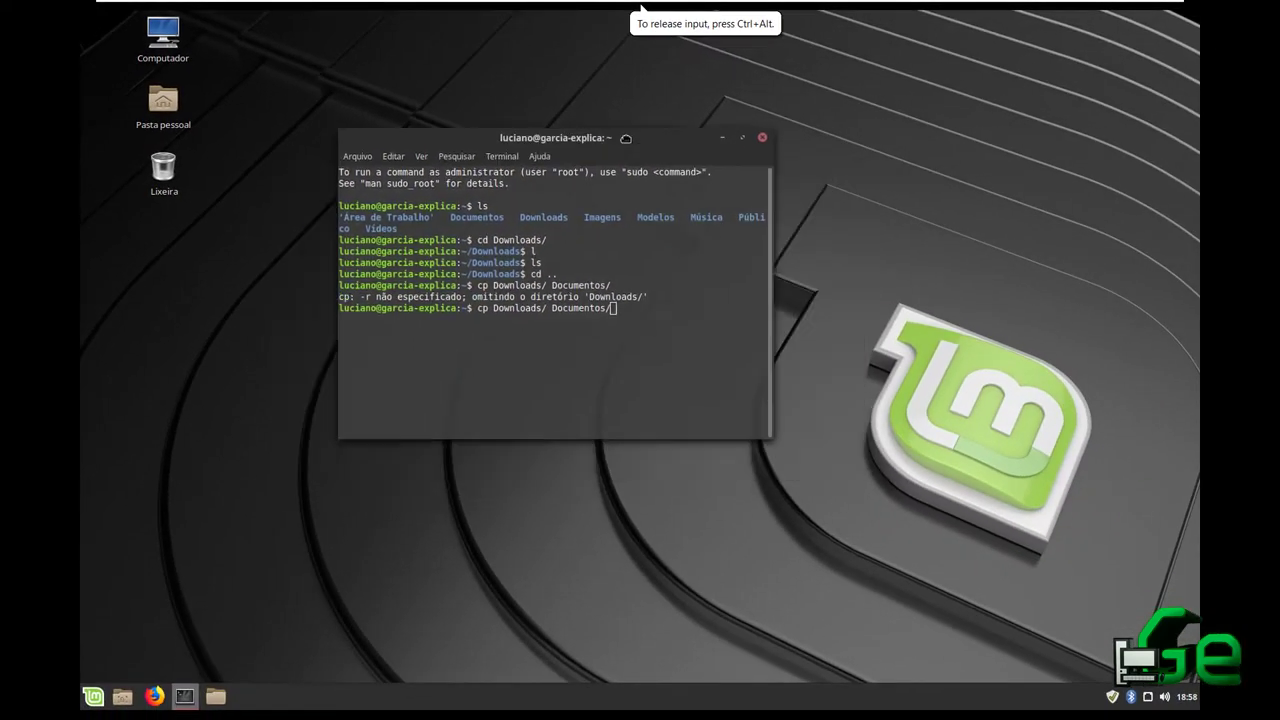
key("super+d")
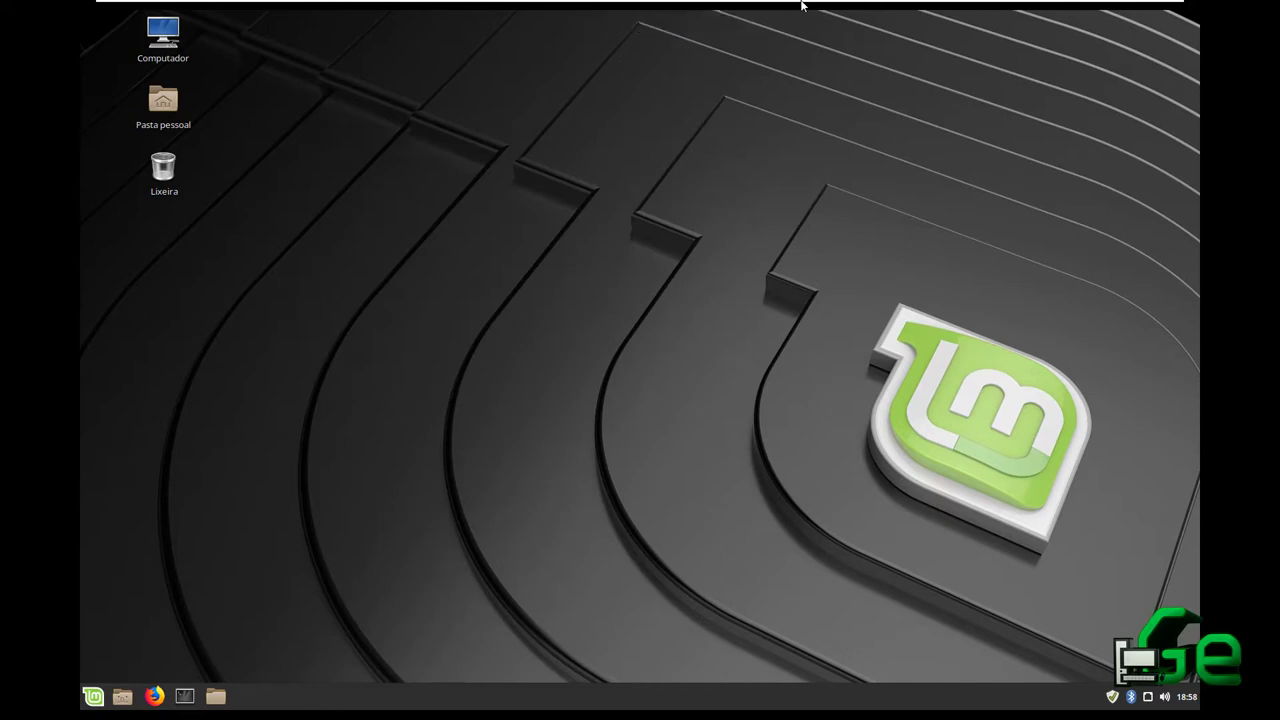
Exit the Mint 64-bit VM's full-screen view and release input to the host with Ctrl+Alt
mouse_move(1048, 5)
left_click(1158, 10)
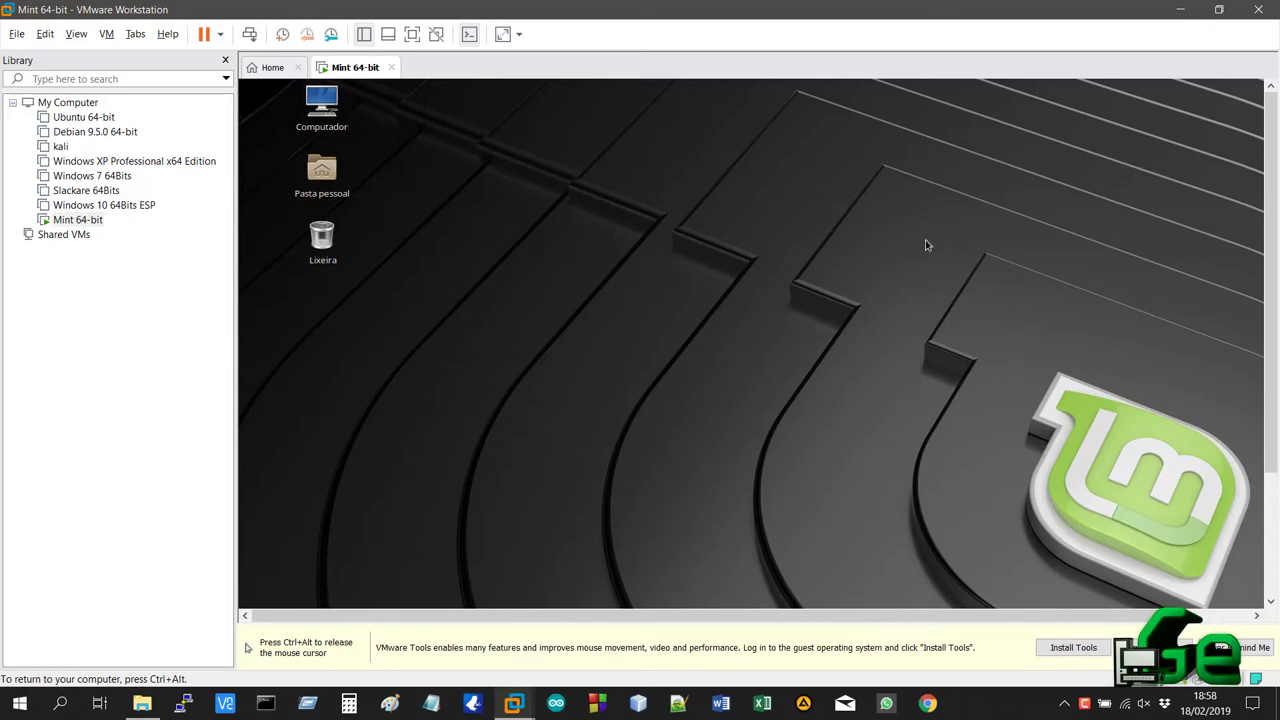
key("ctrl+alt")
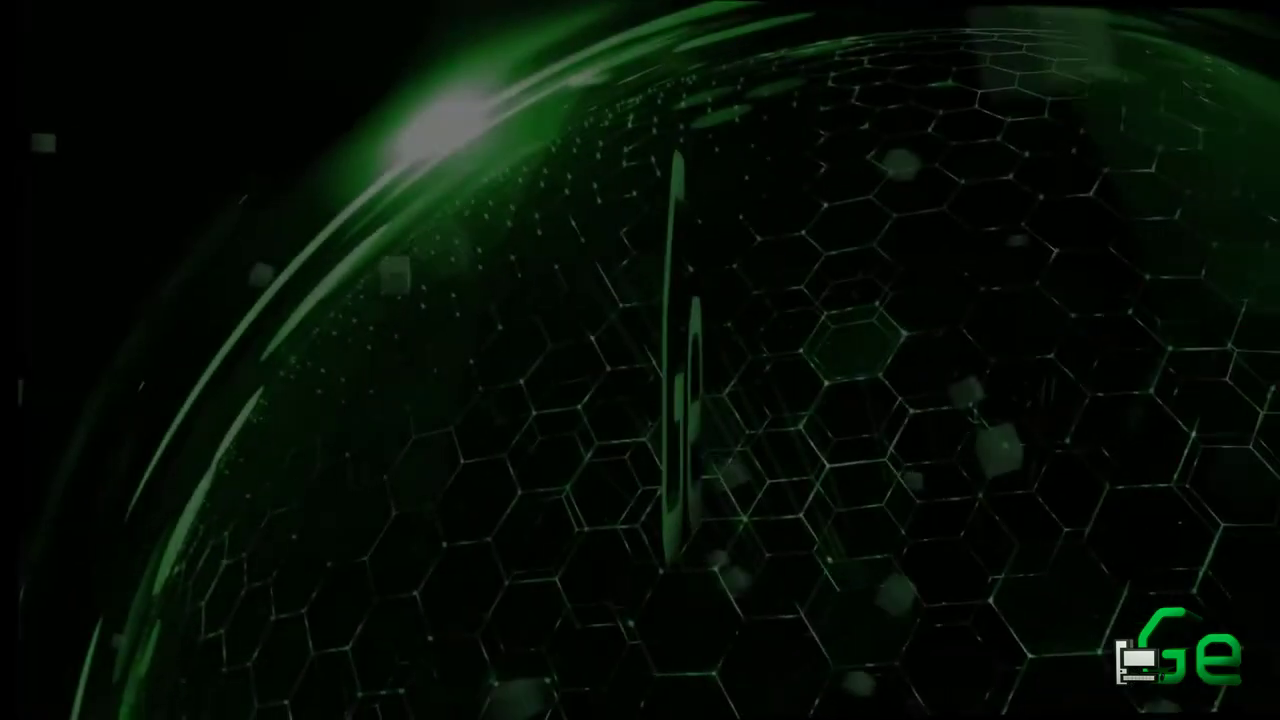